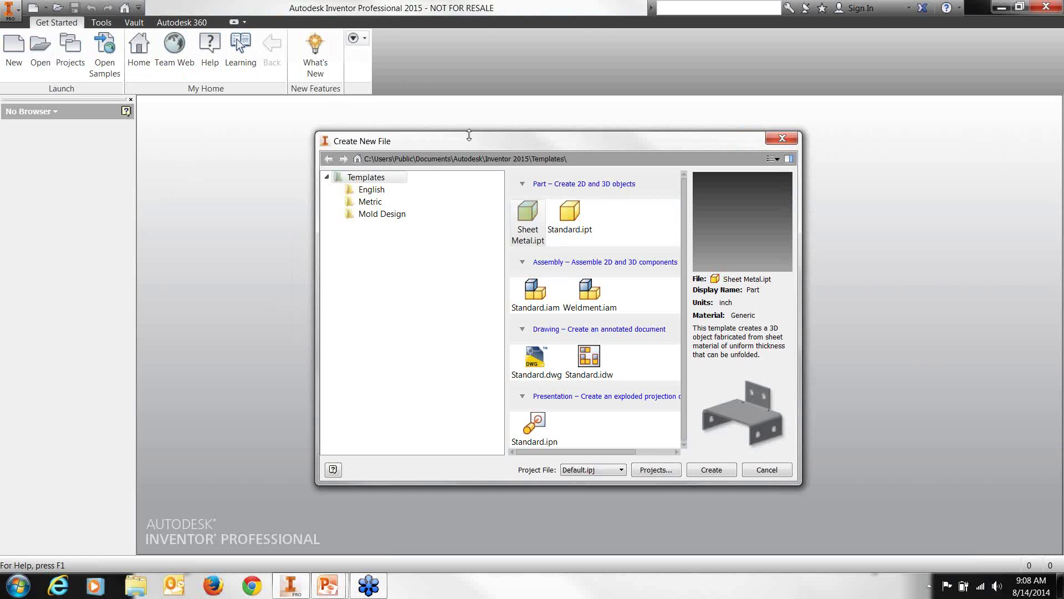
pyautogui.click(774, 143)
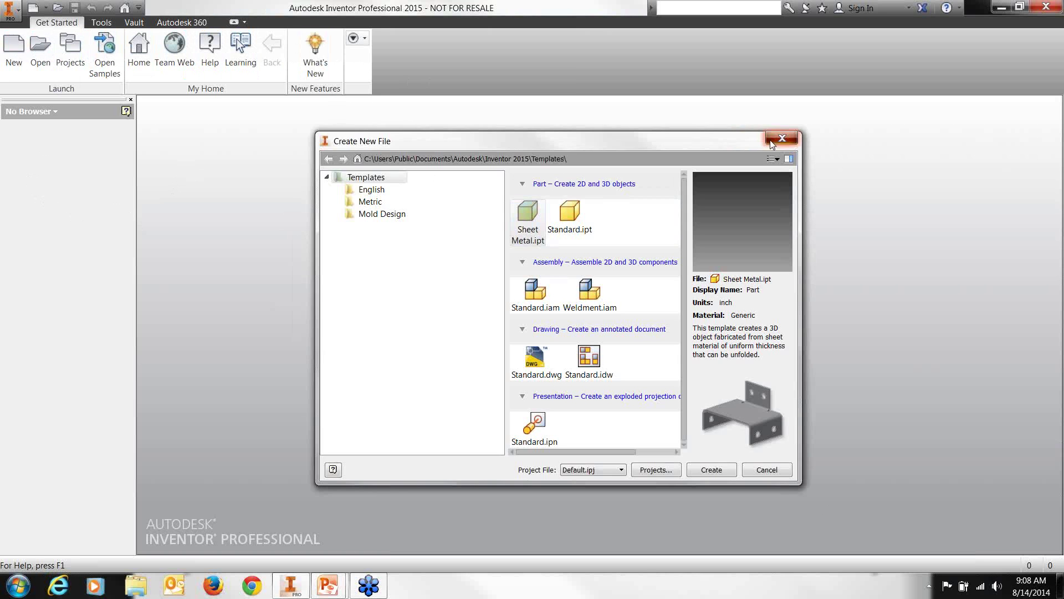
pyautogui.click(22, 51)
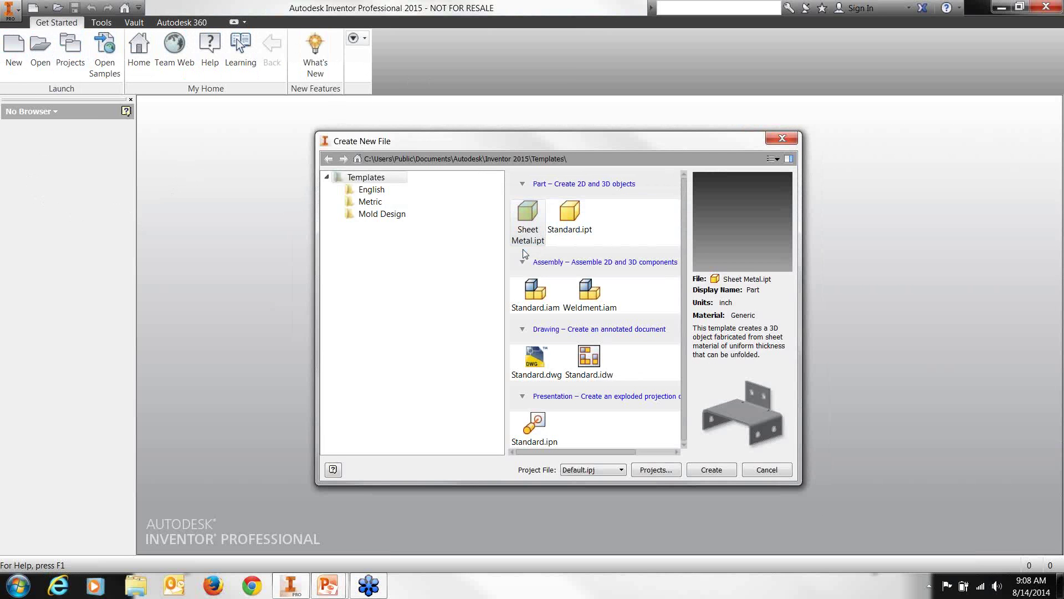
pyautogui.click(553, 233)
pyautogui.click(698, 469)
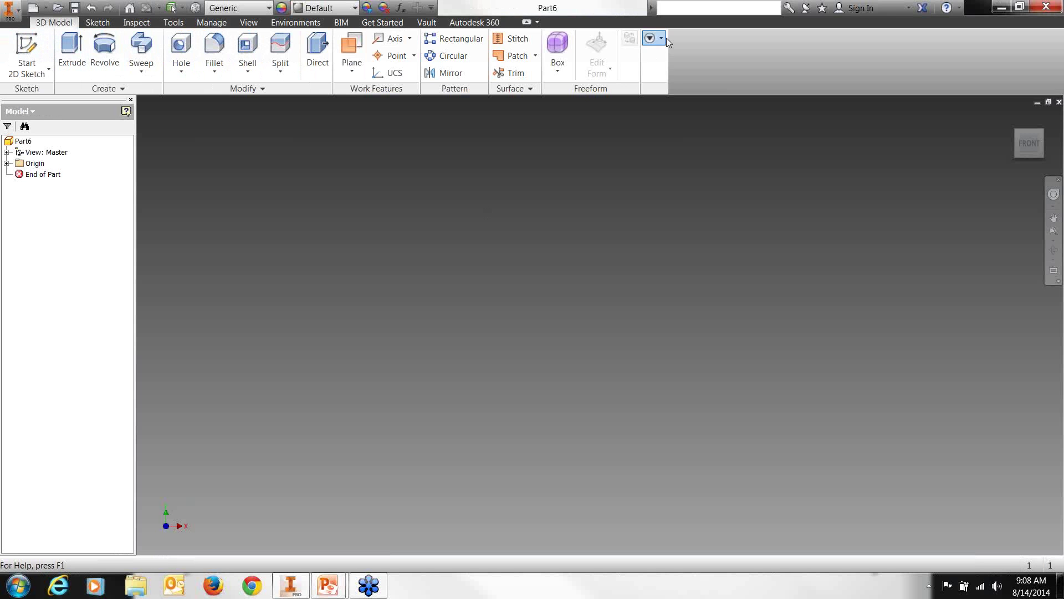
pyautogui.click(663, 38)
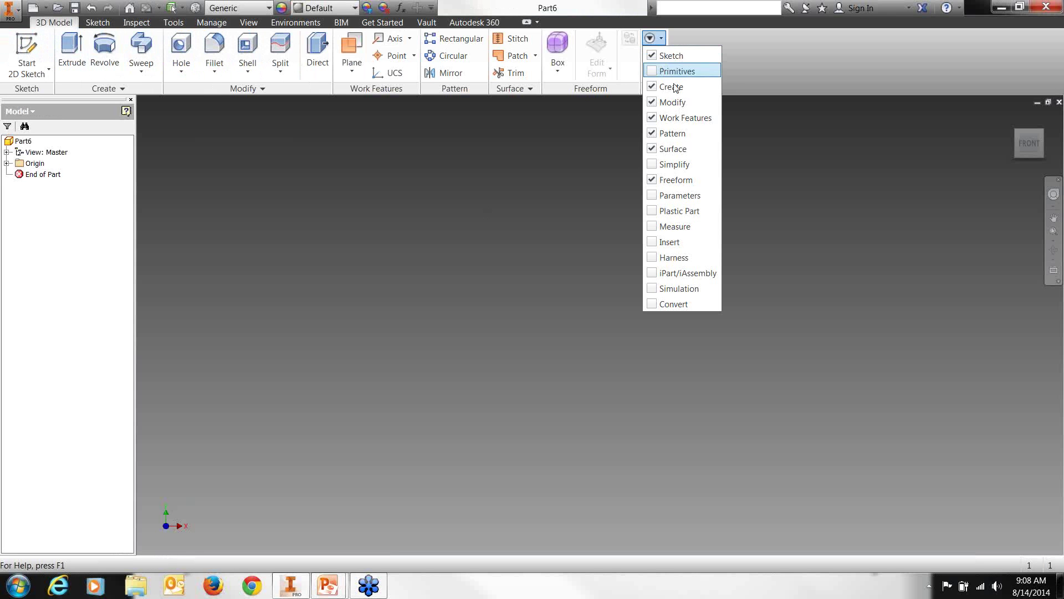
pyautogui.click(569, 113)
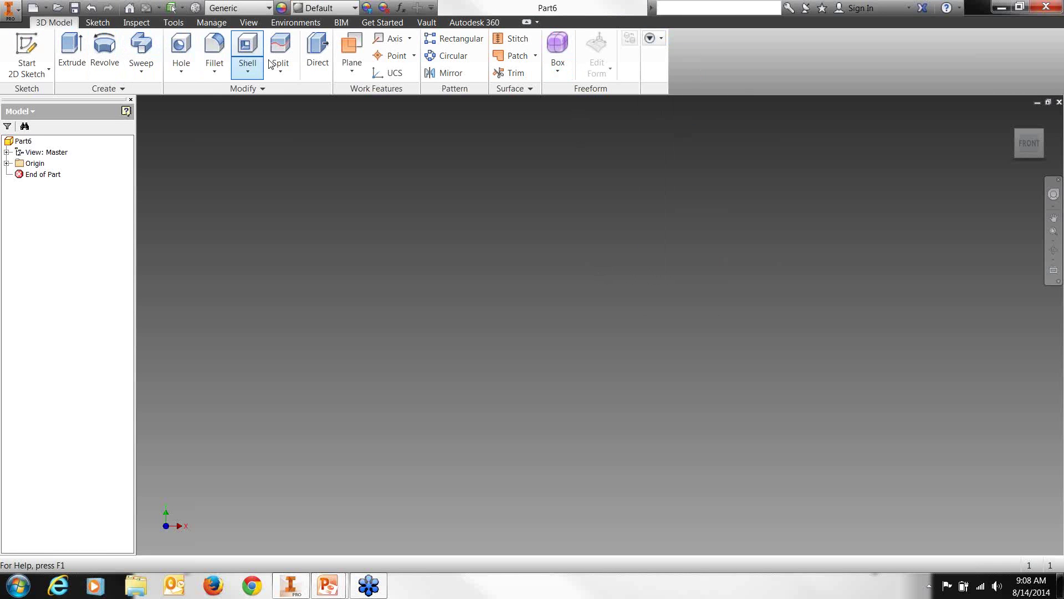
pyautogui.click(1059, 102)
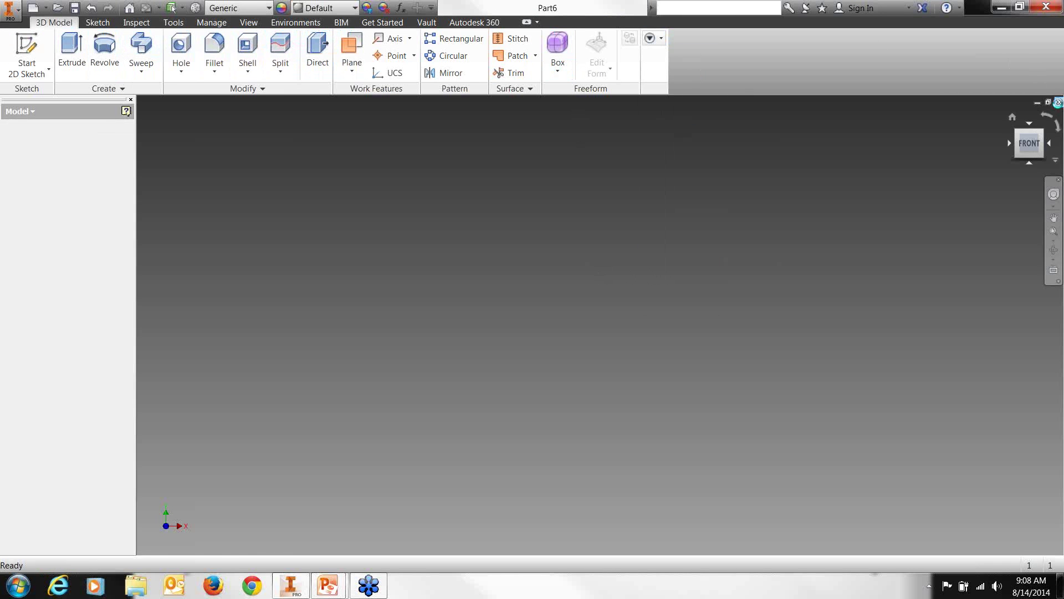
# Create a new part from the Sheet Metal.ipt template and start a 2D sketch on the XY plane.
pyautogui.click(15, 58)
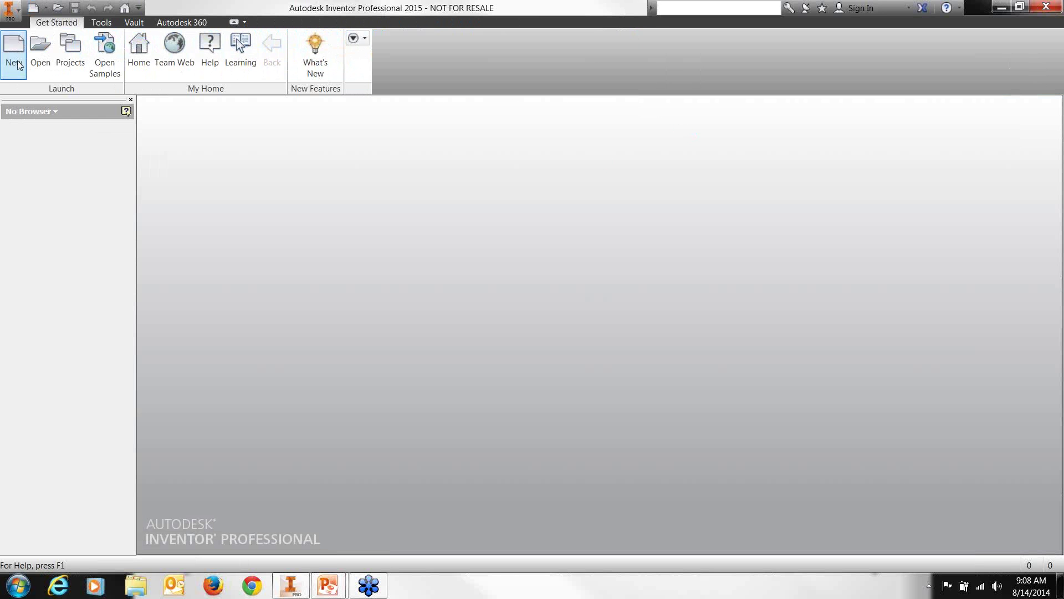
pyautogui.click(714, 472)
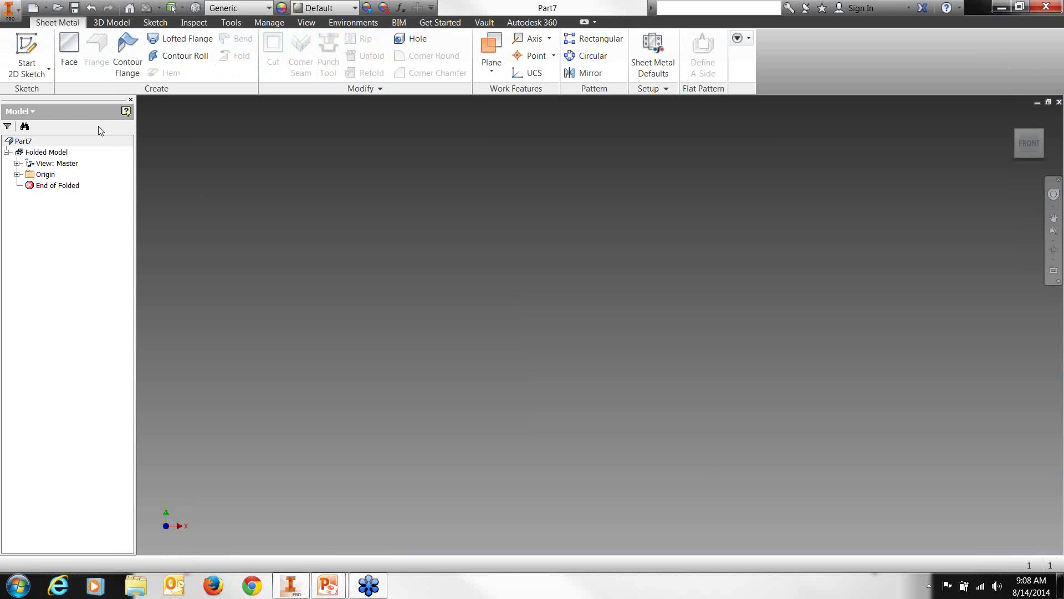
pyautogui.click(26, 72)
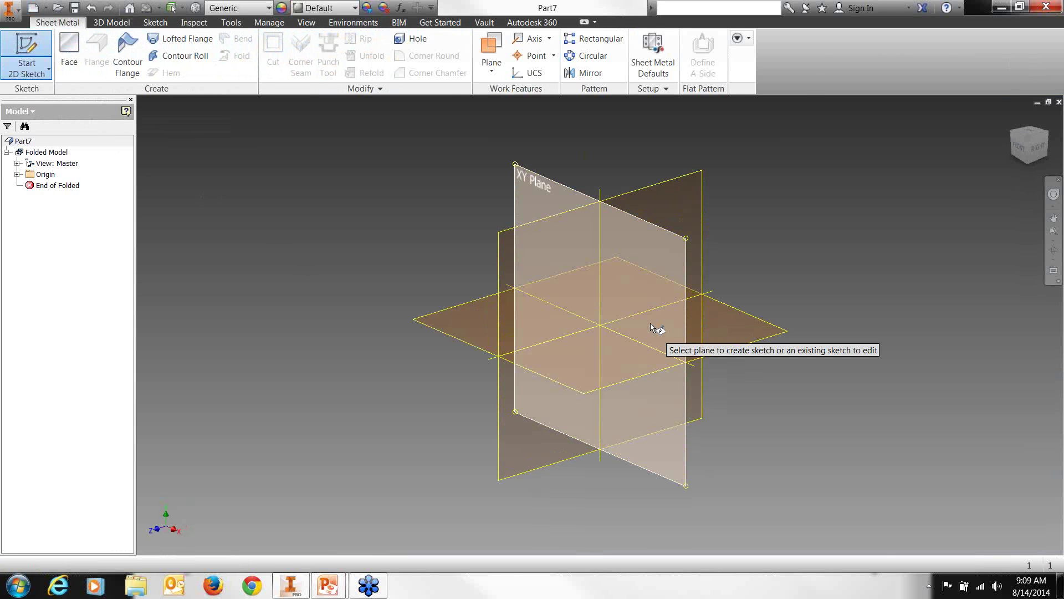
pyautogui.click(650, 323)
# Draw a 5 in by 5 in rectangle extending up and to the left from the sketch origin, and finish the sketch.
pyautogui.click(175, 56)
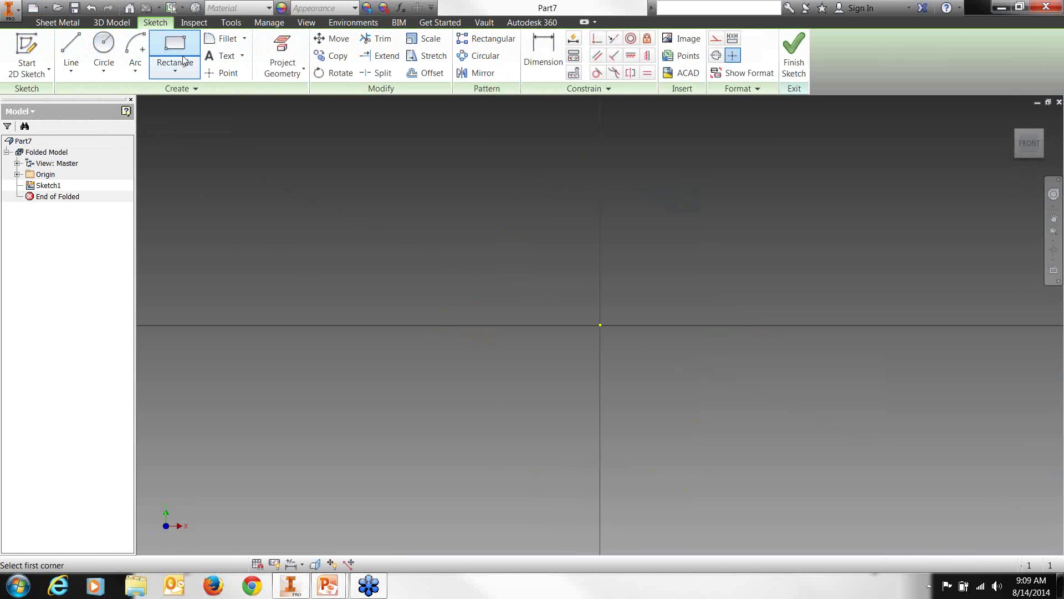
pyautogui.click(601, 323)
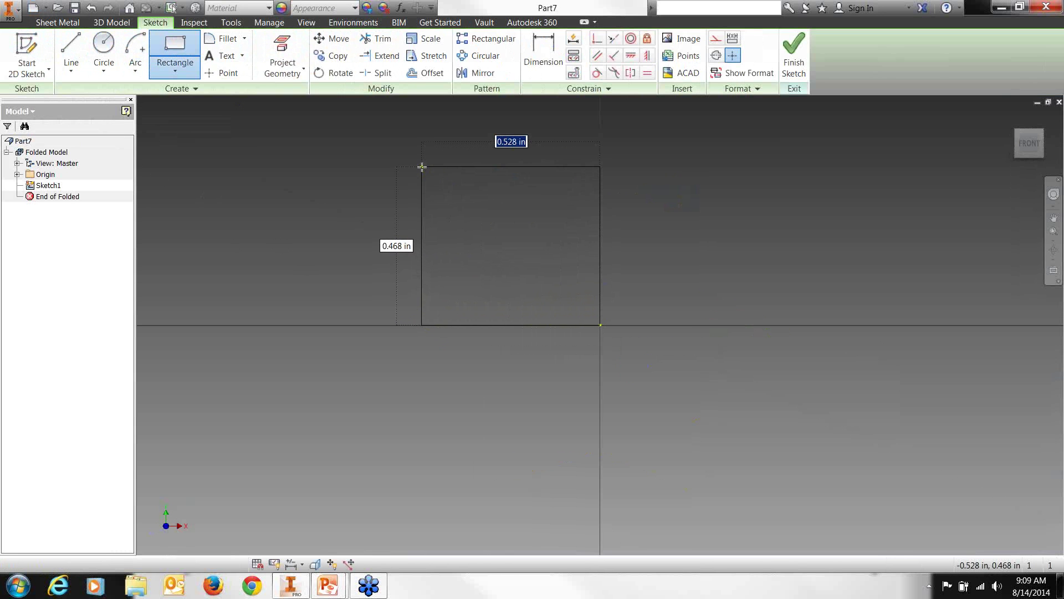
pyautogui.write('5')
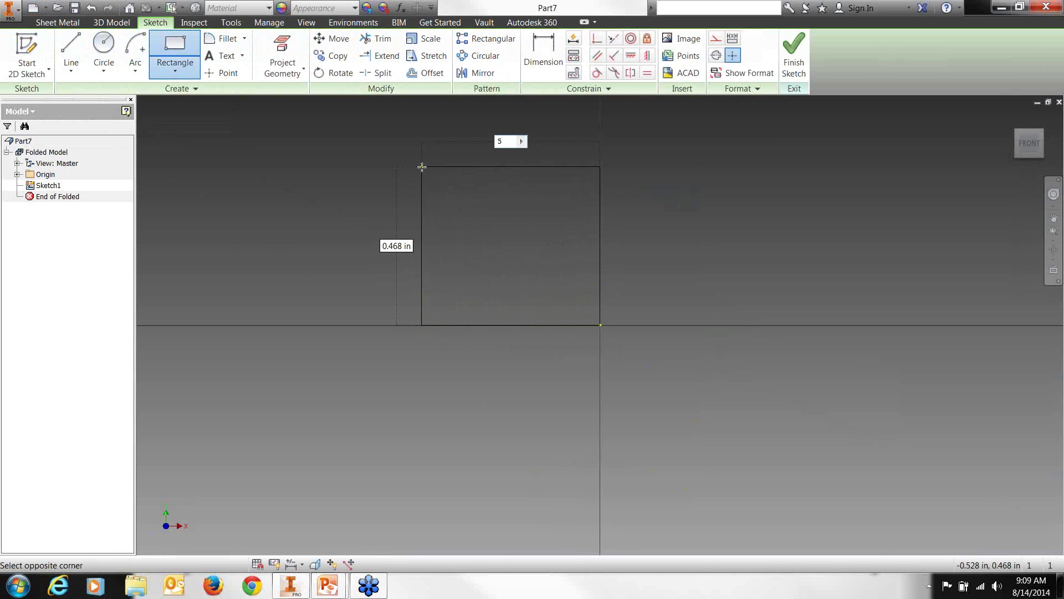
pyautogui.press('Tab')
pyautogui.write('5')
pyautogui.press('Tab')
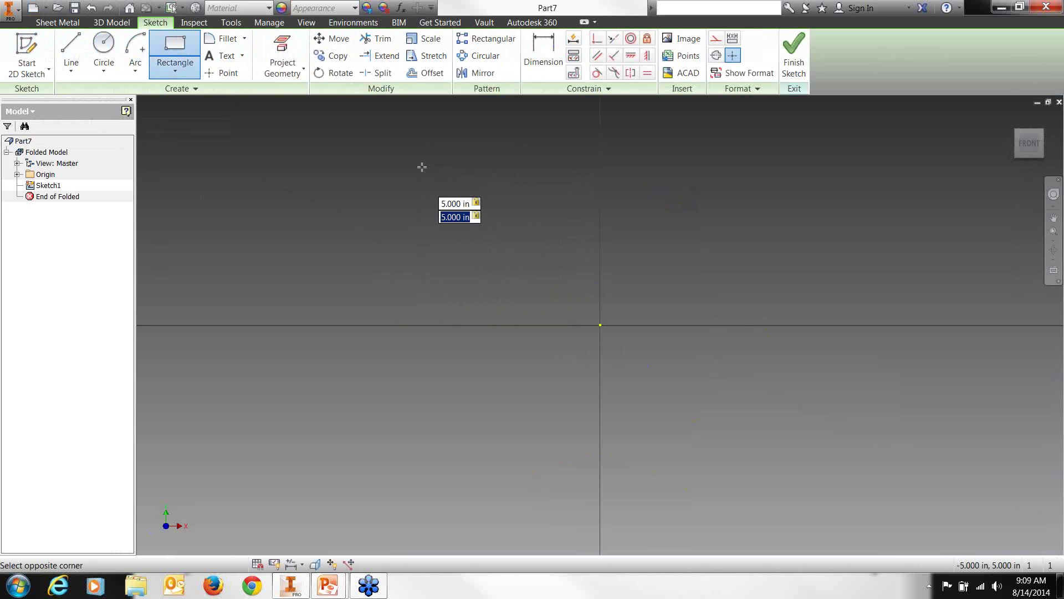
pyautogui.press('Return')
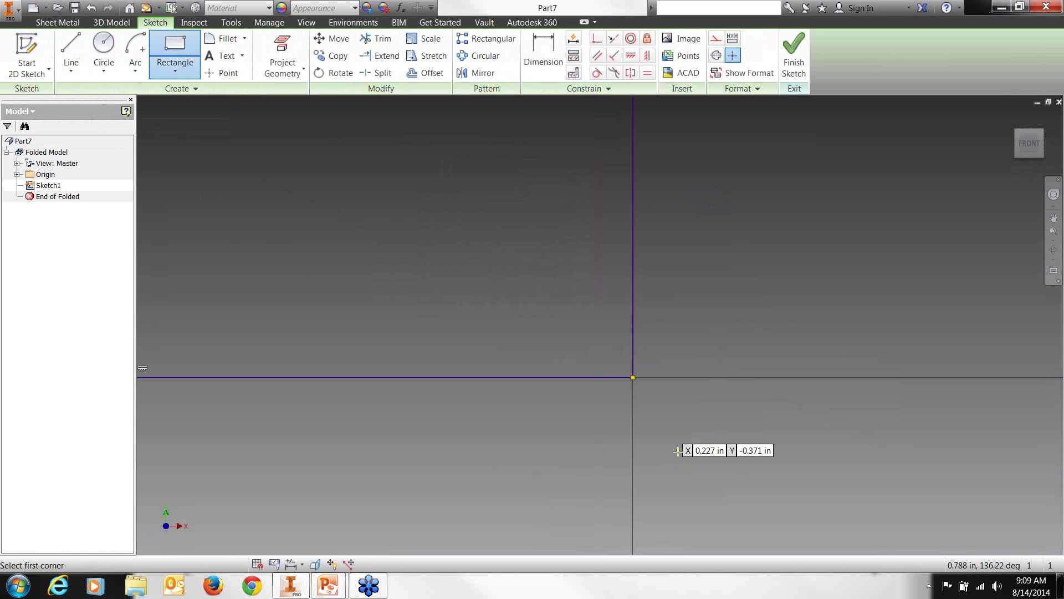
pyautogui.scroll(-5, 677, 450)
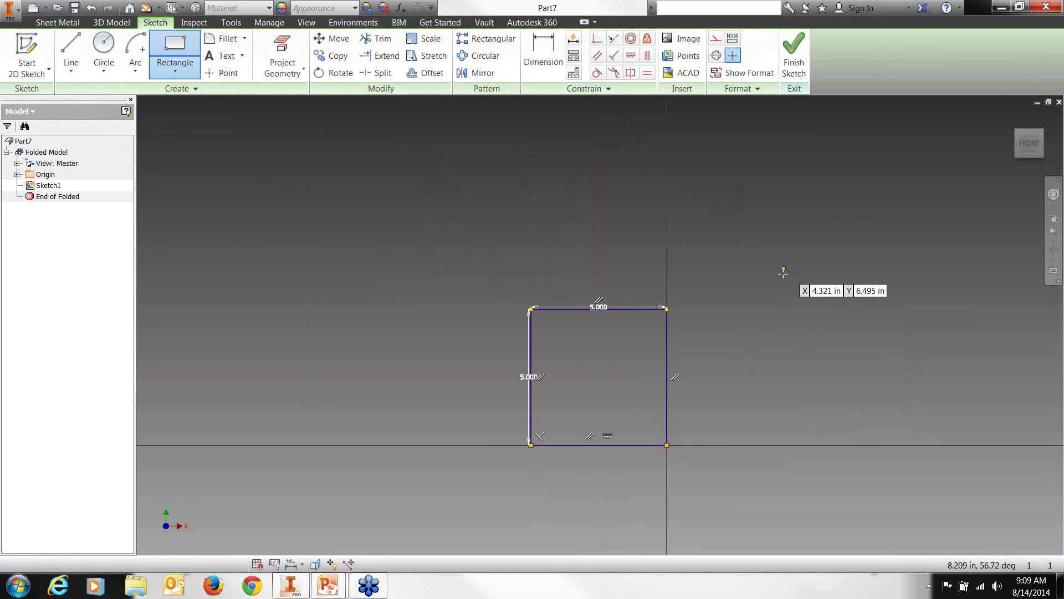
pyautogui.moveTo(815, 421); pyautogui.dragTo(722, 388, button='middle')
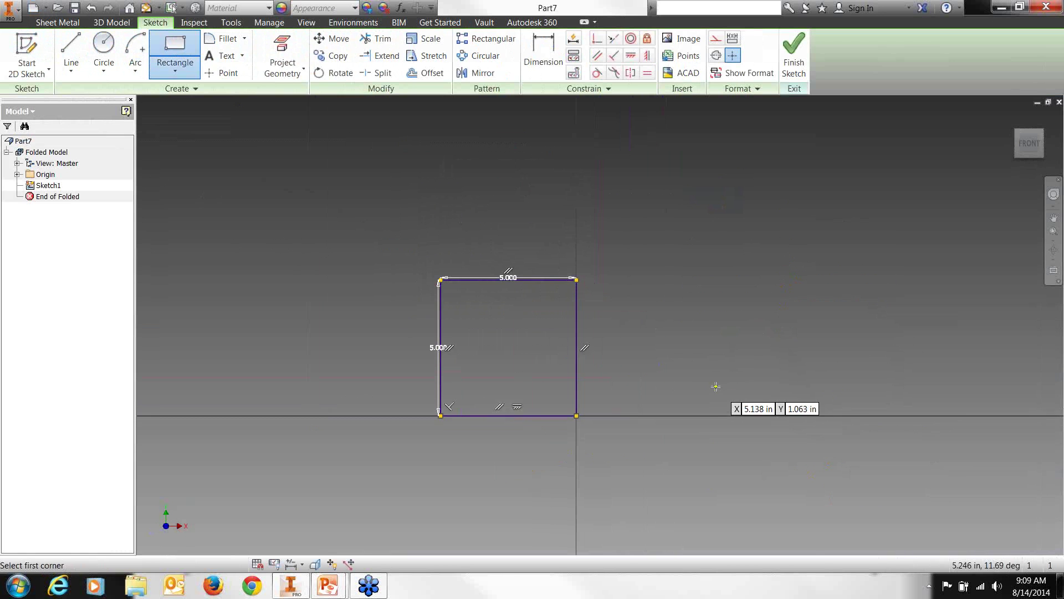
pyautogui.press('Escape')
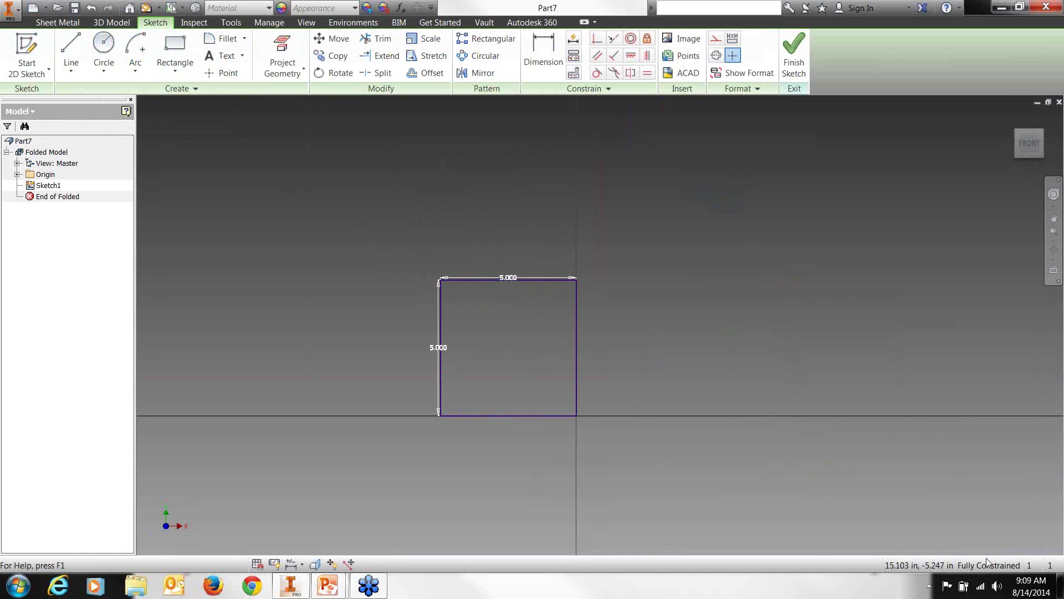
pyautogui.click(792, 66)
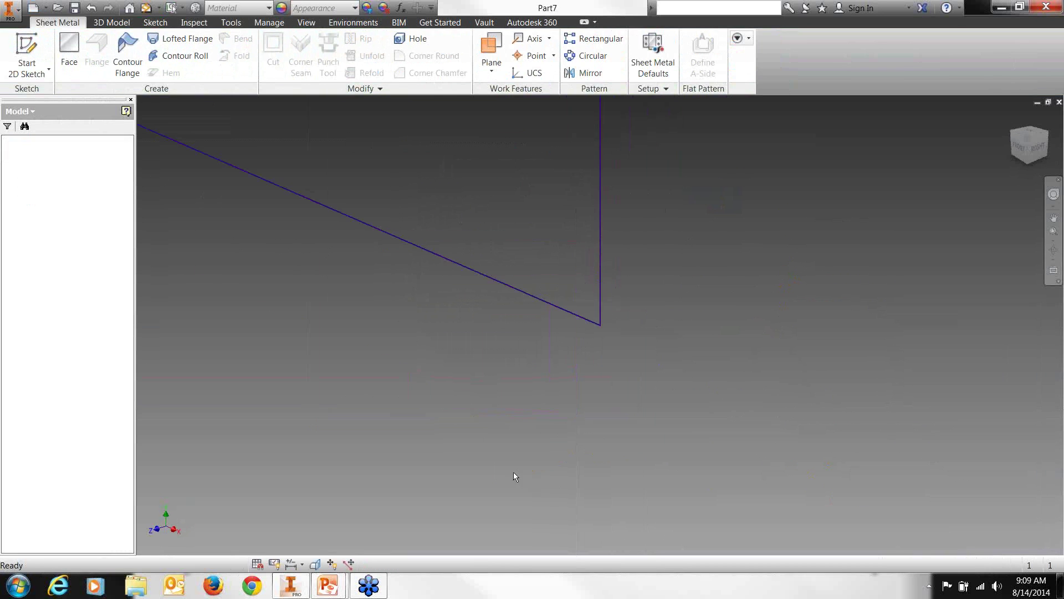
pyautogui.click(1022, 150)
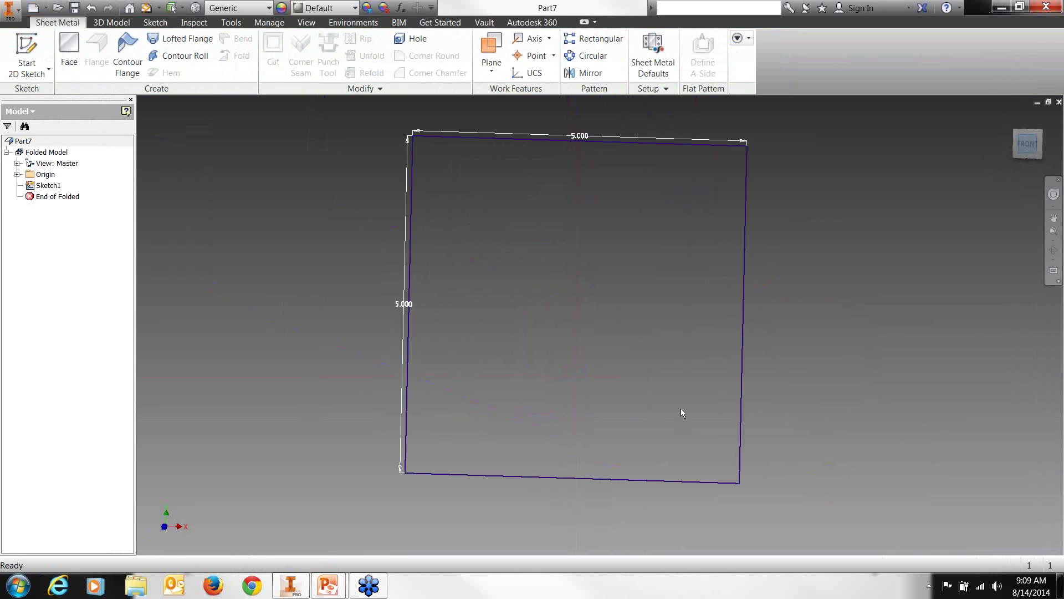
pyautogui.click(1011, 117)
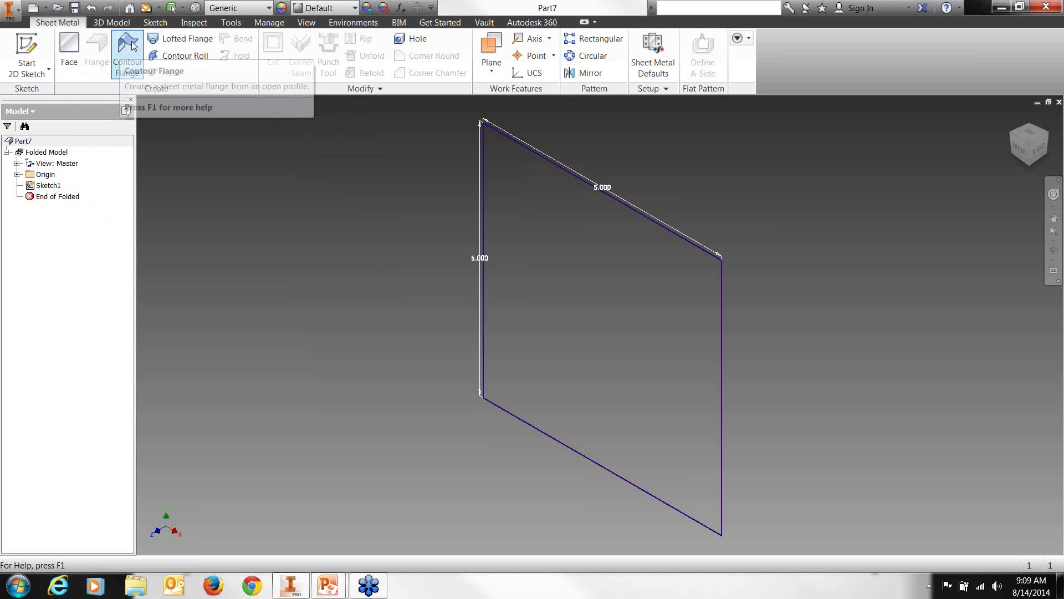
pyautogui.click(76, 60)
pyautogui.moveTo(623, 218); pyautogui.dragTo(438, 220, button='middle')
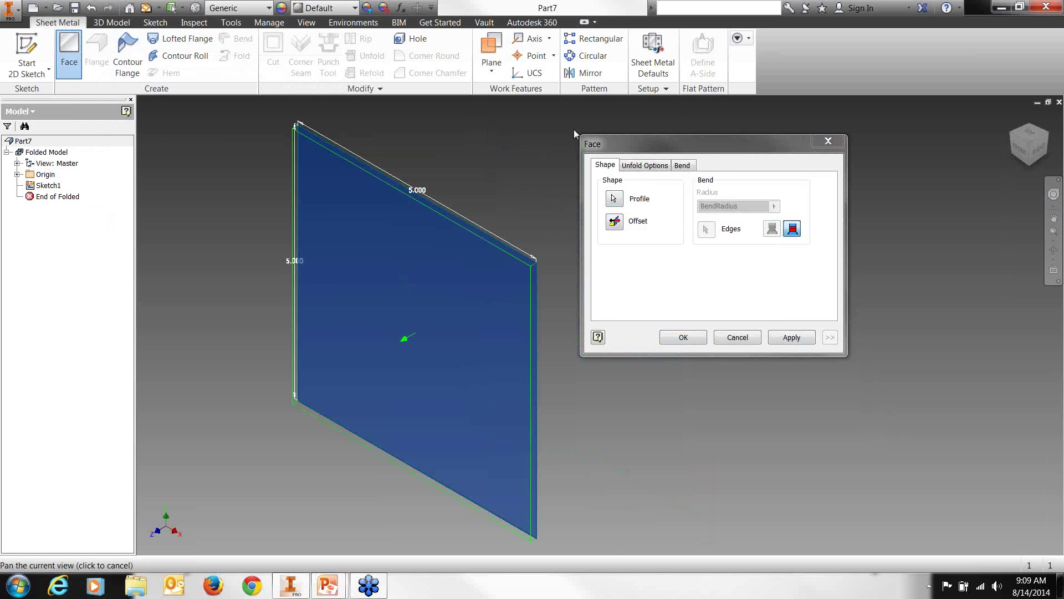
pyautogui.click(614, 225)
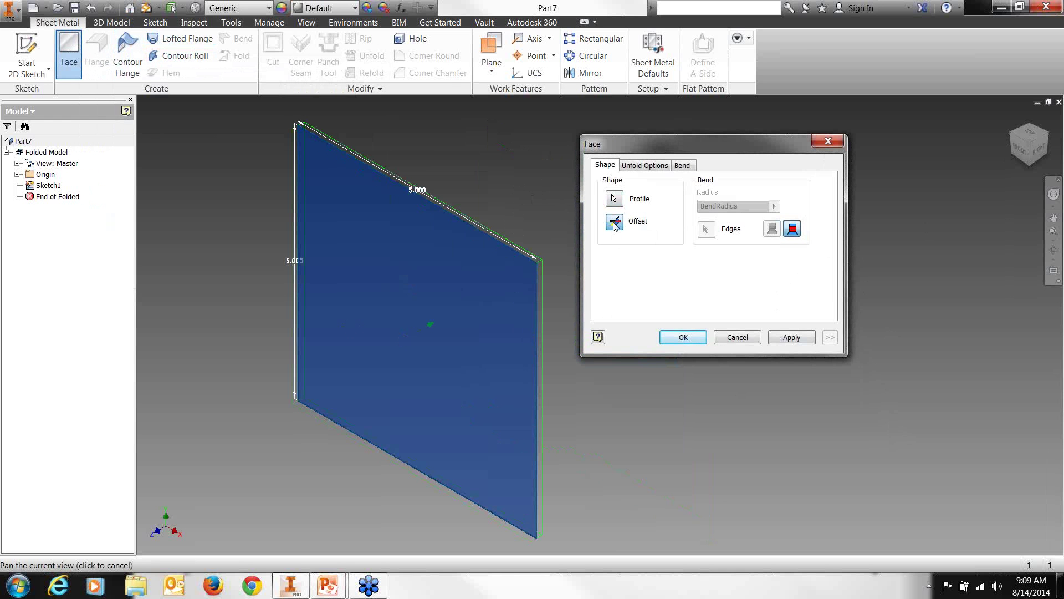
pyautogui.click(614, 225)
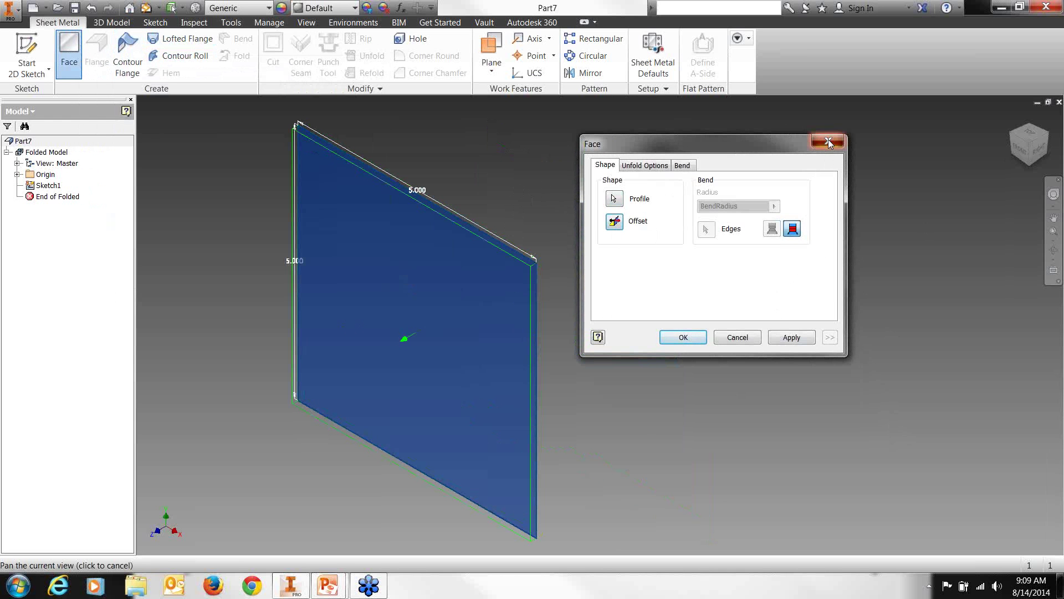
pyautogui.click(828, 142)
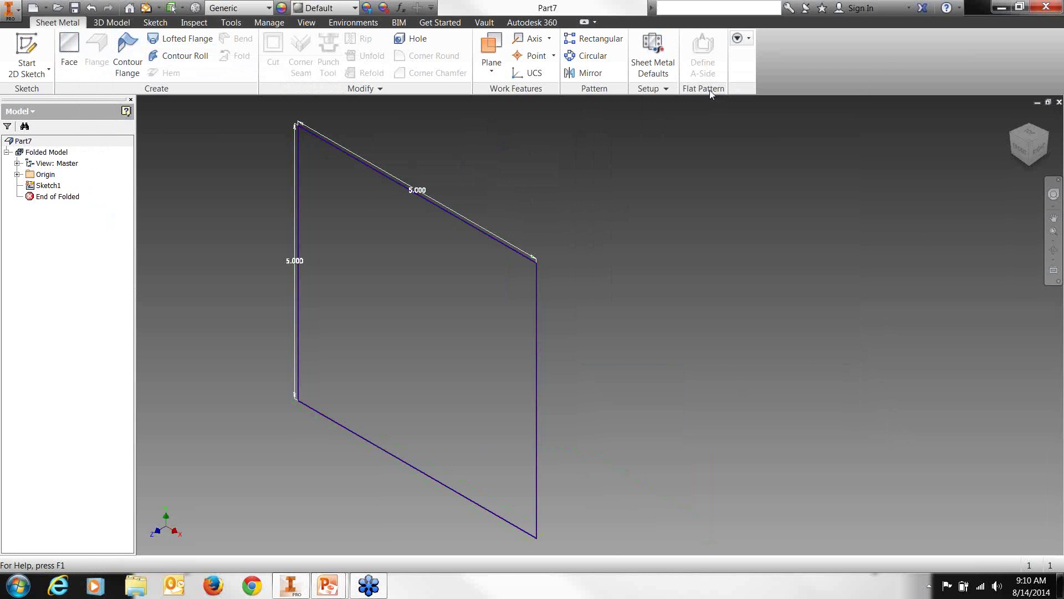
# From the Sheet Metal Defaults, create a sheet metal rule named Copy of Default based on the Default rule and make it active.
pyautogui.click(651, 56)
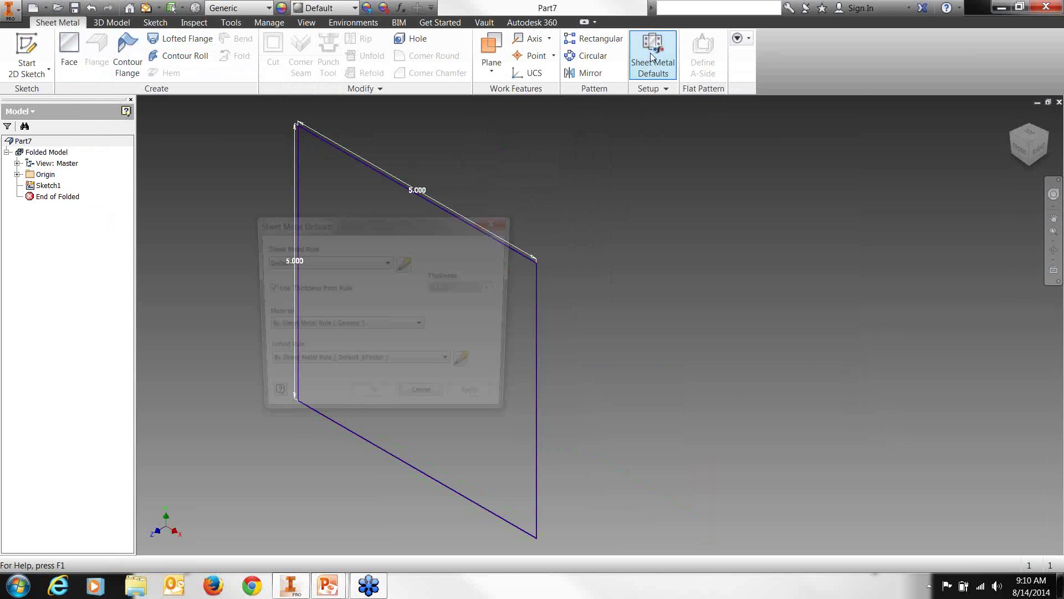
pyautogui.moveTo(489, 219); pyautogui.dragTo(615, 187)
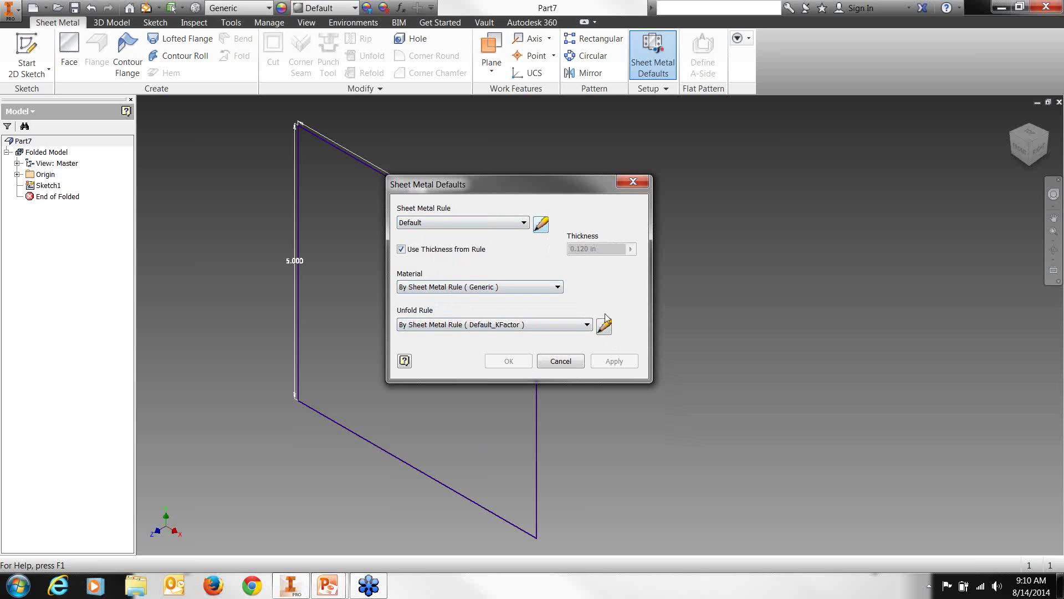
pyautogui.click(542, 228)
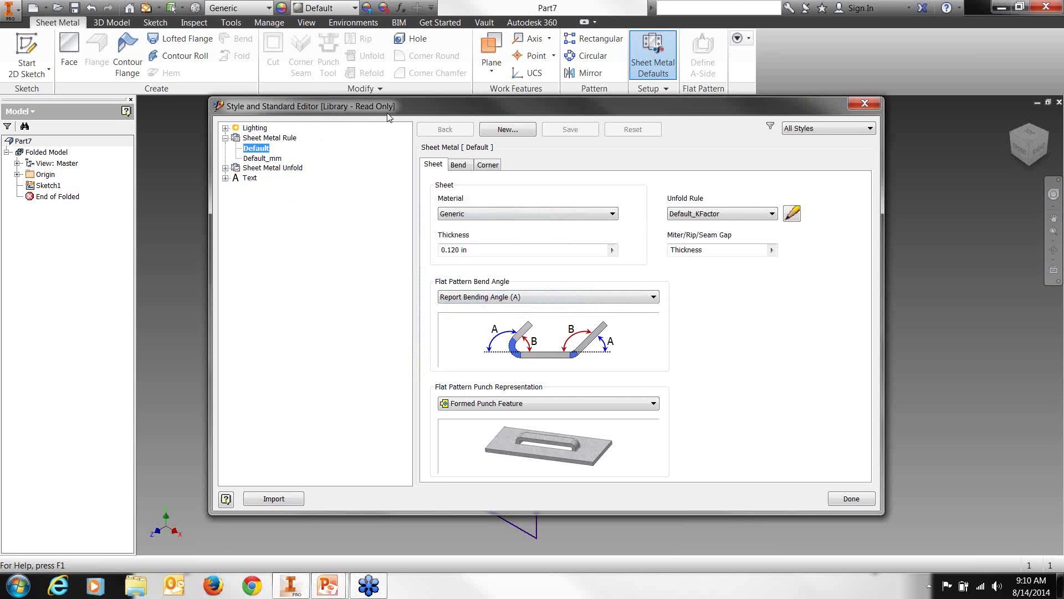
pyautogui.click(265, 159)
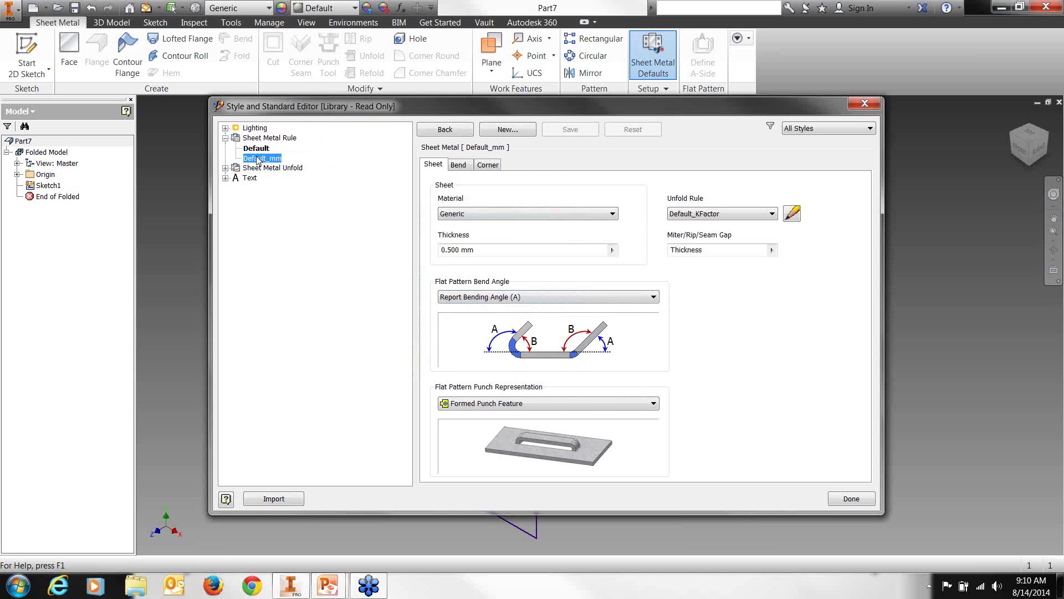
pyautogui.click(259, 148)
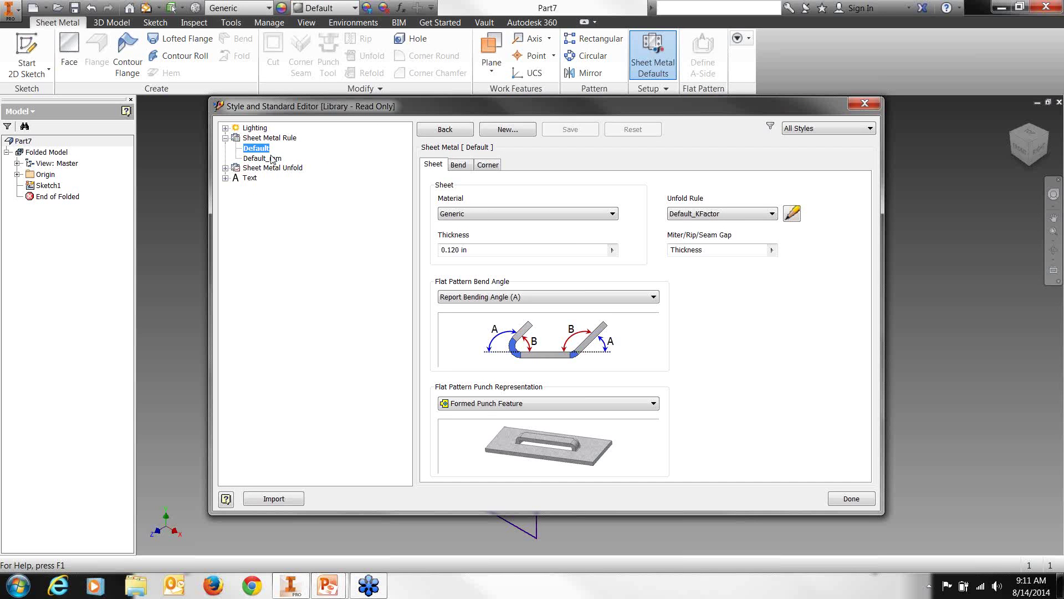
pyautogui.click(507, 130)
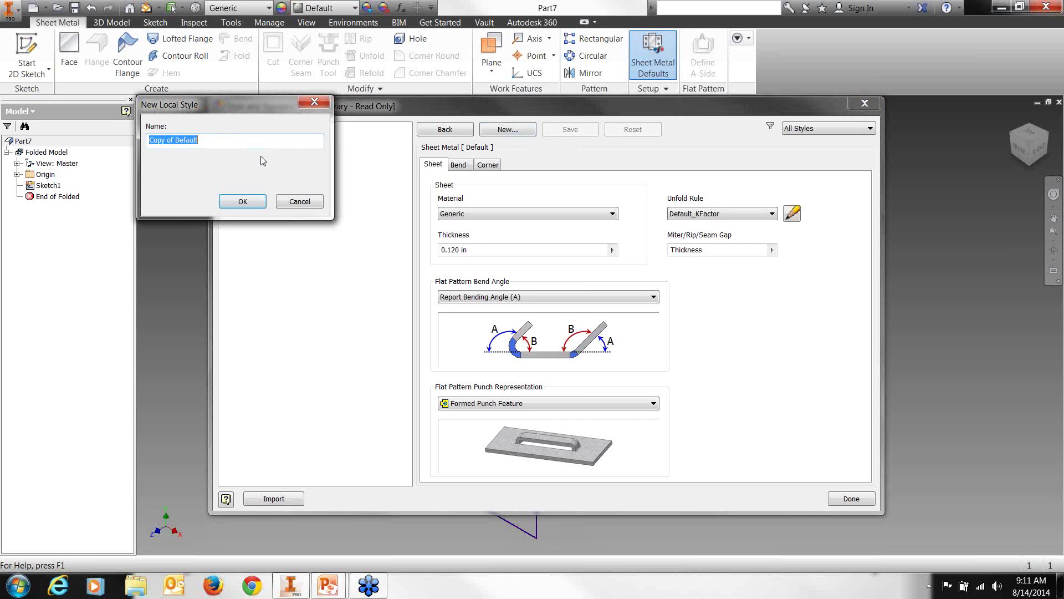
pyautogui.click(257, 202)
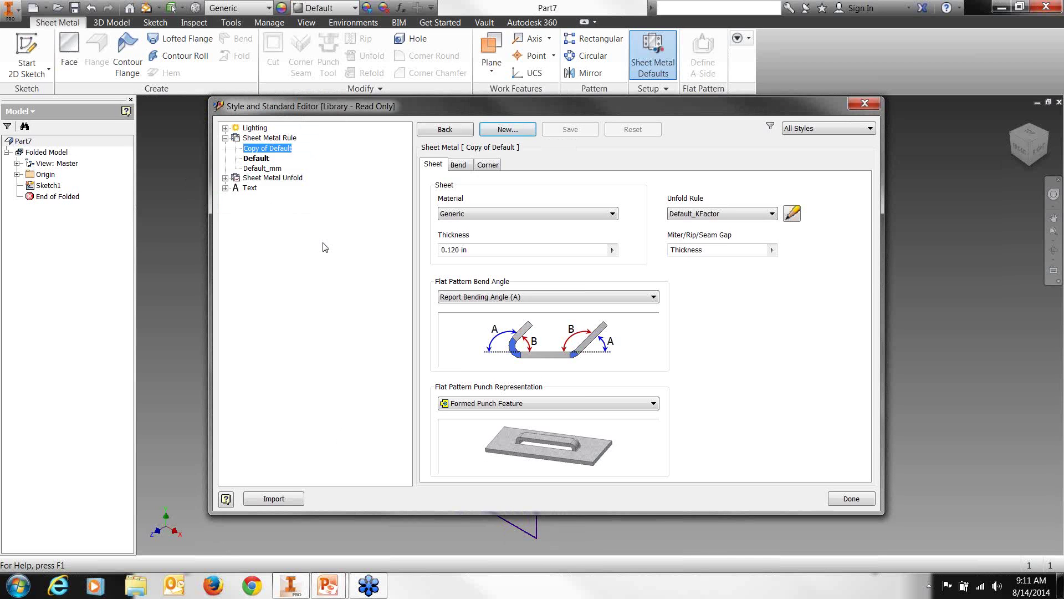
pyautogui.doubleClick(252, 148)
# Compare the Default rule with Copy of Default and review the sheet and bend settings of the copied rule.
pyautogui.click(257, 160)
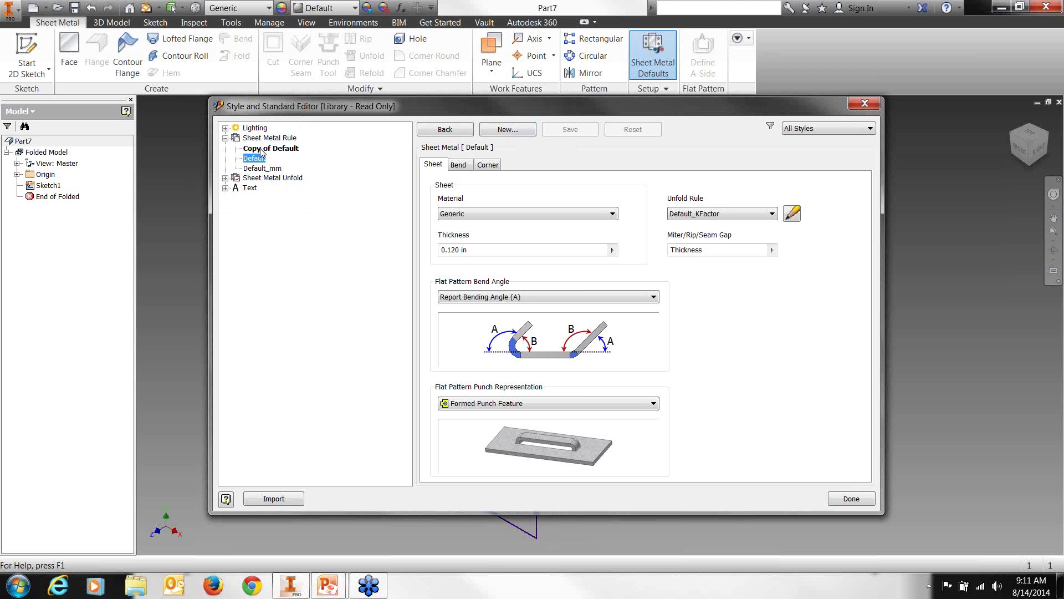
pyautogui.click(261, 149)
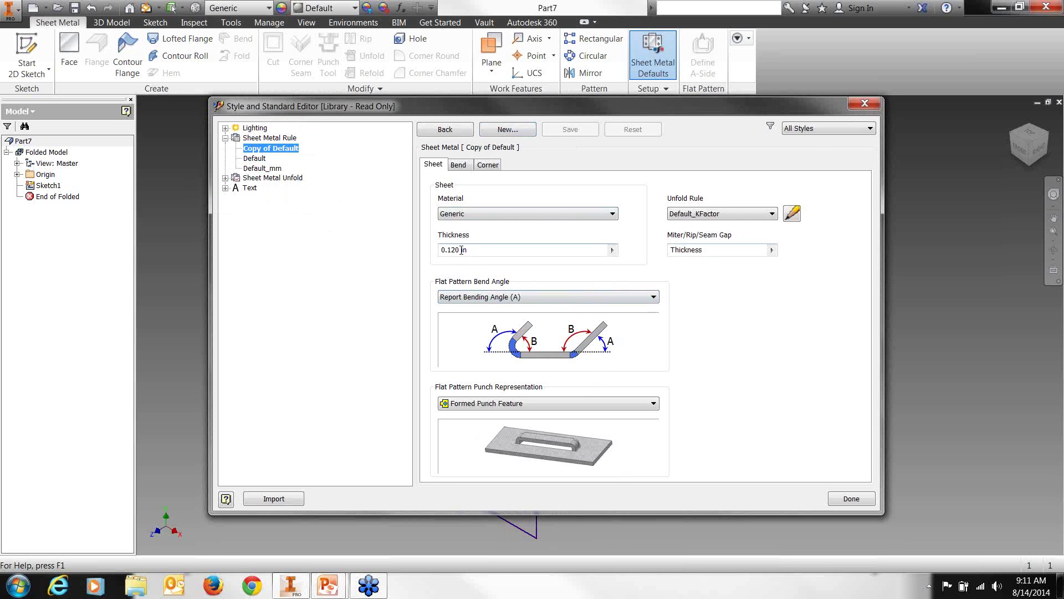
pyautogui.click(465, 215)
pyautogui.click(458, 166)
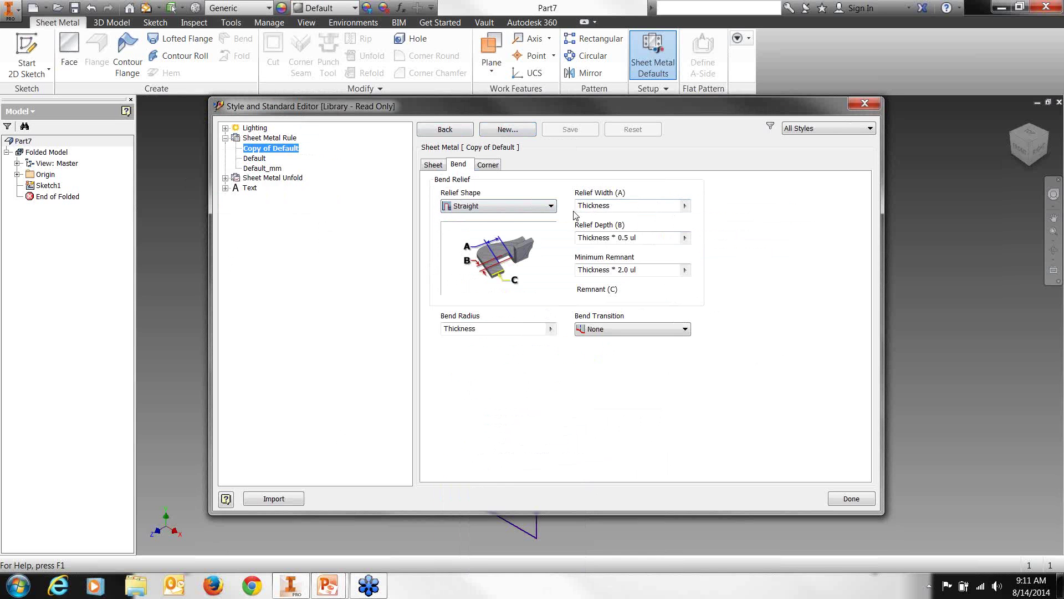
pyautogui.click(433, 165)
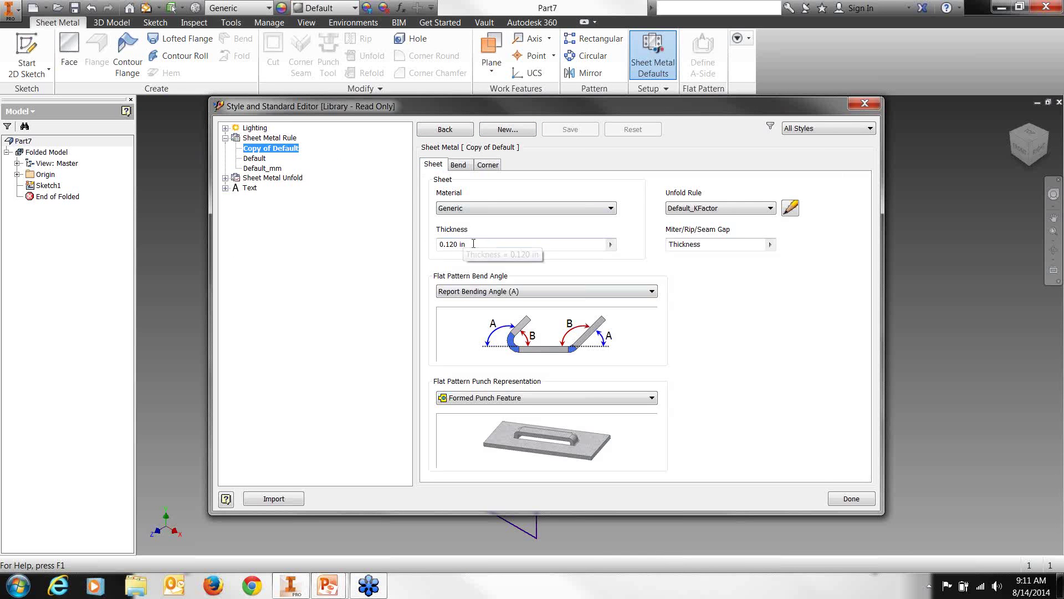
# Try the Tear and Round relief shapes for the 2 bend intersection of Copy of Default, and discard the edits.
pyautogui.click(488, 164)
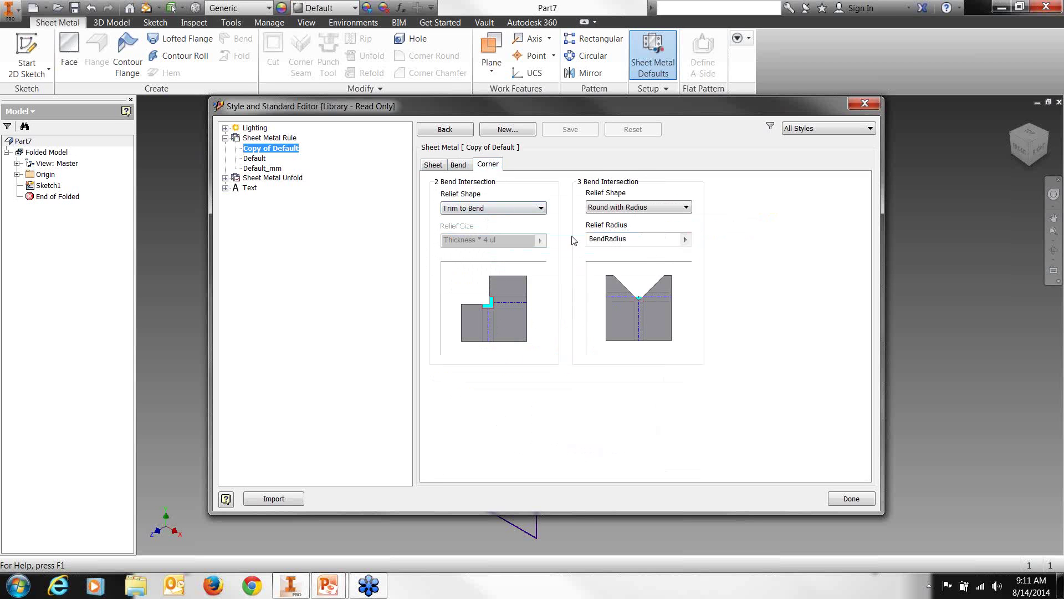
pyautogui.click(529, 207)
pyautogui.click(506, 236)
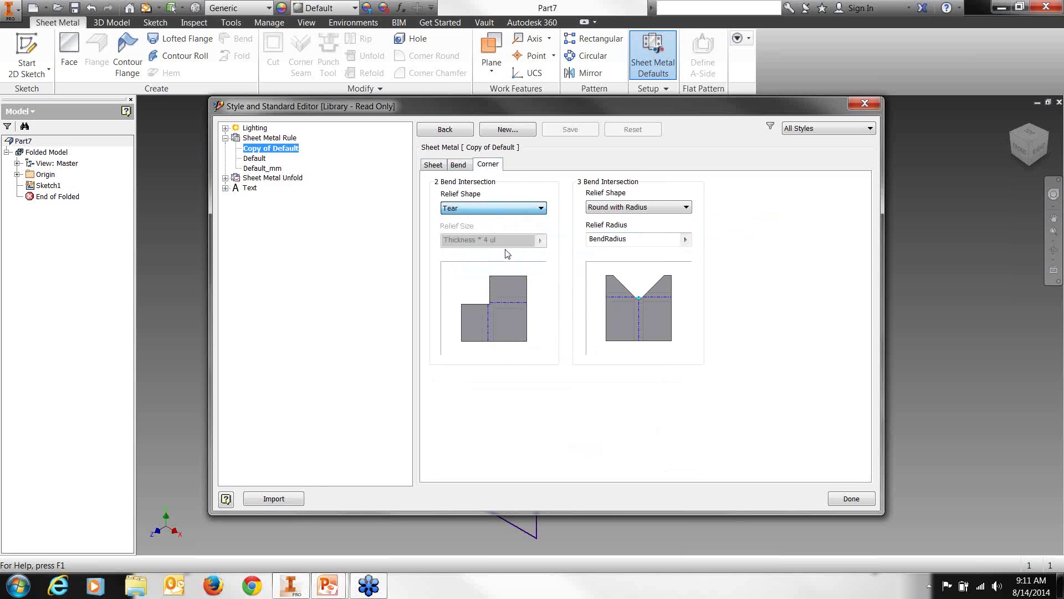
pyautogui.click(515, 208)
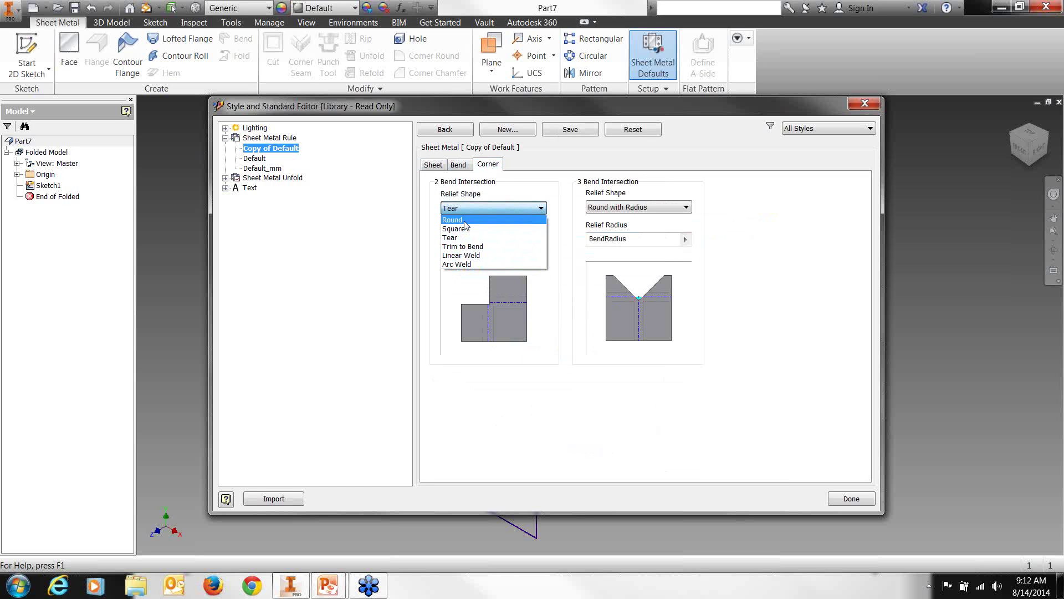
pyautogui.click(460, 220)
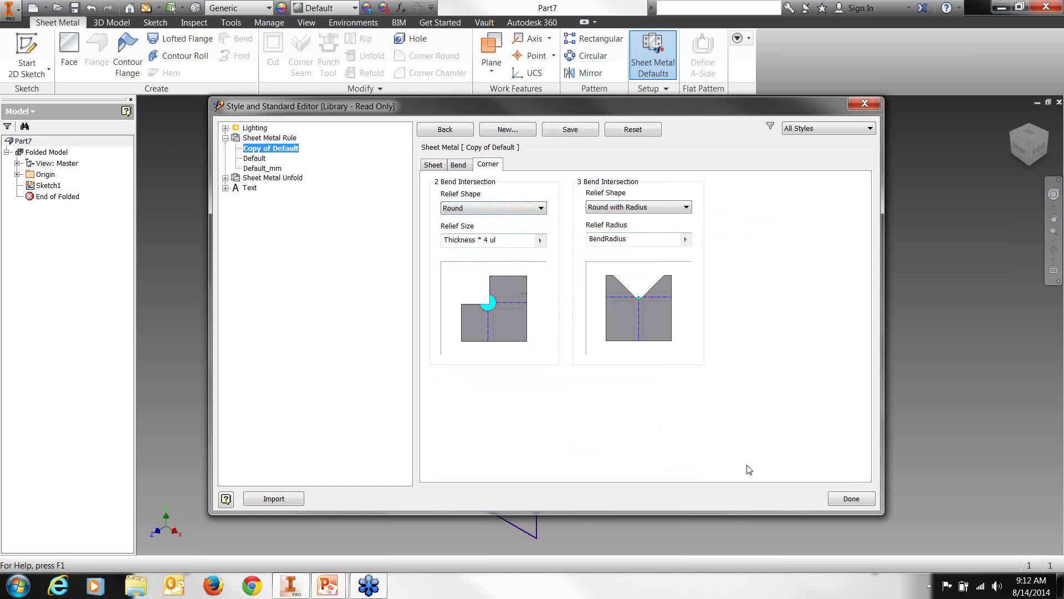
pyautogui.click(255, 161)
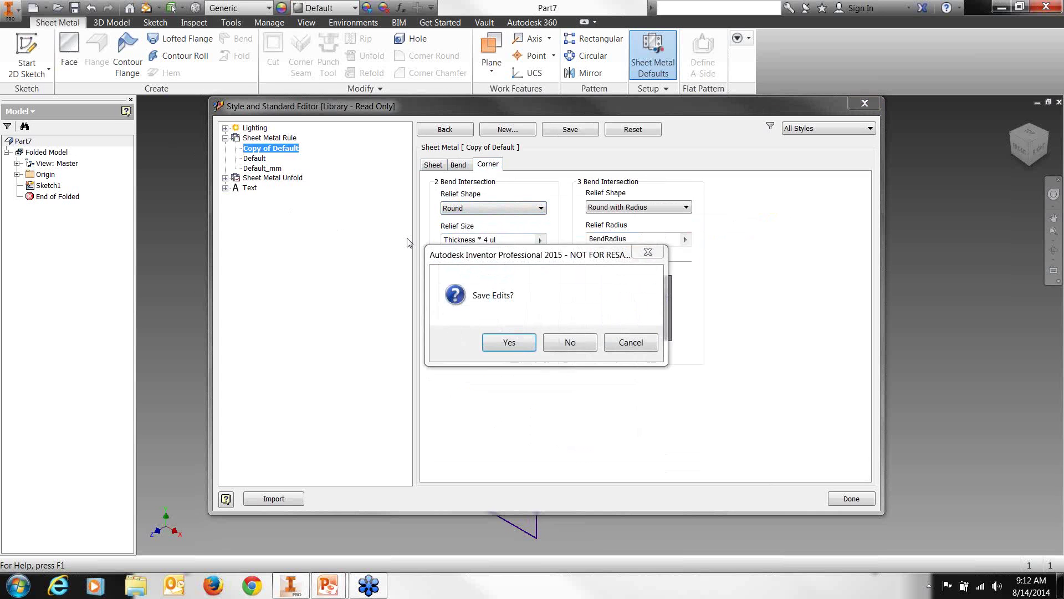
pyautogui.click(565, 342)
# Make Default the active sheet metal rule, then close the style editor and the Sheet Metal Defaults.
pyautogui.doubleClick(256, 159)
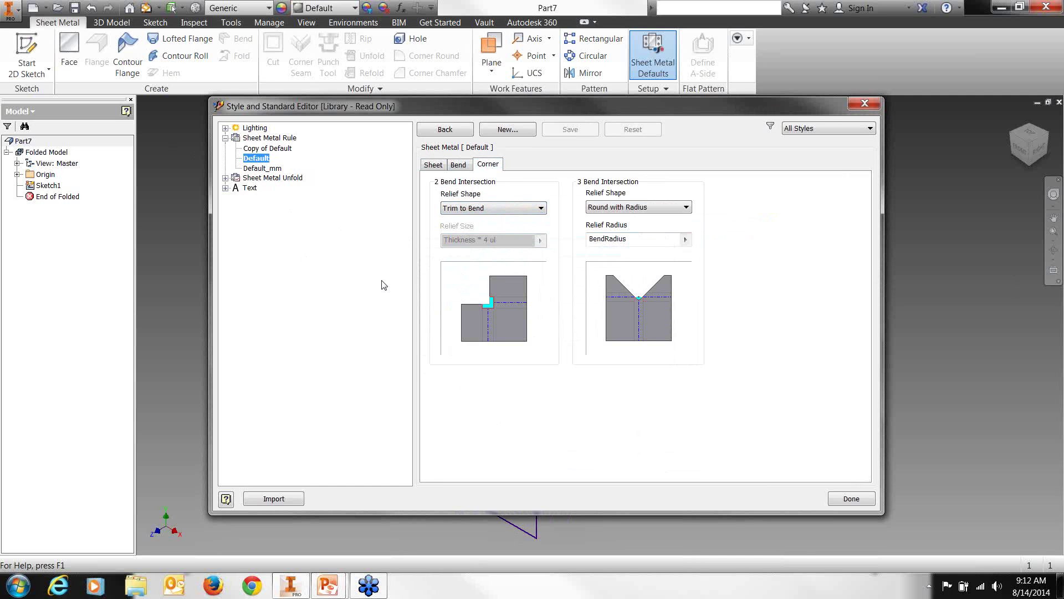
pyautogui.click(848, 499)
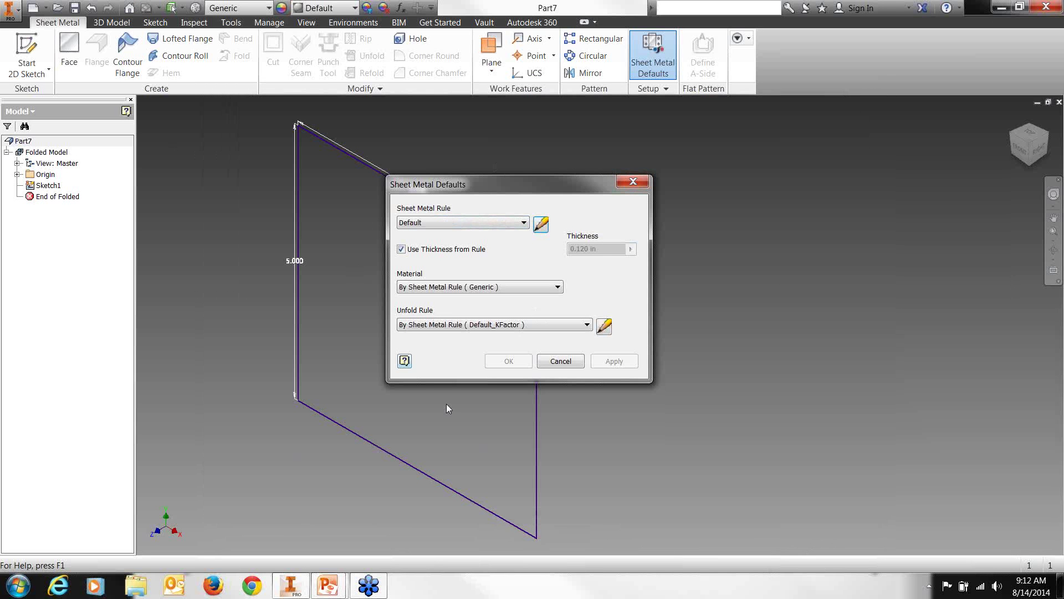
pyautogui.click(508, 221)
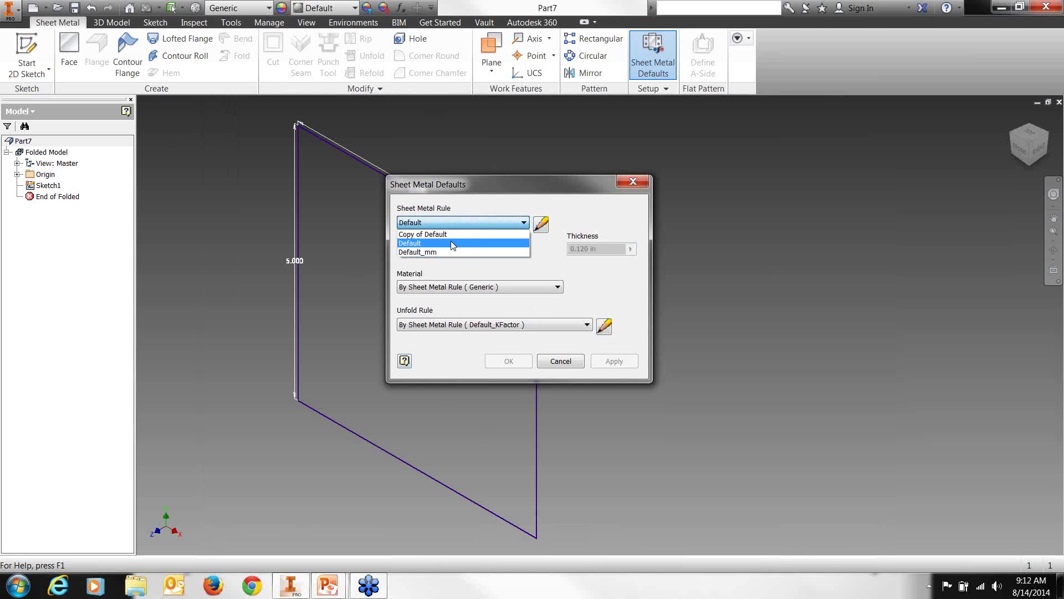
pyautogui.click(625, 191)
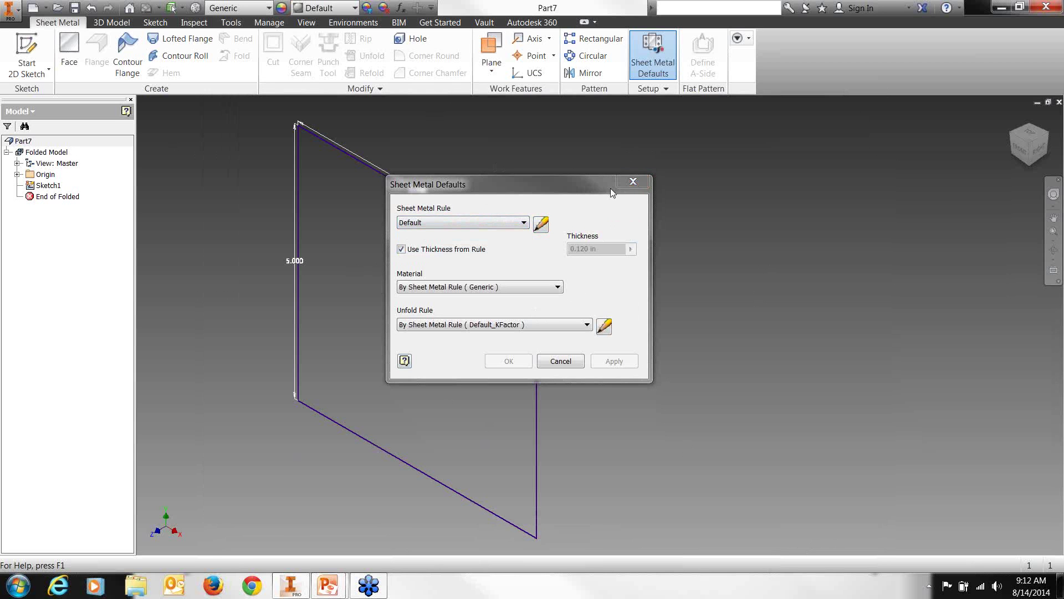
pyautogui.click(633, 182)
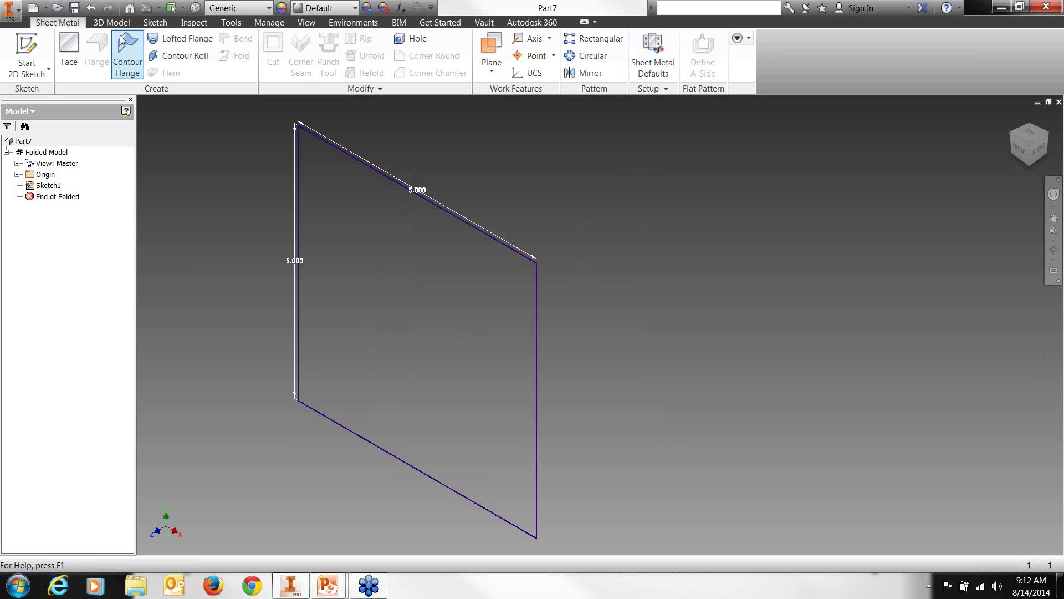
# Create a sheet metal face from the square sketch, reviewing its unfold and bend options and keeping the defaults.
pyautogui.click(78, 51)
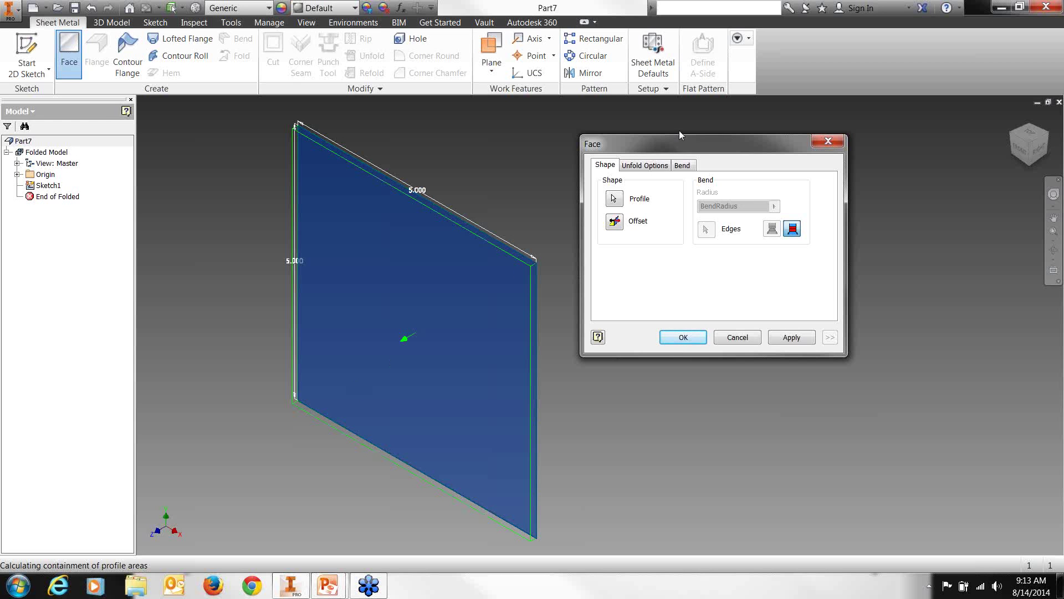
pyautogui.click(647, 165)
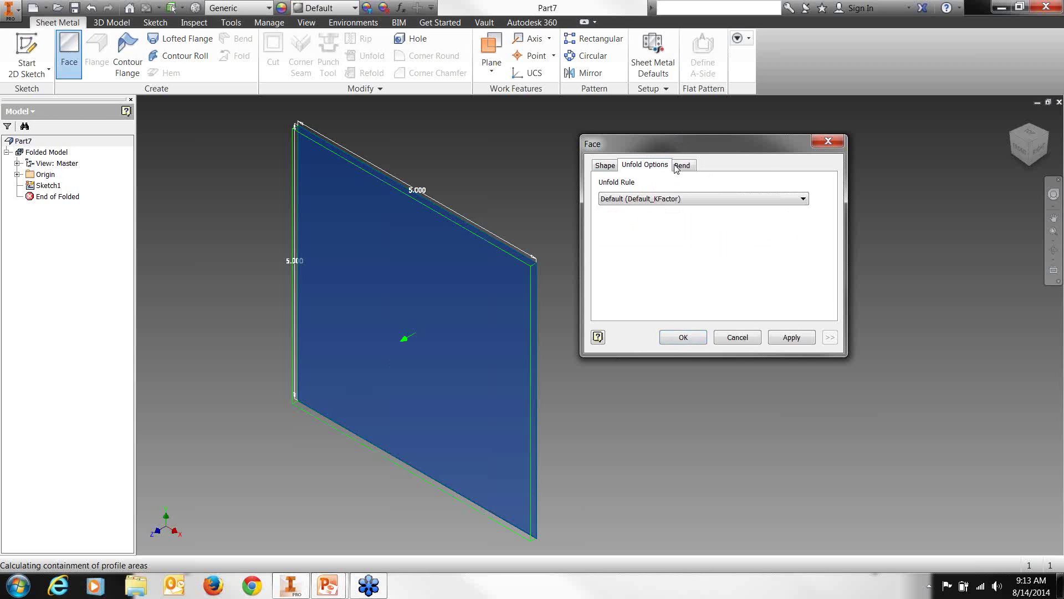
pyautogui.click(677, 166)
pyautogui.click(640, 166)
pyautogui.click(687, 167)
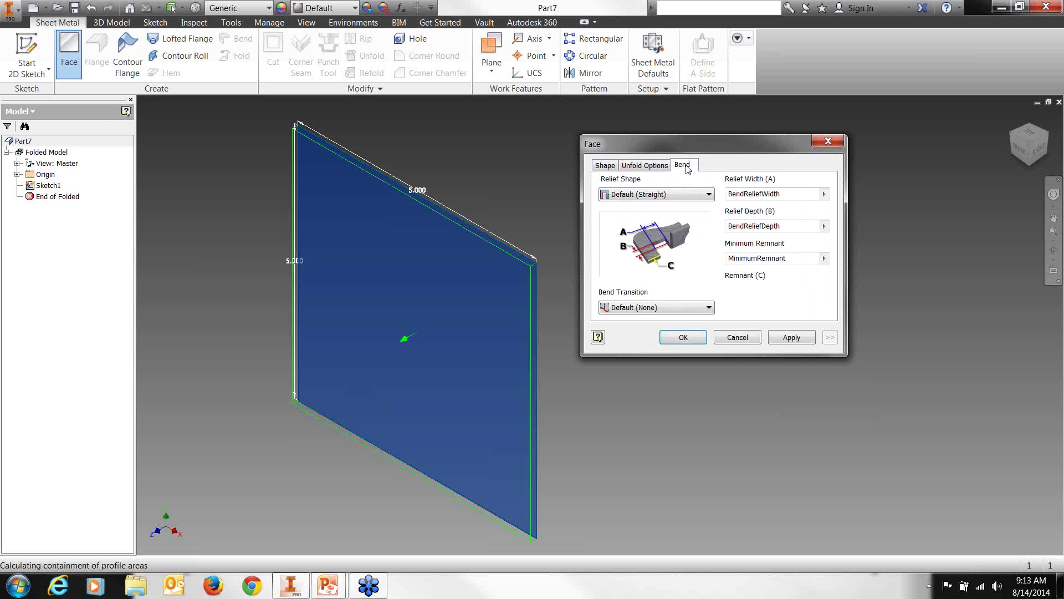
pyautogui.click(647, 166)
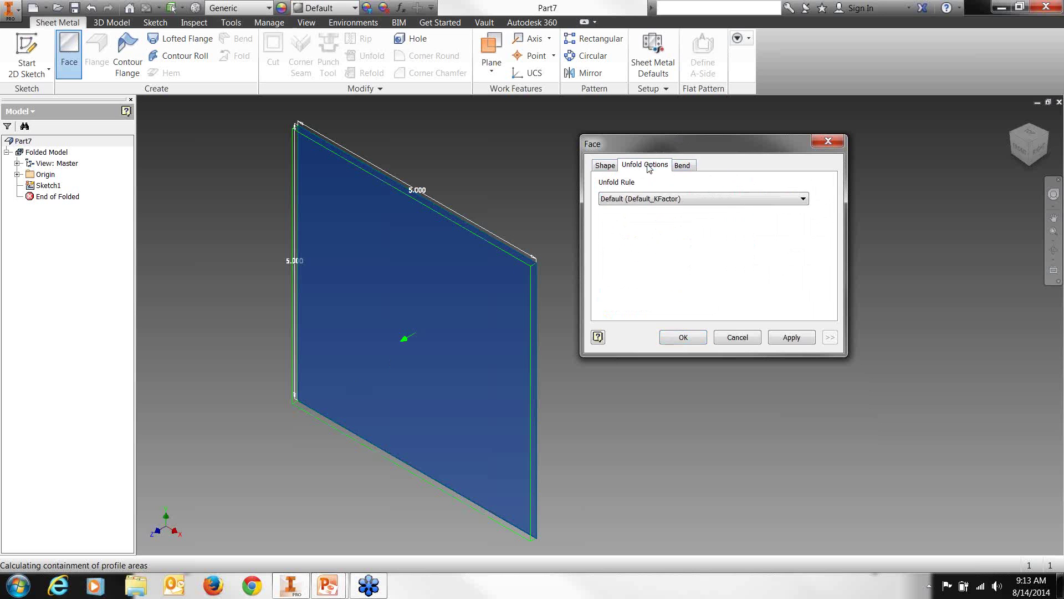
pyautogui.click(678, 167)
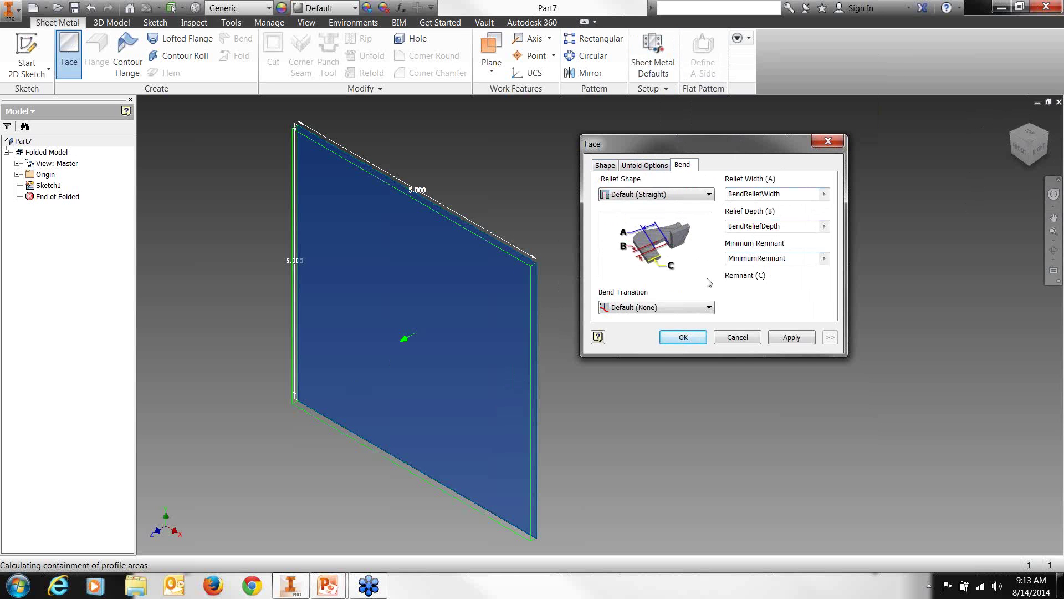
pyautogui.click(606, 165)
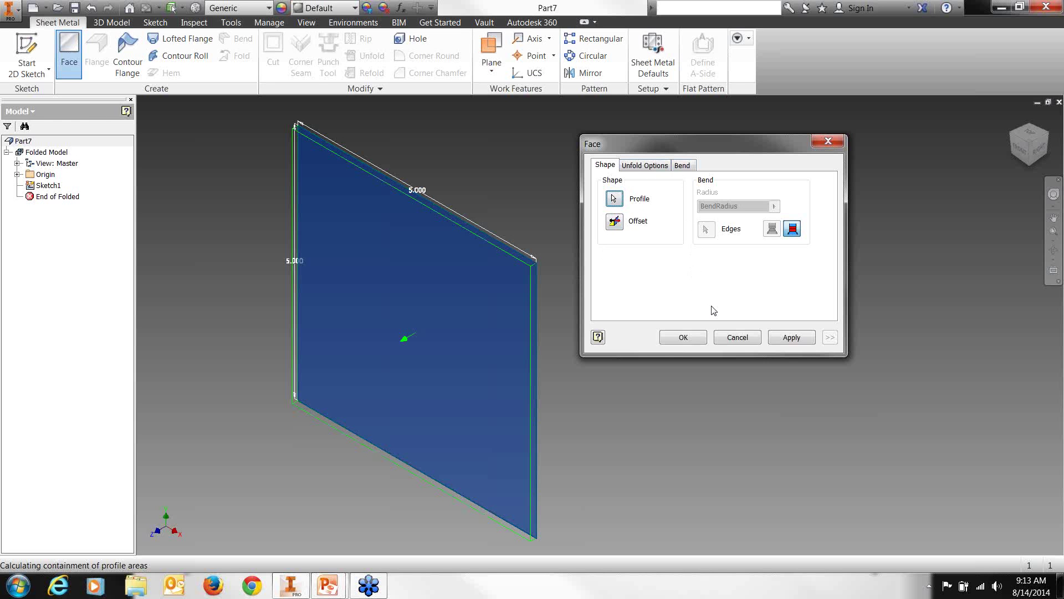
pyautogui.click(791, 337)
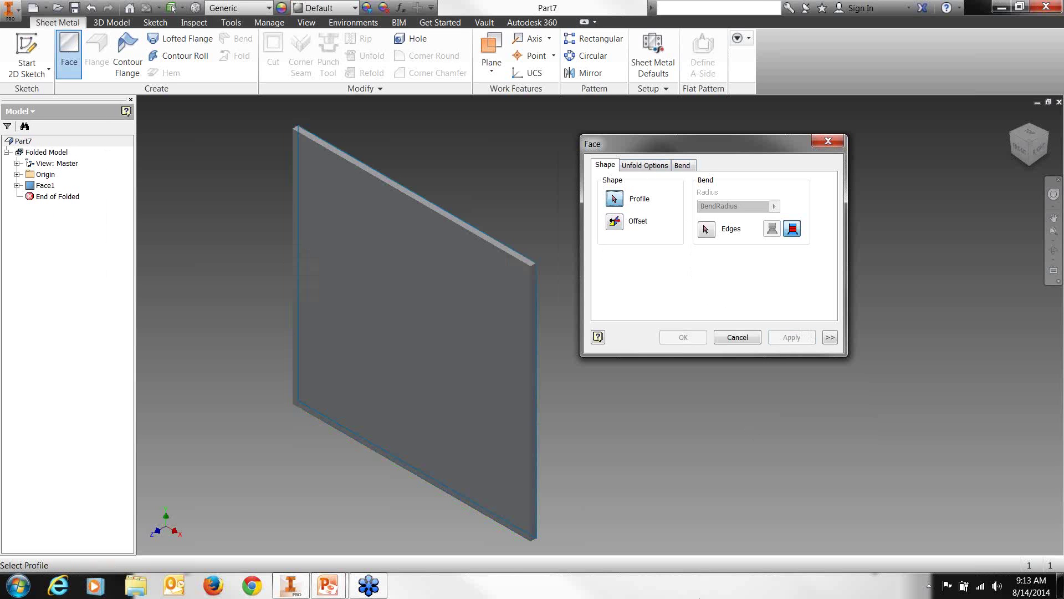
pyautogui.click(730, 343)
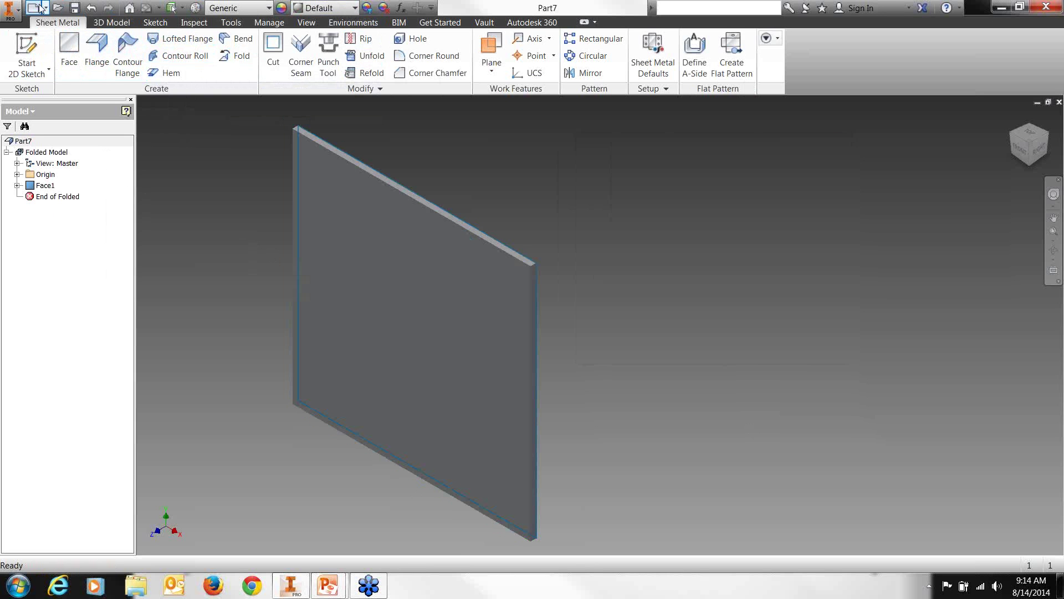
# Create another new part from the Sheet Metal.ipt template and start a 2D sketch on the XZ plane.
pyautogui.hotkey('ctrl', 'n')
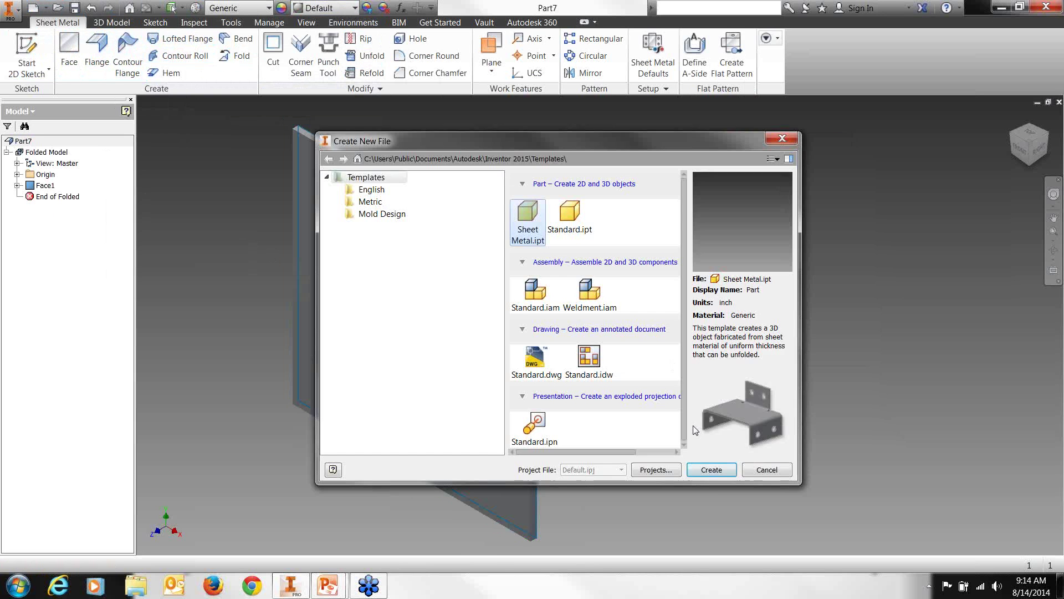
pyautogui.click(710, 471)
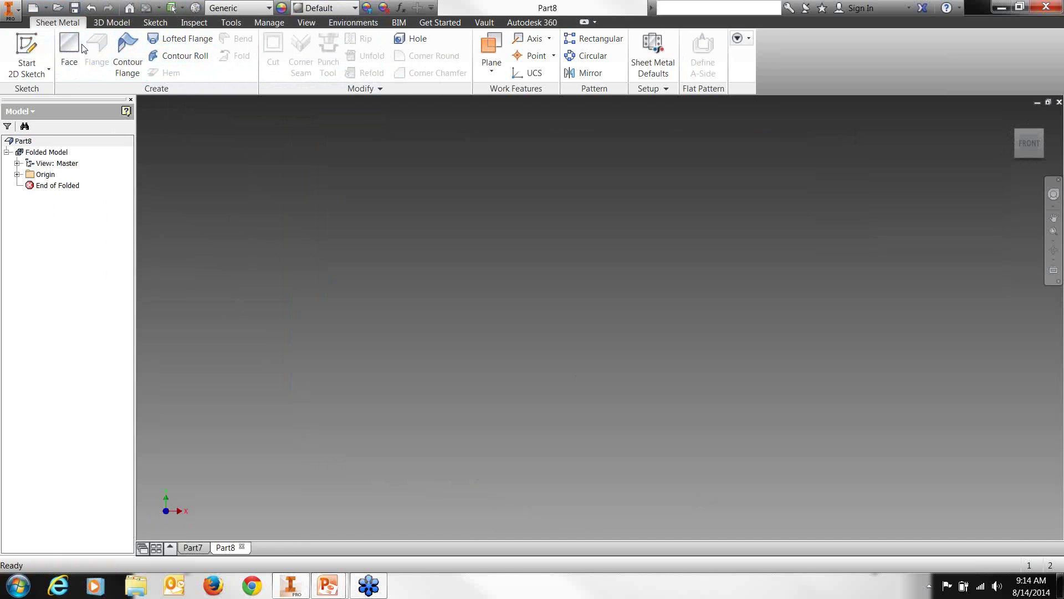
pyautogui.click(125, 76)
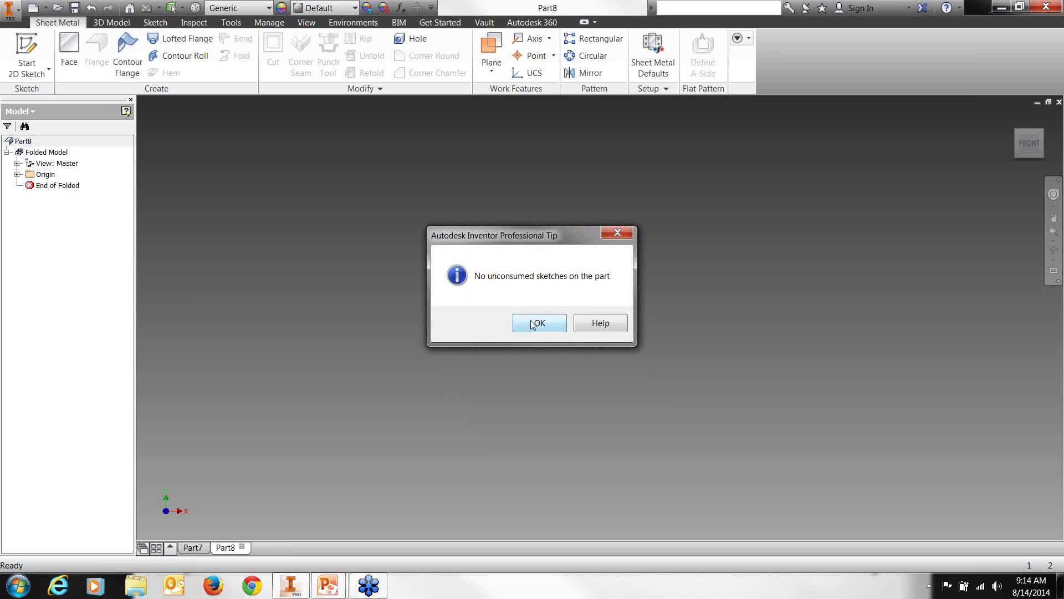
pyautogui.click(552, 323)
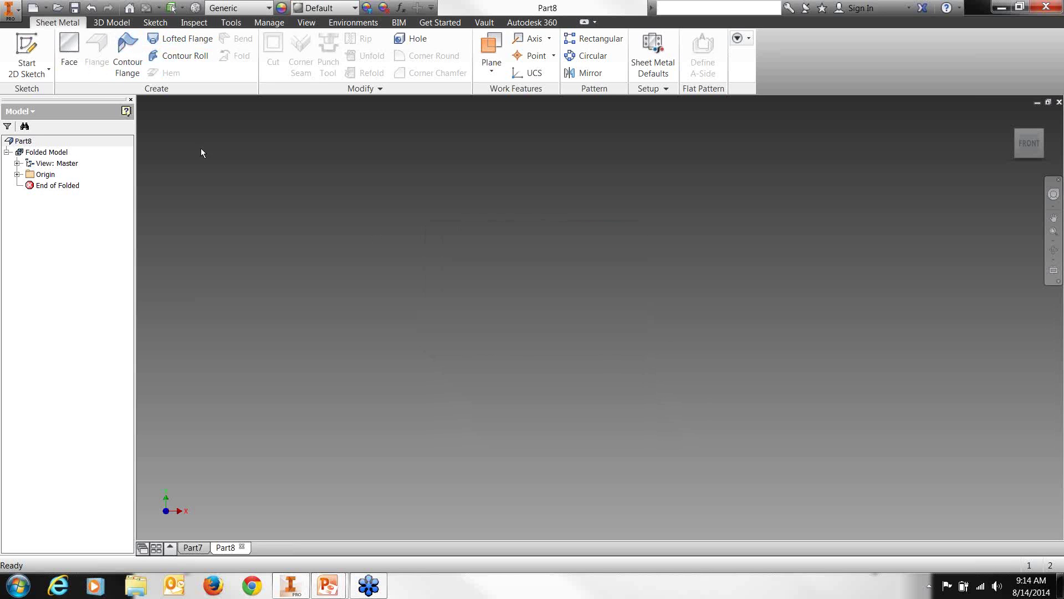
pyautogui.click(28, 49)
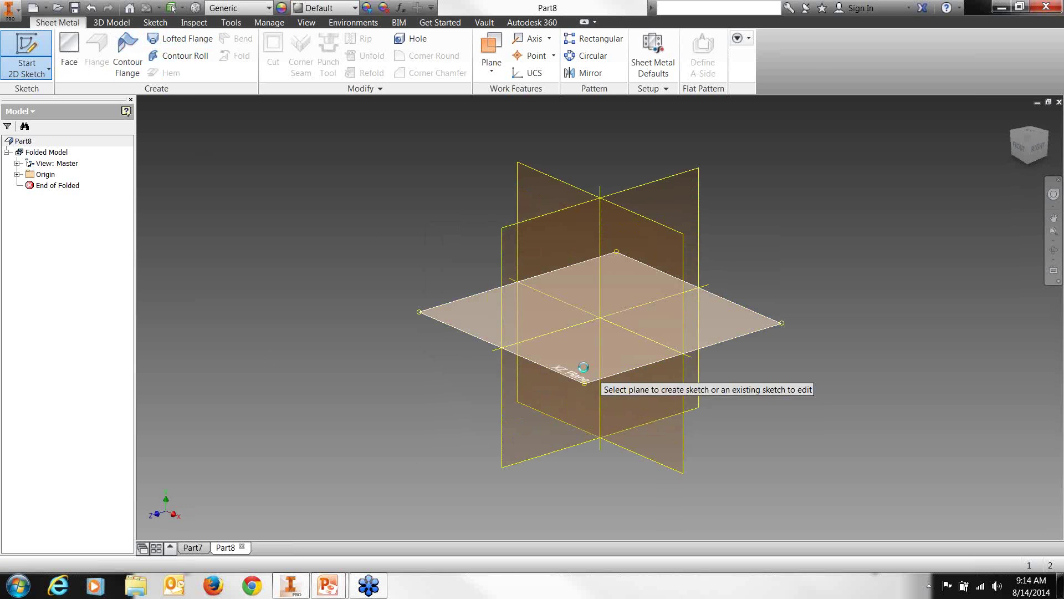
pyautogui.click(574, 376)
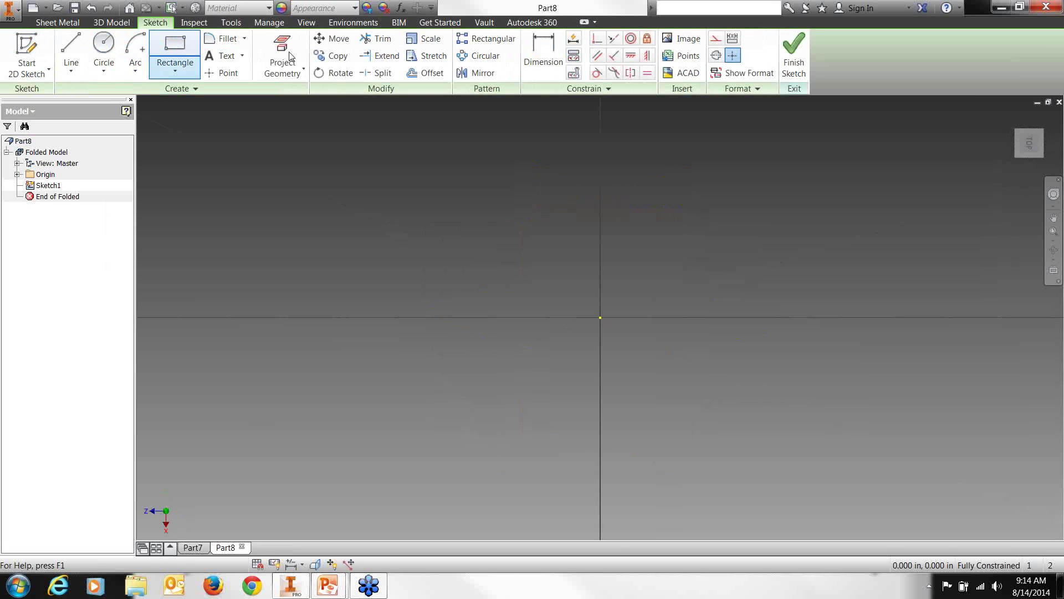
# Draw a 5 in horizontal line to the right from the sketch origin and a 3 in perpendicular line upward from its end.
pyautogui.click(71, 51)
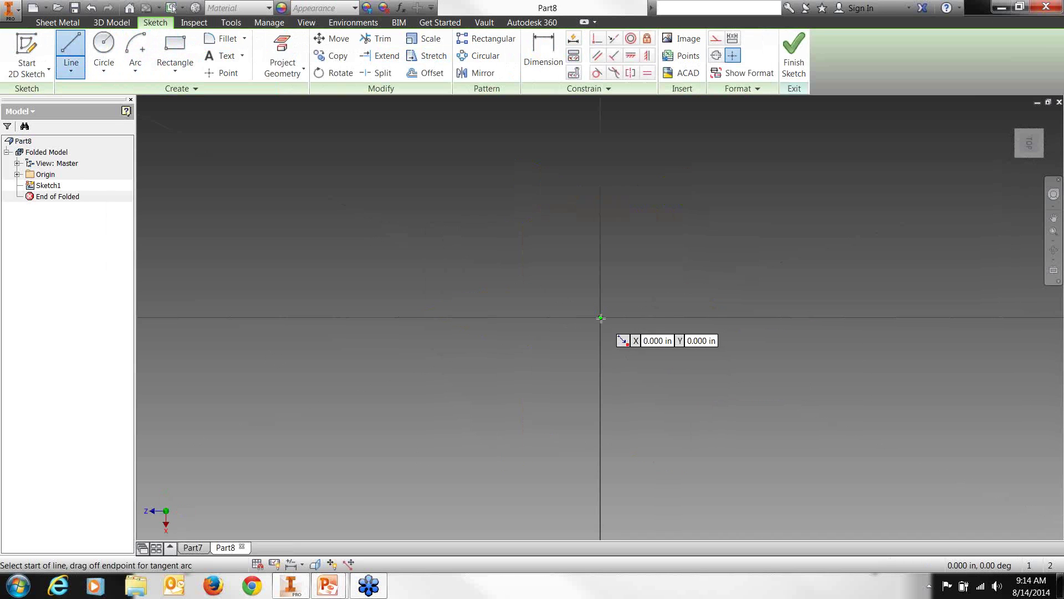
pyautogui.click(600, 317)
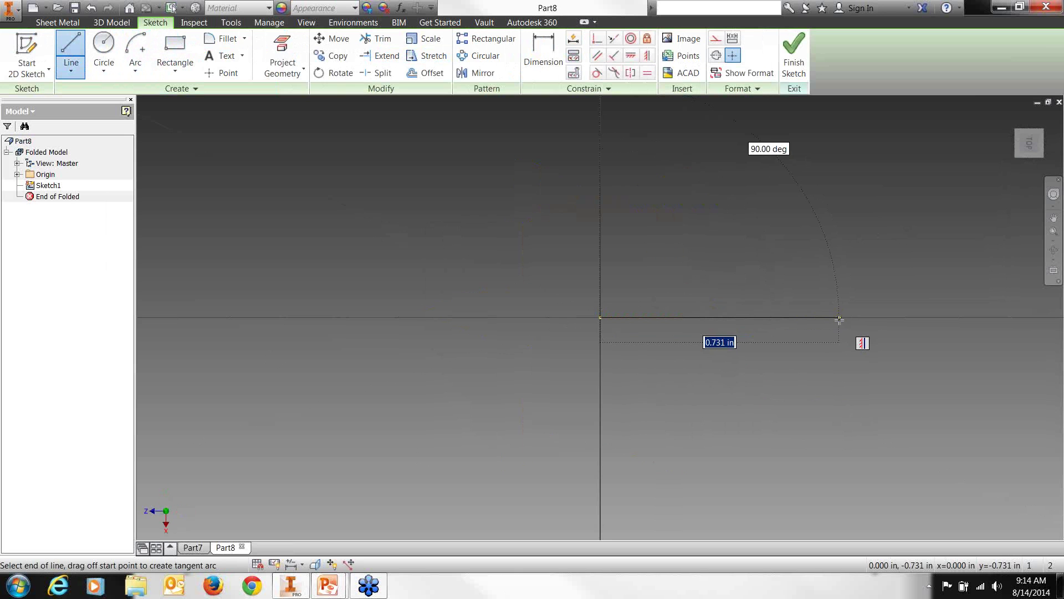
pyautogui.write('5')
pyautogui.press('Return')
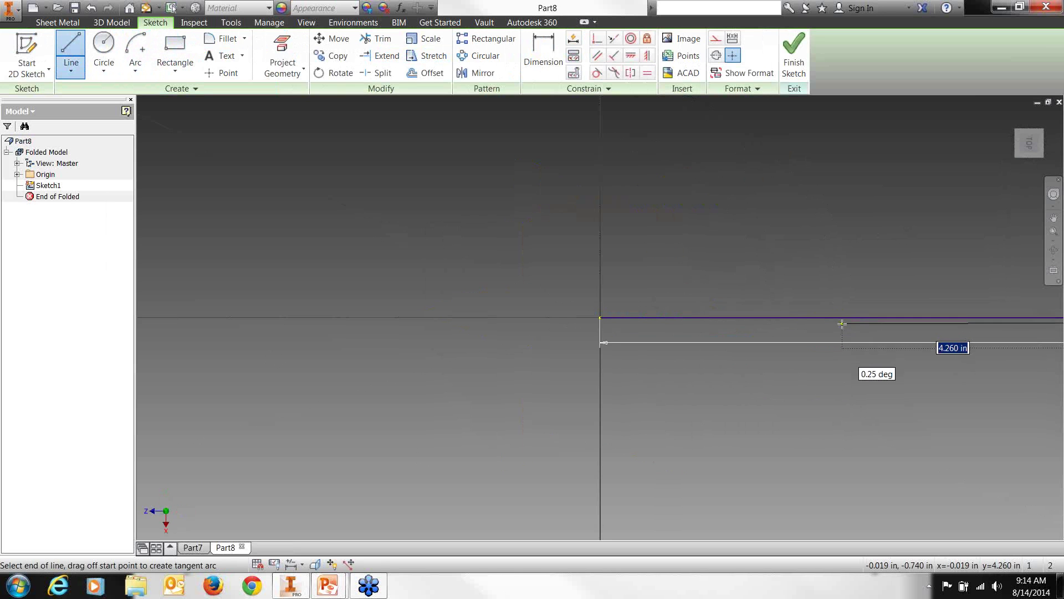
pyautogui.scroll(-5, 836, 327)
pyautogui.scroll(7, 923, 293)
pyautogui.scroll(-4, 956, 312)
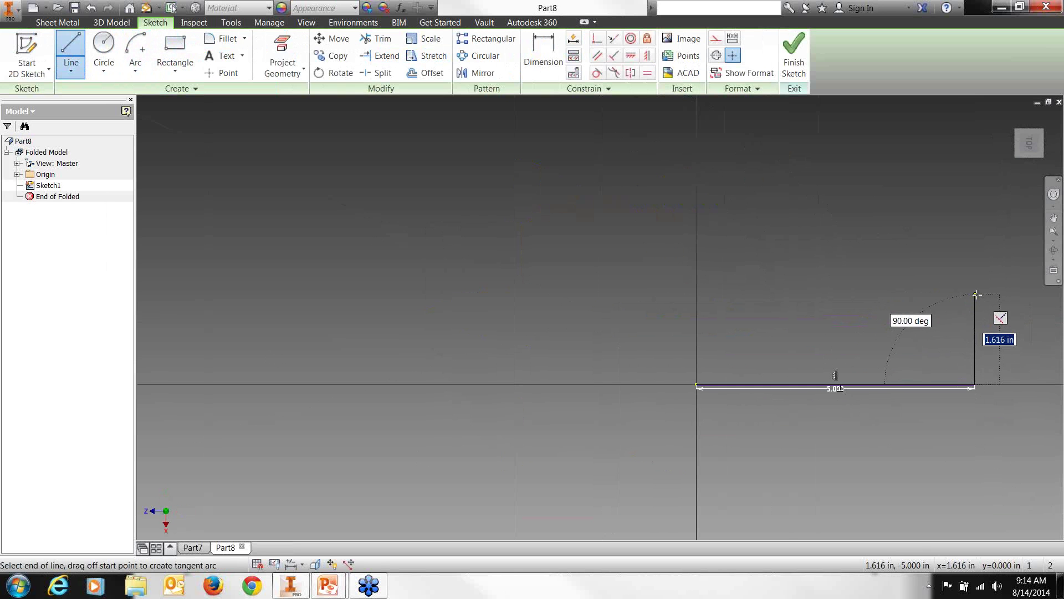
pyautogui.write('3')
pyautogui.press('Return')
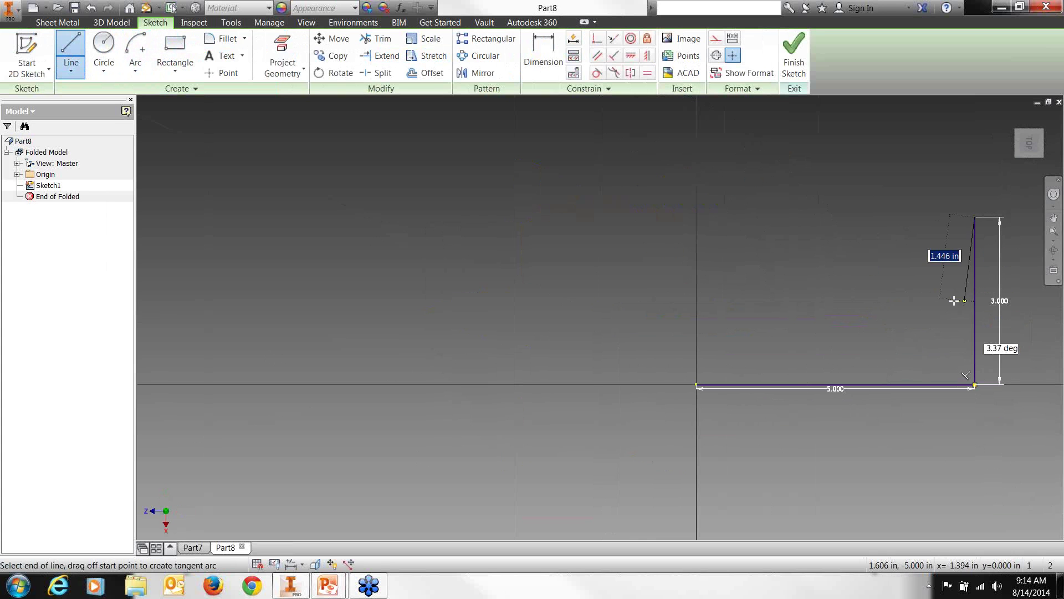
pyautogui.press('Escape')
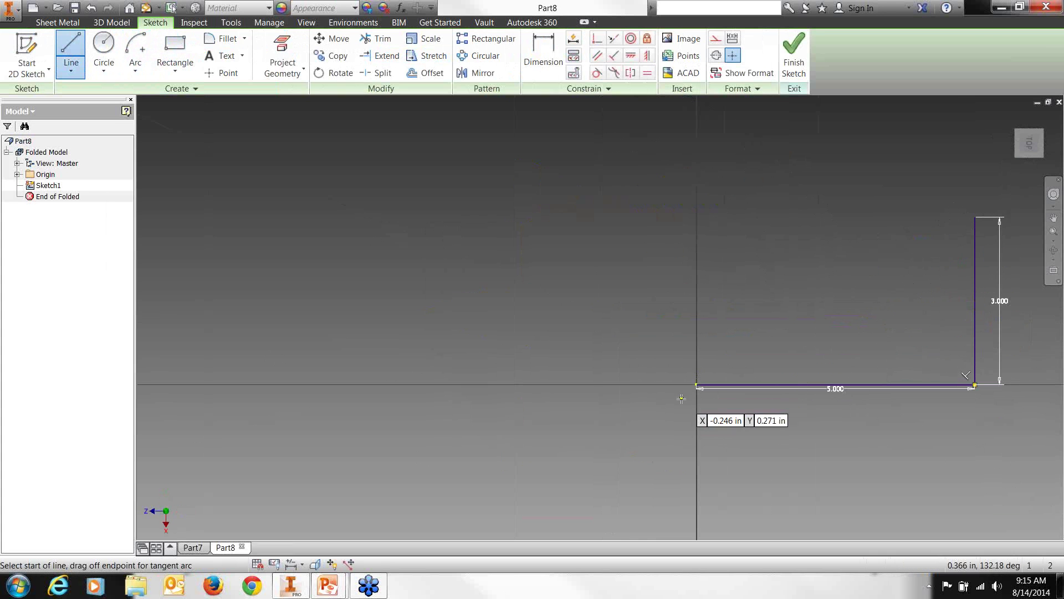
# Draw a 3 in line upward from the sketch origin to complete the open U profile, and finish the sketch.
pyautogui.click(697, 384)
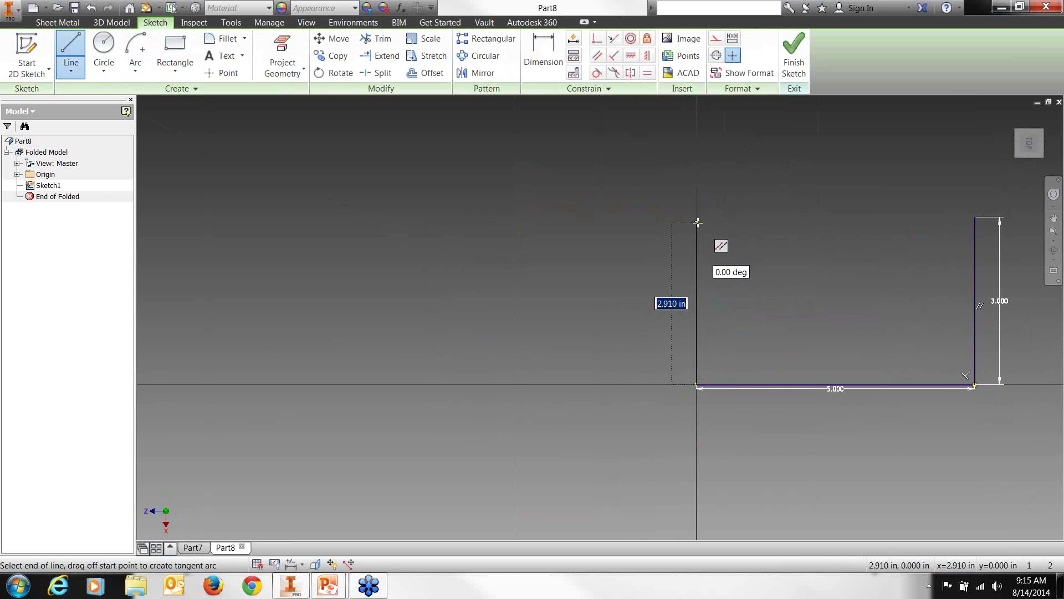
pyautogui.write('3')
pyautogui.press('Return')
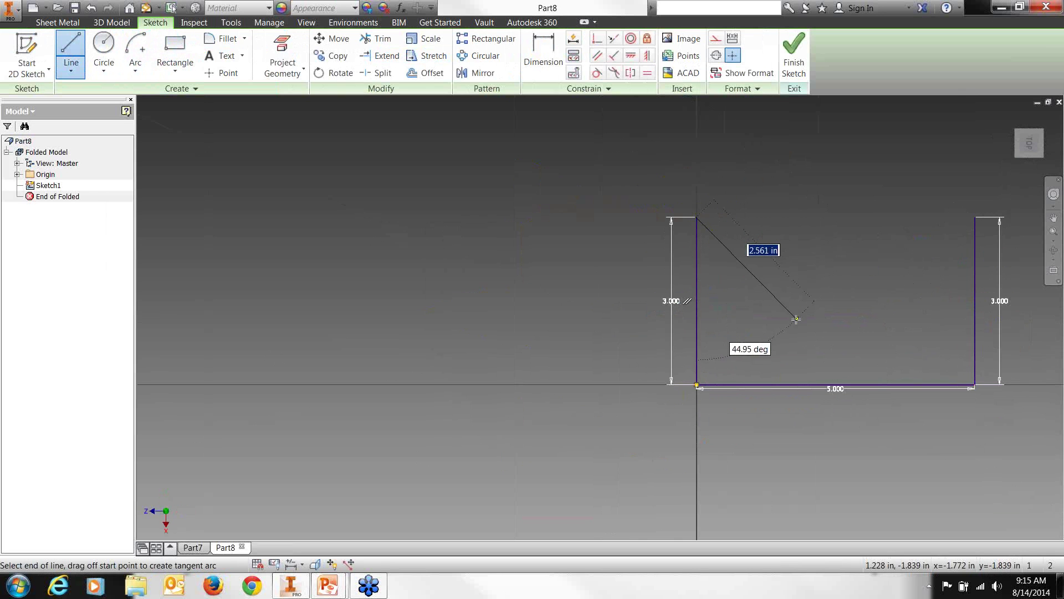
pyautogui.press('Escape')
pyautogui.press('Escape')
pyautogui.moveTo(638, 375); pyautogui.dragTo(438, 352, button='middle')
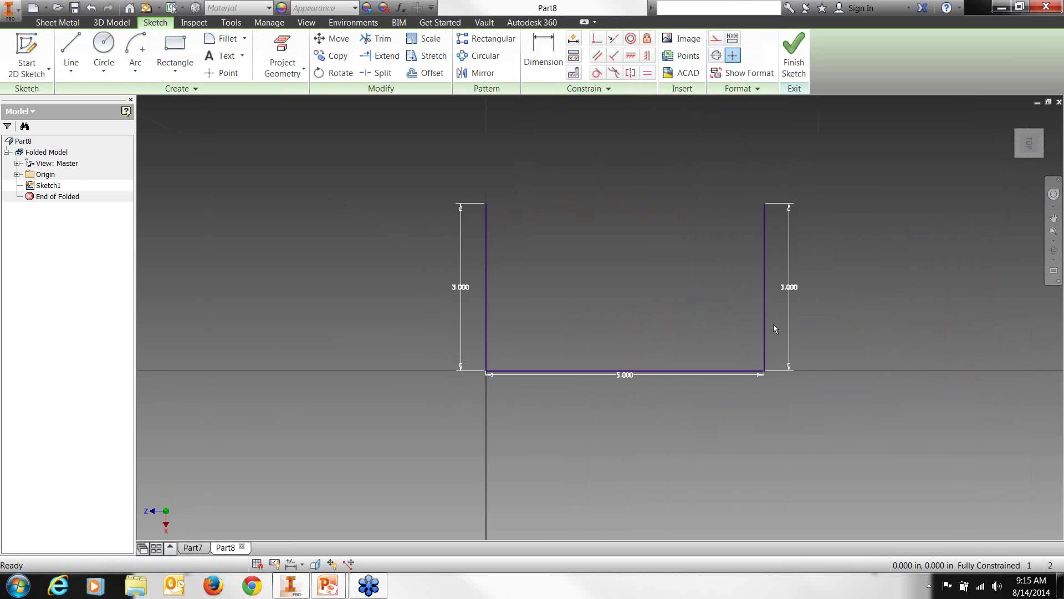
pyautogui.click(795, 53)
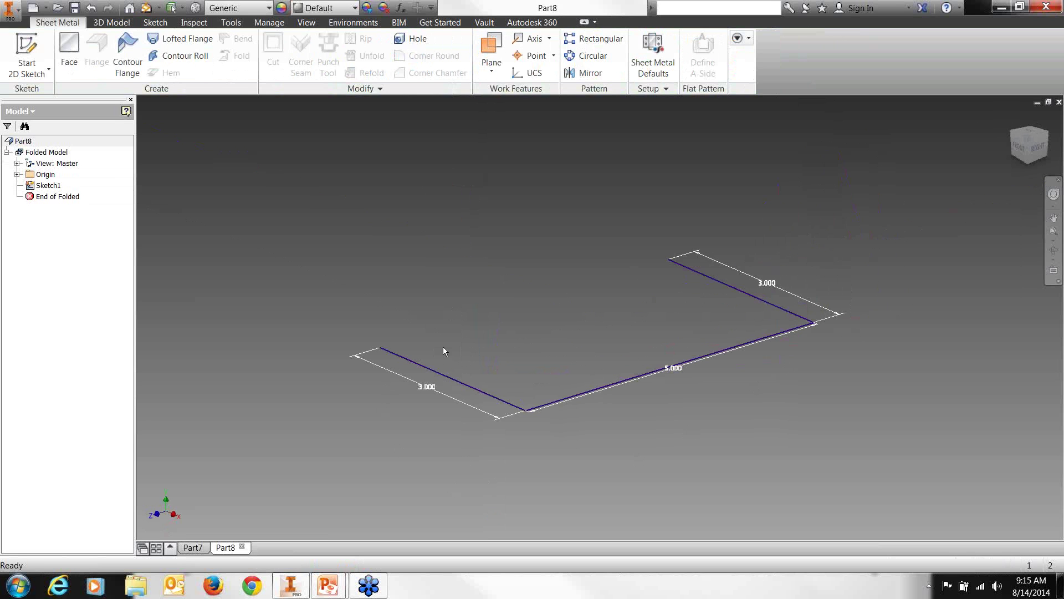
# Start a contour flange from the open U profile and set its width distance to 10 in.
pyautogui.click(124, 59)
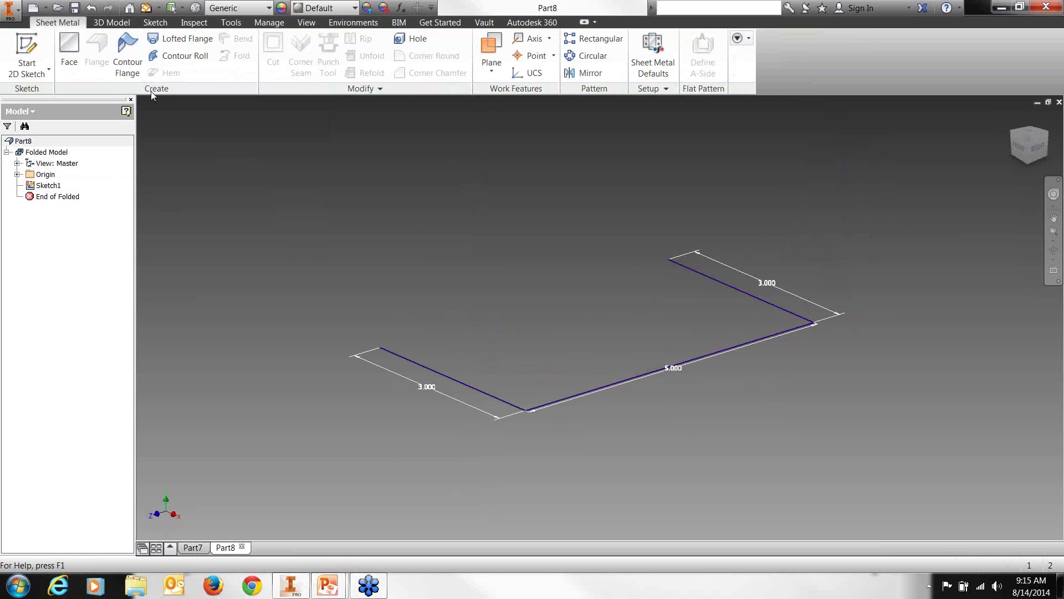
pyautogui.click(133, 62)
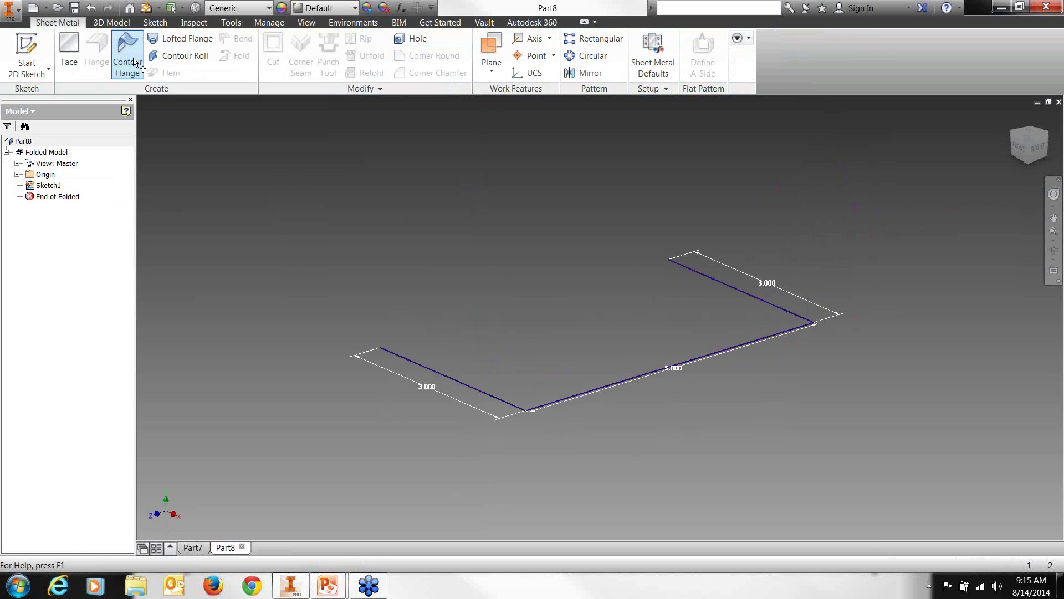
pyautogui.moveTo(550, 284); pyautogui.dragTo(594, 305, button='middle')
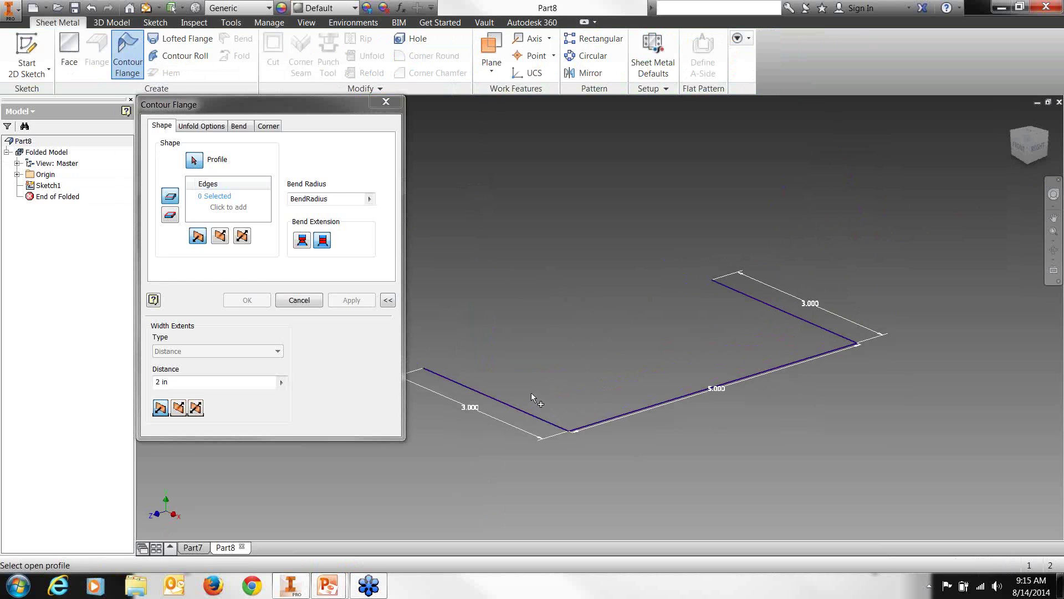
pyautogui.click(532, 422)
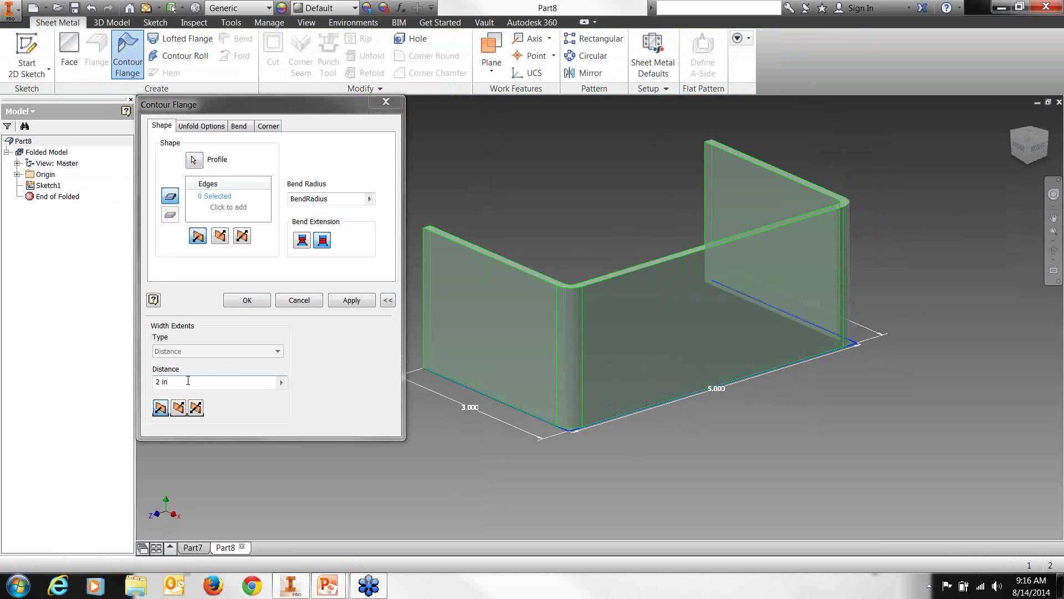
pyautogui.moveTo(175, 381); pyautogui.dragTo(157, 380)
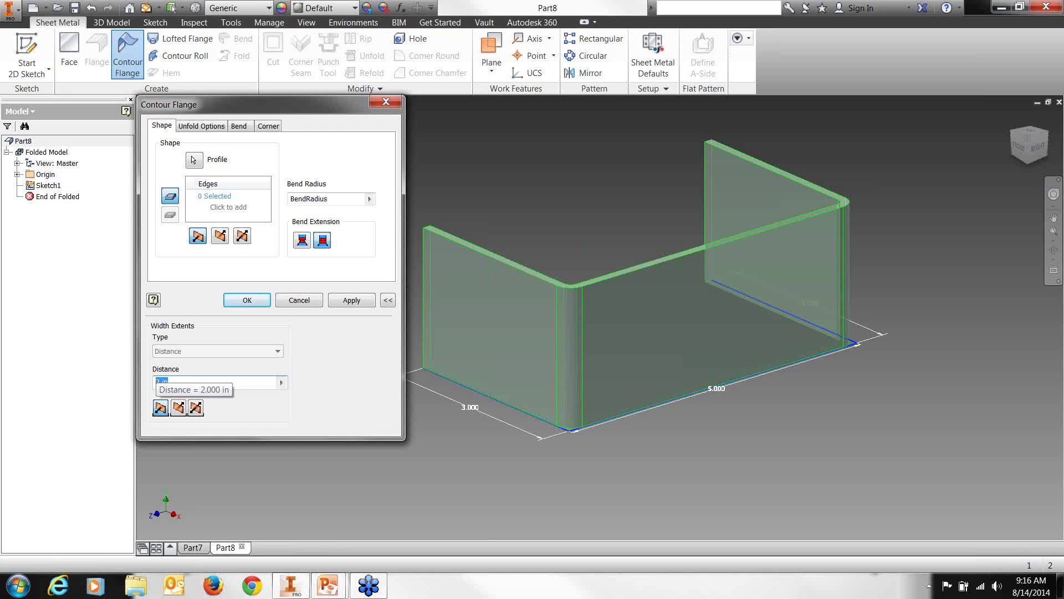
pyautogui.write('5')
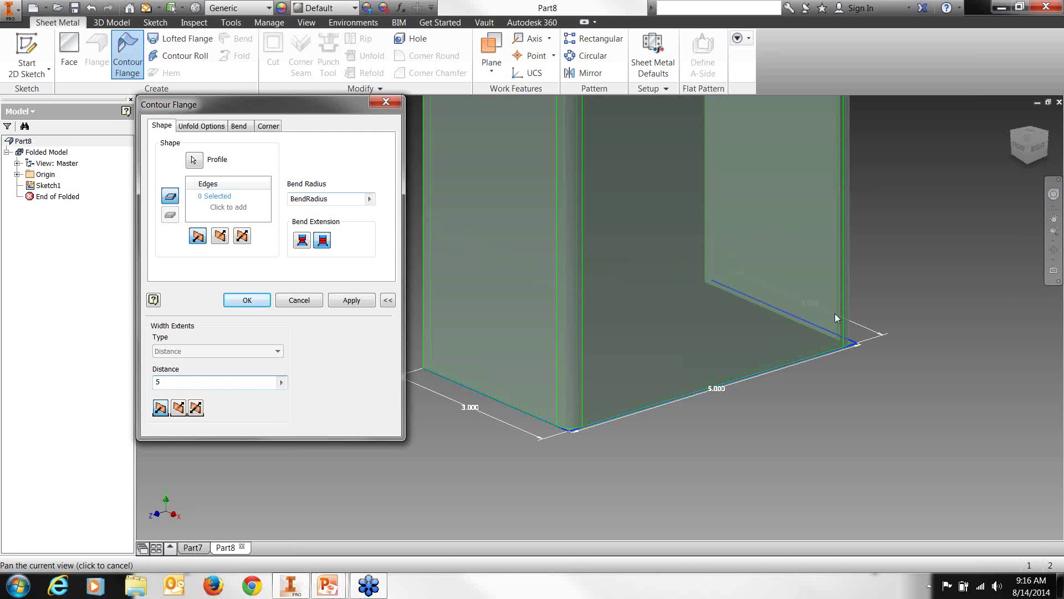
pyautogui.scroll(8, 813, 312)
pyautogui.scroll(-8, 813, 313)
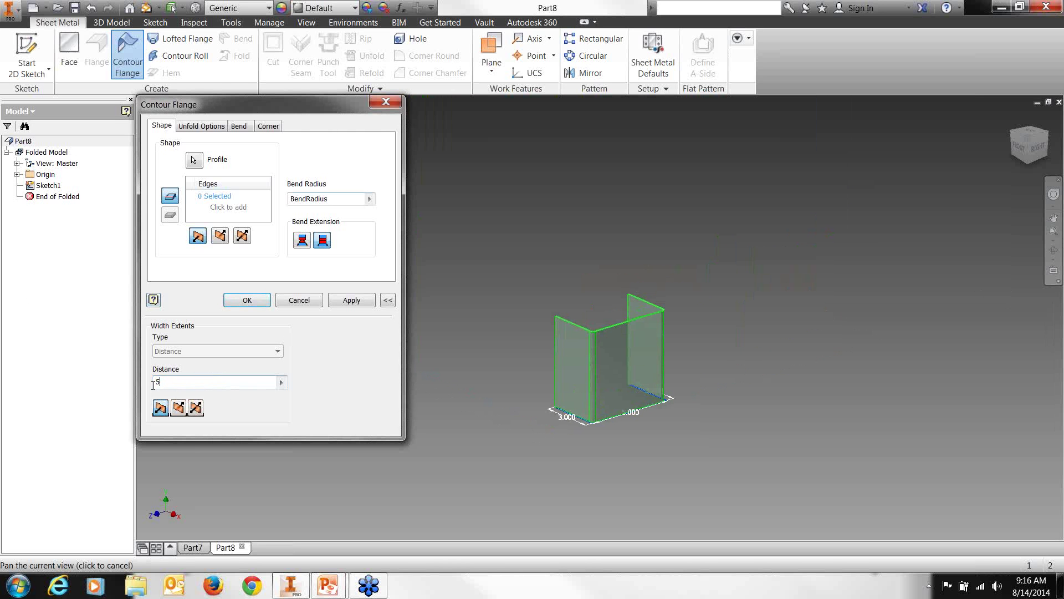
pyautogui.write('10')
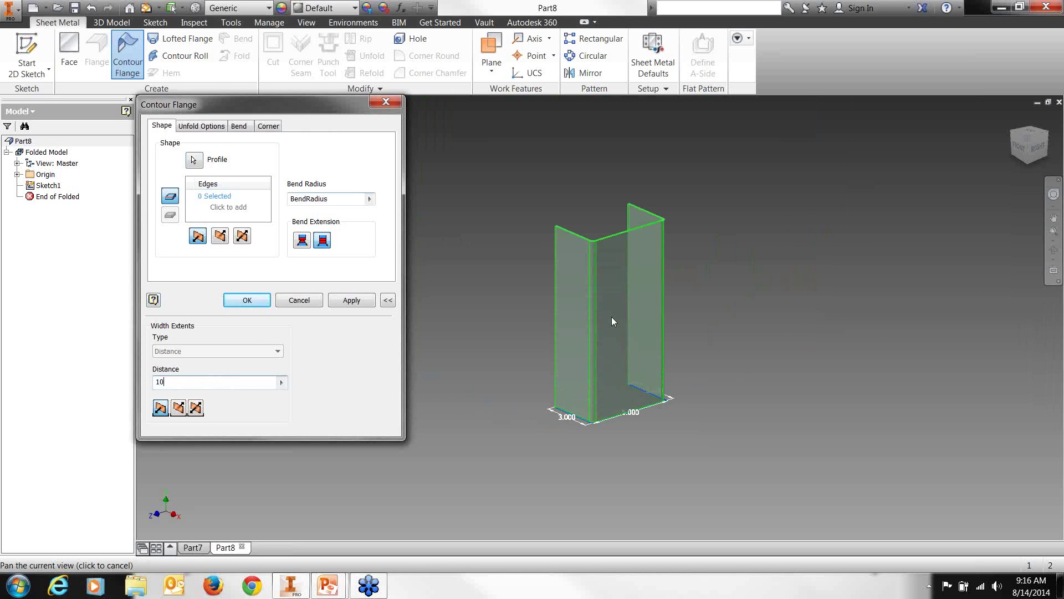
# Preview the contour flange's width in the flipped and symmetric directions, and restore the original direction.
pyautogui.click(179, 407)
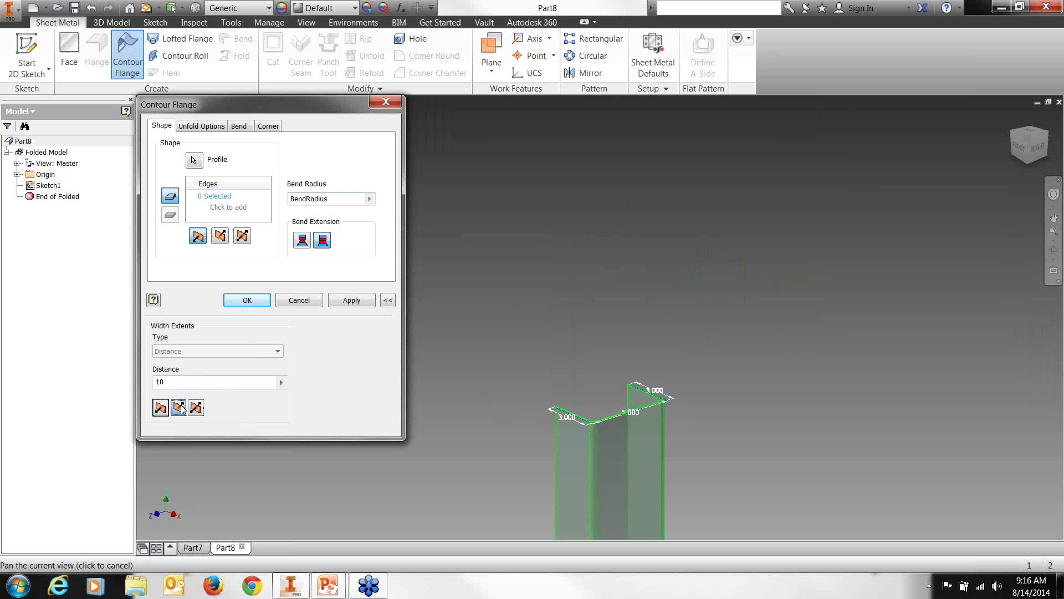
pyautogui.click(195, 407)
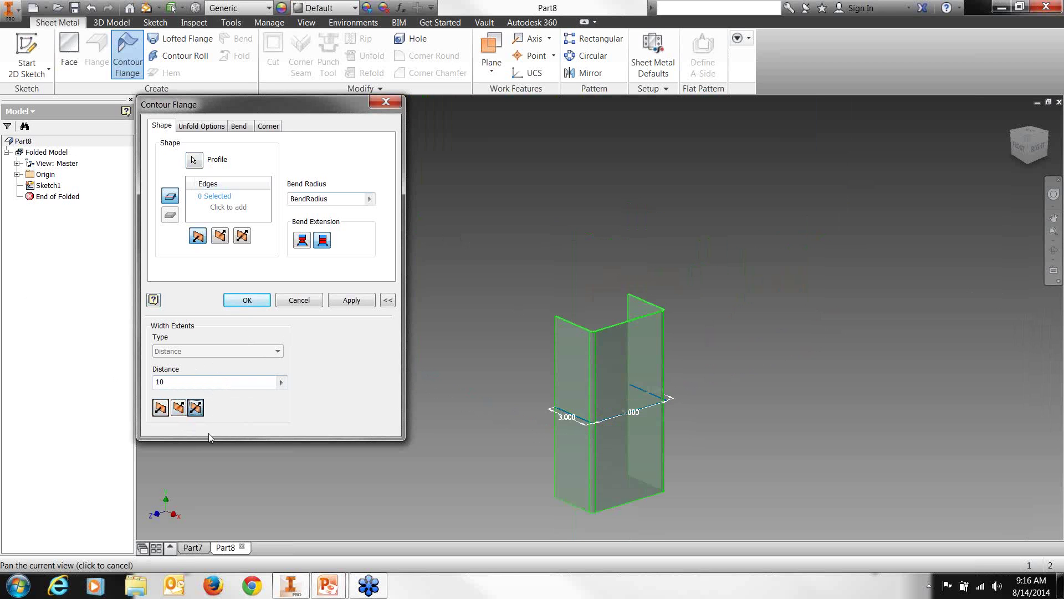
pyautogui.click(160, 408)
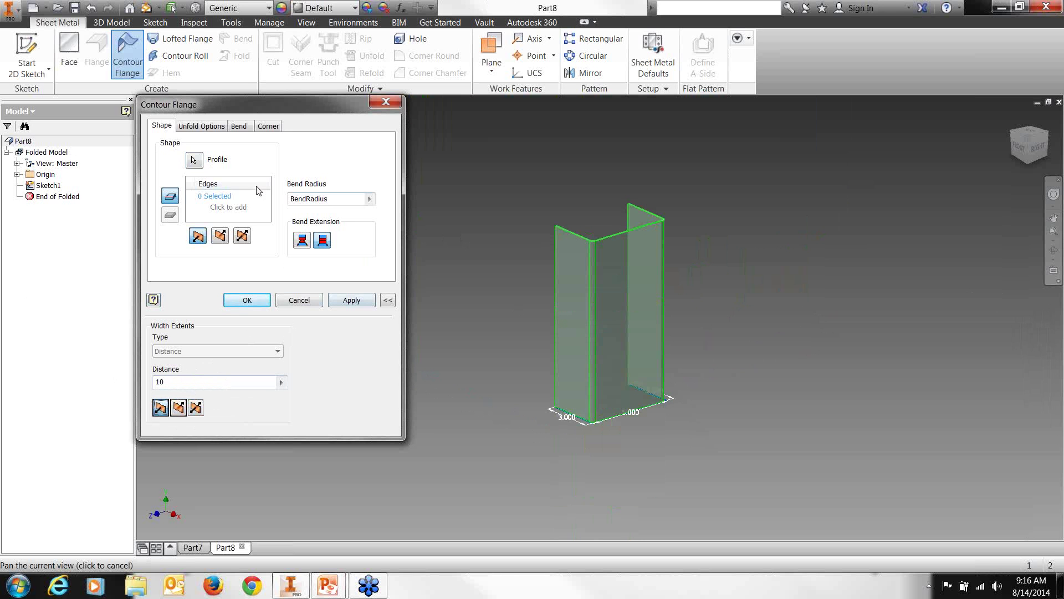
# Review the contour flange's bend, corner and unfold options, keep the defaults, and create the flange.
pyautogui.click(225, 128)
pyautogui.click(239, 127)
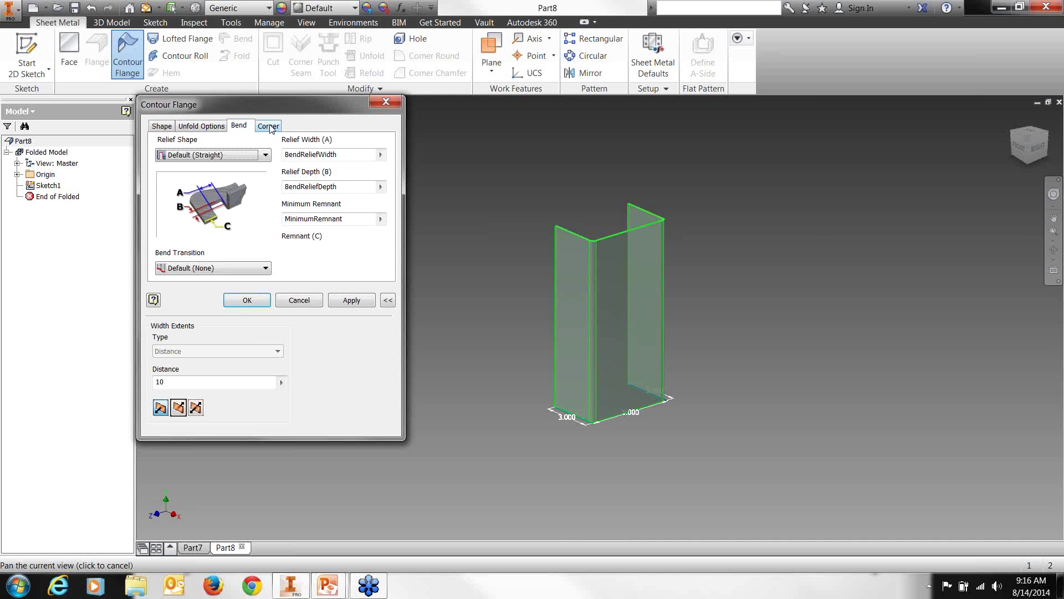
pyautogui.click(269, 127)
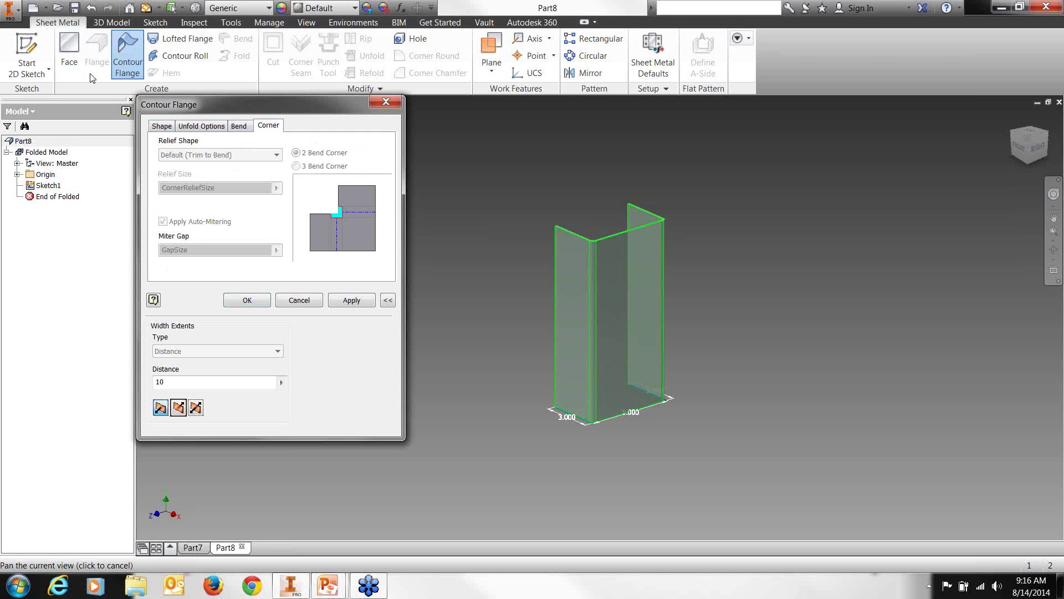
pyautogui.click(211, 131)
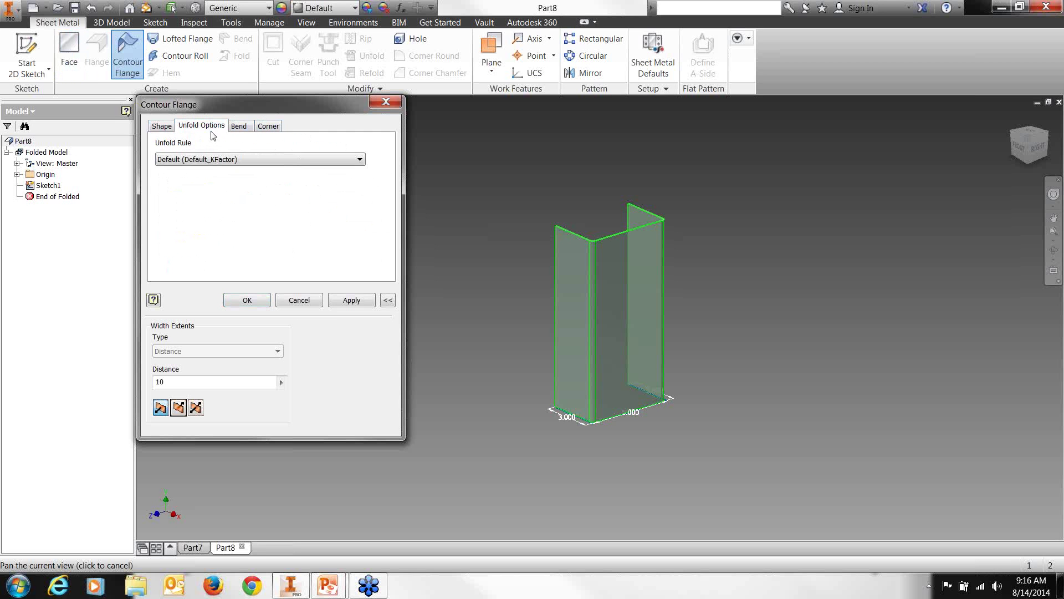
pyautogui.click(239, 127)
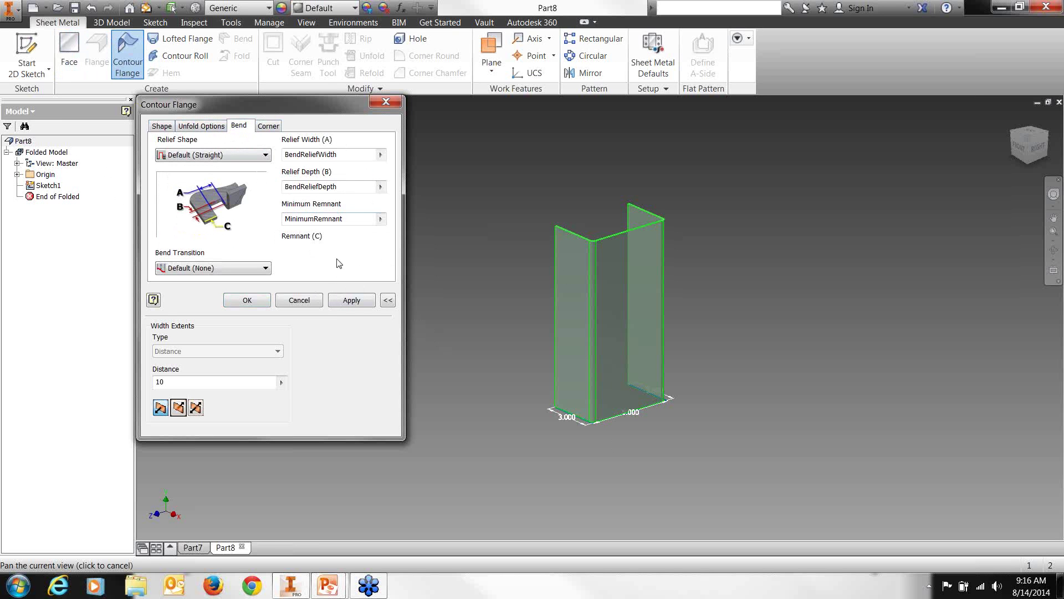
pyautogui.click(351, 300)
pyautogui.click(305, 299)
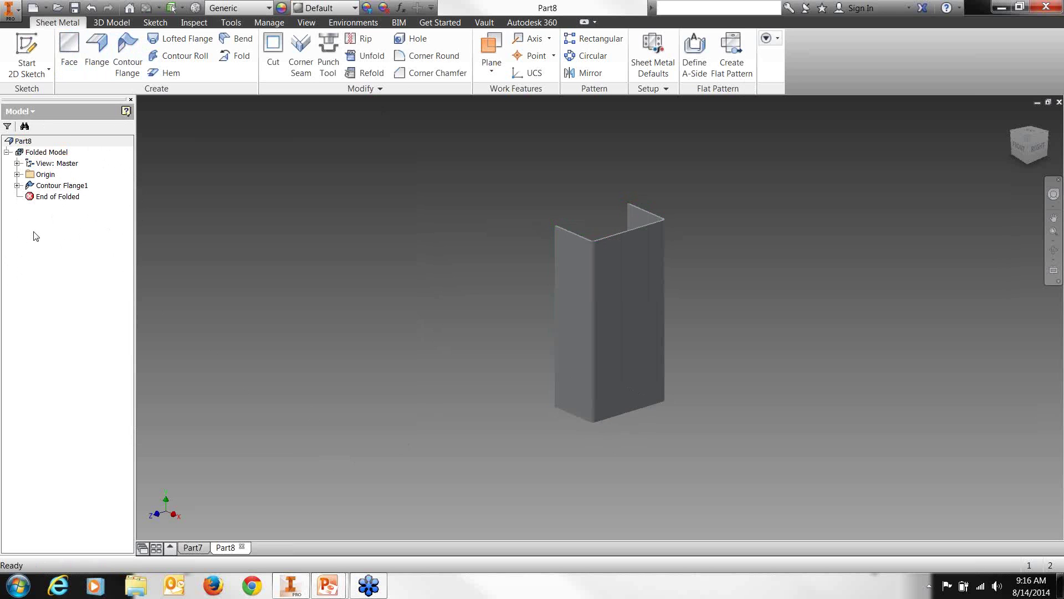
# Expand the contour flange in the model tree and try to edit its Bend1 entry.
pyautogui.click(17, 186)
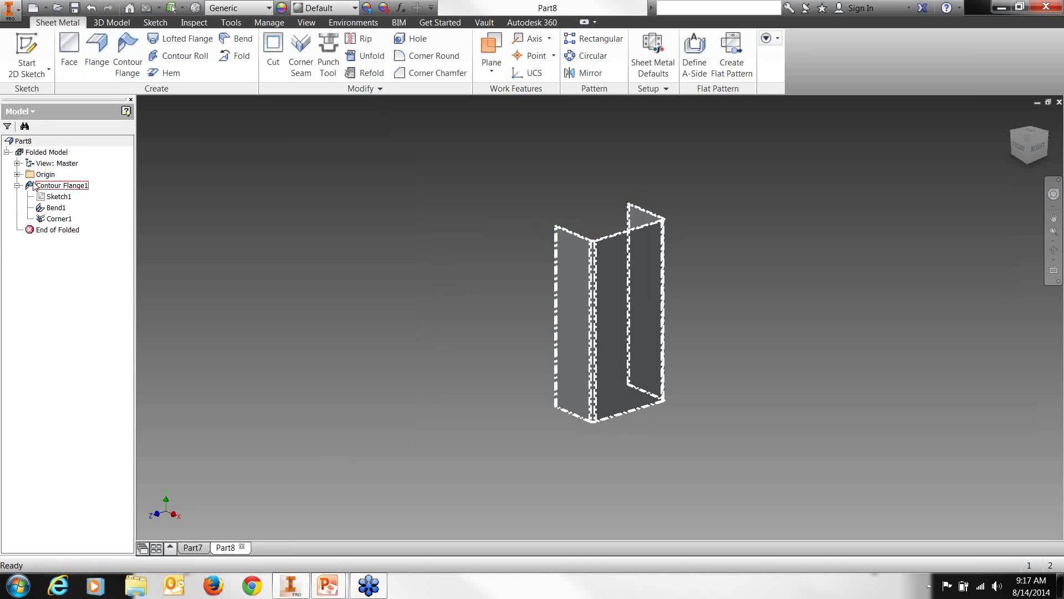
pyautogui.click(56, 207)
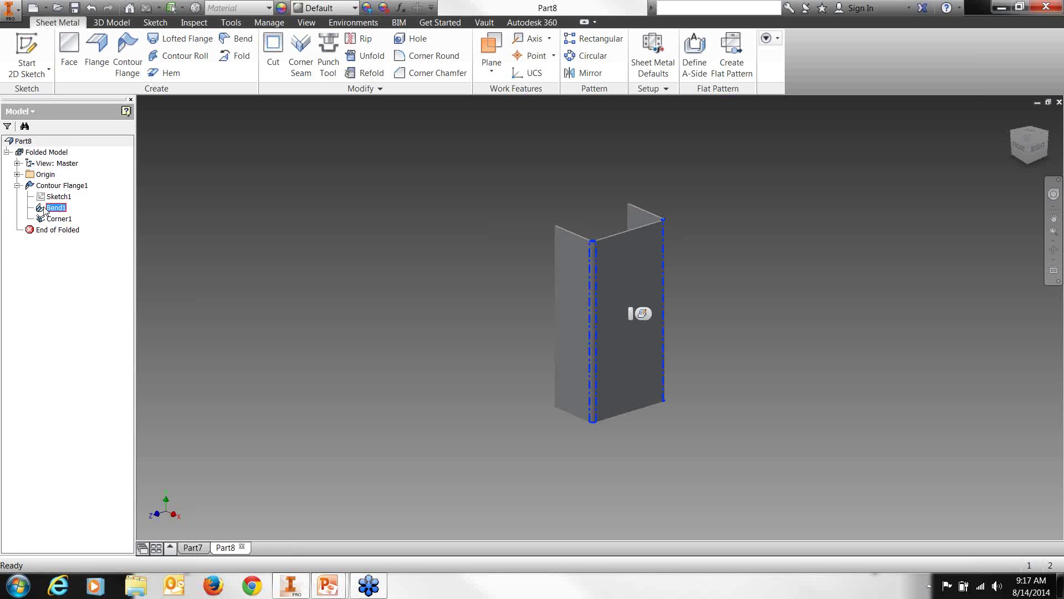
pyautogui.doubleClick(40, 207)
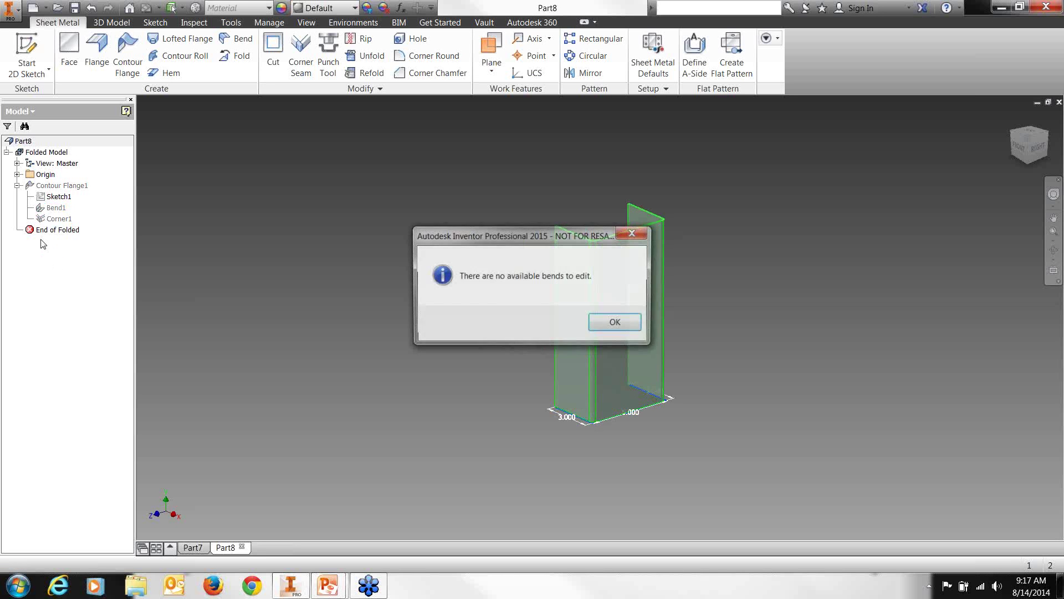
pyautogui.click(597, 323)
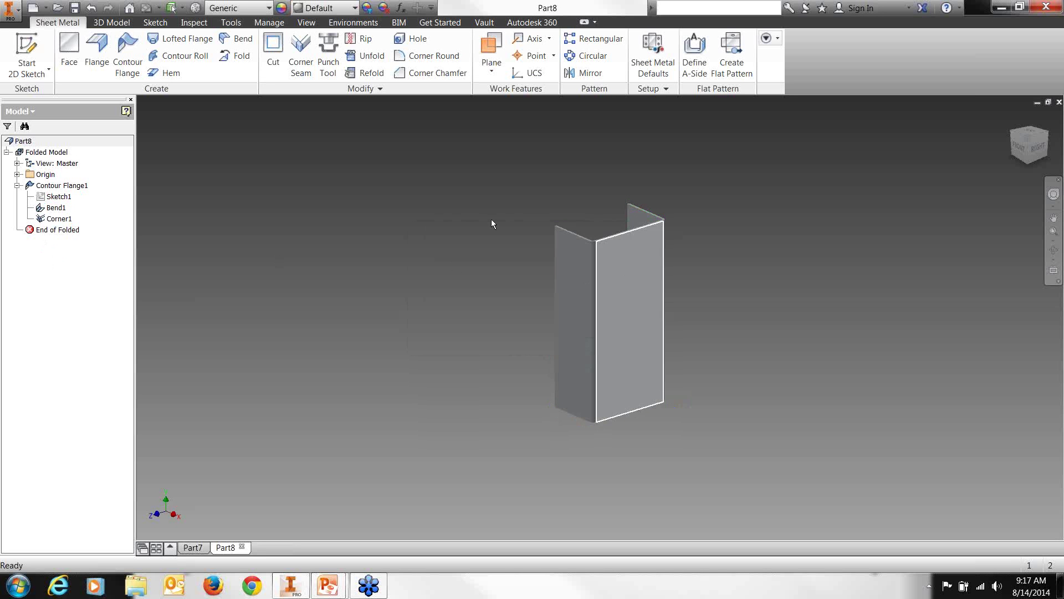
pyautogui.rightClick(55, 208)
pyautogui.press('Escape')
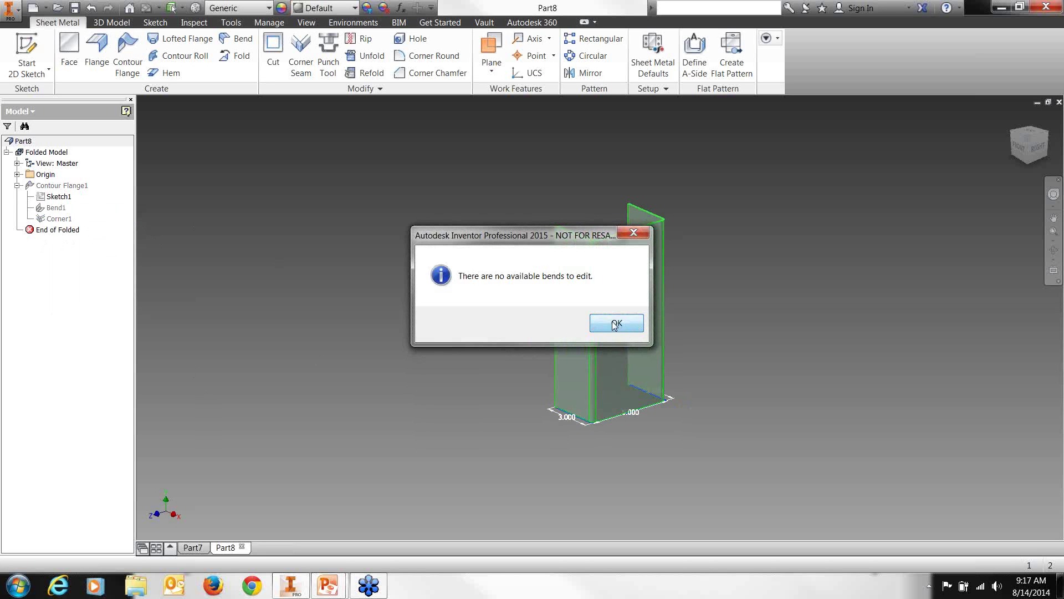
pyautogui.click(615, 324)
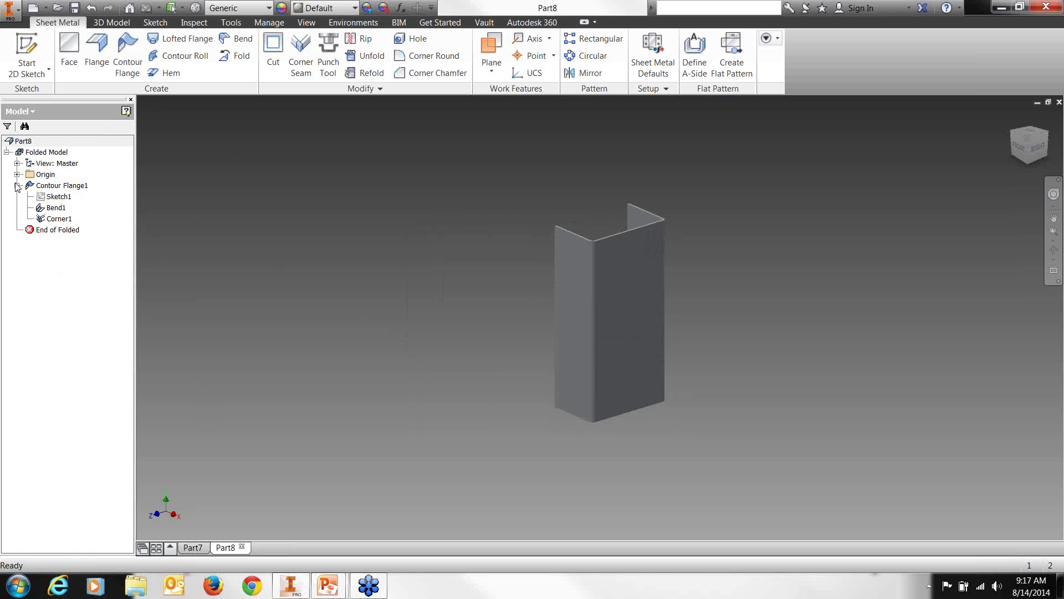
# Switch to Part7 and inspect the sketch under its face feature for comparison.
pyautogui.click(193, 547)
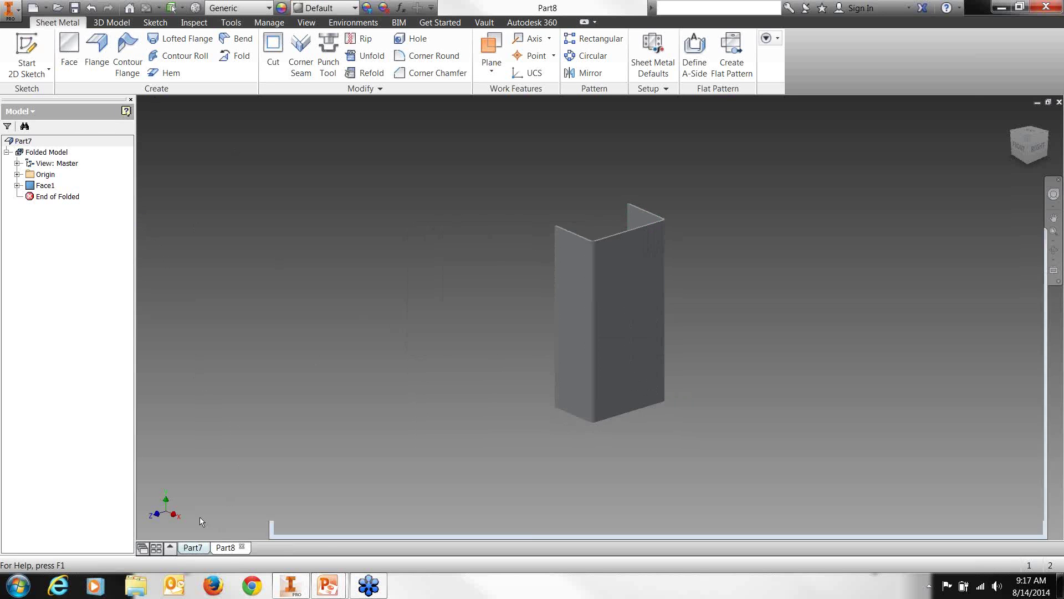
pyautogui.click(17, 185)
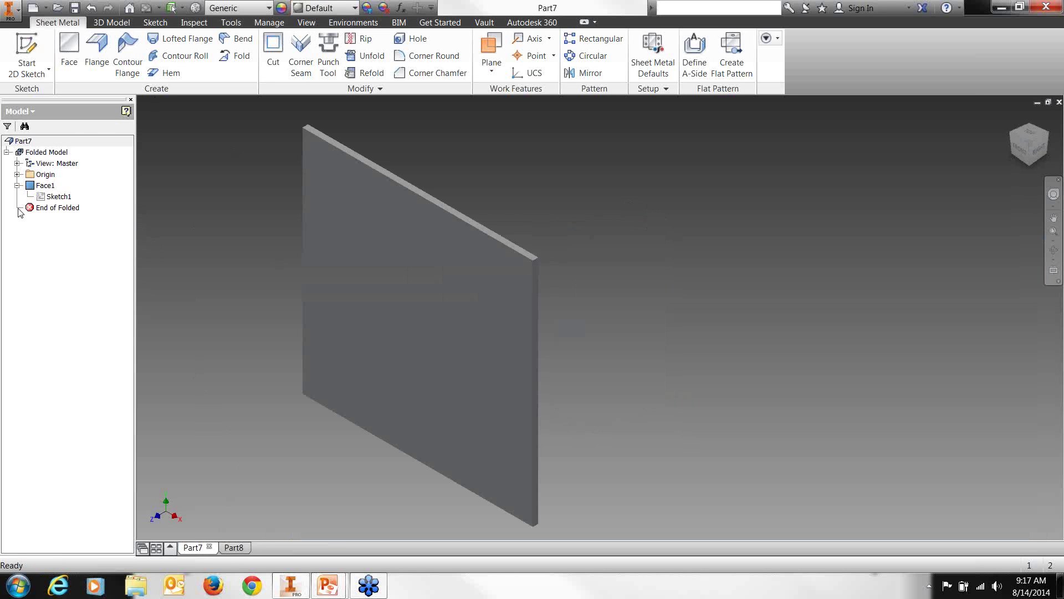
pyautogui.click(52, 197)
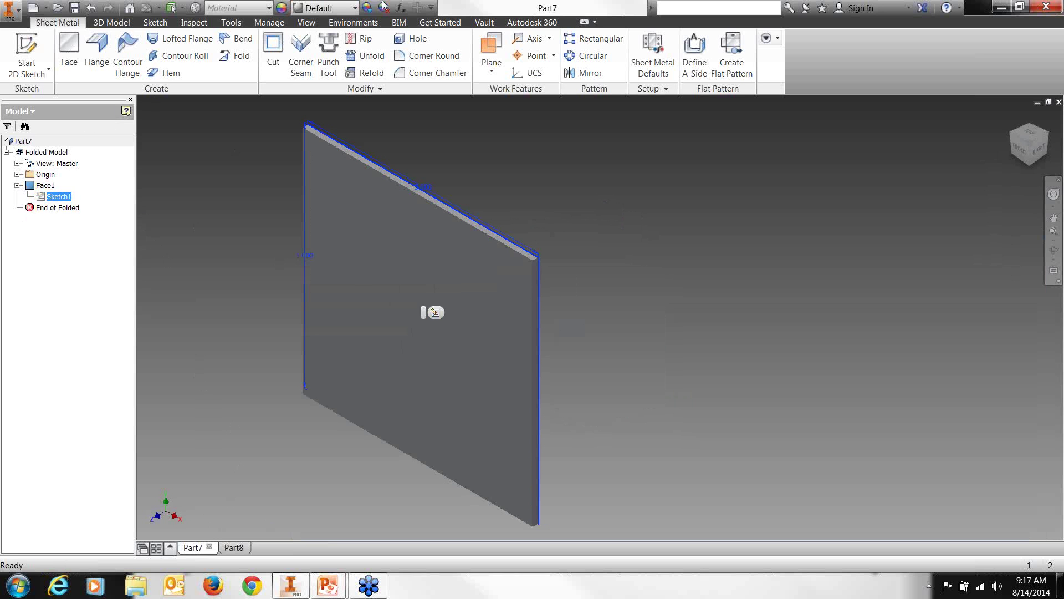
pyautogui.click(252, 148)
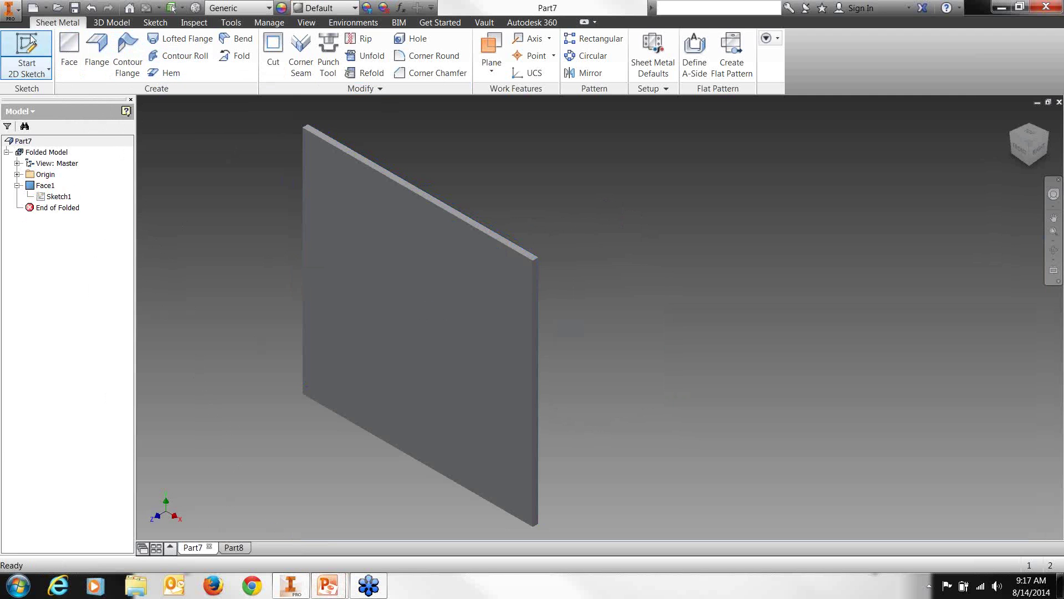
# Create another new part from the Sheet Metal.ipt template and start a 2D sketch on its XZ plane.
pyautogui.click(33, 8)
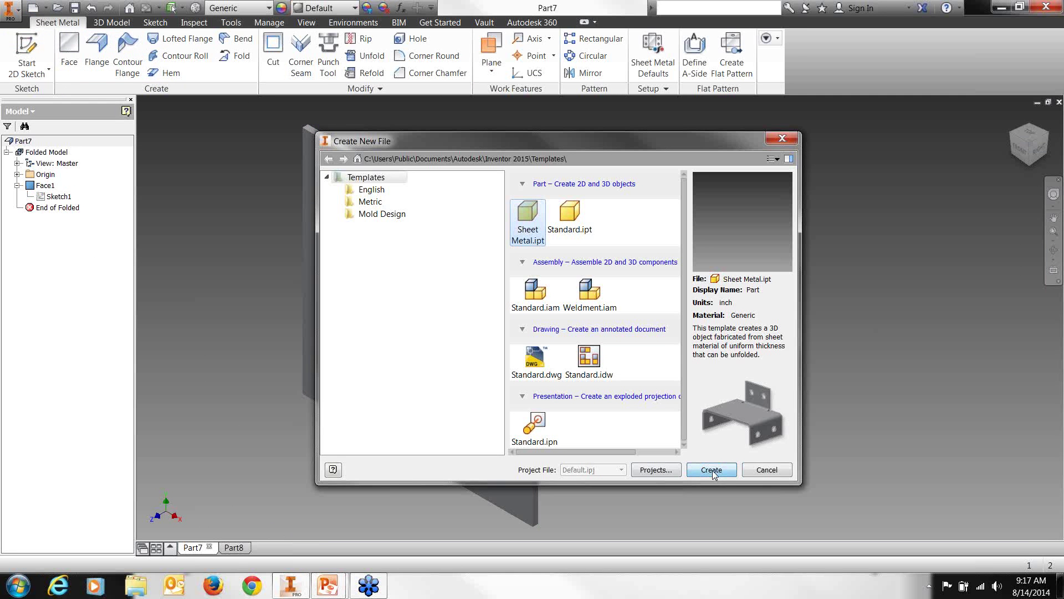
pyautogui.click(712, 469)
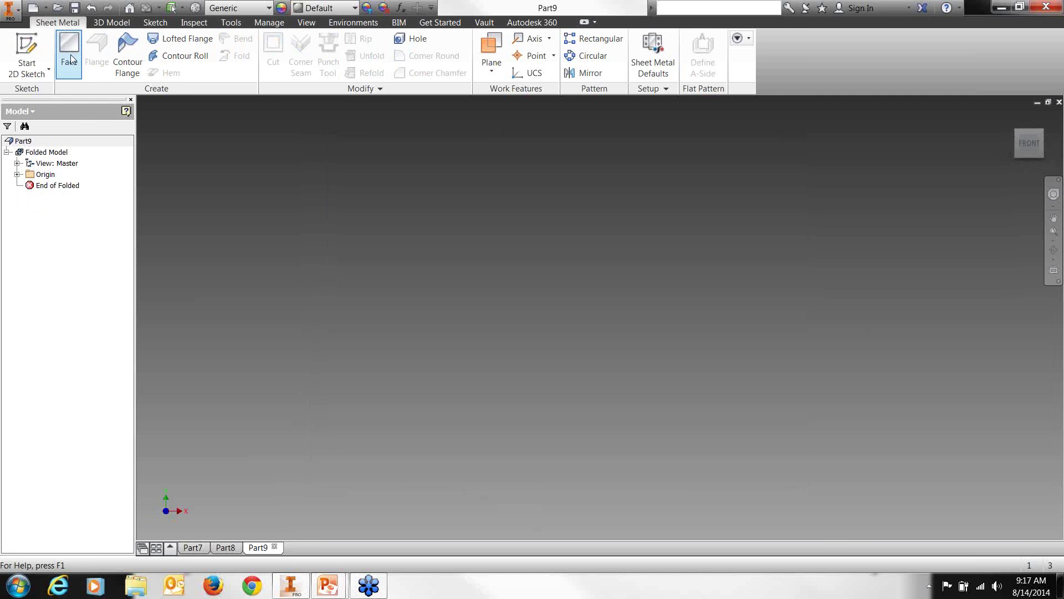
pyautogui.click(27, 47)
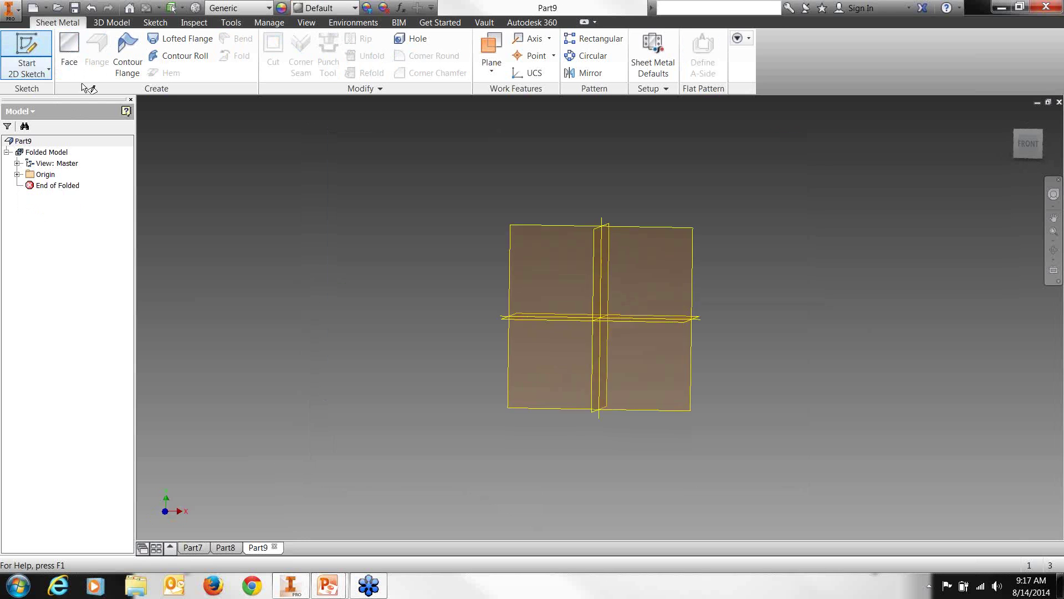
pyautogui.click(596, 431)
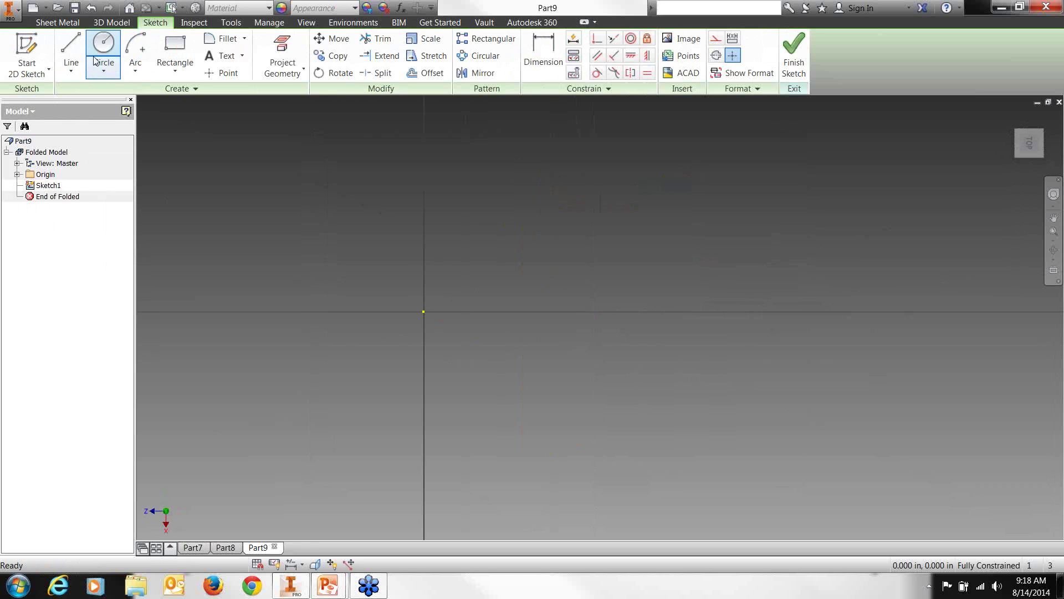
# Expand the Origin folder in the model tree and make the X Axis visible in the sketch.
pyautogui.click(17, 174)
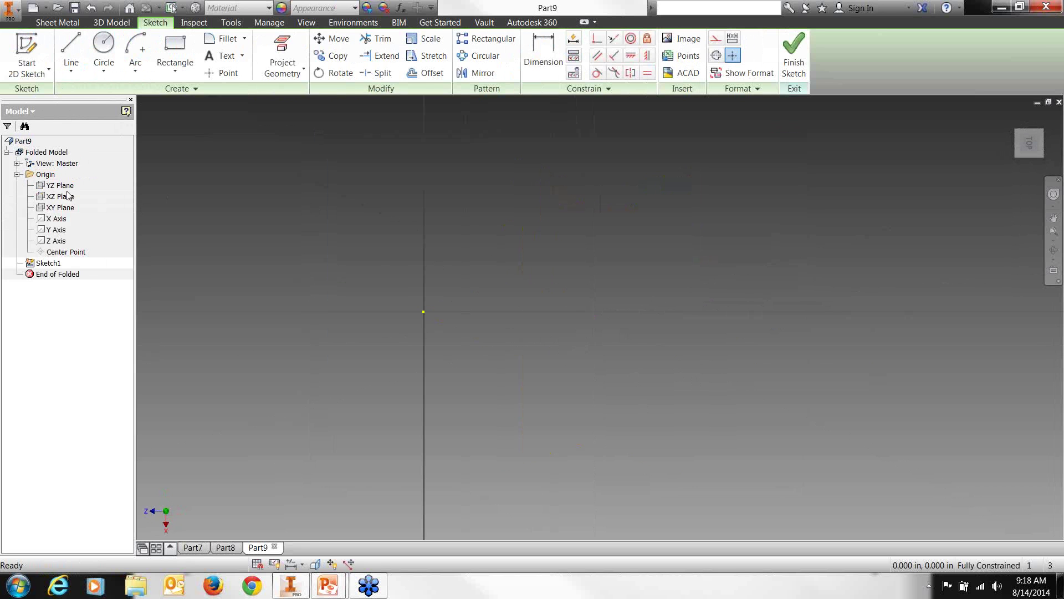
pyautogui.rightClick(50, 223)
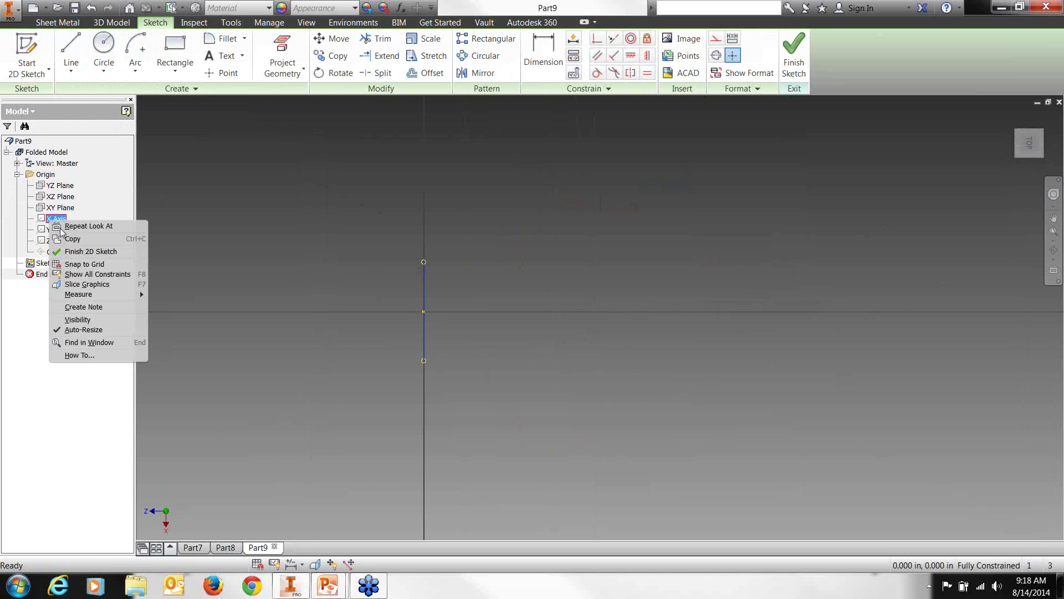
pyautogui.click(89, 320)
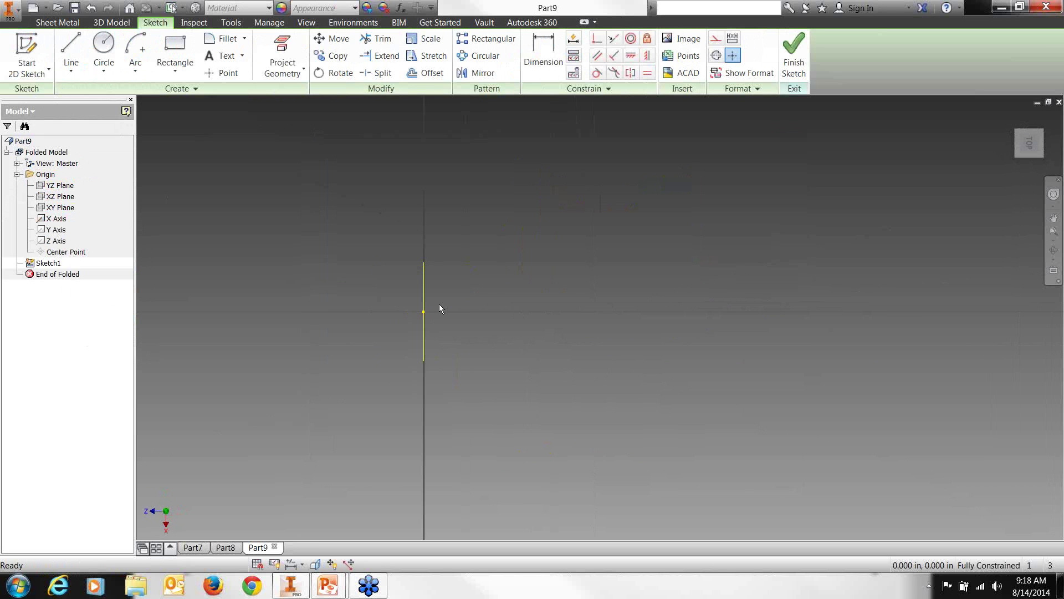
# Sketch a circle about 0.72 in in diameter, centred on the horizontal reference line beside the X Axis.
pyautogui.click(102, 49)
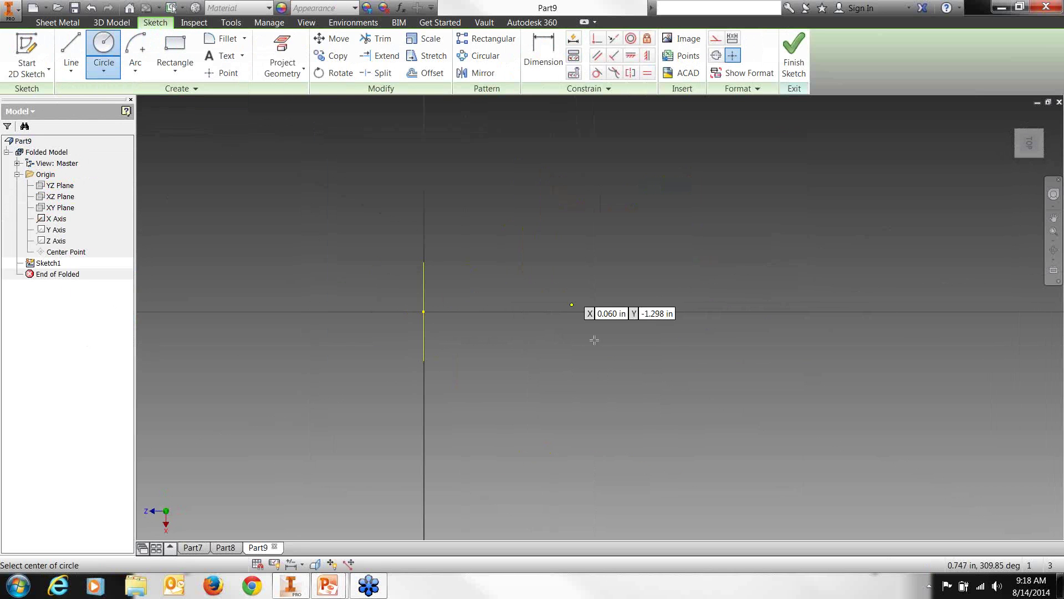
pyautogui.click(558, 312)
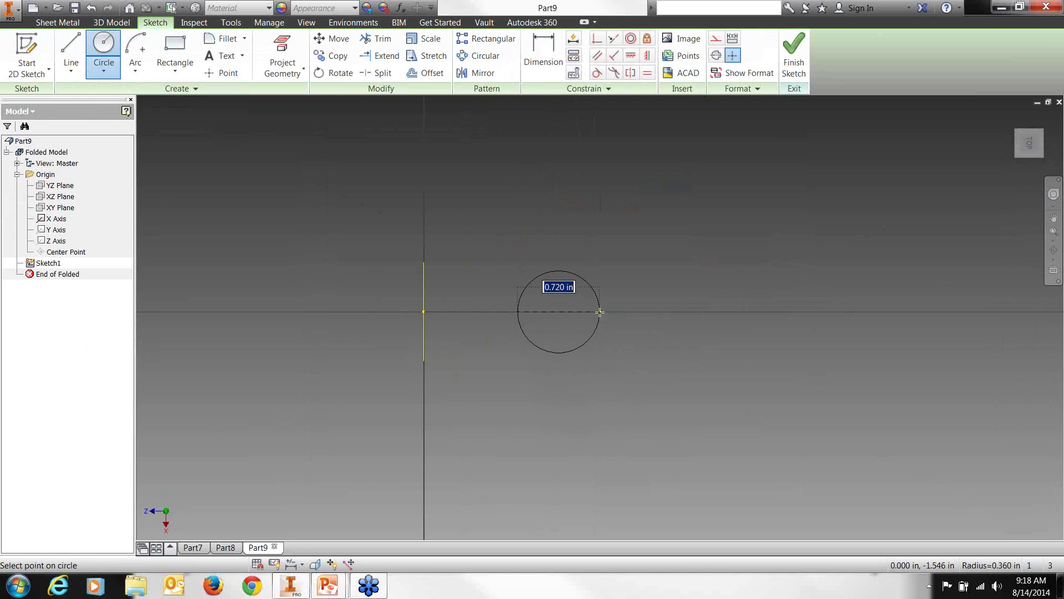
pyautogui.click(599, 311)
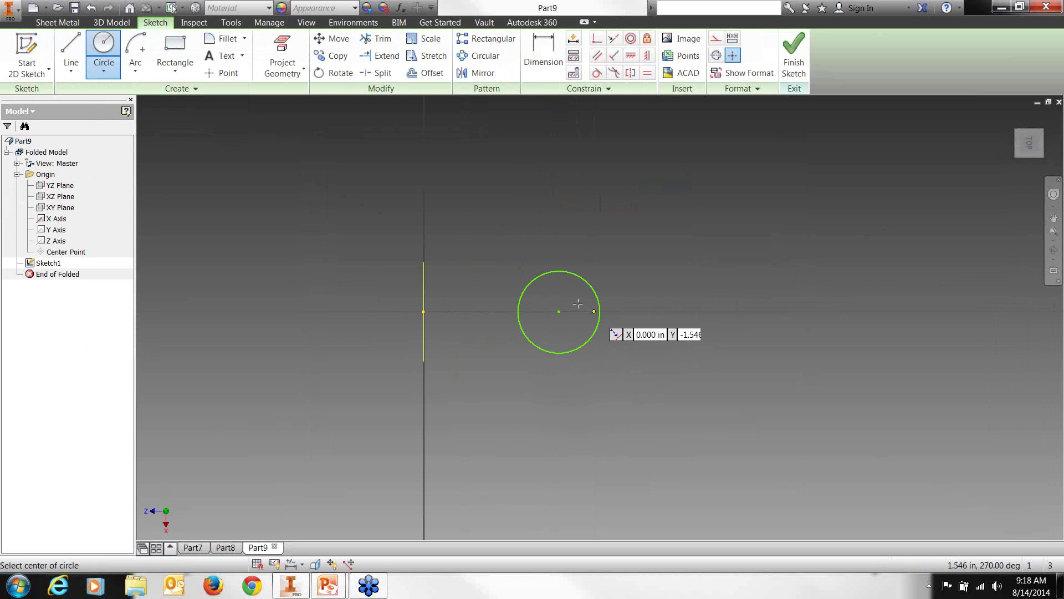
# Dimension the circle's diameter as 2 in and finish the sketch.
pyautogui.click(544, 55)
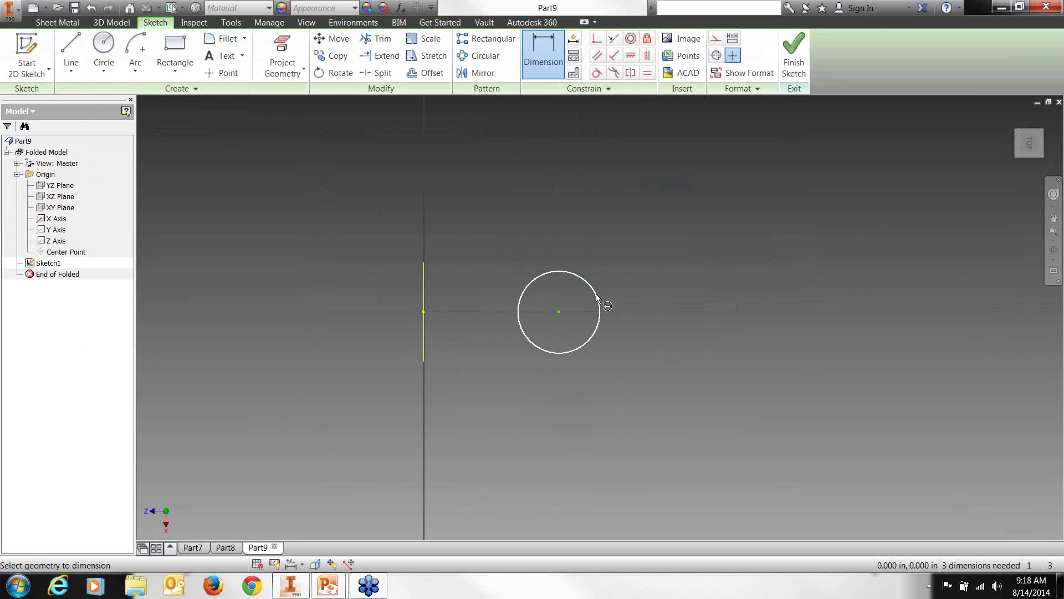
pyautogui.click(588, 283)
pyautogui.click(637, 218)
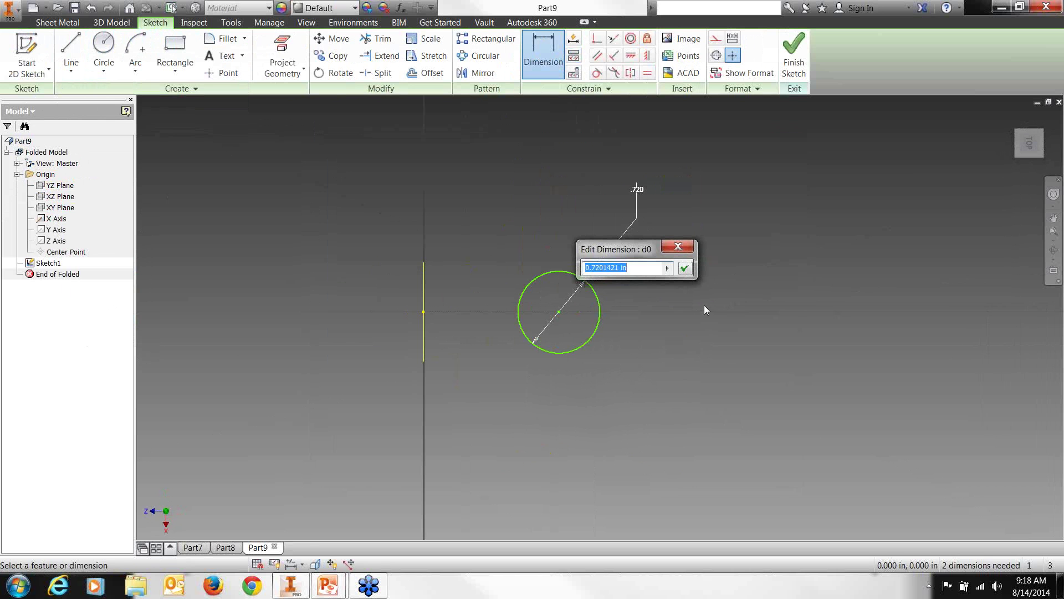
pyautogui.write('2')
pyautogui.press('Return')
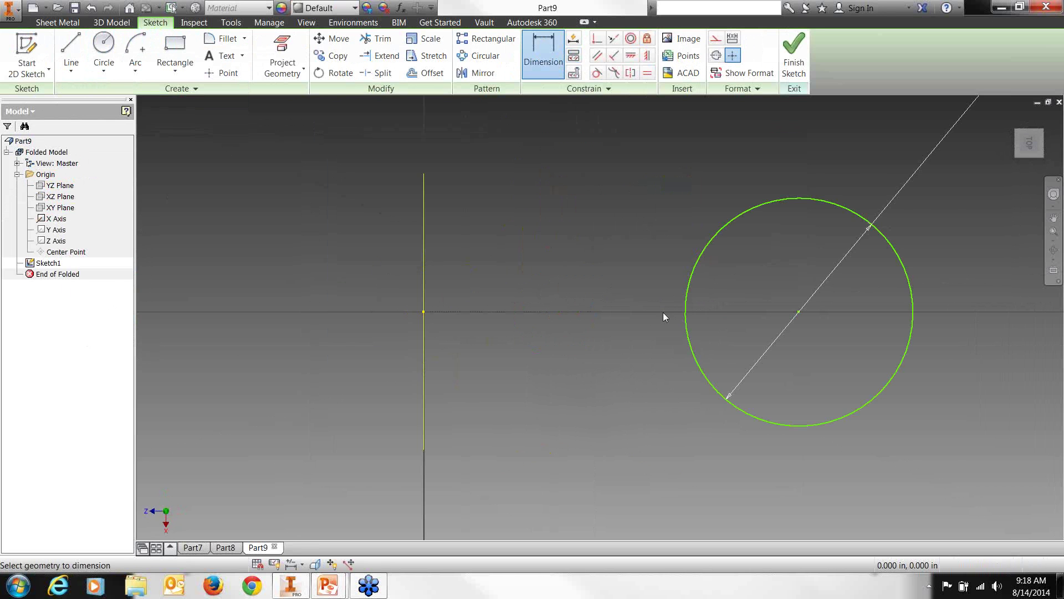
pyautogui.click(793, 58)
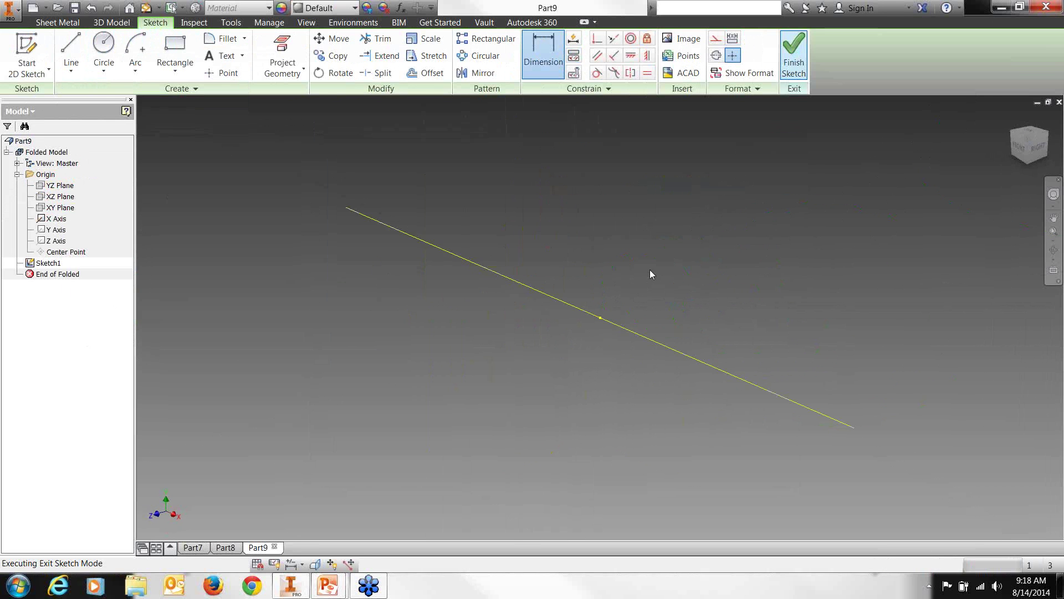
# Try to use the closed 2 in circle as the profile of a Contour Roll.
pyautogui.click(178, 56)
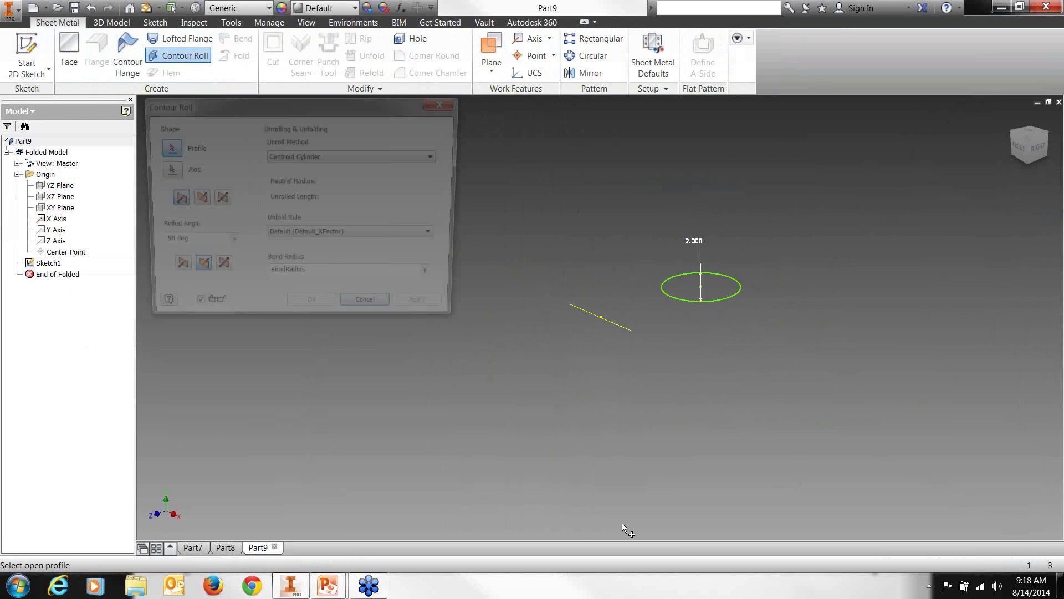
pyautogui.scroll(3, 689, 302)
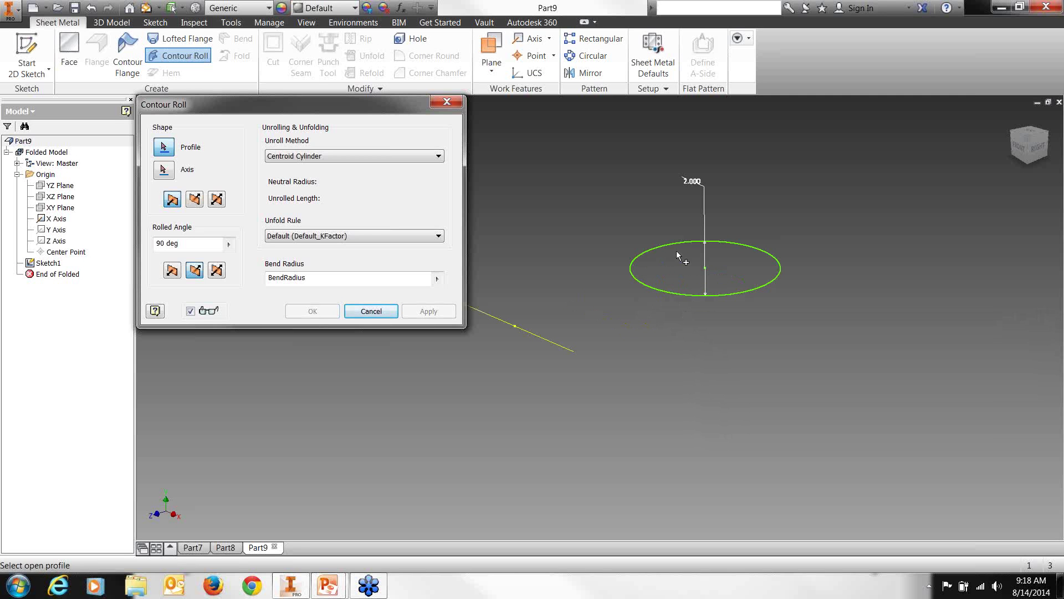
pyautogui.click(368, 311)
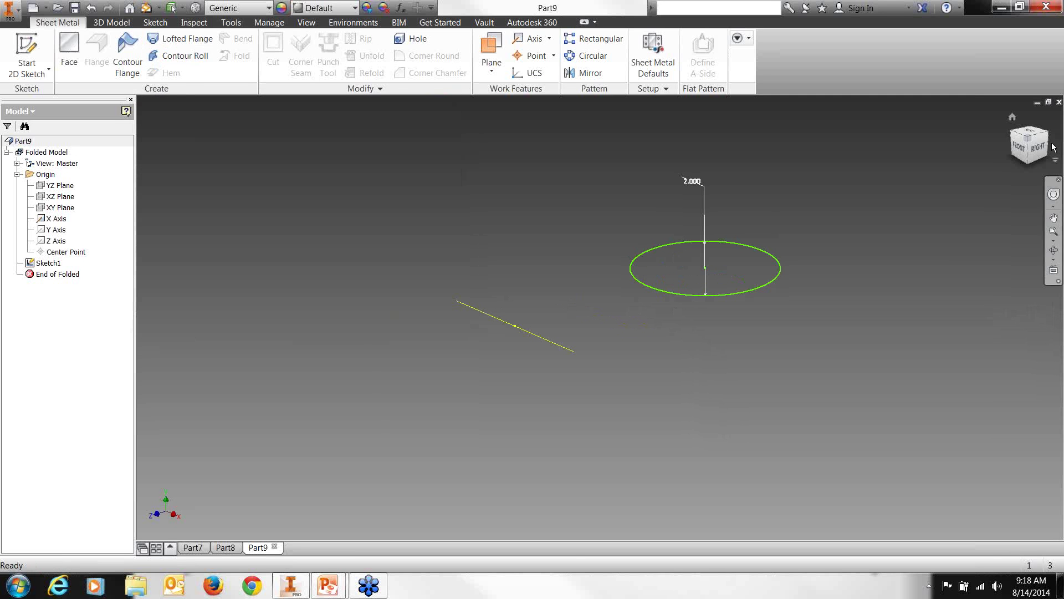
pyautogui.click(1028, 134)
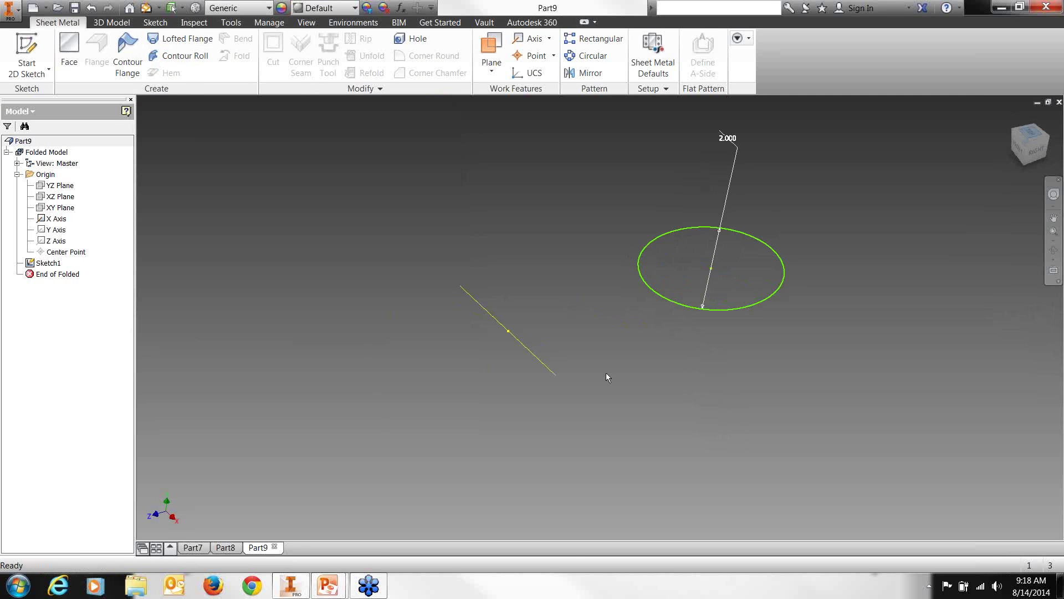
# Reopen the sketch, draw a nearly closed center-point arc of about 355 degrees beyond the 2 in circle, and finish the sketch.
pyautogui.doubleClick(49, 263)
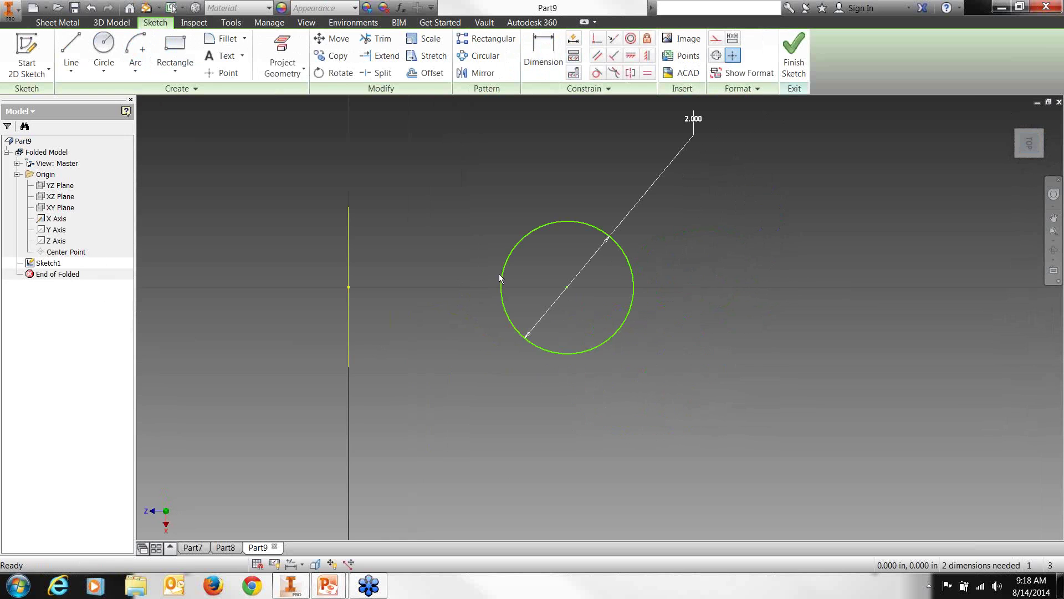
pyautogui.click(567, 222)
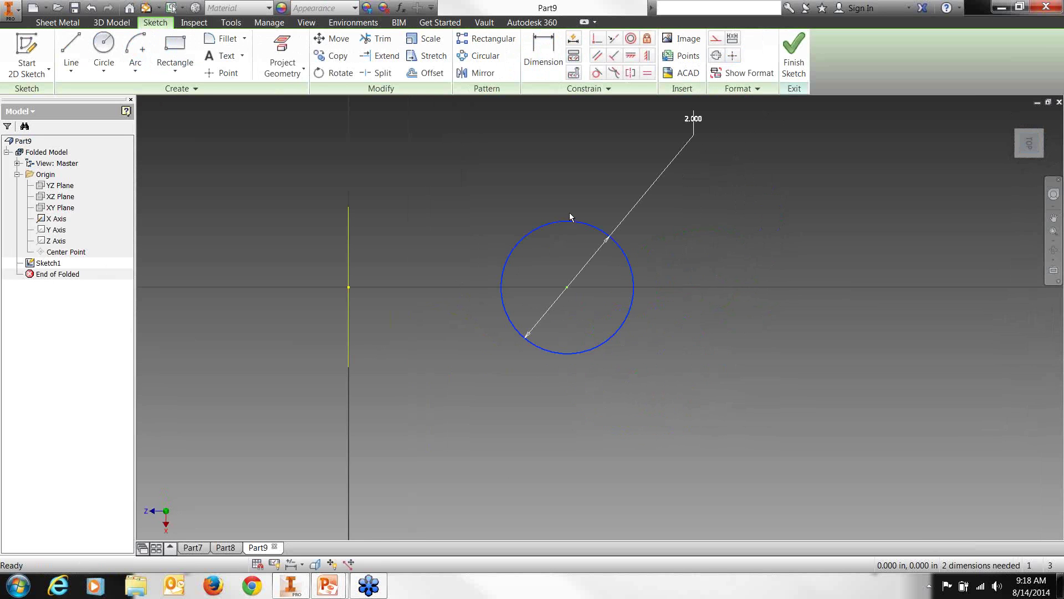
pyautogui.click(103, 69)
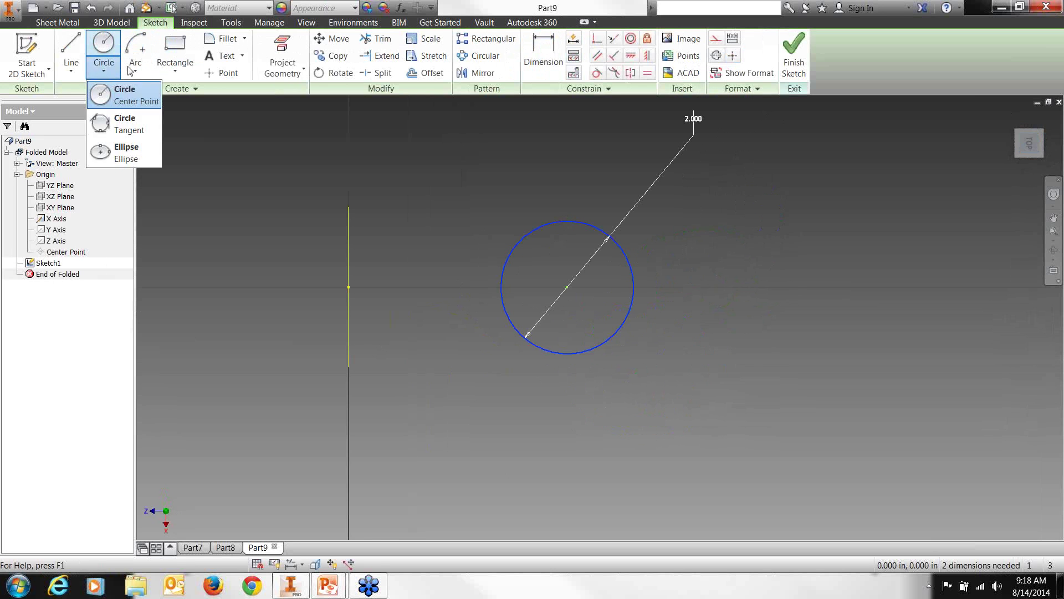
pyautogui.click(136, 71)
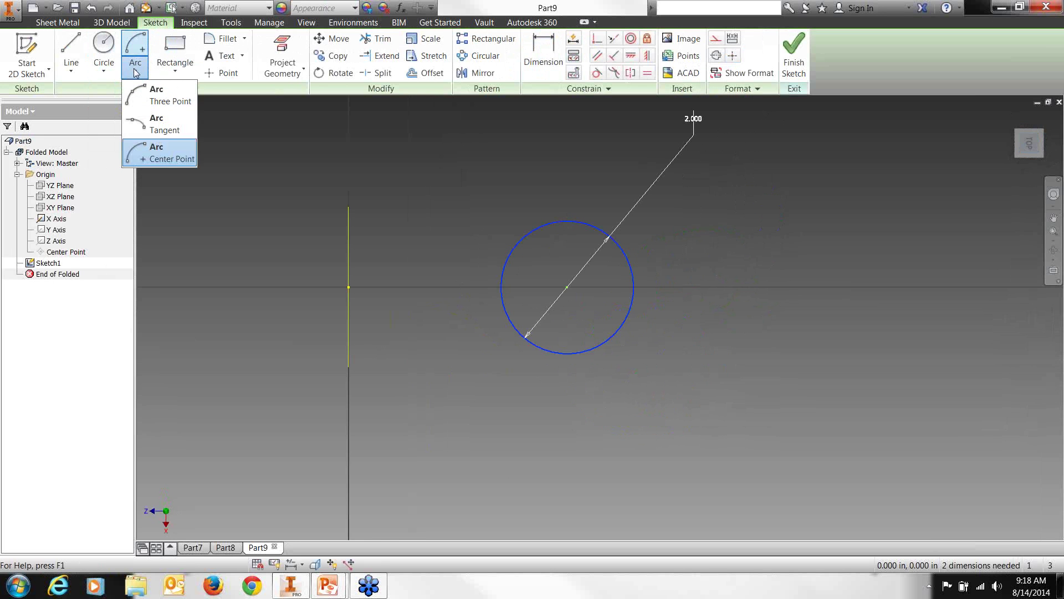
pyautogui.click(169, 160)
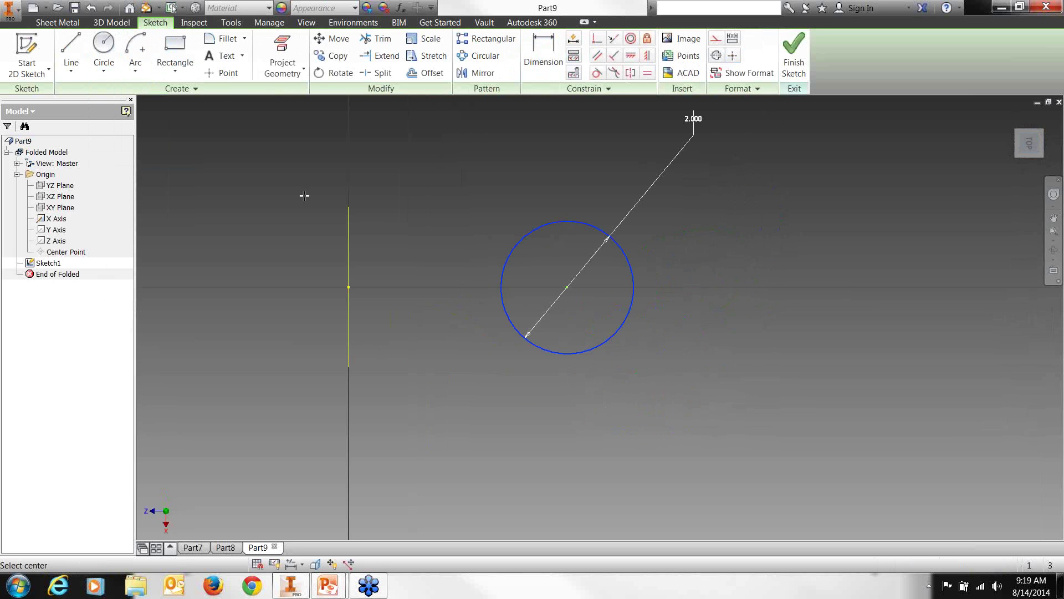
pyautogui.click(725, 287)
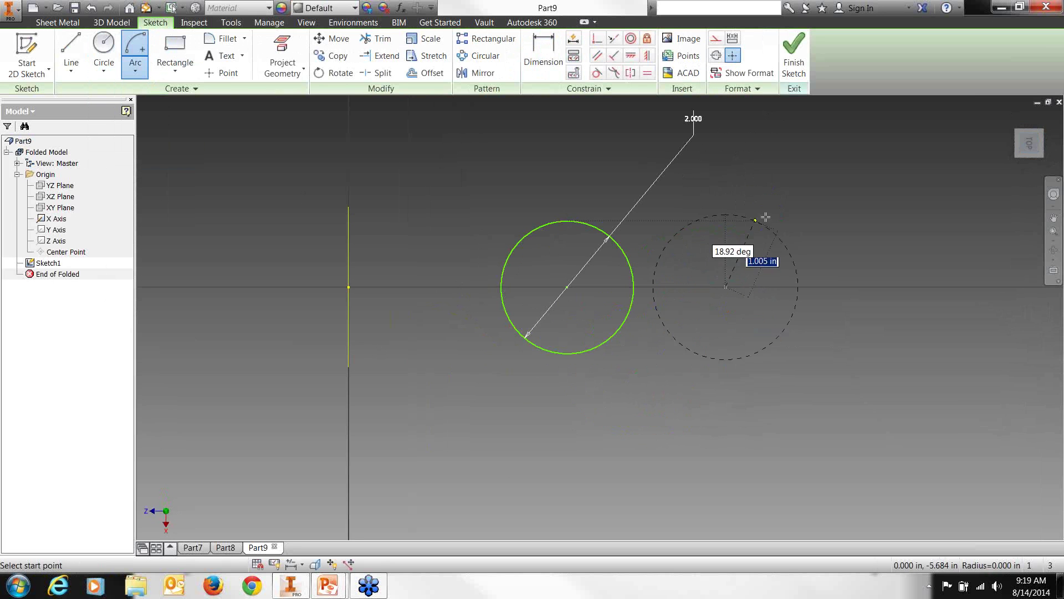
pyautogui.click(674, 287)
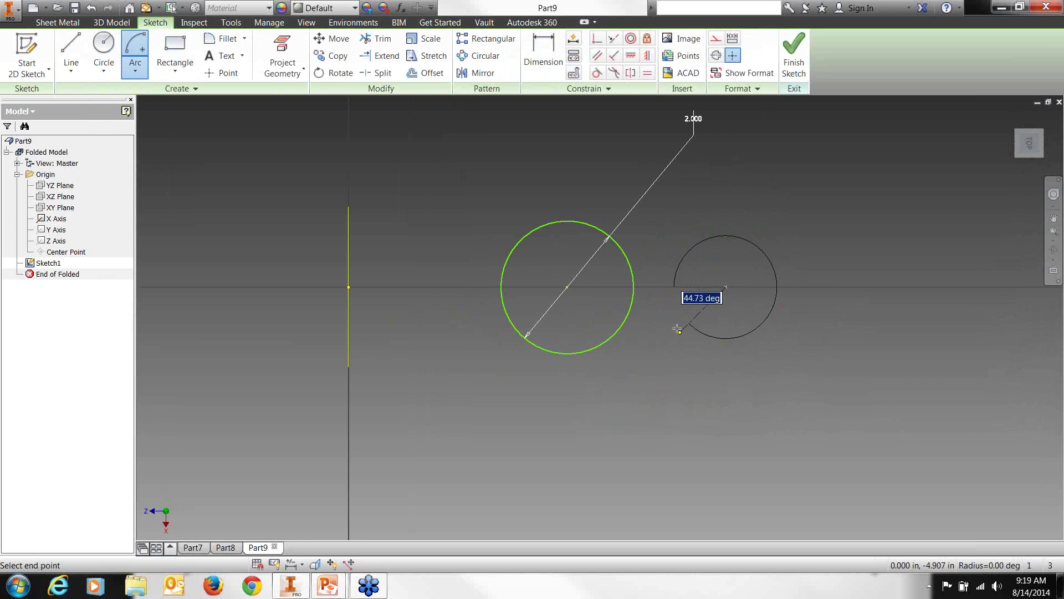
pyautogui.scroll(3, 677, 304)
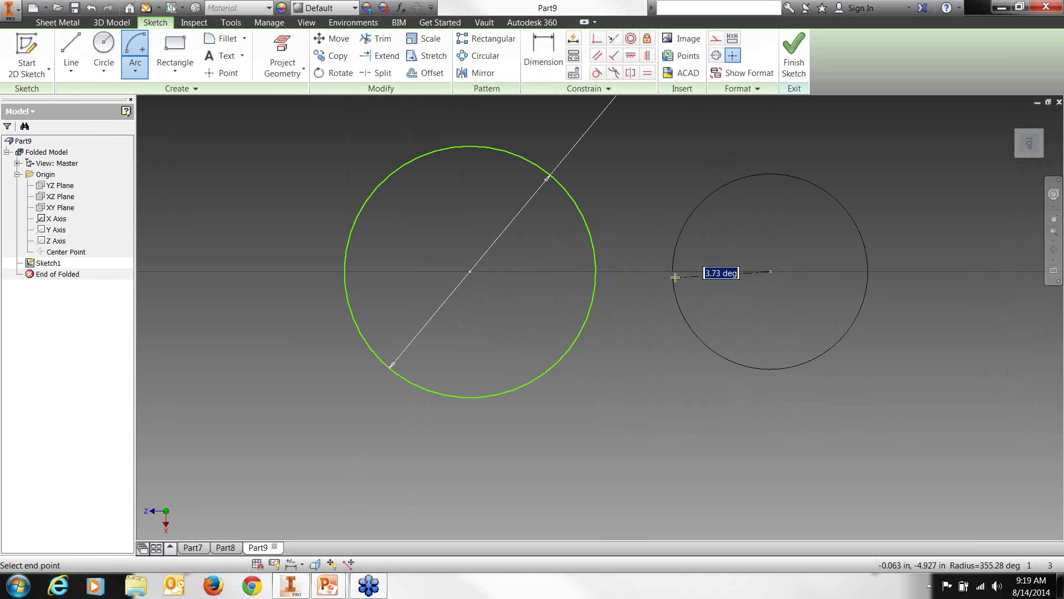
pyautogui.click(675, 277)
pyautogui.press('Escape')
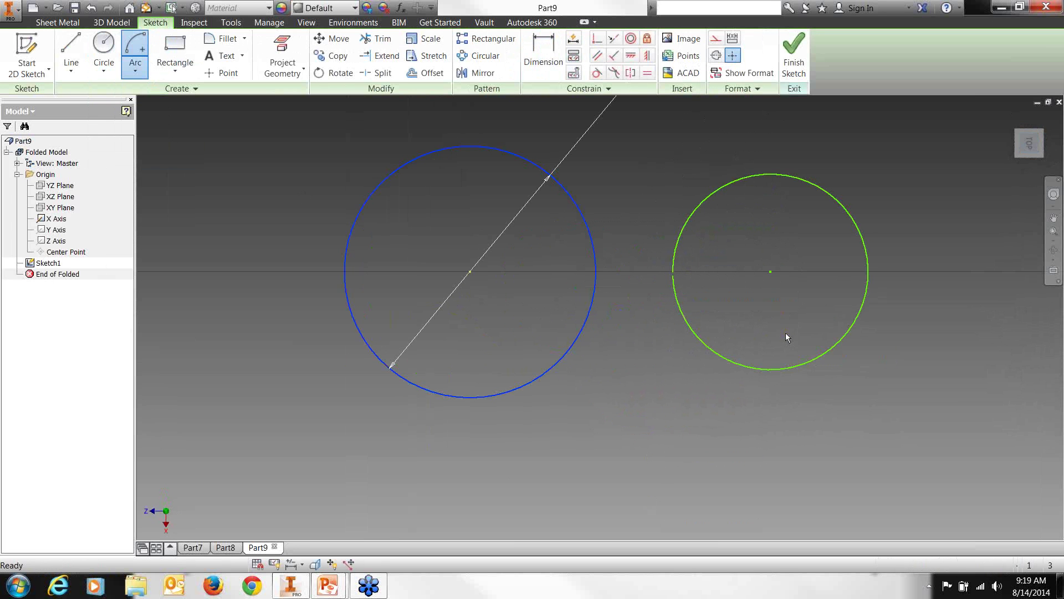
pyautogui.scroll(-3, 786, 333)
pyautogui.scroll(6, 749, 319)
pyautogui.scroll(-3, 755, 285)
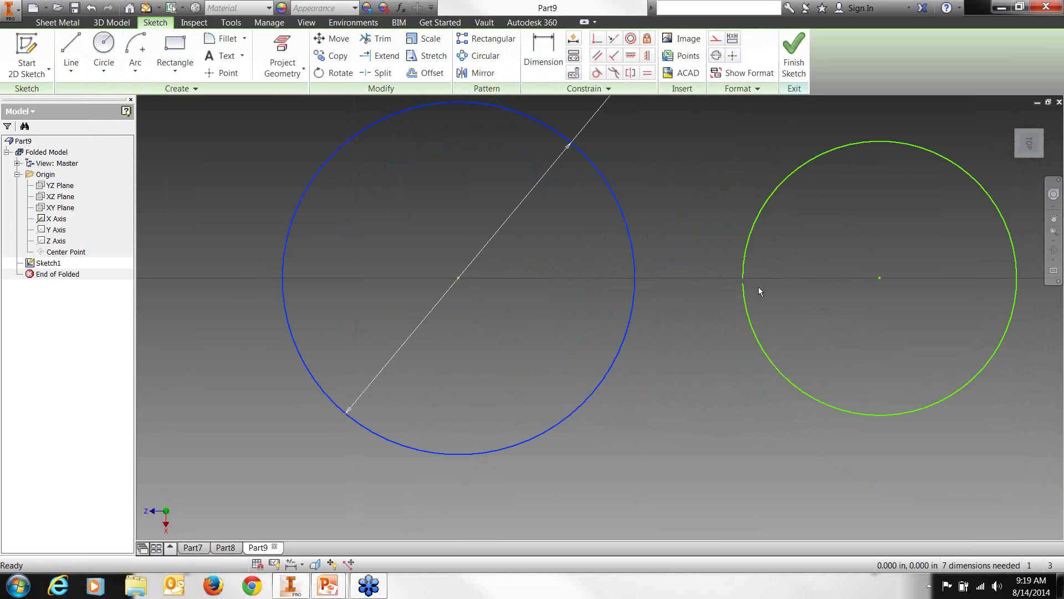
pyautogui.scroll(-4, 758, 287)
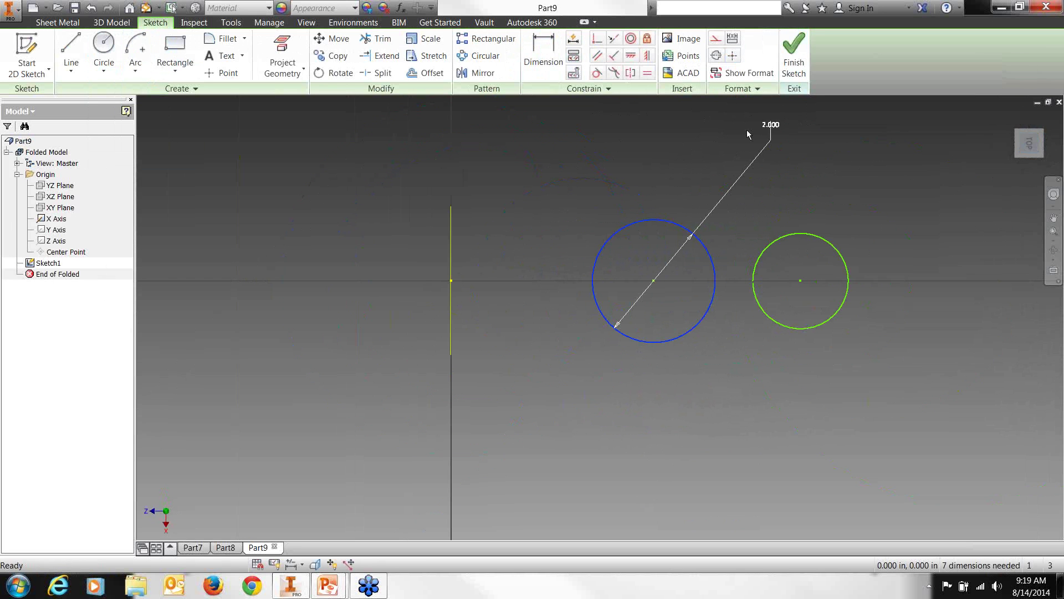
pyautogui.click(793, 54)
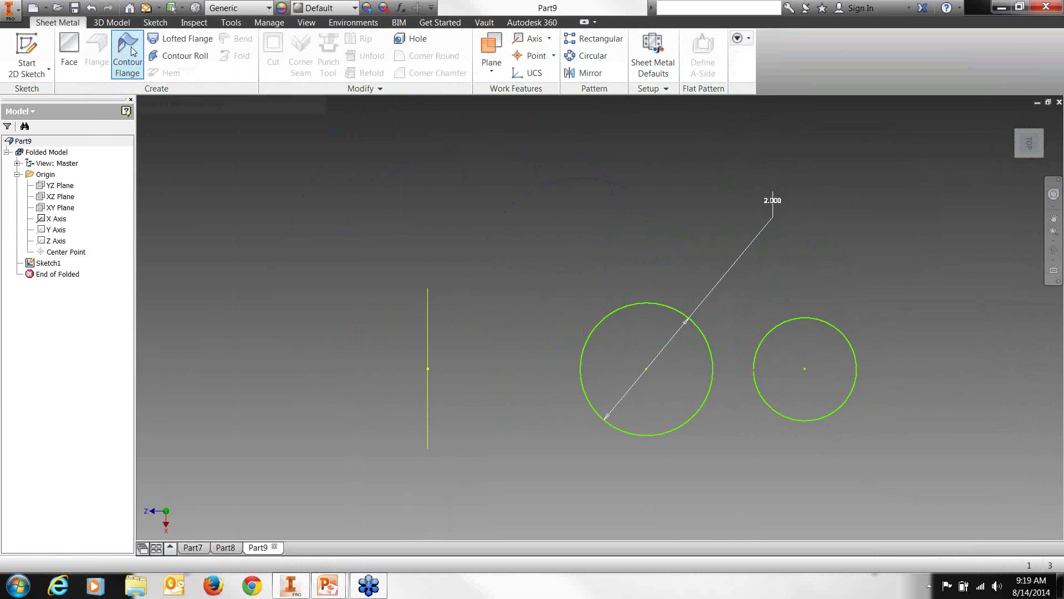
# Preview a Contour Roll using the nearly closed arc as the profile and the X Axis as the axis.
pyautogui.click(185, 56)
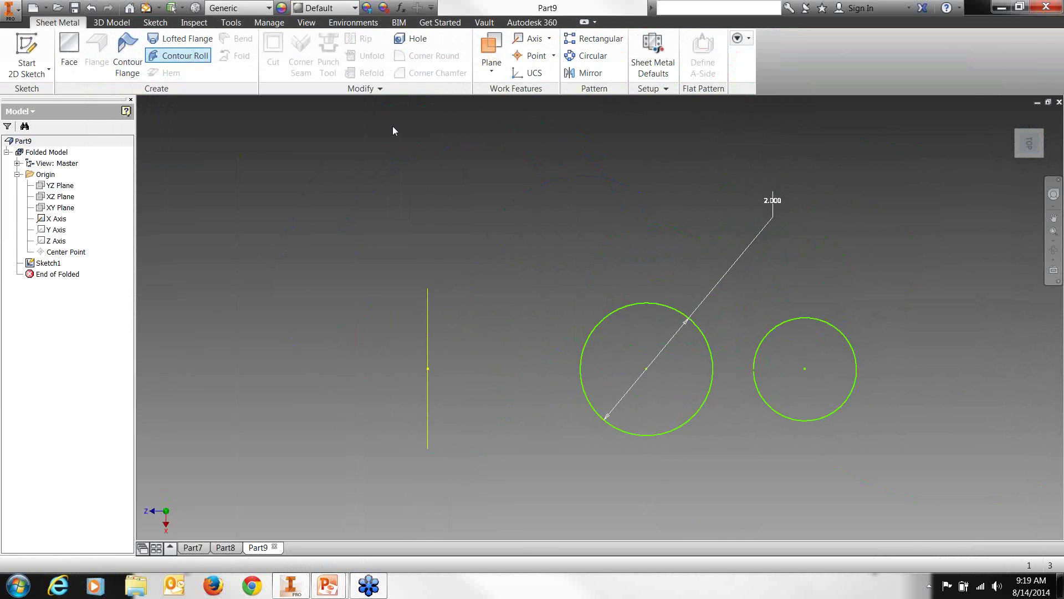
pyautogui.click(757, 350)
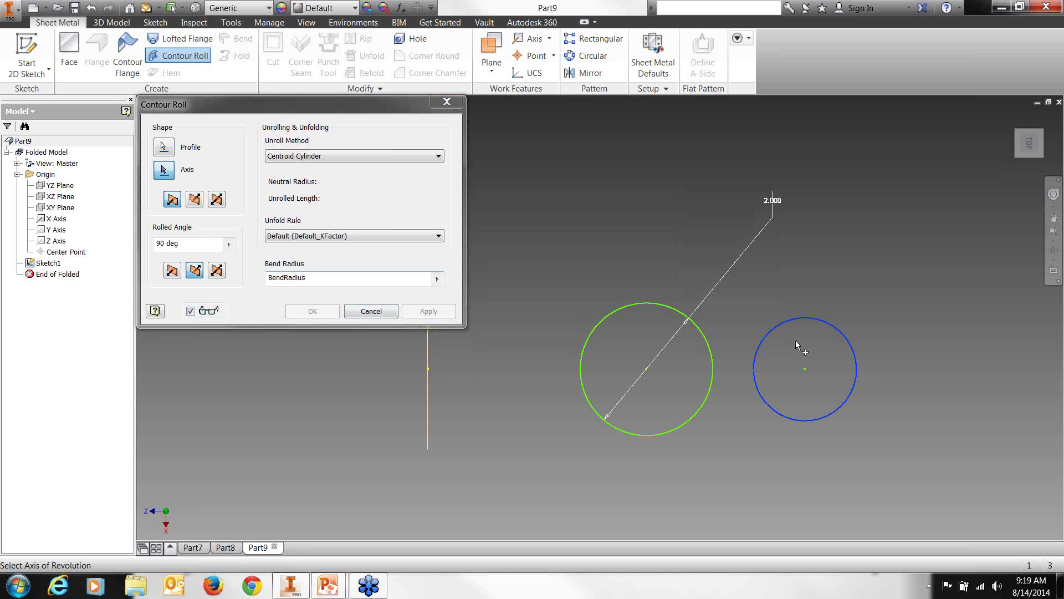
pyautogui.click(428, 401)
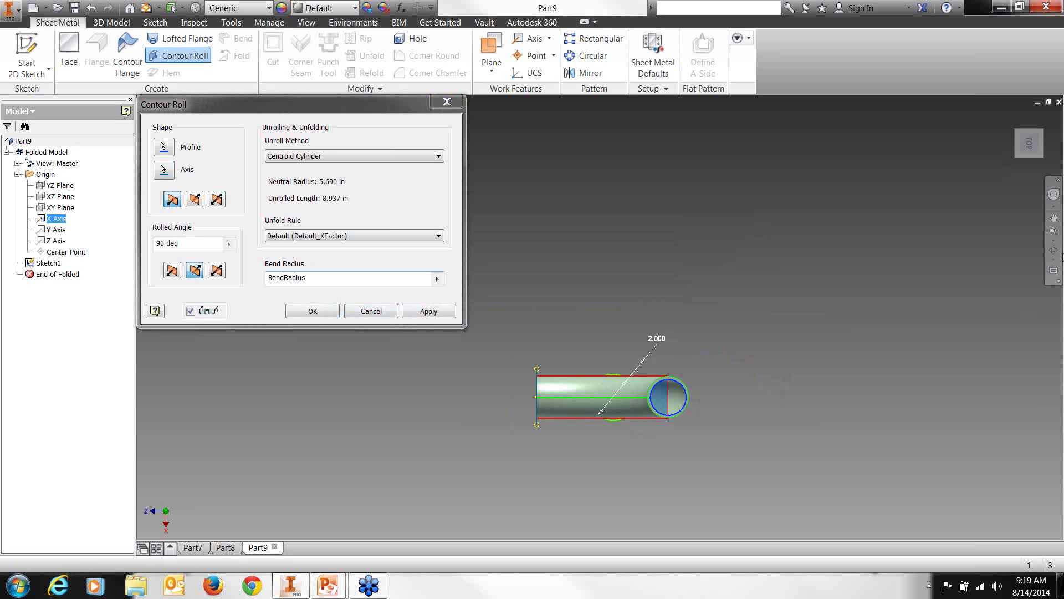
pyautogui.click(1053, 250)
pyautogui.moveTo(510, 353)
pyautogui.mouseDown()
pyautogui.moveTo(633, 369)
pyautogui.moveTo(609, 332)
pyautogui.moveTo(593, 378)
pyautogui.moveTo(576, 383)
pyautogui.moveTo(560, 361)
pyautogui.moveTo(584, 360)
pyautogui.moveTo(579, 347)
pyautogui.moveTo(500, 359)
pyautogui.mouseUp()
# Set the Contour Roll's rolled angle to 180 degrees, inspect the slit at the tube's end, and discard the roll.
pyautogui.moveTo(194, 245); pyautogui.dragTo(127, 247)
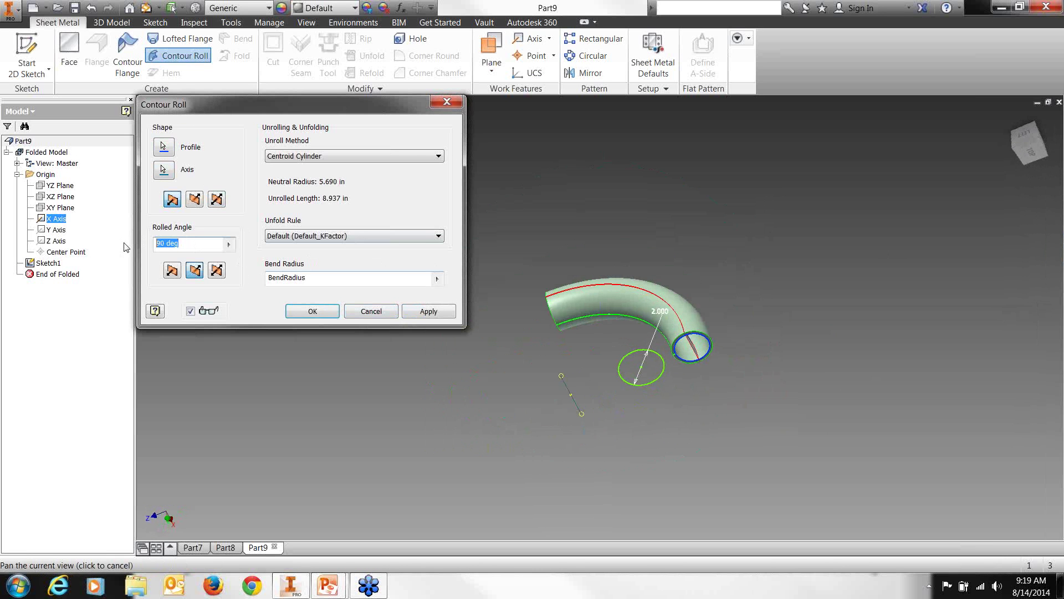
pyautogui.write('180')
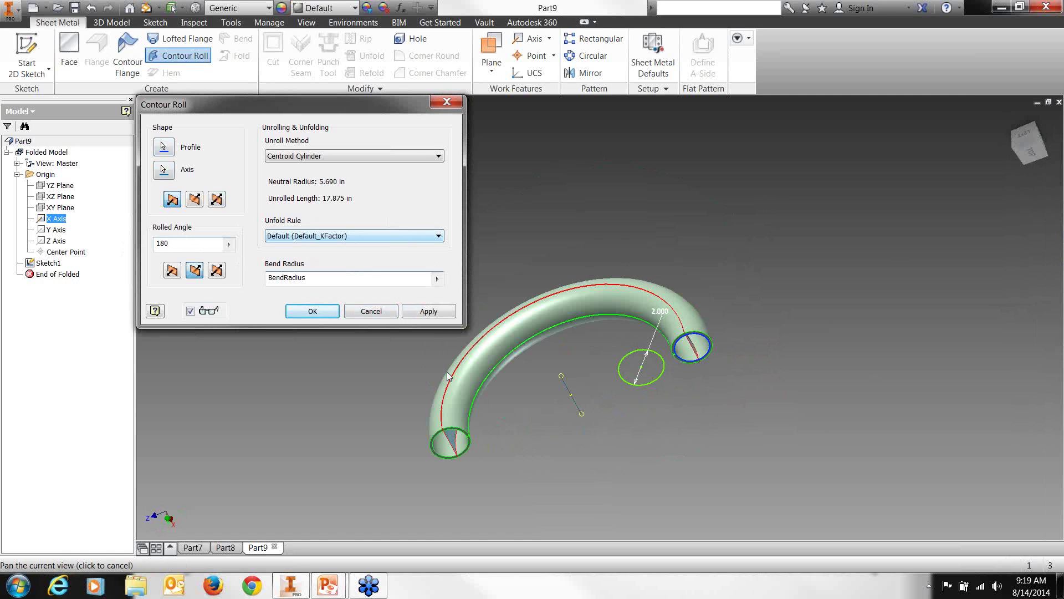
pyautogui.scroll(6, 472, 461)
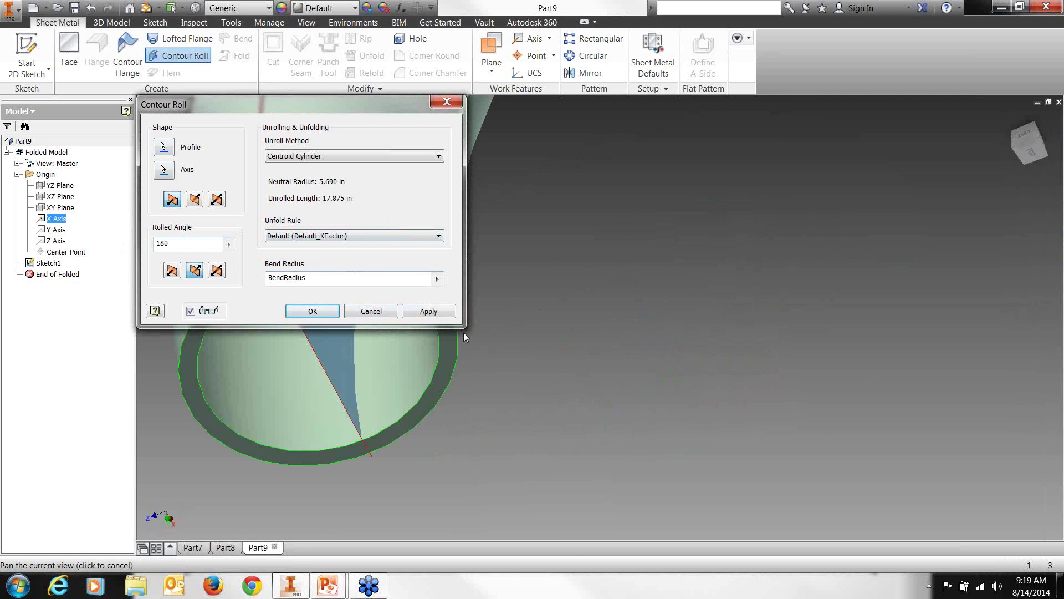
pyautogui.scroll(-5, 753, 224)
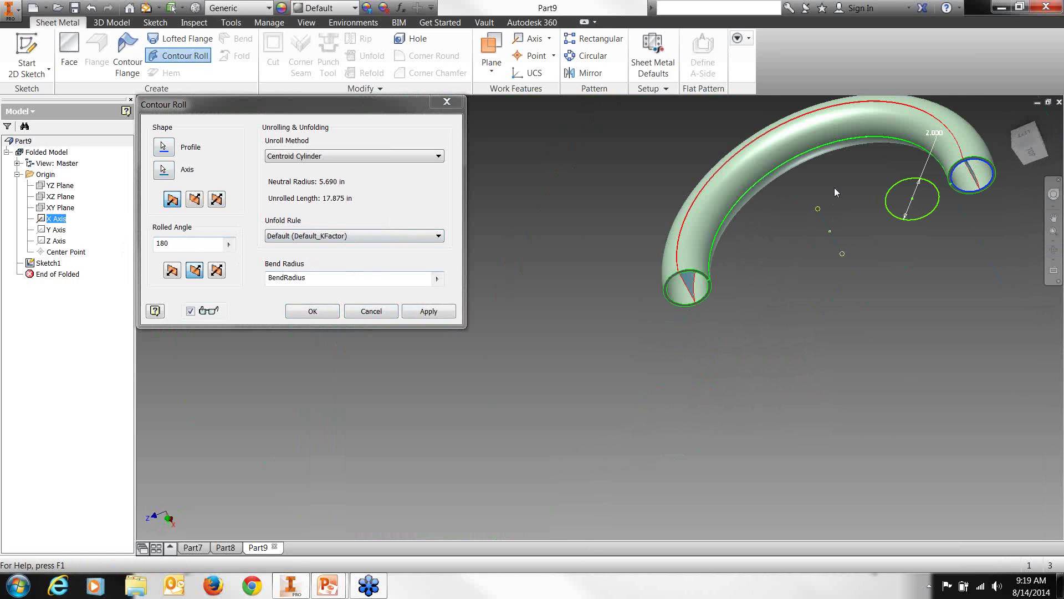
pyautogui.moveTo(844, 192); pyautogui.dragTo(707, 122, button='middle')
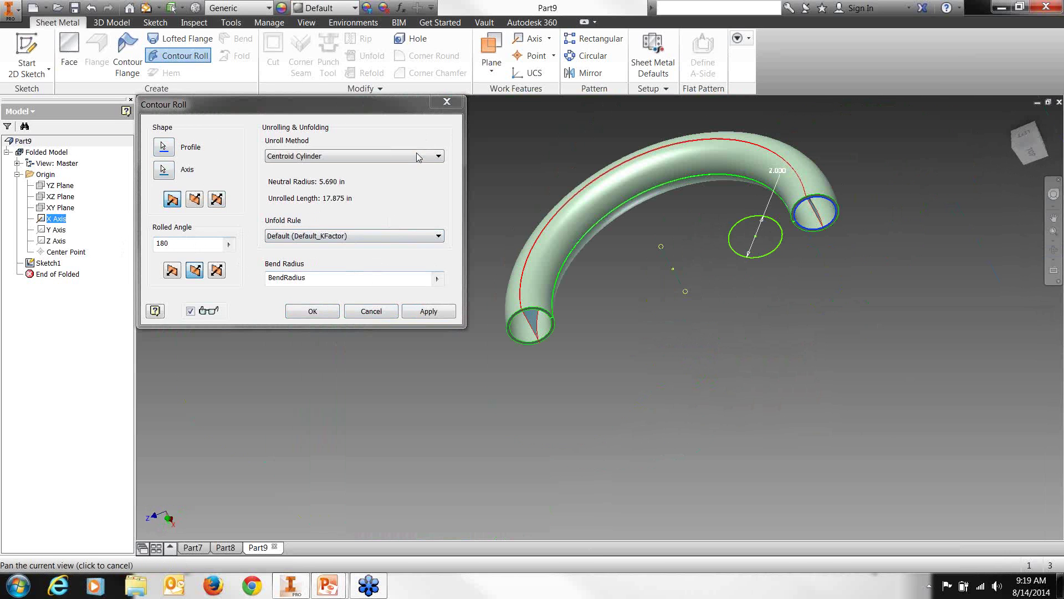
pyautogui.click(445, 107)
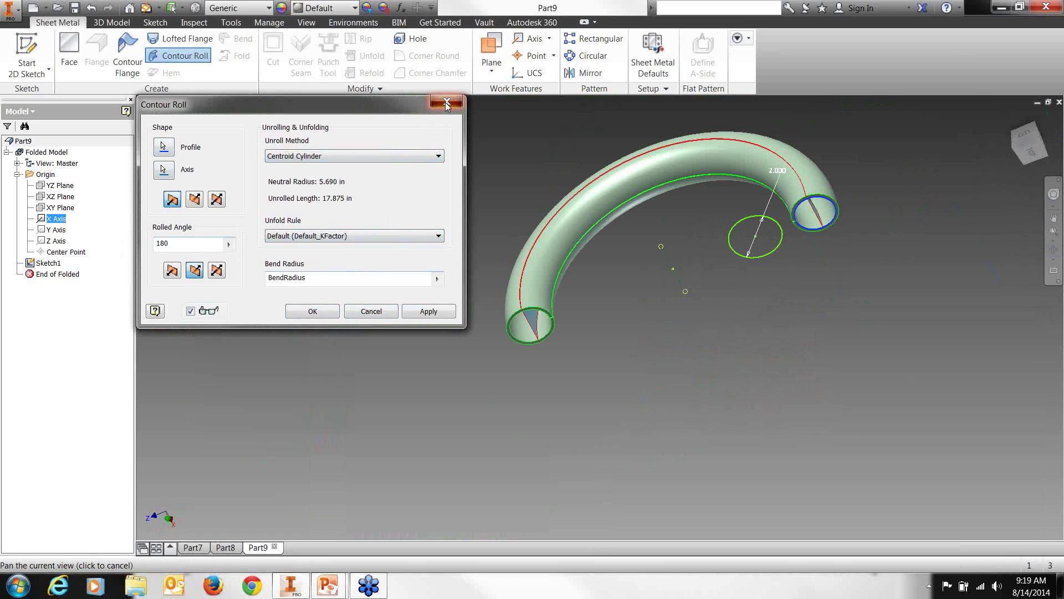
# Create another new part from the Sheet Metal.ipt template.
pyautogui.click(10, 8)
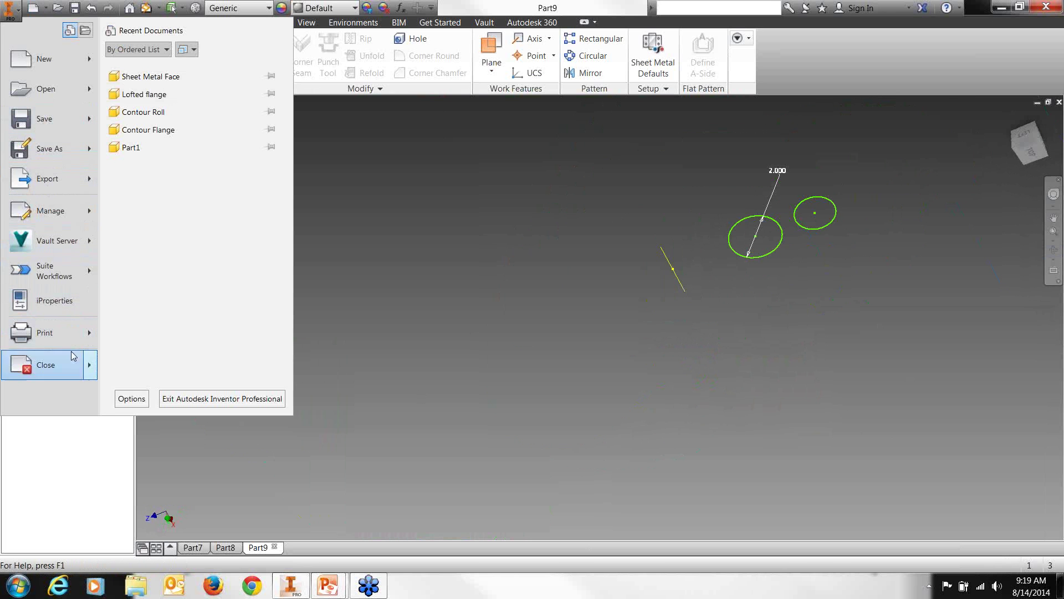
pyautogui.click(51, 68)
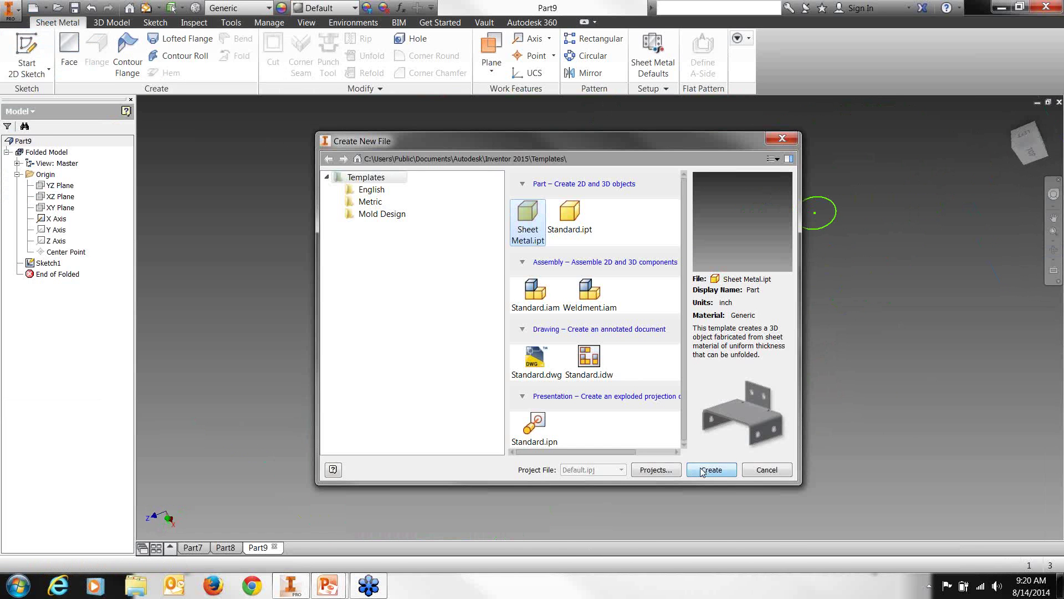
pyautogui.click(712, 469)
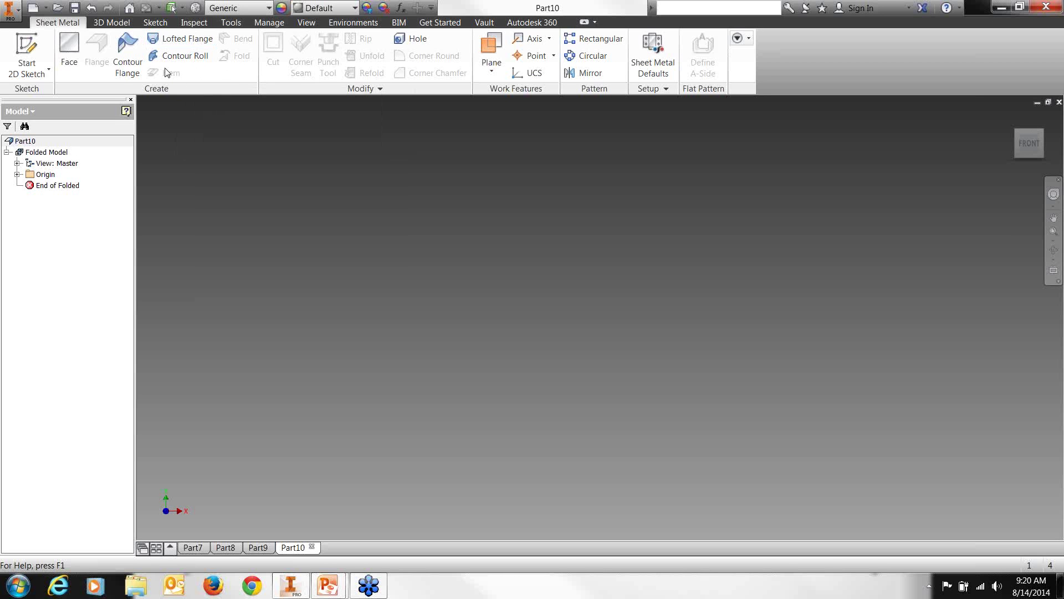
pyautogui.click(111, 22)
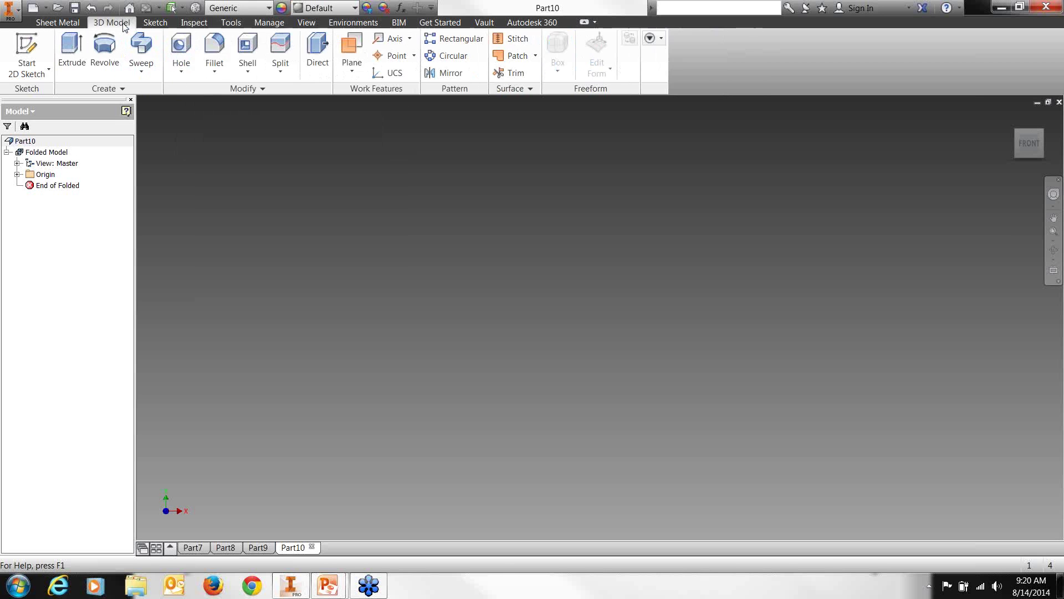
pyautogui.click(148, 74)
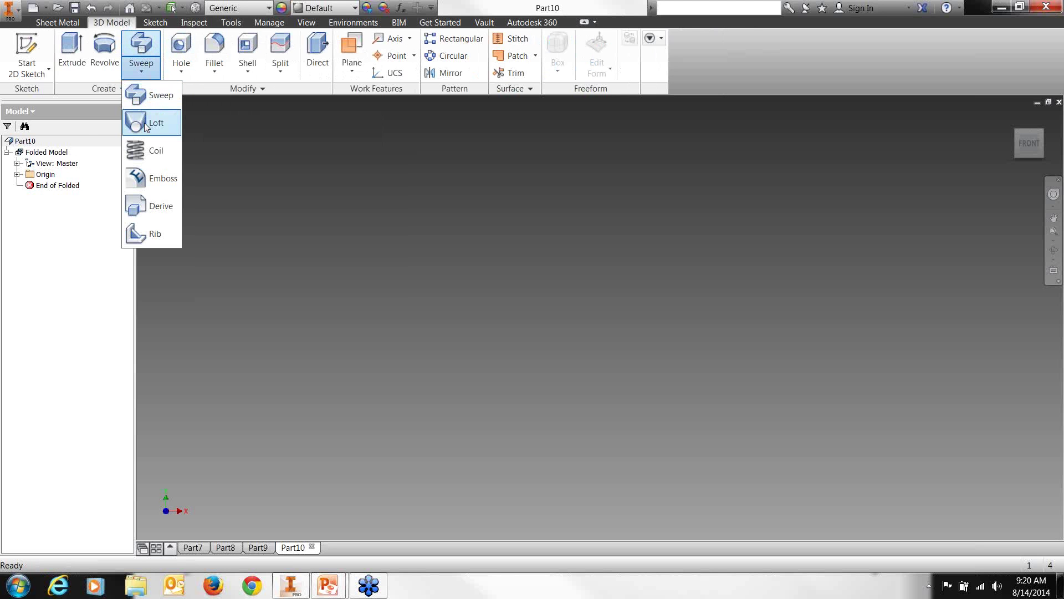
pyautogui.click(58, 22)
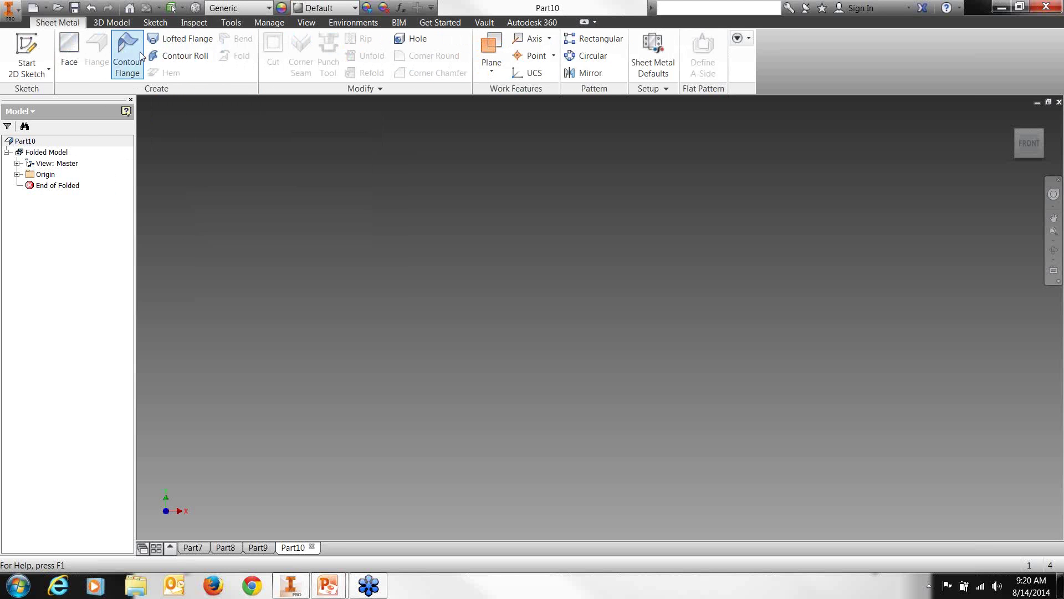
pyautogui.click(183, 39)
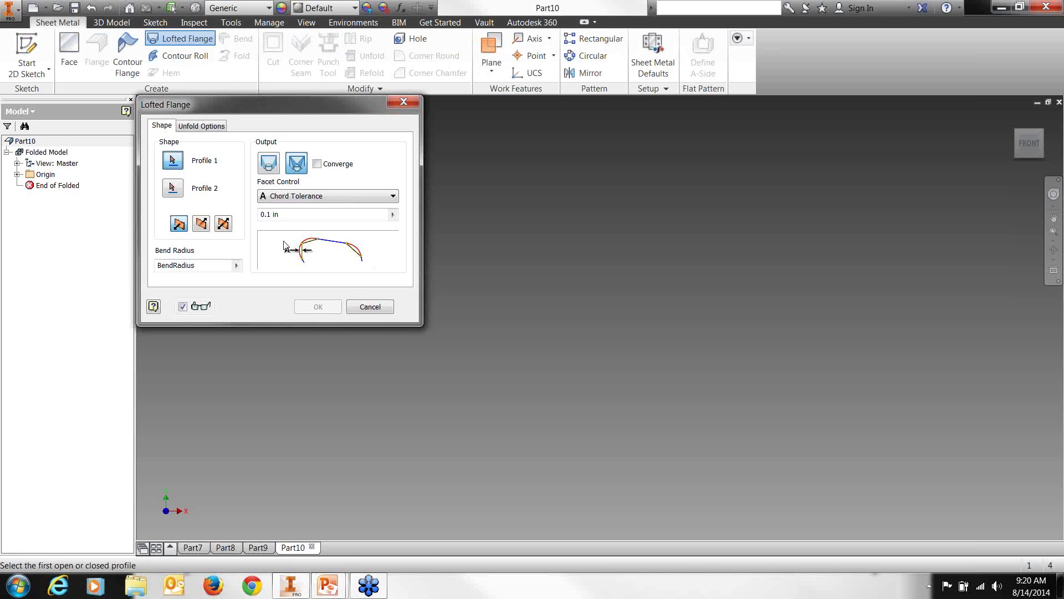
pyautogui.click(377, 306)
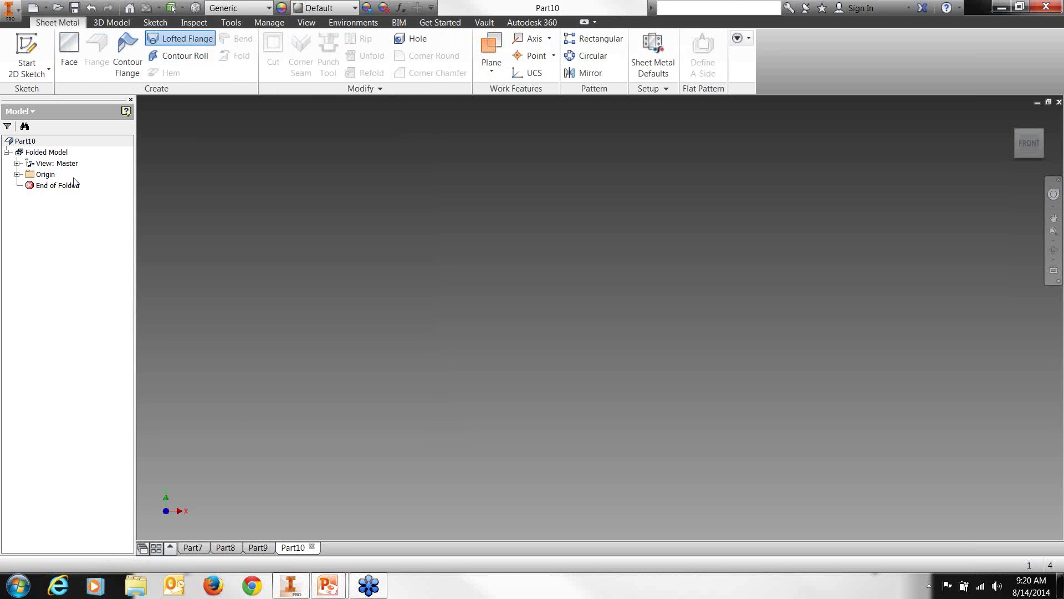
# Sketch a 2 in diameter circle centered at the origin on the XZ Plane and finish the sketch.
pyautogui.click(24, 50)
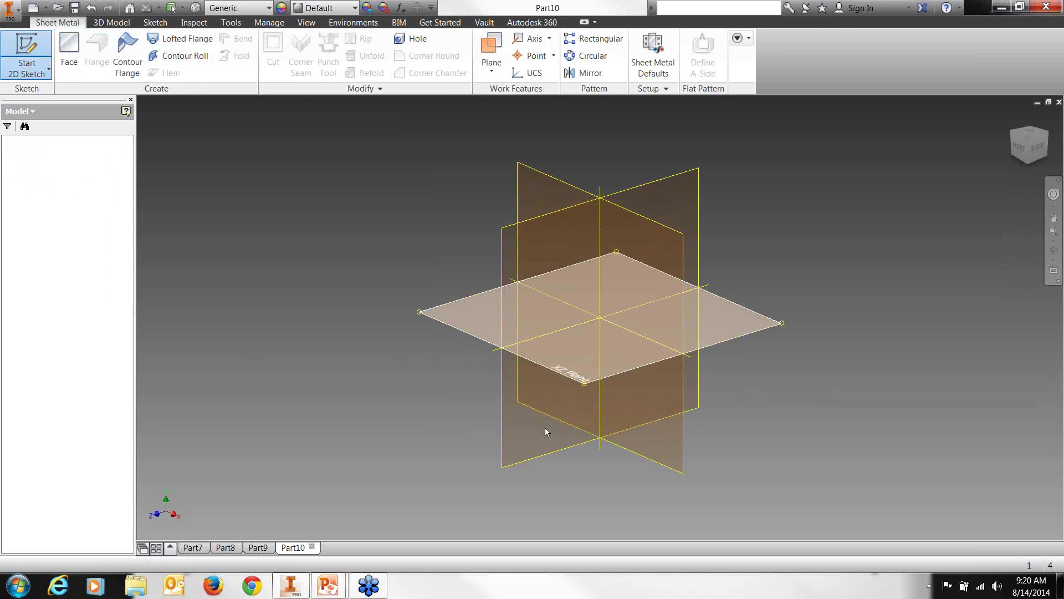
pyautogui.click(545, 429)
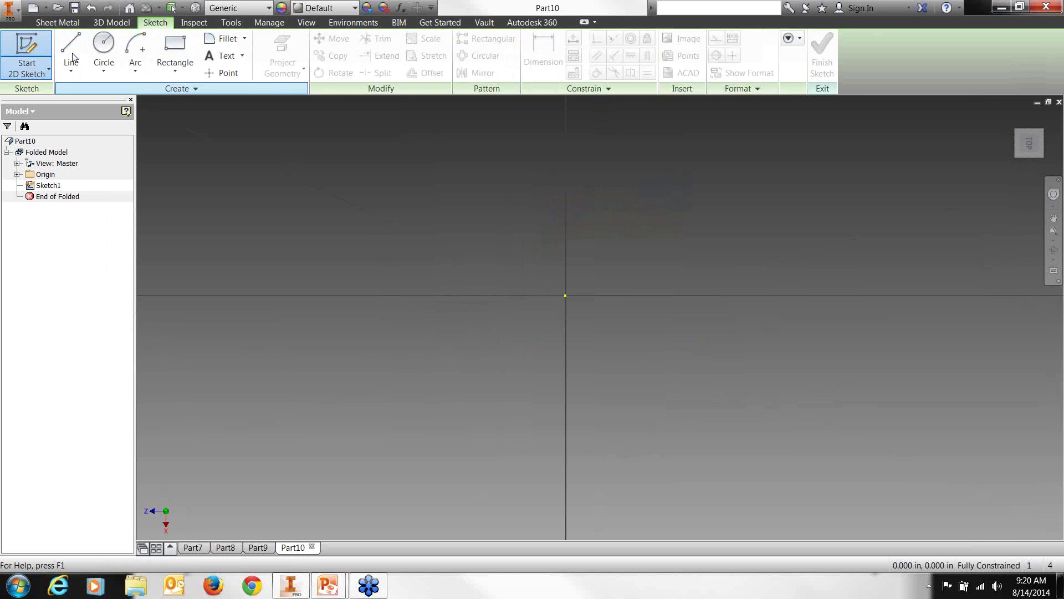
pyautogui.click(103, 54)
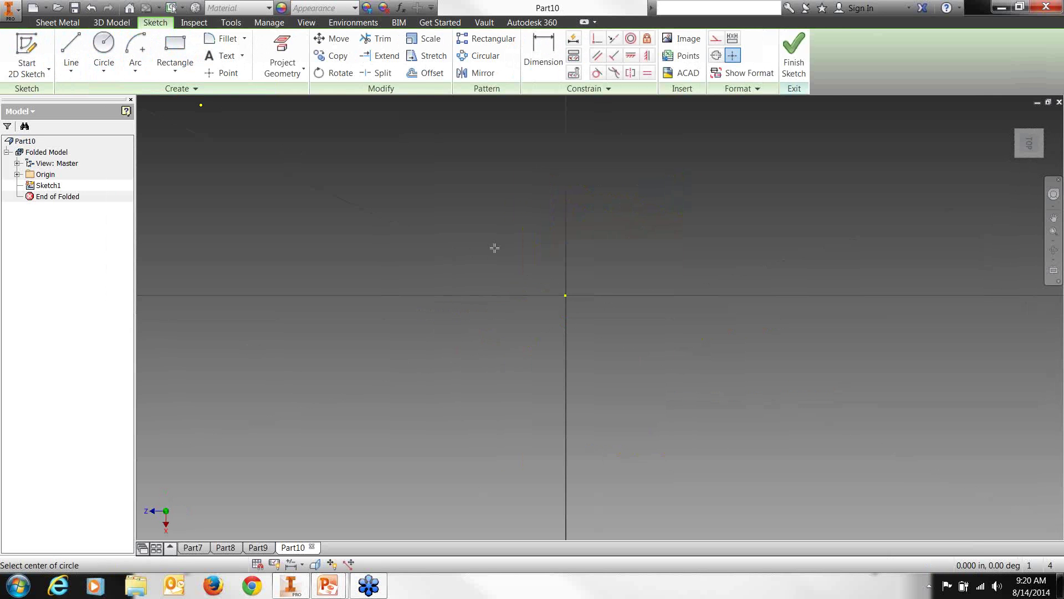
pyautogui.click(565, 294)
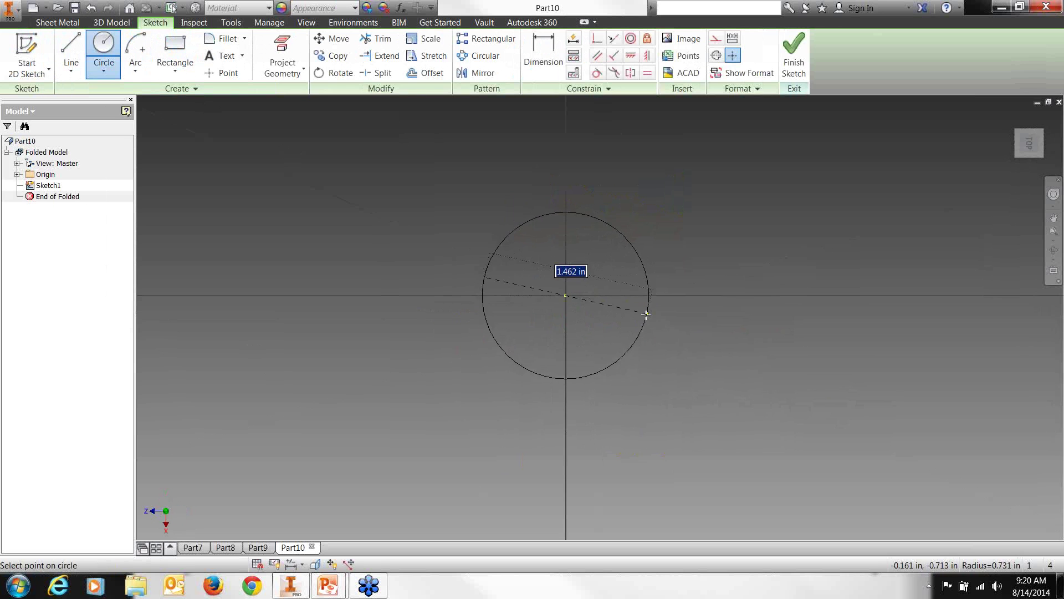
pyautogui.write('2')
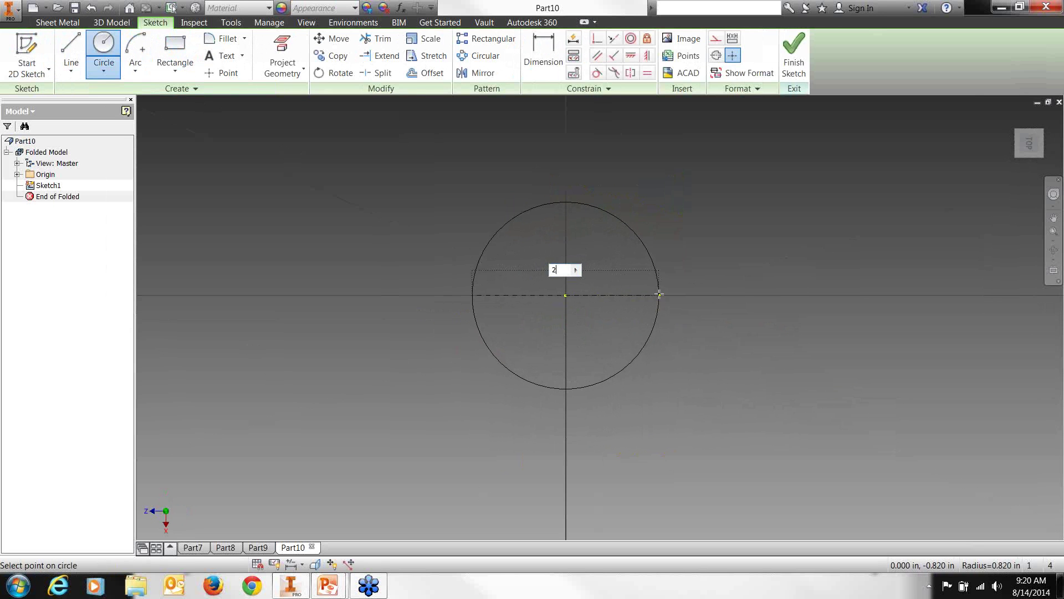
pyautogui.press('Return')
pyautogui.scroll(-5, 687, 325)
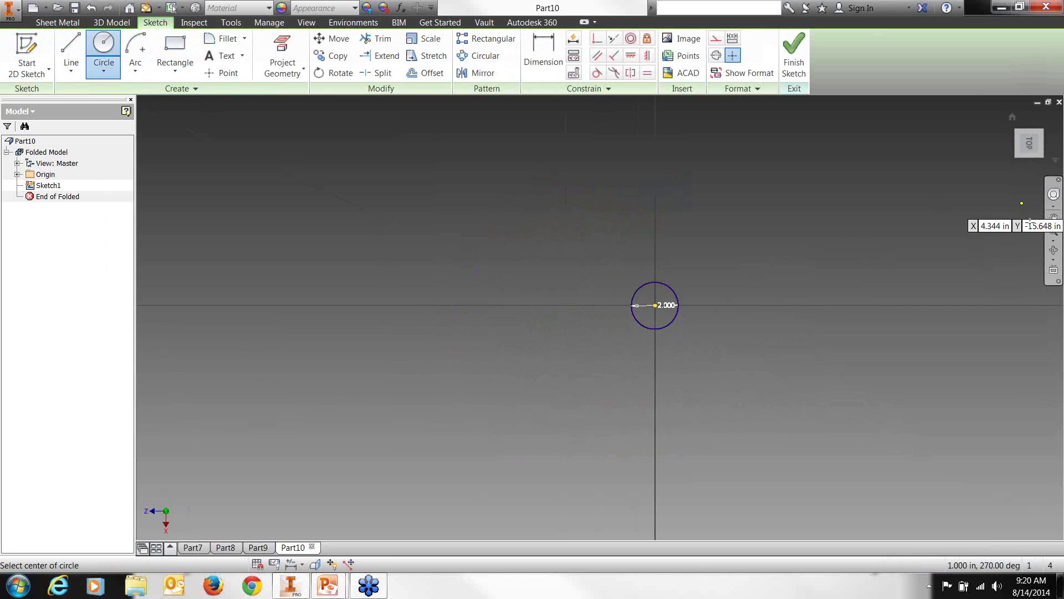
pyautogui.click(805, 49)
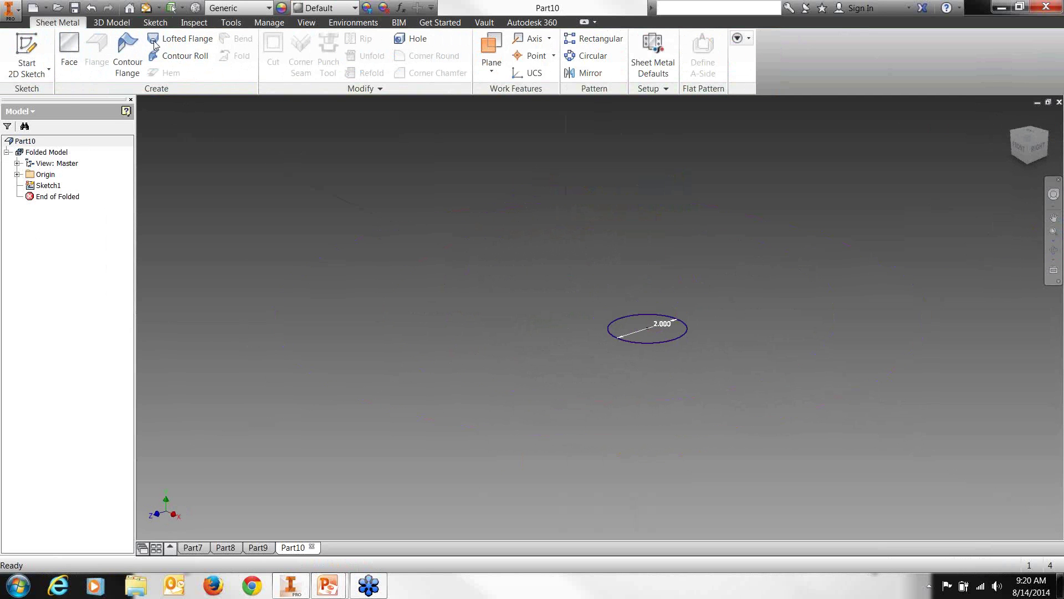
# Create a work plane offset about 3 in above the XZ Plane.
pyautogui.click(18, 174)
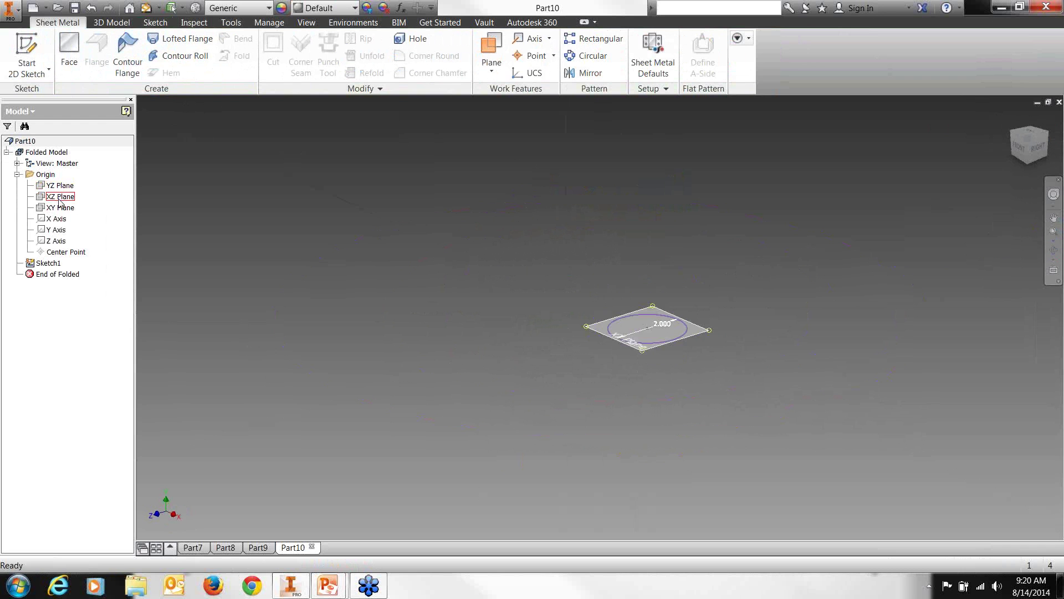
pyautogui.click(491, 46)
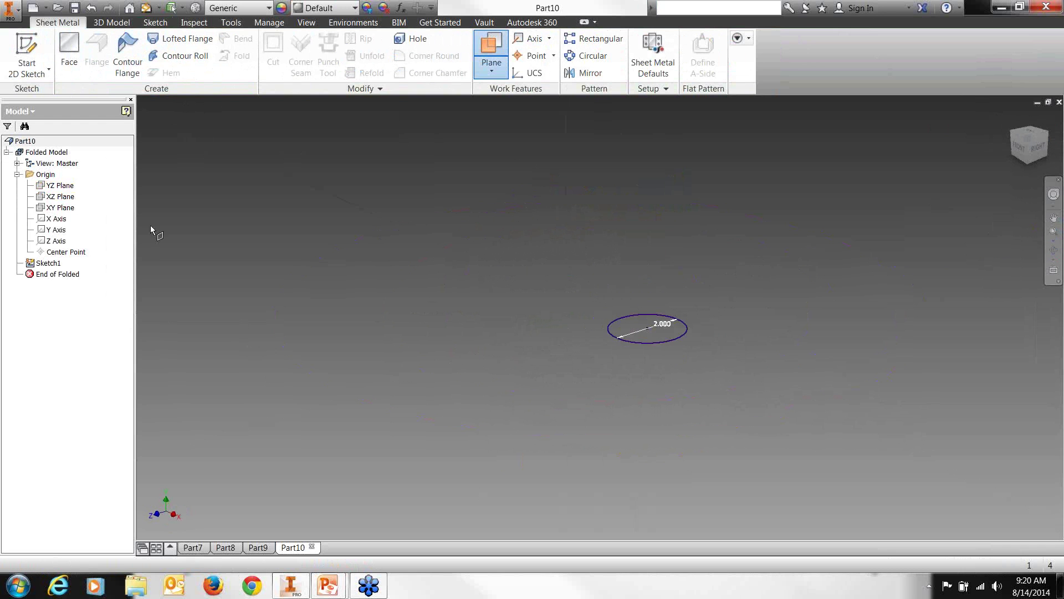
pyautogui.click(60, 196)
pyautogui.moveTo(653, 333); pyautogui.dragTo(661, 229)
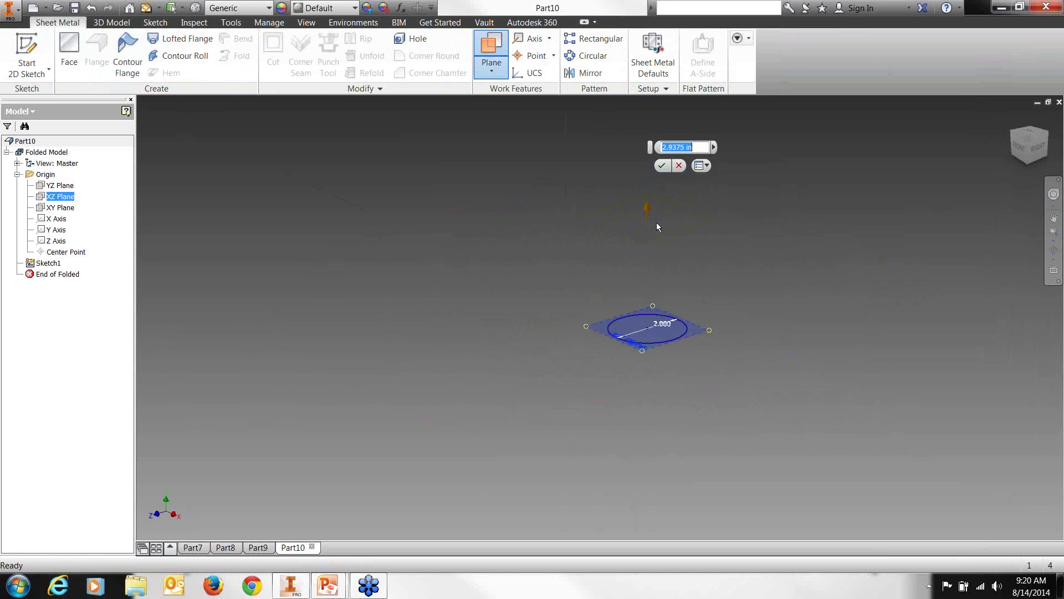
pyautogui.press('Return')
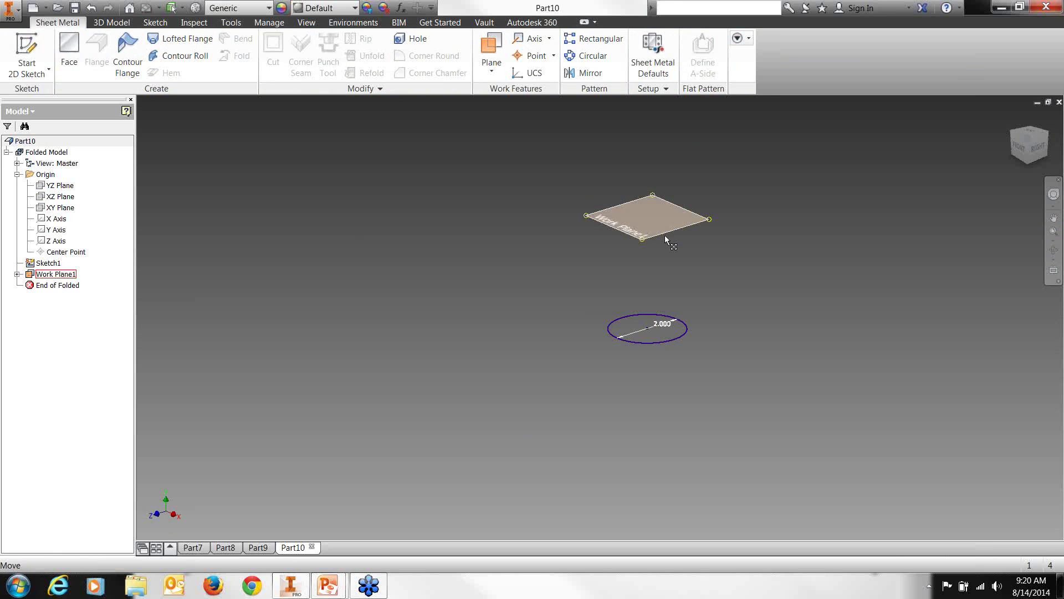
# Sketch a 4 in by 4 in two-point center rectangle at the origin on the offset work plane and finish the sketch.
pyautogui.rightClick(662, 234)
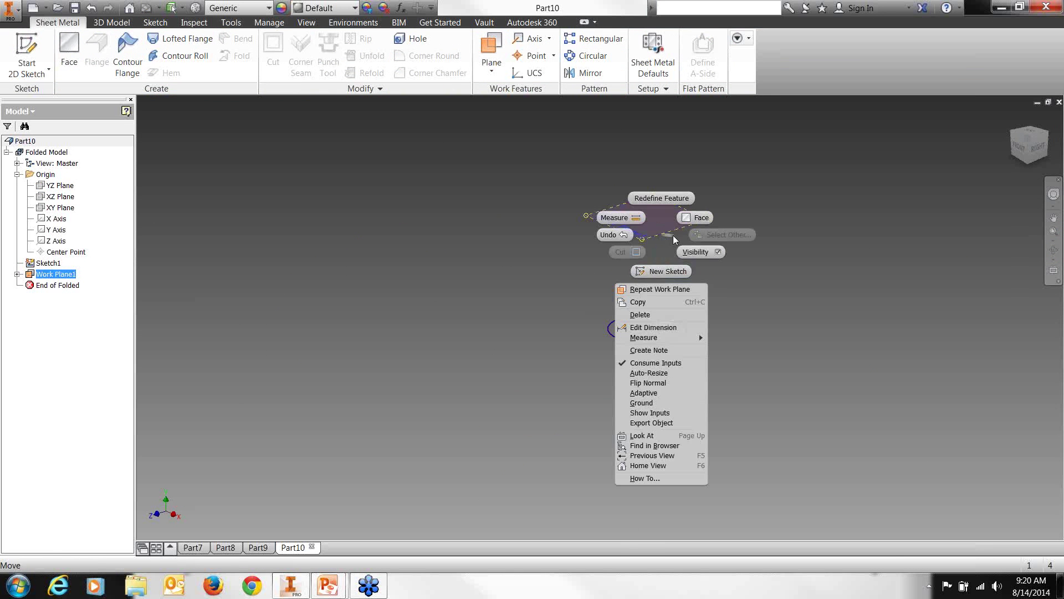
pyautogui.click(664, 273)
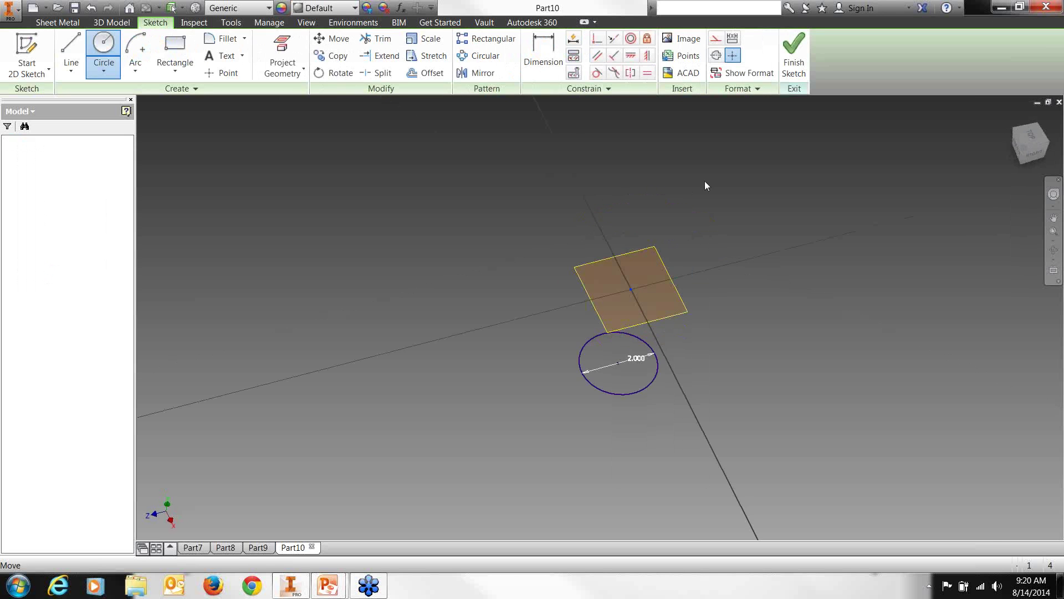
pyautogui.click(175, 47)
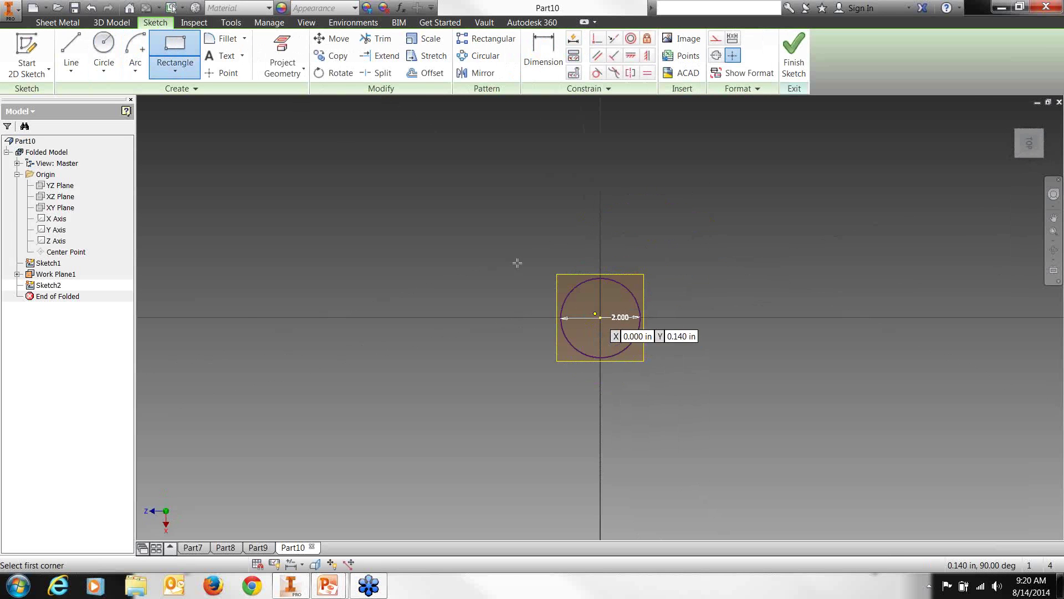
pyautogui.click(174, 71)
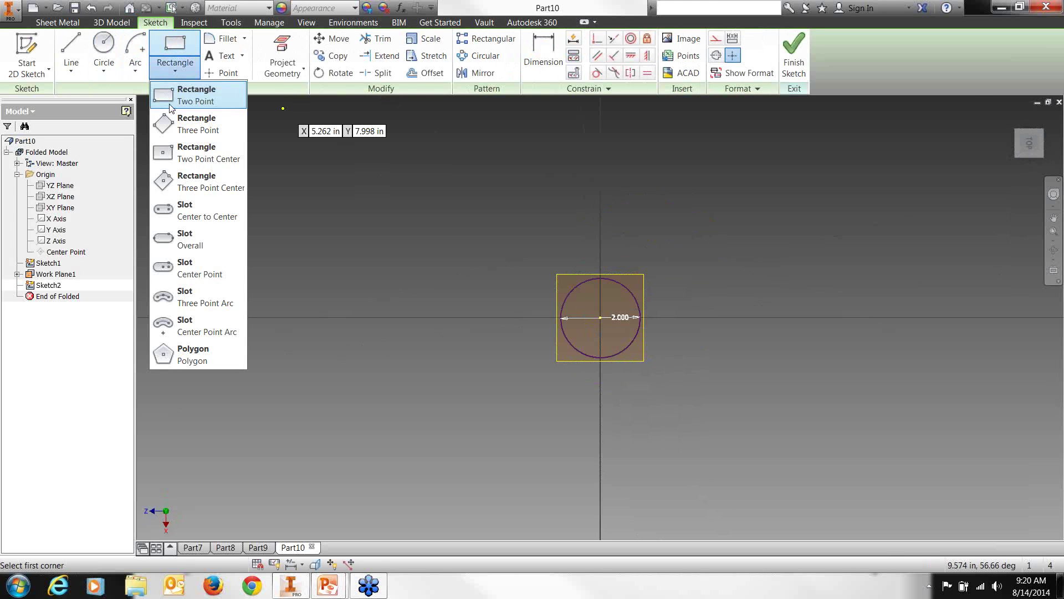
pyautogui.click(196, 152)
pyautogui.click(601, 317)
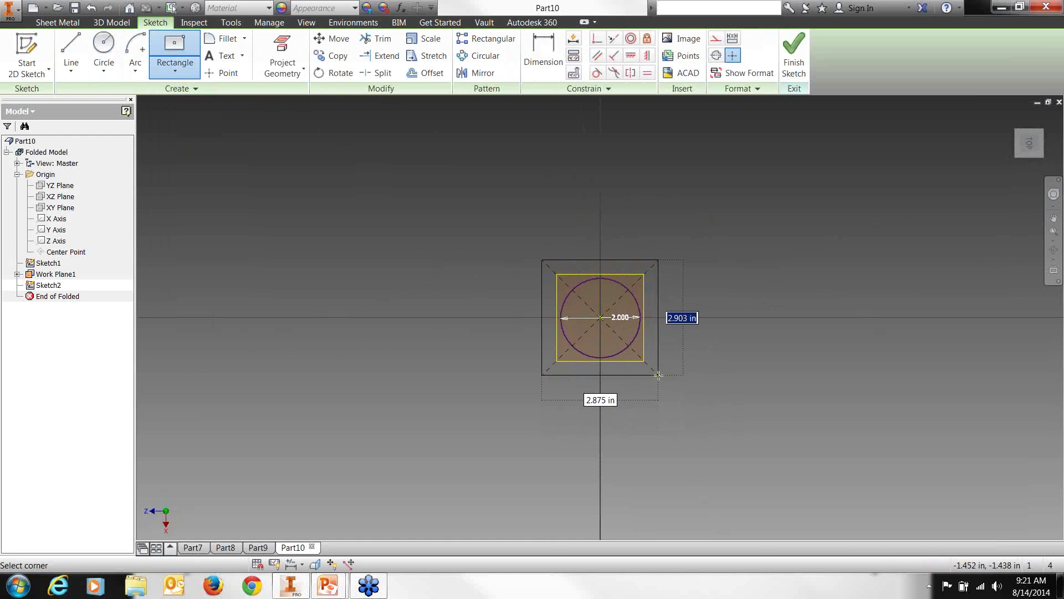
pyautogui.write('4')
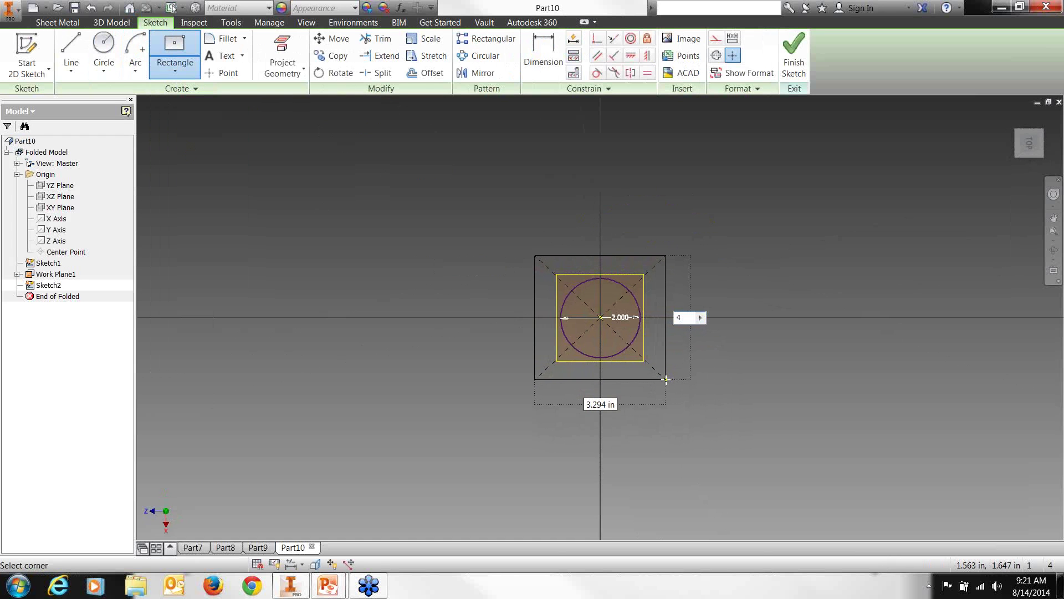
pyautogui.press('Tab')
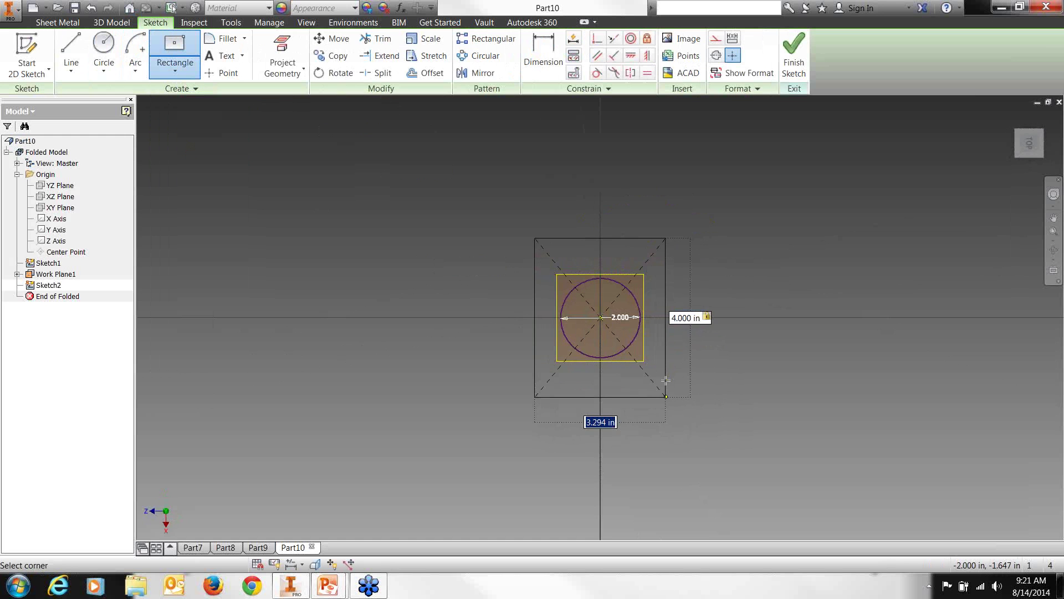
pyautogui.write('4')
pyautogui.press('Return')
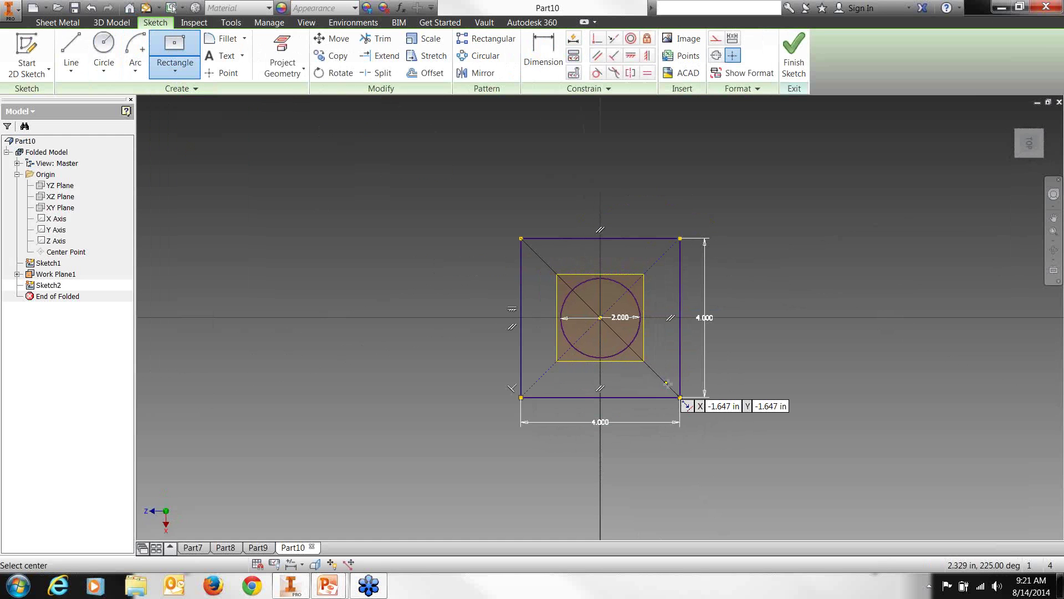
pyautogui.click(1055, 257)
pyautogui.moveTo(621, 333)
pyautogui.mouseDown()
pyautogui.moveTo(643, 263)
pyautogui.moveTo(641, 297)
pyautogui.mouseUp()
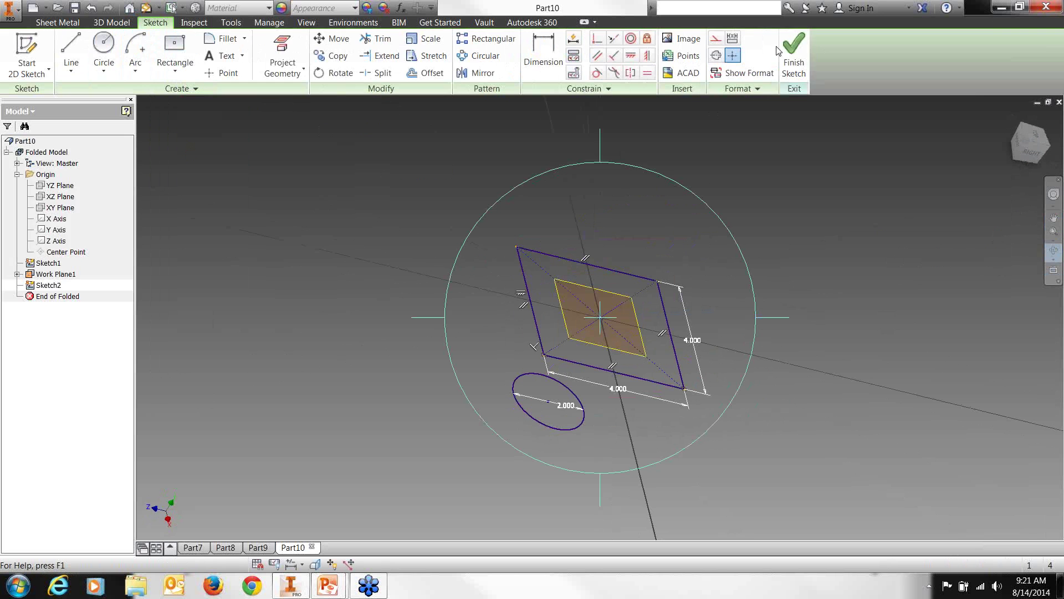
pyautogui.click(794, 55)
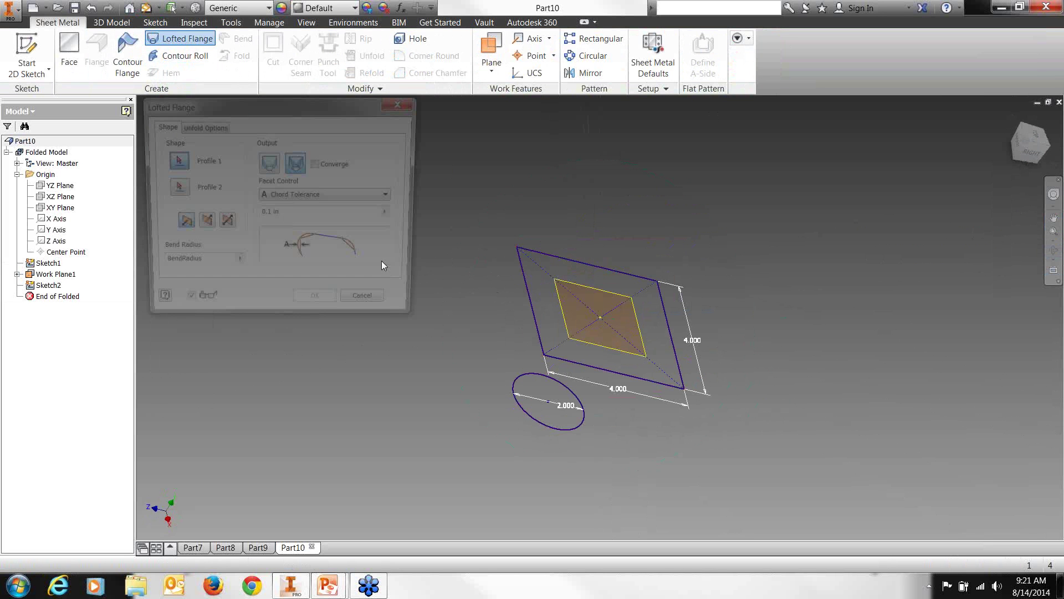
# Preview a Lofted Flange with the 2 in circle as Profile 1 and the 4 in square as Profile 2.
pyautogui.click(544, 425)
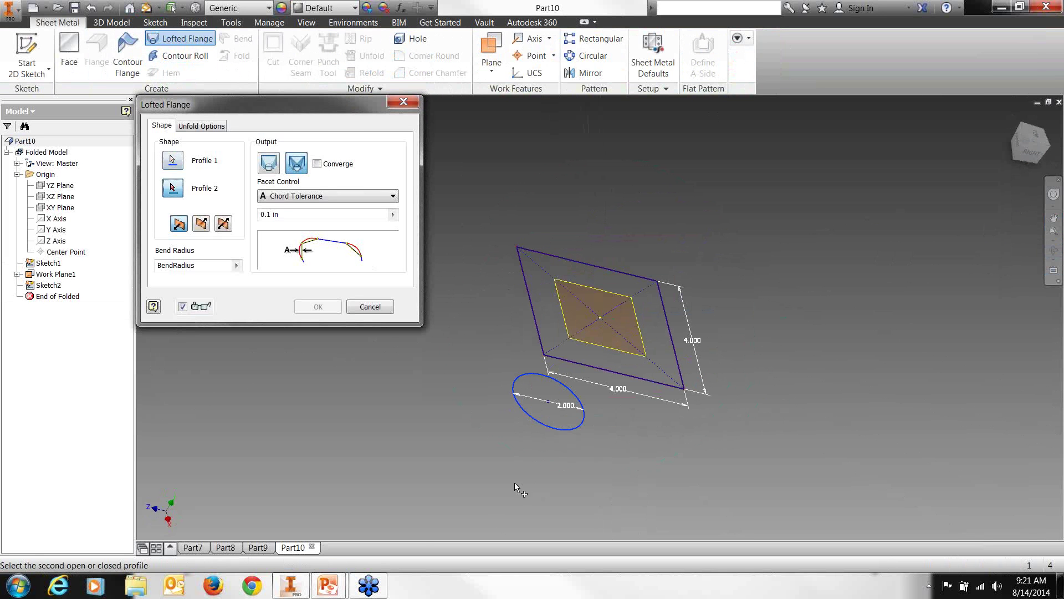
pyautogui.click(598, 364)
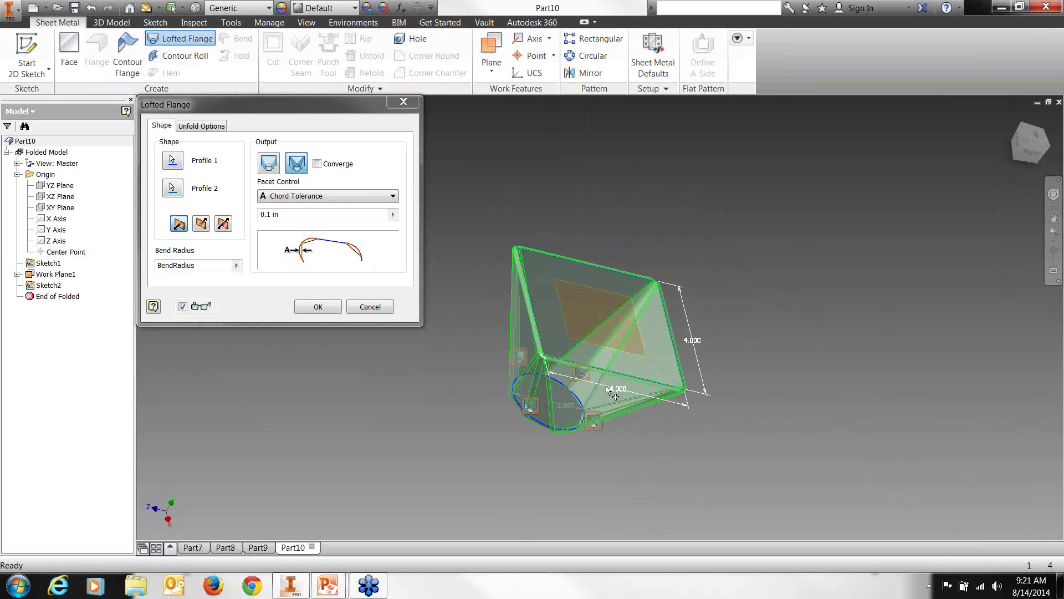
pyautogui.click(1053, 250)
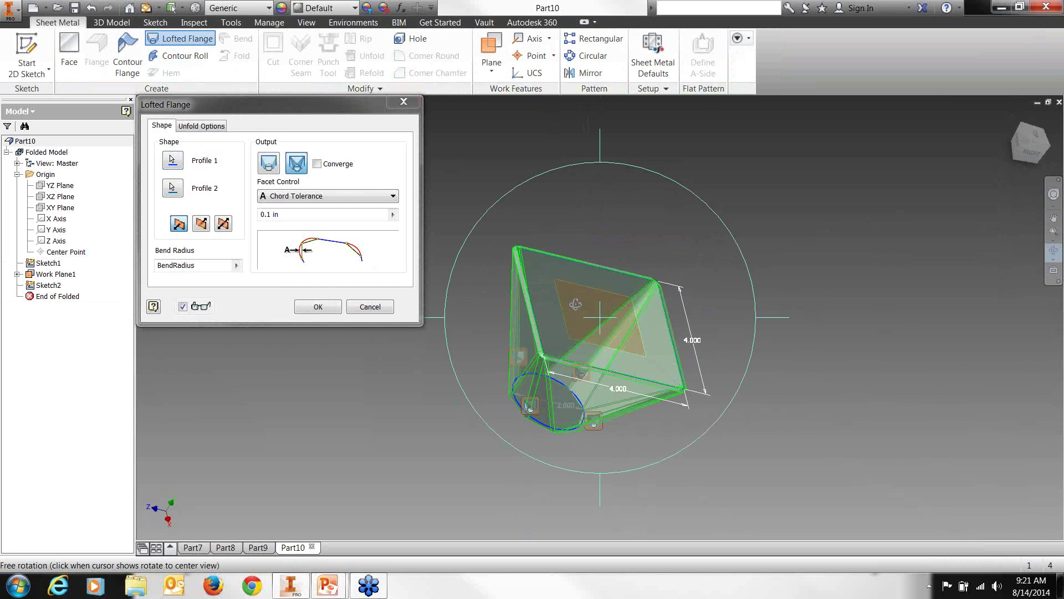
pyautogui.moveTo(575, 304); pyautogui.dragTo(571, 333)
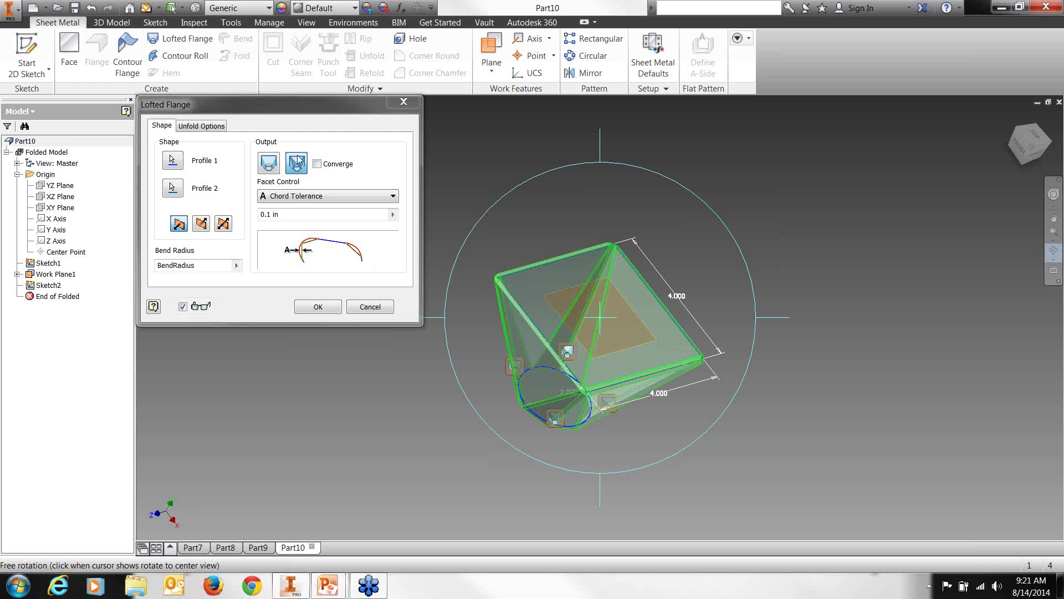
# Try Facet Angle and Facet Distance as the Lofted Flange's facet control and return it to Chord Tolerance.
pyautogui.click(298, 197)
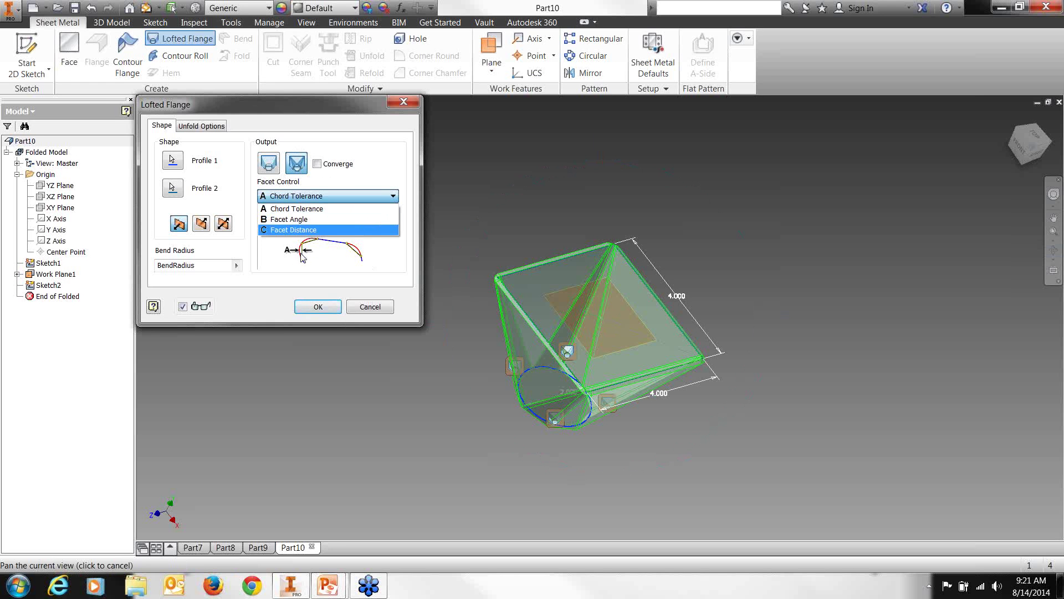
pyautogui.click(293, 220)
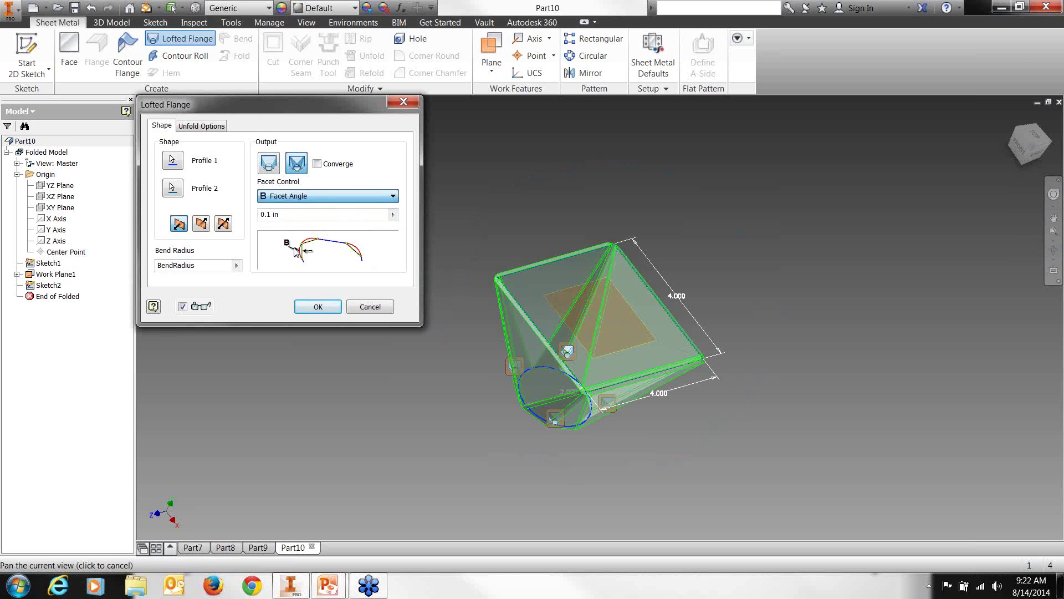
pyautogui.click(292, 199)
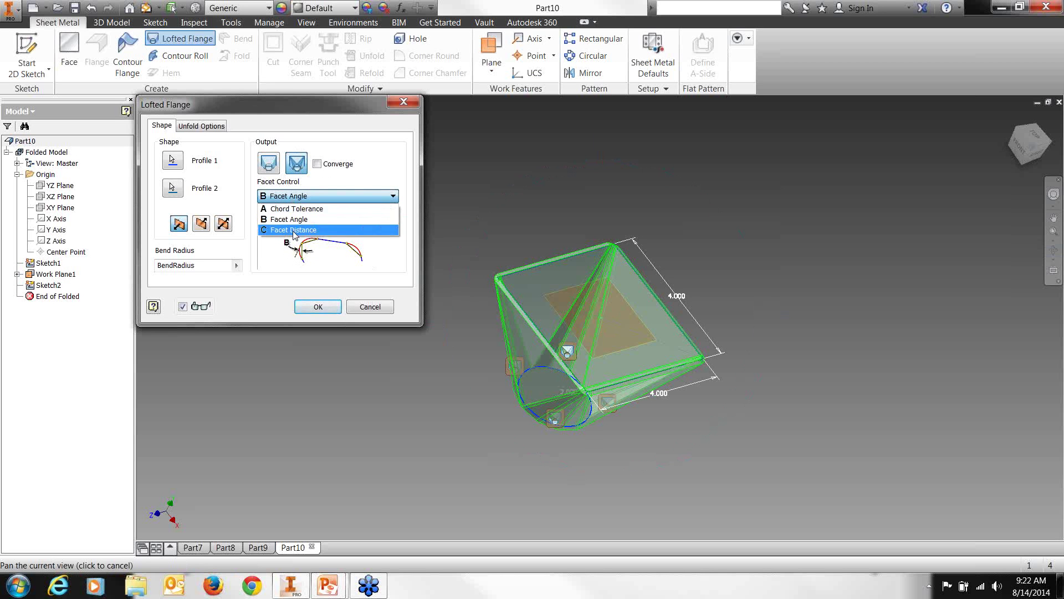
pyautogui.click(292, 229)
pyautogui.click(293, 199)
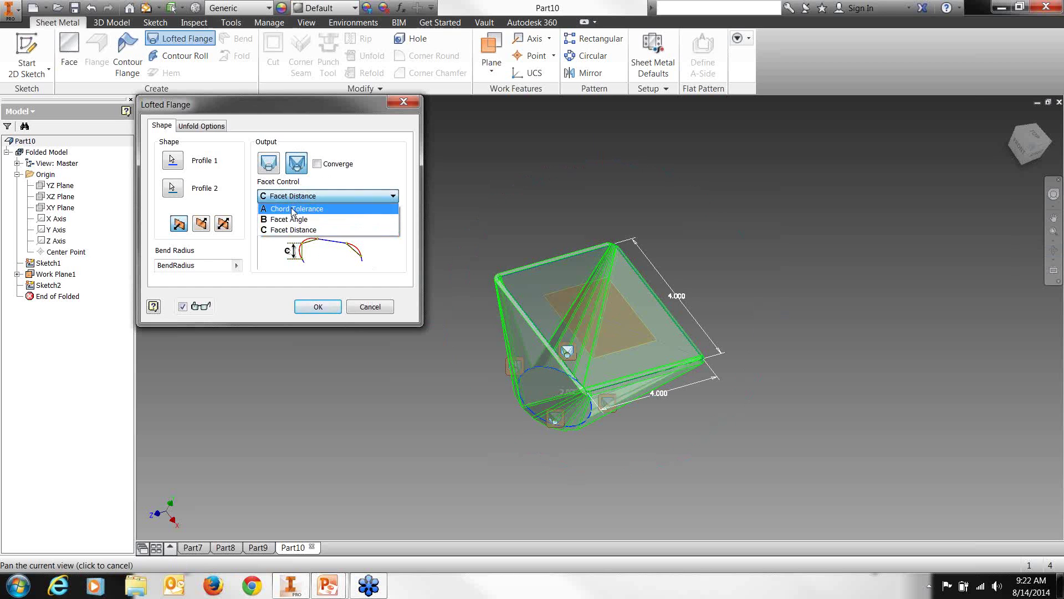
pyautogui.click(290, 212)
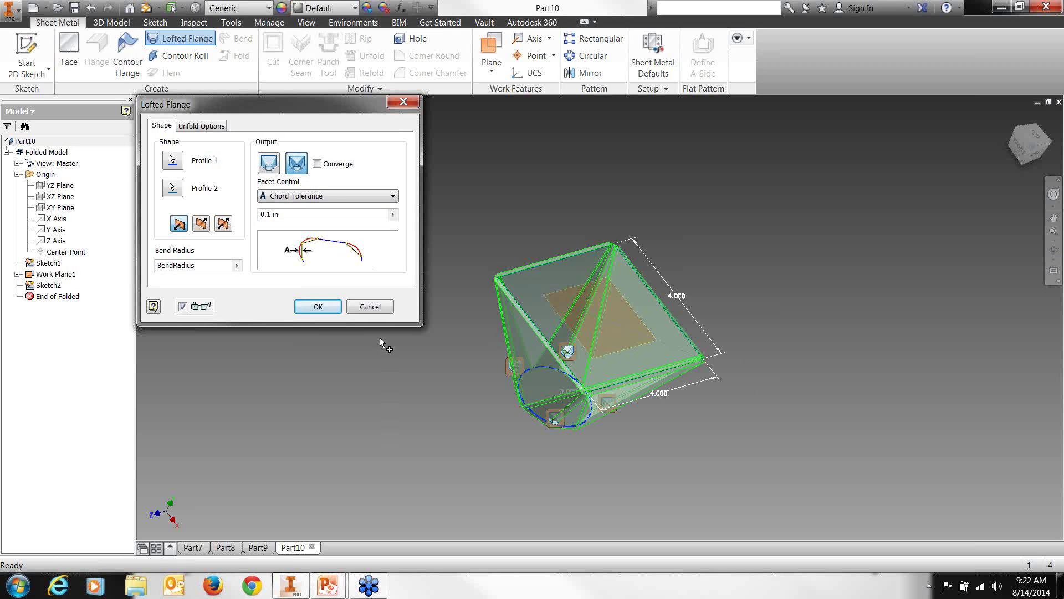
# Create the lofted flange with a 0.1 in chord tolerance and the Default_KFactor unfold rule.
pyautogui.click(205, 125)
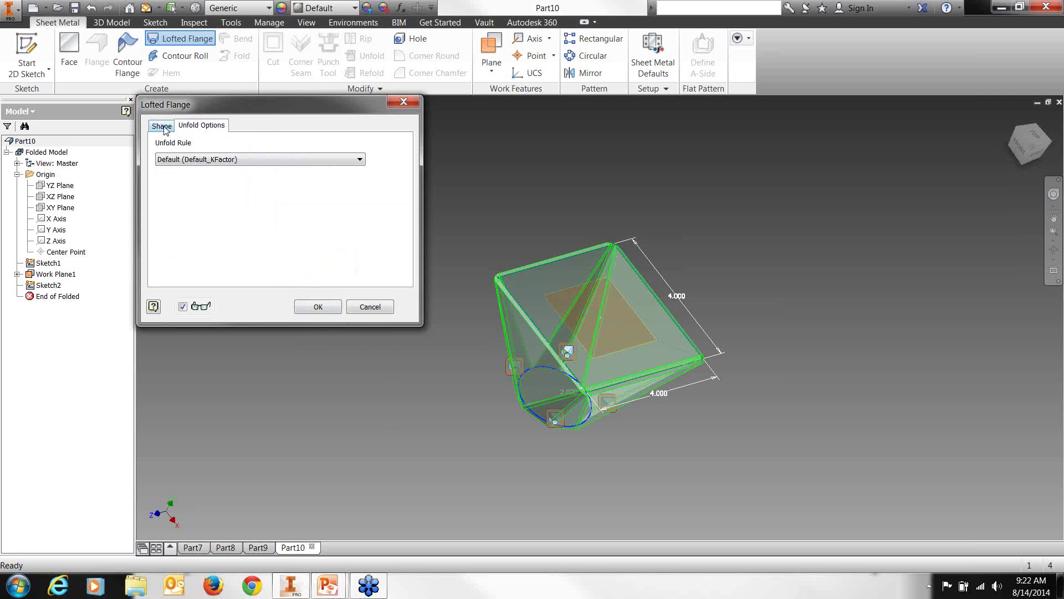
pyautogui.click(161, 126)
pyautogui.click(313, 306)
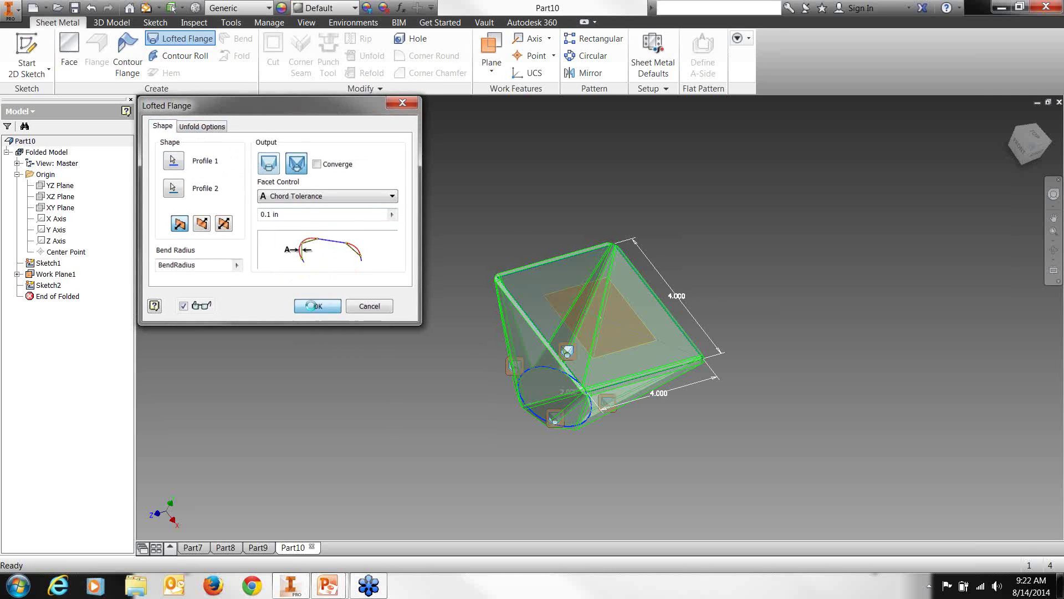
pyautogui.moveTo(480, 322); pyautogui.dragTo(463, 311, button='middle')
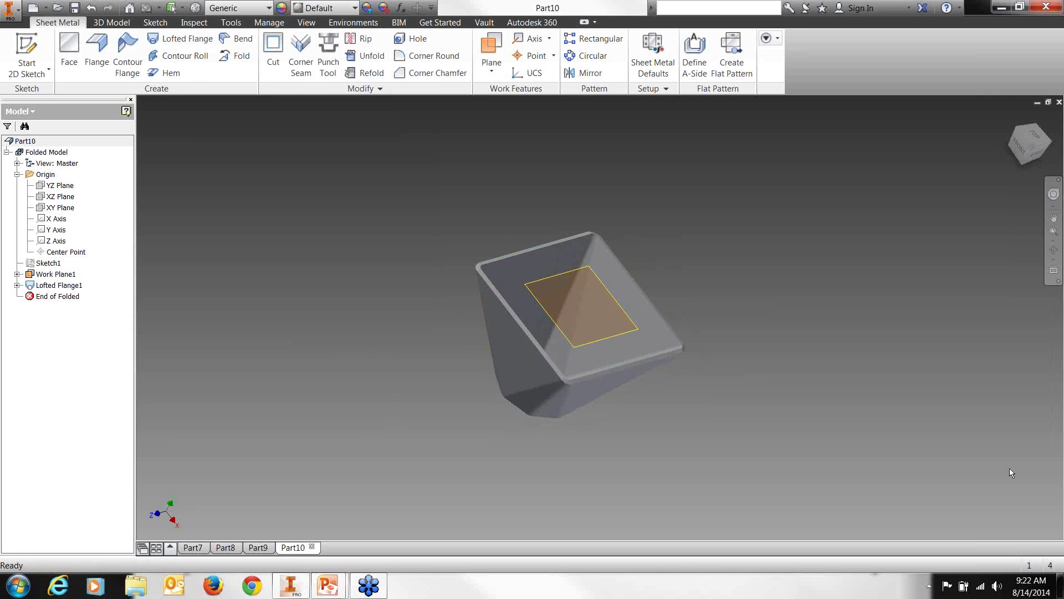
# Create a flat pattern from the unripped lofted flange and return to the folded part.
pyautogui.click(1054, 250)
pyautogui.moveTo(762, 312); pyautogui.dragTo(566, 317)
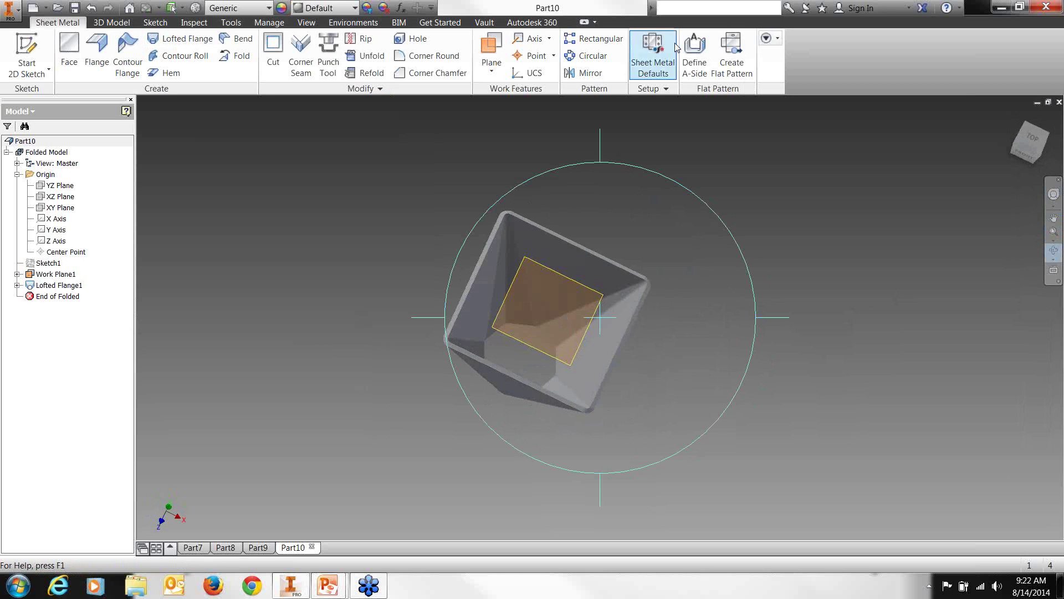
pyautogui.click(728, 49)
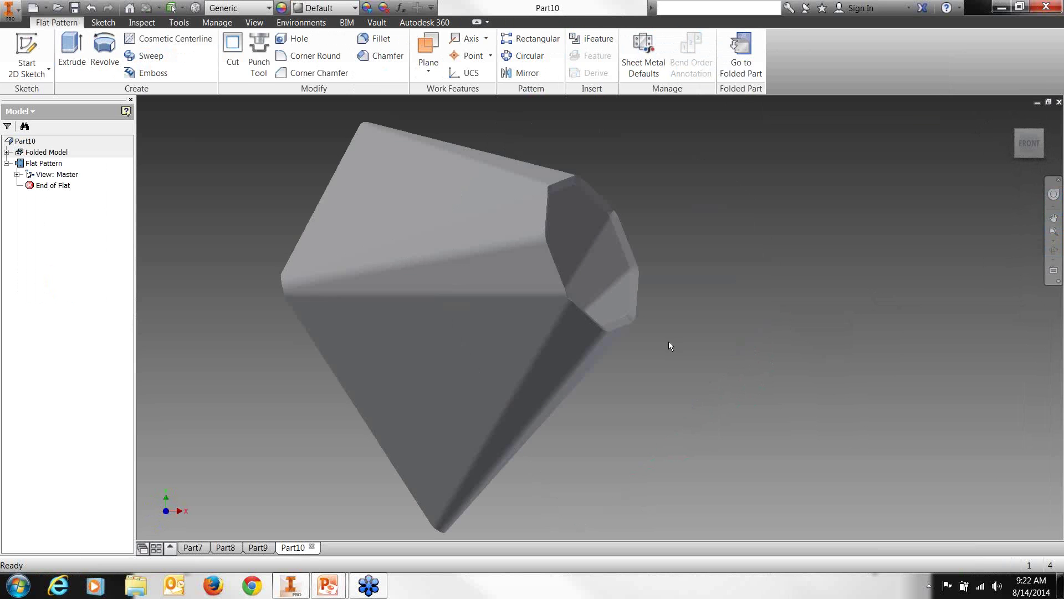
pyautogui.click(1053, 253)
pyautogui.click(735, 52)
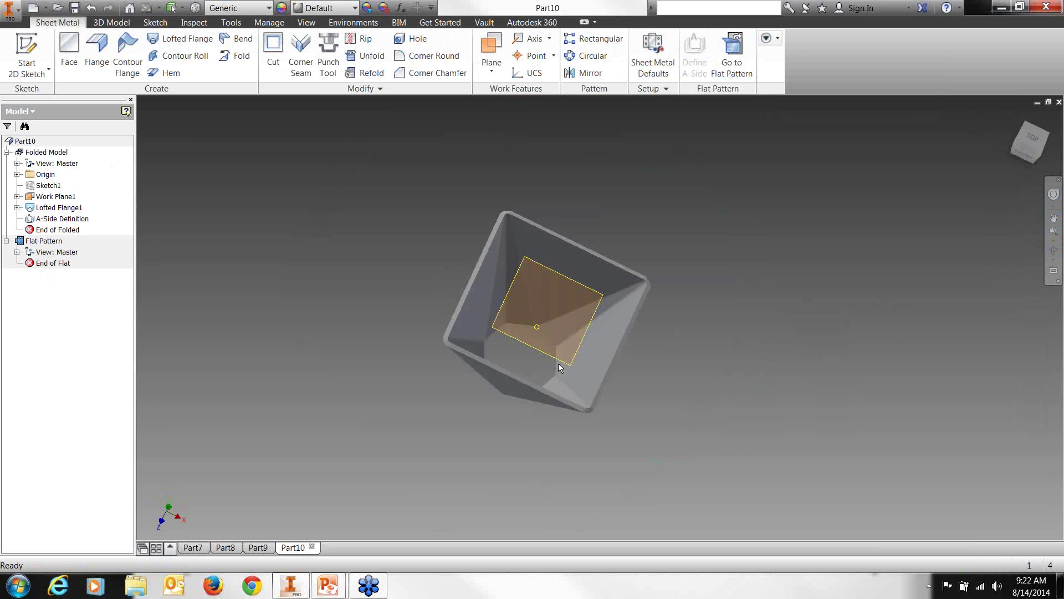
# Apply a Single Point rip to the front triangular face at its upper-left vertex and open the flat pattern.
pyautogui.click(1053, 250)
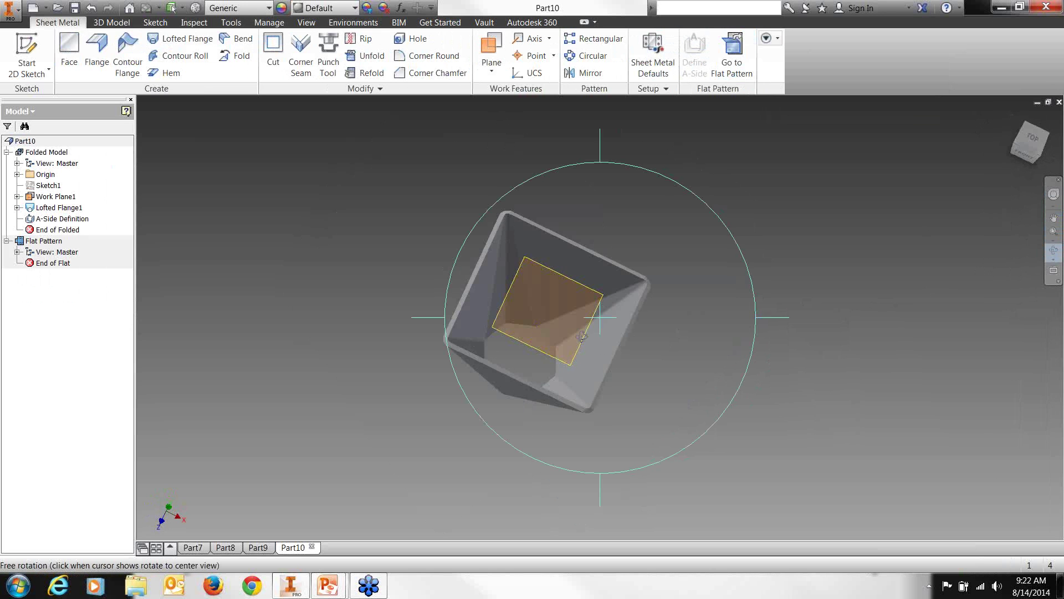
pyautogui.moveTo(582, 337); pyautogui.dragTo(524, 209)
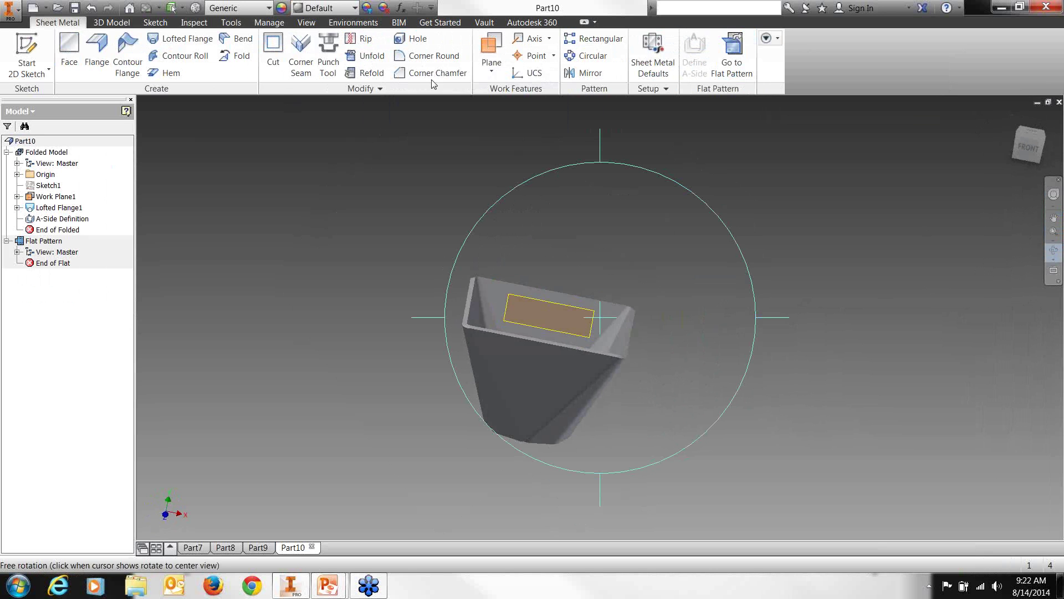
pyautogui.click(359, 40)
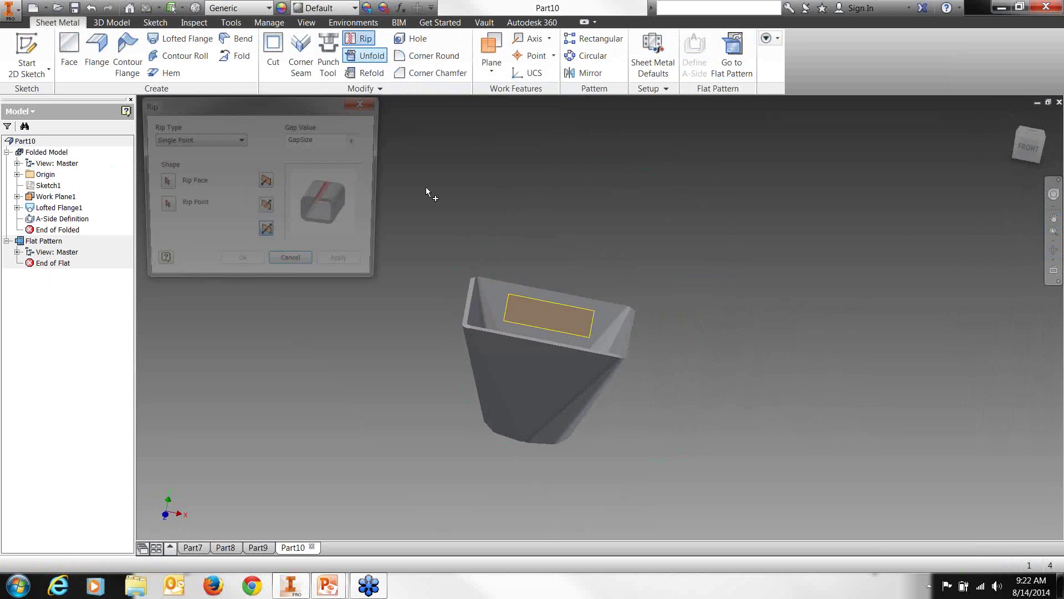
pyautogui.scroll(4, 533, 382)
pyautogui.click(537, 368)
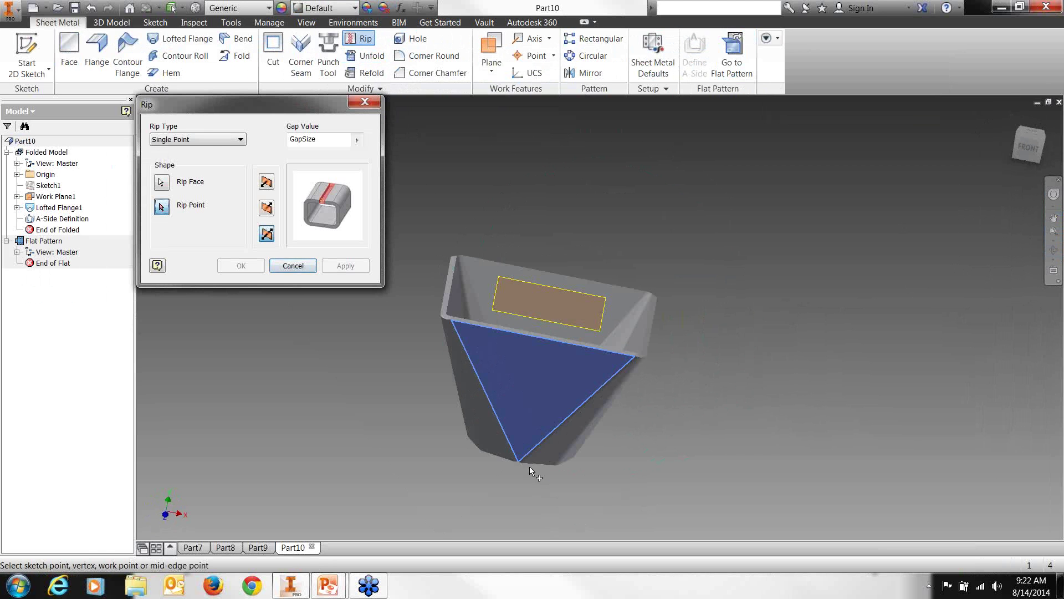
pyautogui.click(451, 321)
pyautogui.scroll(5, 469, 351)
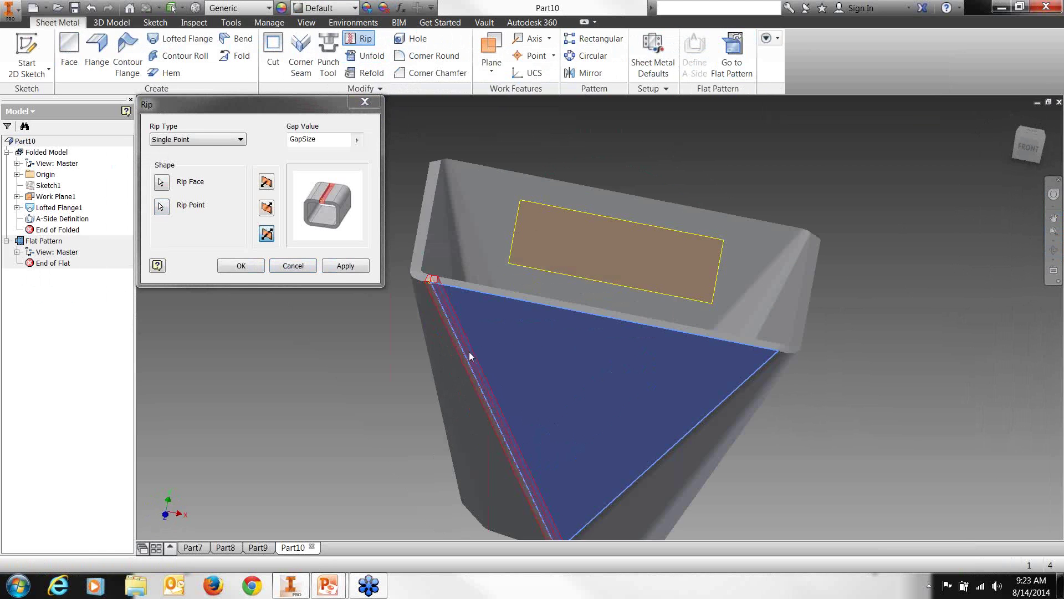
pyautogui.scroll(-5, 453, 363)
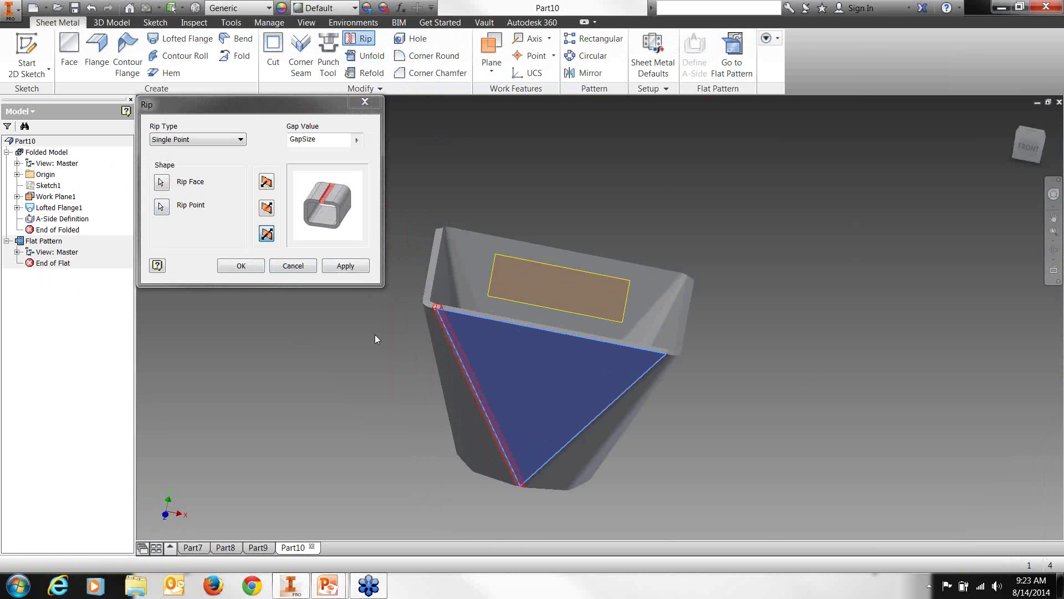
pyautogui.click(345, 267)
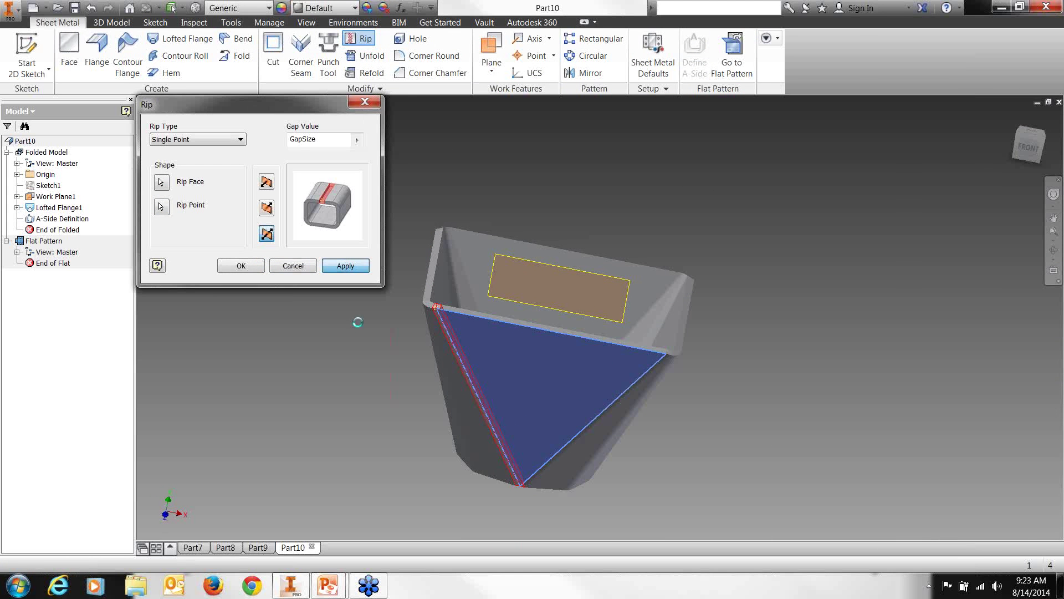
pyautogui.click(292, 265)
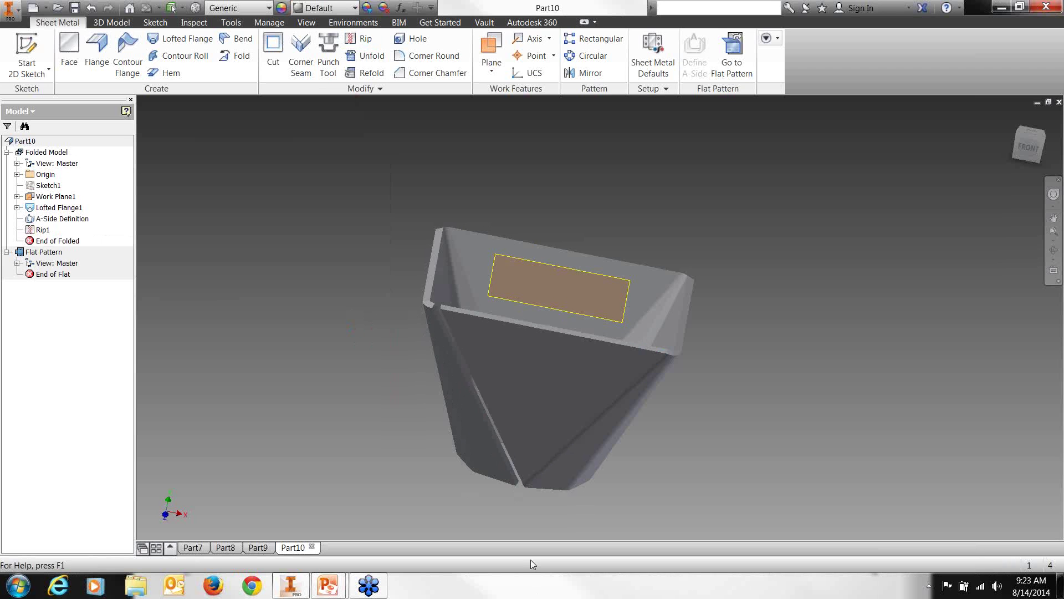
pyautogui.click(733, 51)
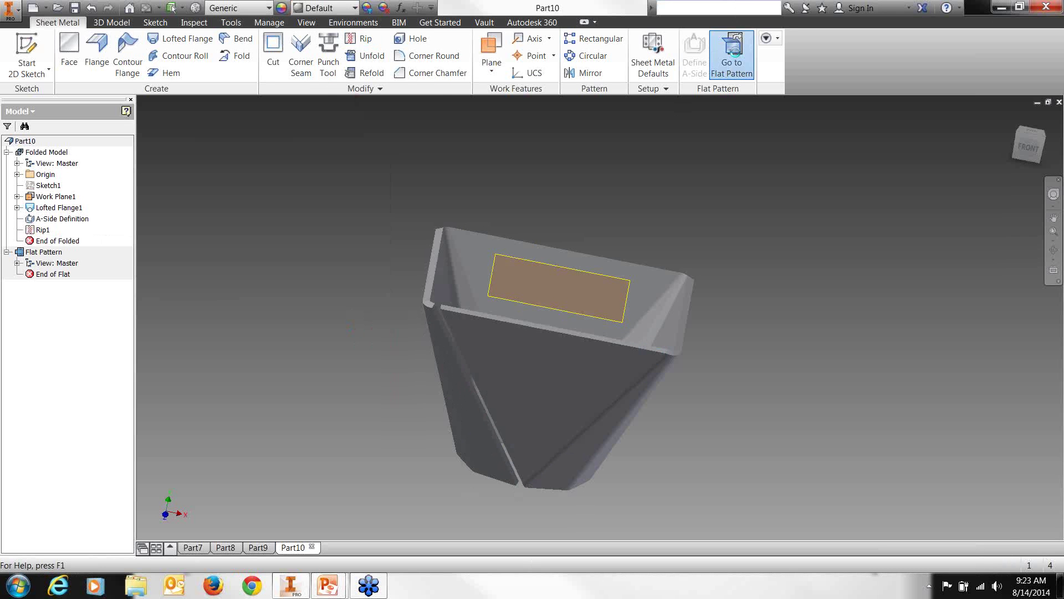
pyautogui.scroll(3, 509, 317)
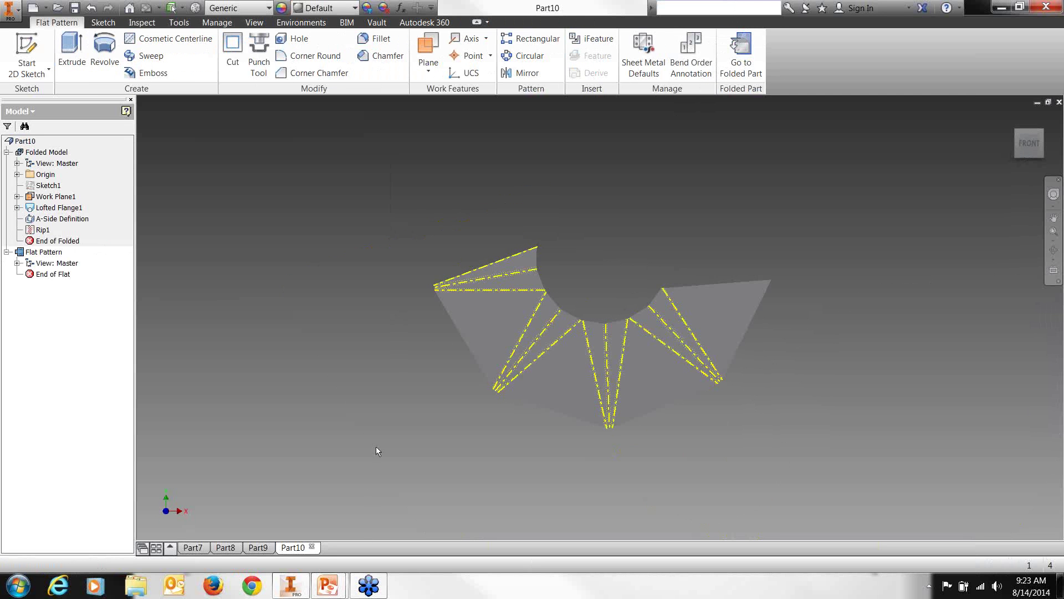
# Review the face, contour flange, contour roll sketch and lofted flange in Part7 through Part10 and return to Part7.
pyautogui.click(192, 548)
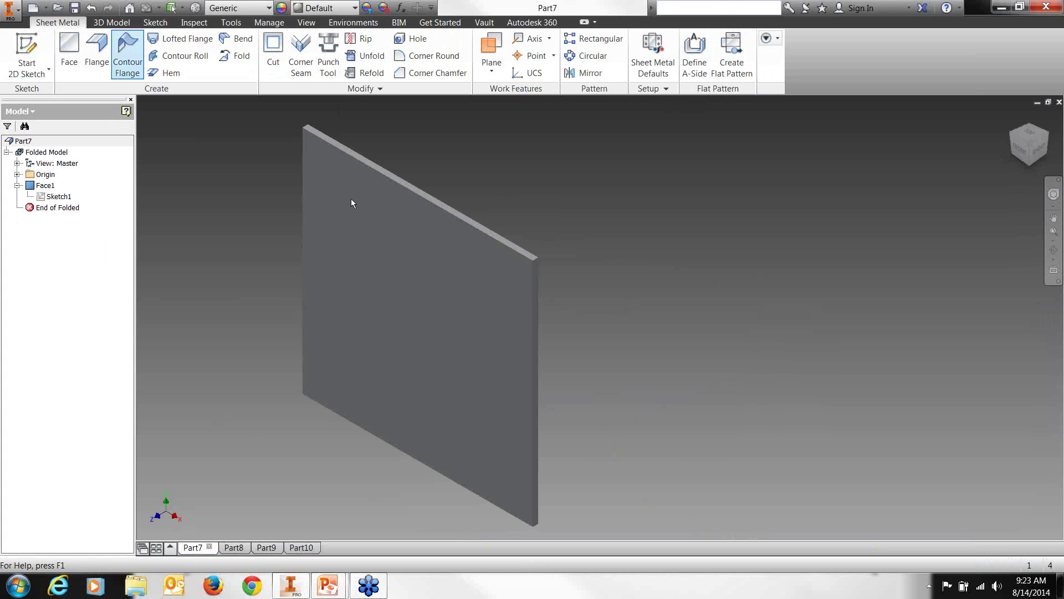
pyautogui.moveTo(437, 451); pyautogui.dragTo(682, 419, button='middle')
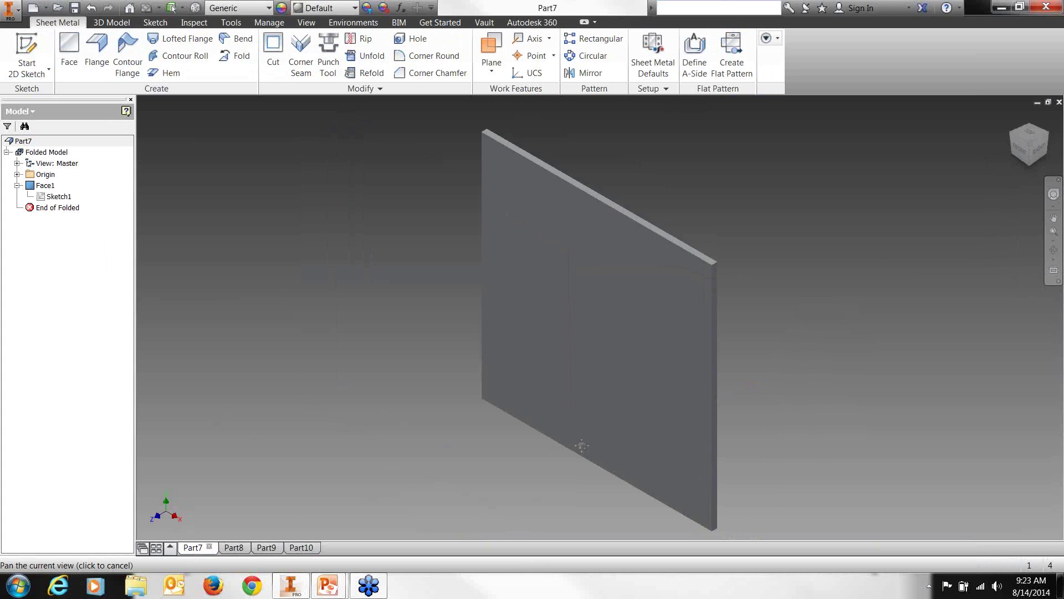
pyautogui.click(233, 547)
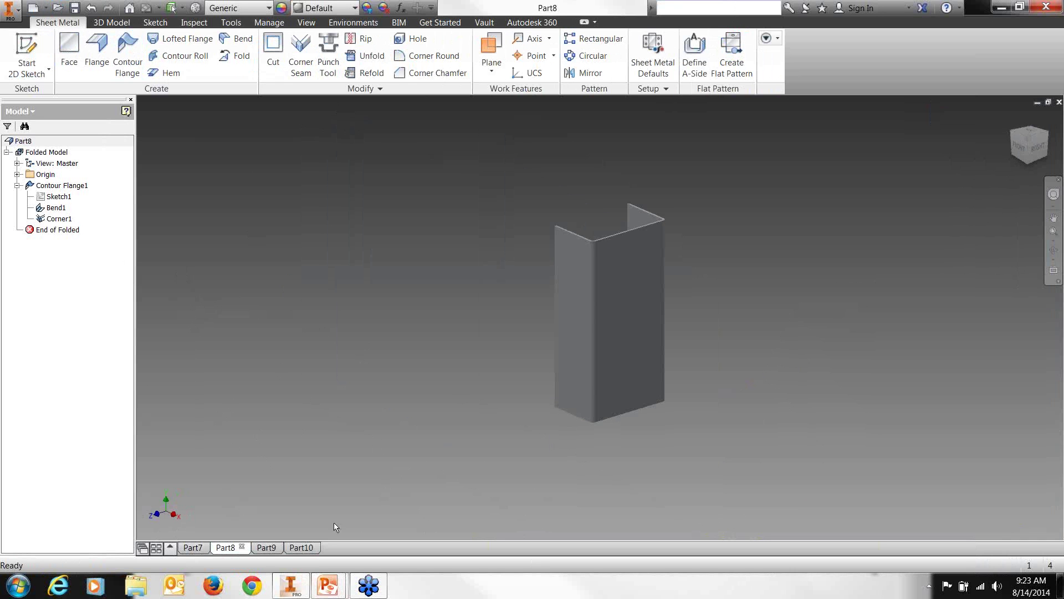
pyautogui.moveTo(265, 551)
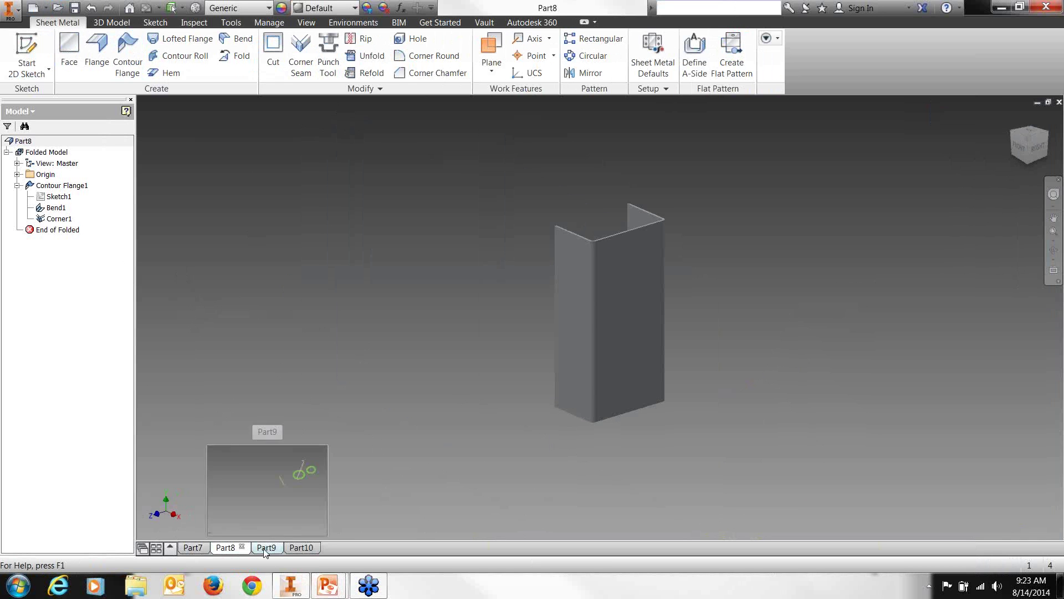
pyautogui.click(266, 549)
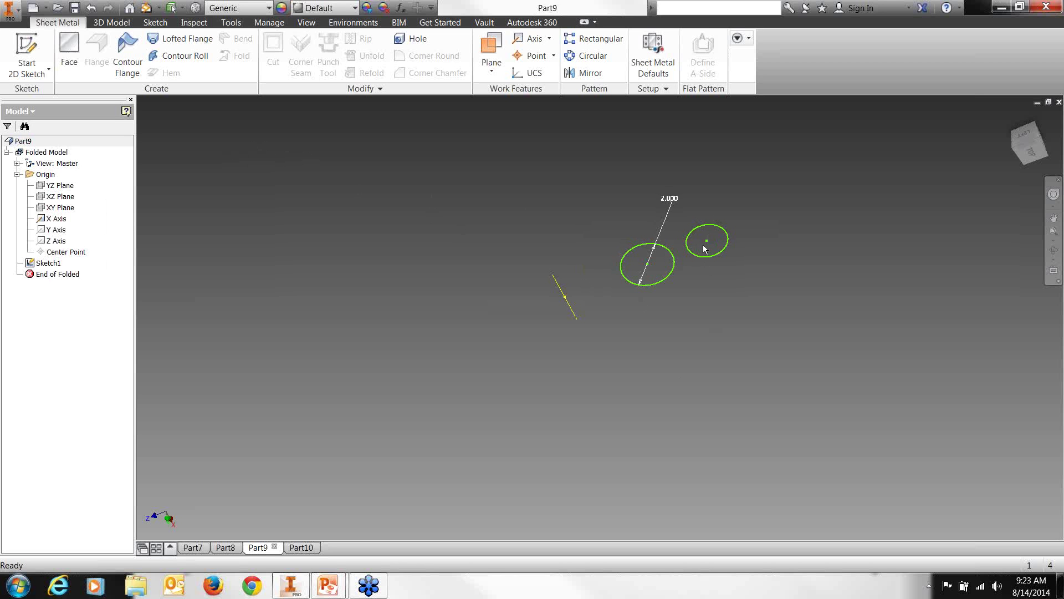
pyautogui.click(301, 547)
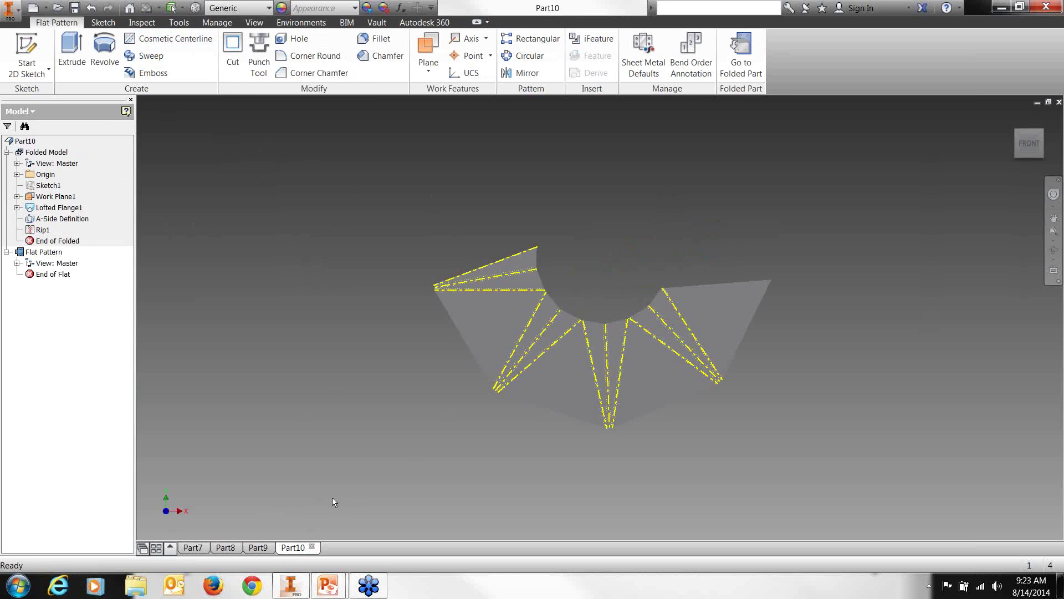
pyautogui.click(189, 549)
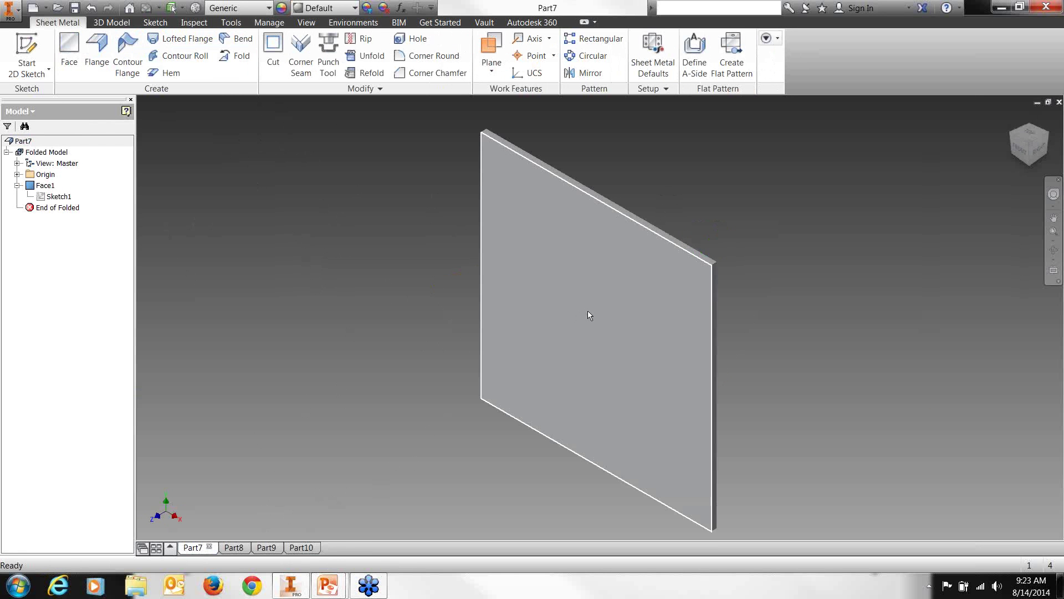
pyautogui.hotkey('alt', 'Tab')
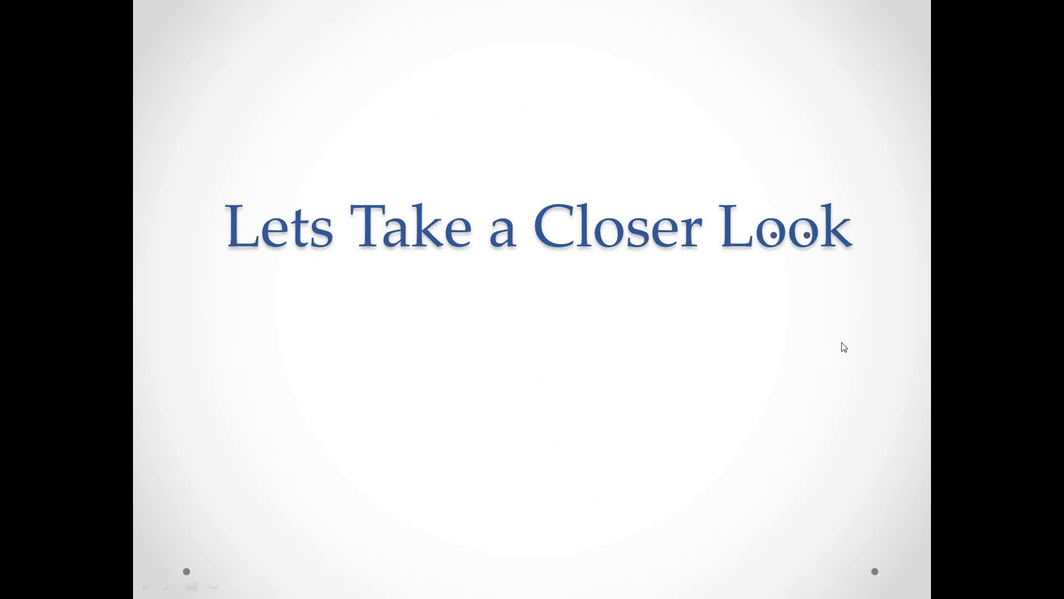
pyautogui.click(844, 347)
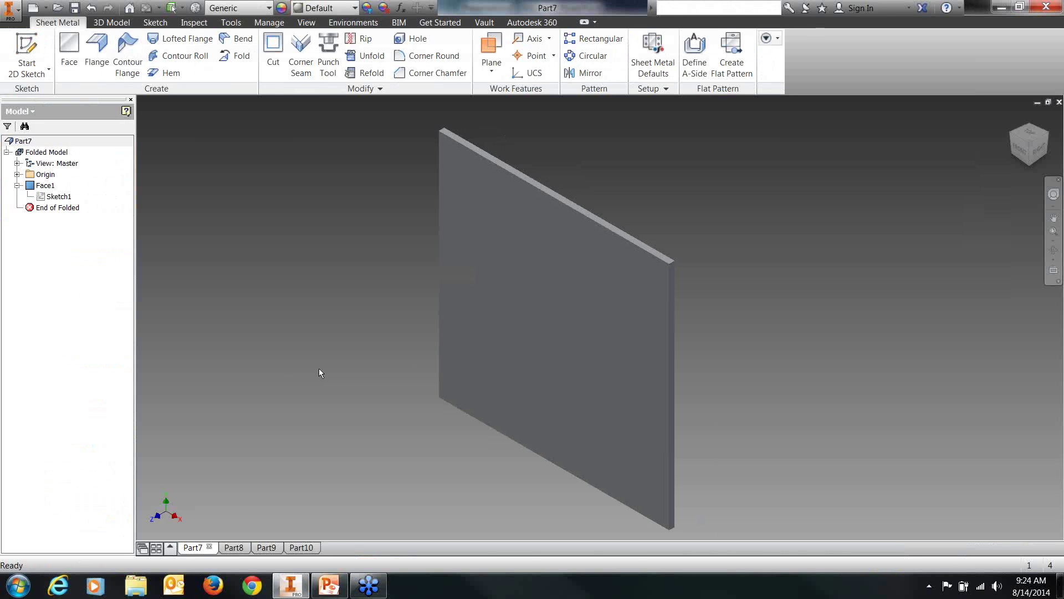
# Examine the Part7 sheet metal face from the front and from a slightly rotated angle that shows its thickness.
pyautogui.moveTo(352, 273); pyautogui.dragTo(374, 283, button='middle')
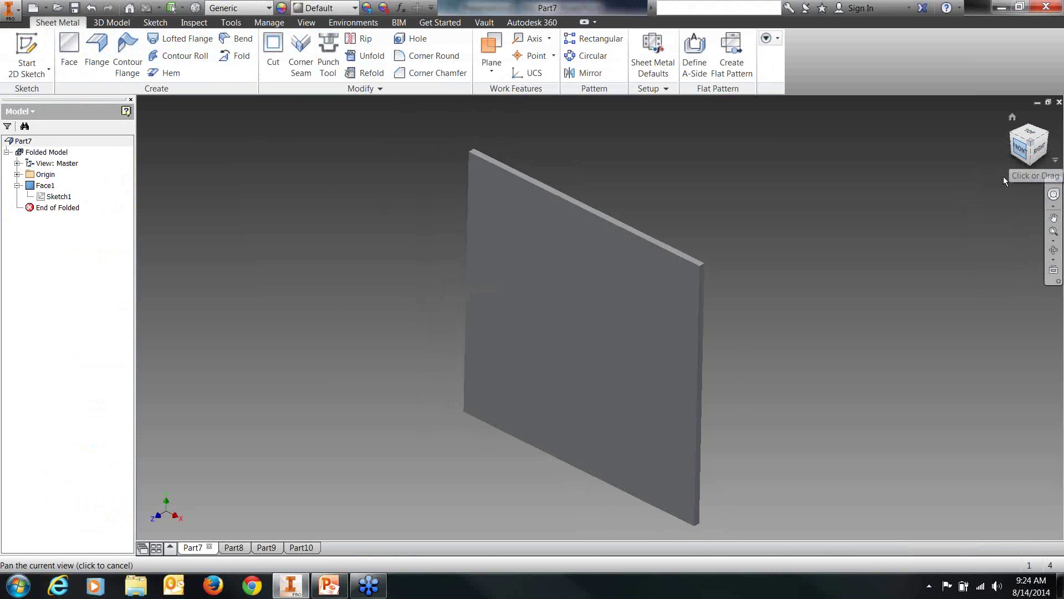
pyautogui.click(1021, 159)
pyautogui.click(1053, 250)
pyautogui.scroll(5, 593, 318)
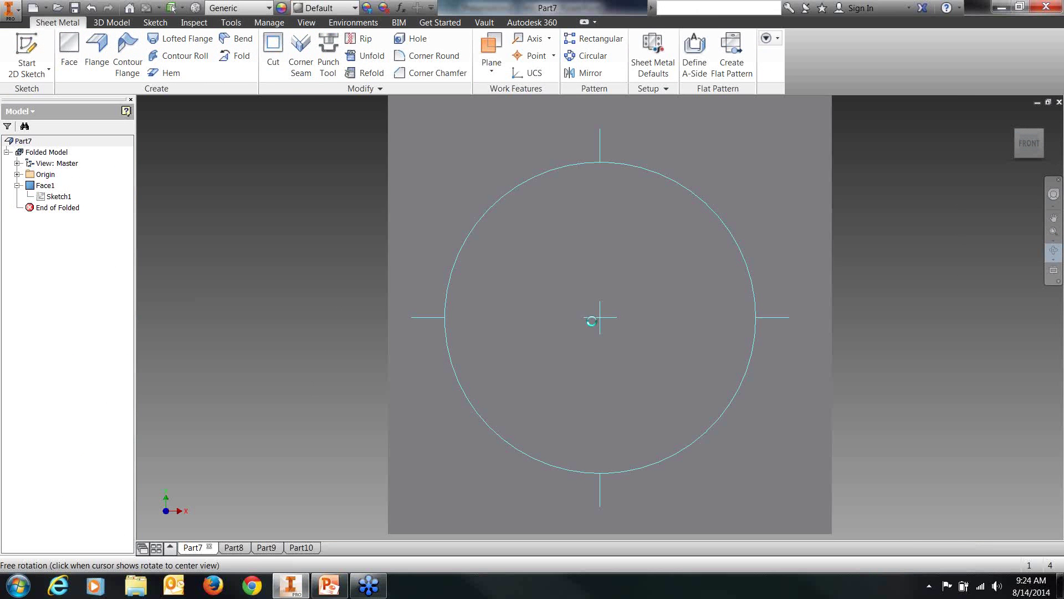
pyautogui.moveTo(593, 318); pyautogui.dragTo(585, 315)
pyautogui.scroll(-5, 588, 314)
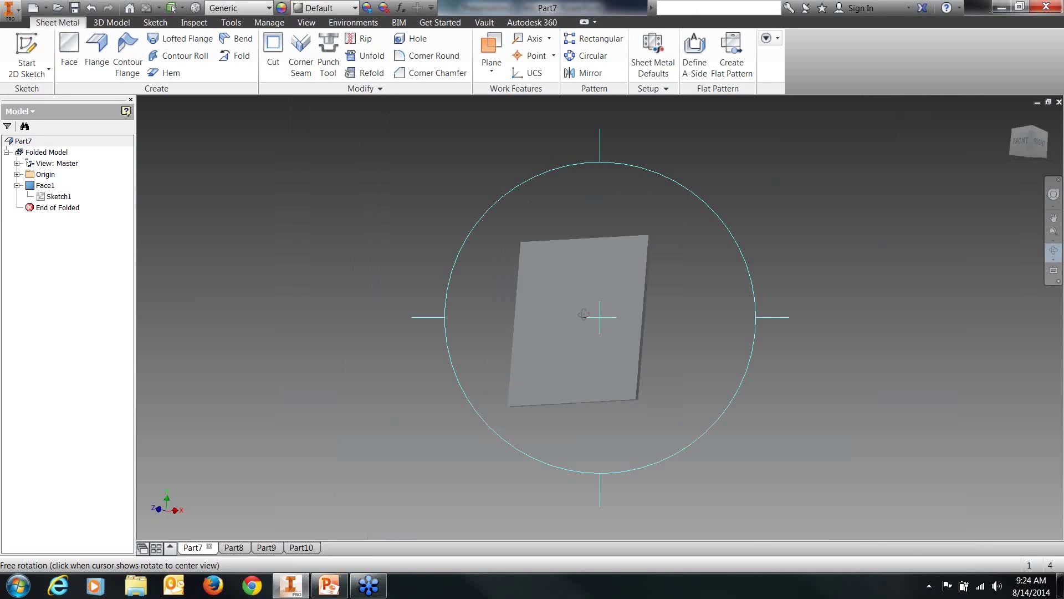
pyautogui.moveTo(589, 314); pyautogui.dragTo(489, 352, button='middle')
pyautogui.scroll(2, 489, 352)
pyautogui.moveTo(490, 351); pyautogui.dragTo(499, 340)
pyautogui.rightClick(642, 250)
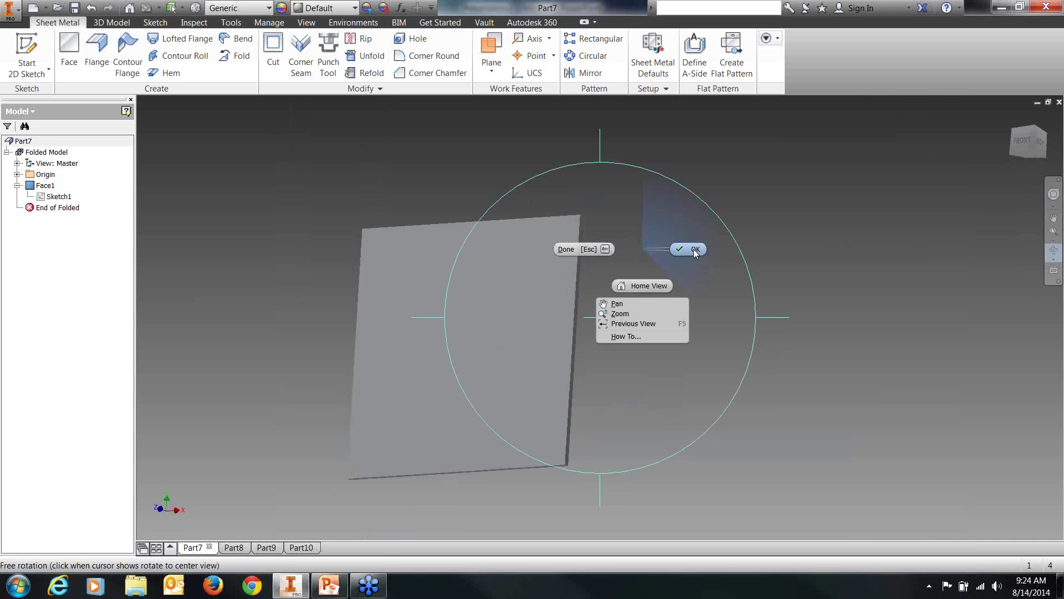
pyautogui.click(693, 250)
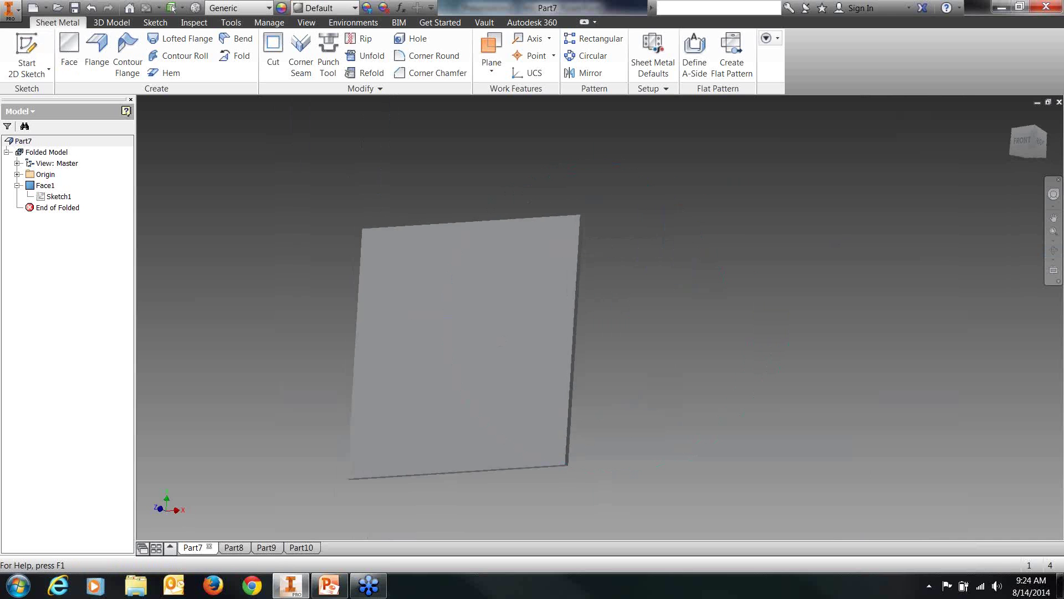
# Start a flange on the upper edge of the Part7 face and inspect its bend preview from the side.
pyautogui.click(96, 49)
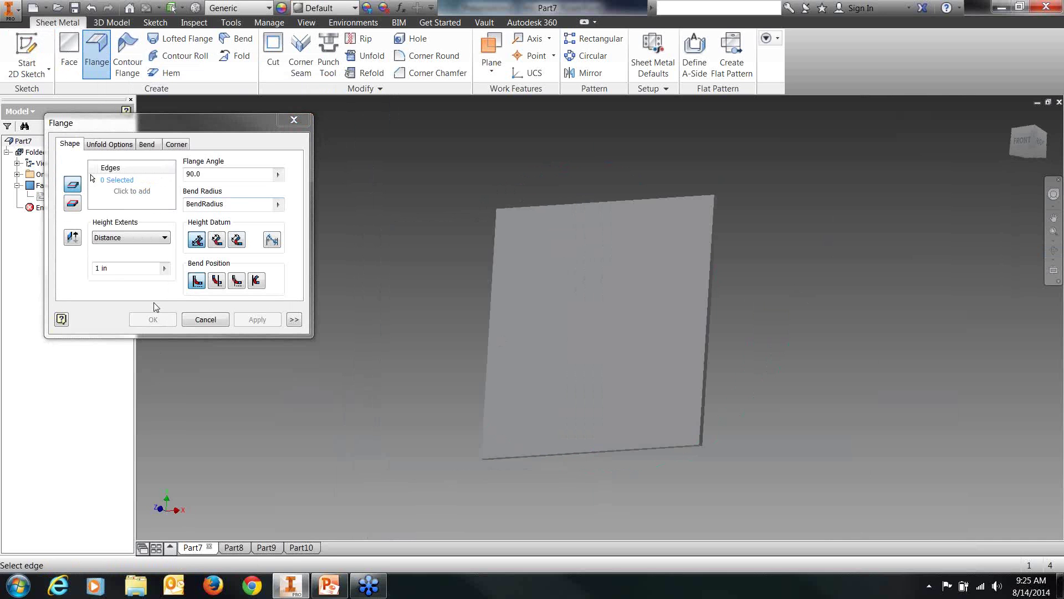
pyautogui.click(556, 208)
pyautogui.scroll(5, 550, 200)
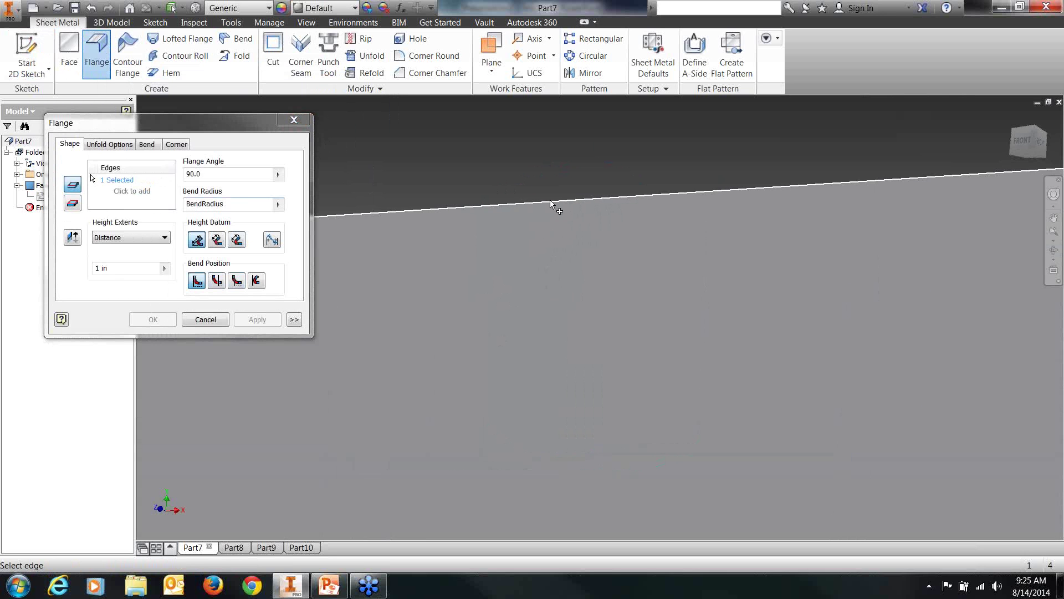
pyautogui.scroll(-5, 551, 214)
pyautogui.click(1054, 250)
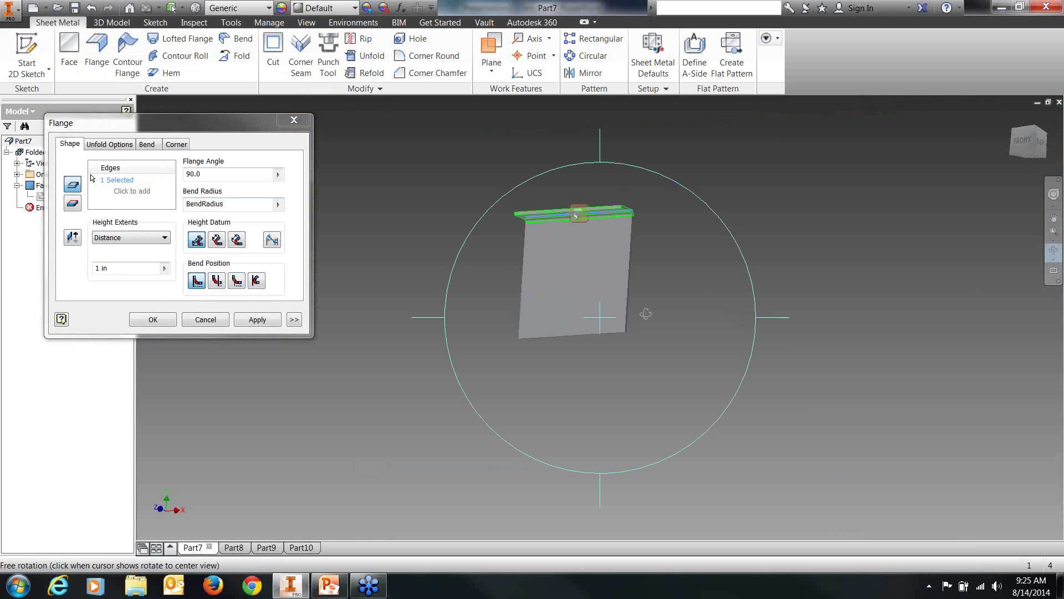
pyautogui.moveTo(645, 314); pyautogui.dragTo(589, 305)
pyautogui.scroll(4, 591, 217)
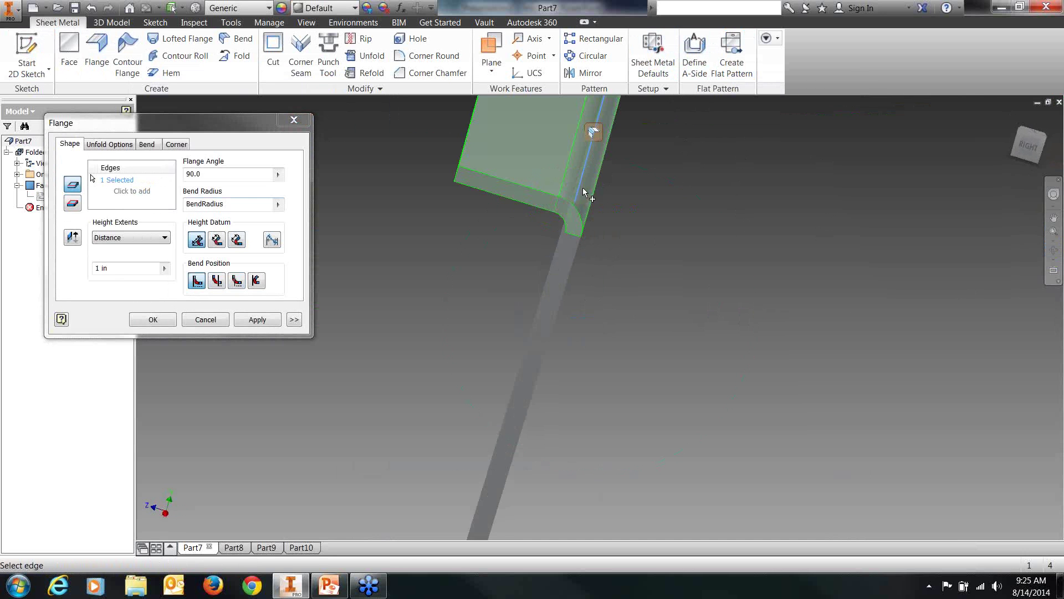
pyautogui.moveTo(593, 214); pyautogui.dragTo(596, 268, button='middle')
pyautogui.scroll(-2, 595, 270)
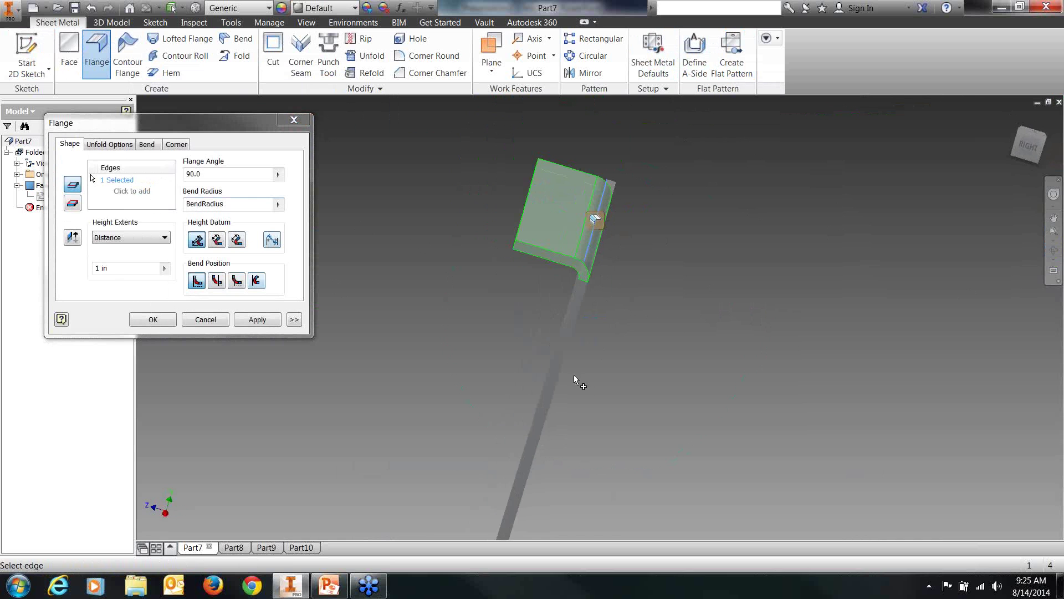
# Add the right, left and lower edges of the face to the flange selection.
pyautogui.click(1053, 249)
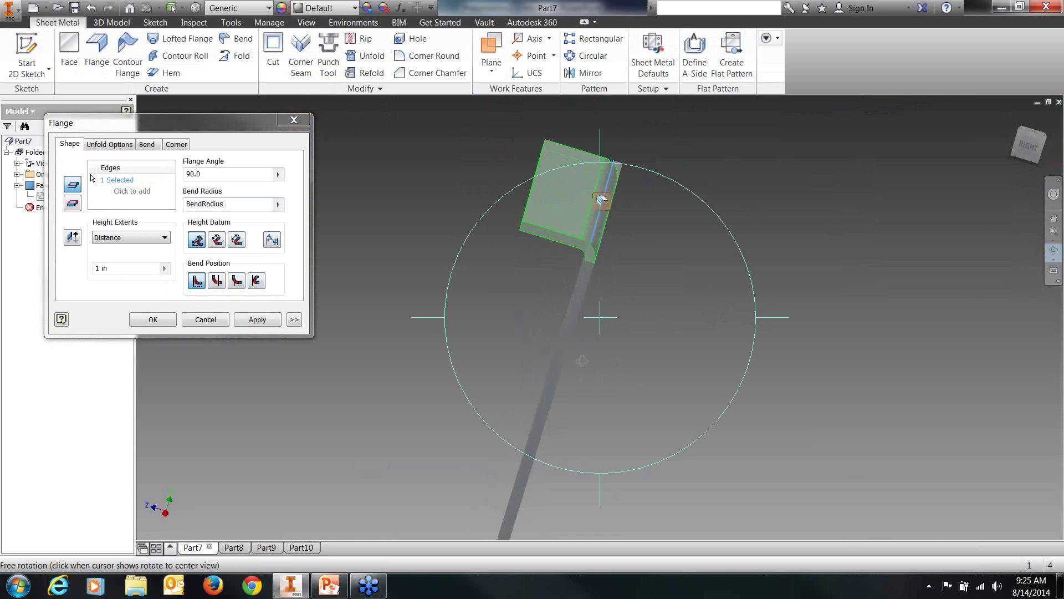
pyautogui.moveTo(599, 319); pyautogui.dragTo(662, 275)
pyautogui.rightClick(663, 274)
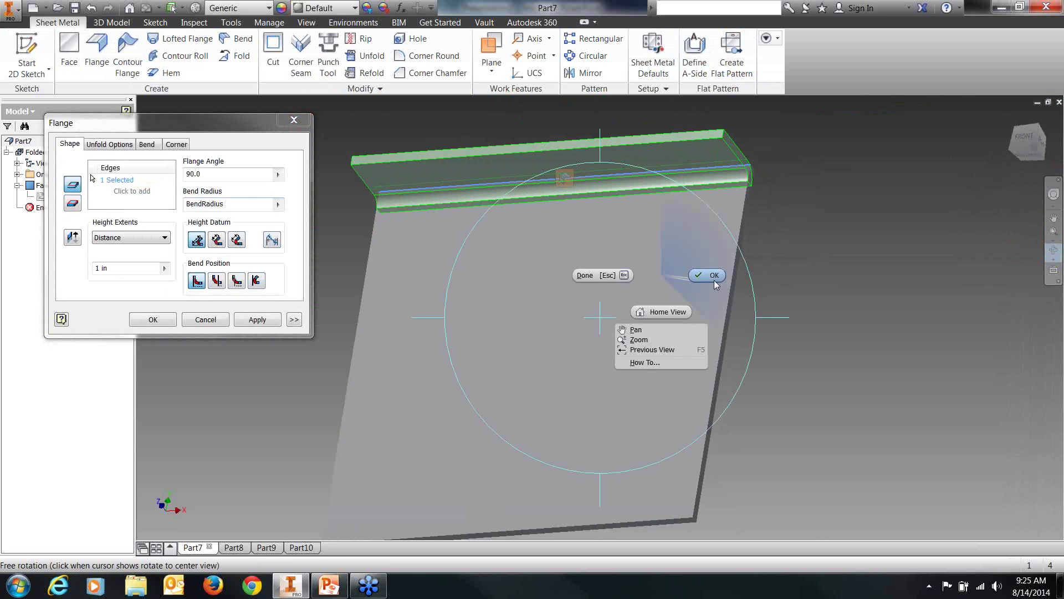
pyautogui.click(714, 277)
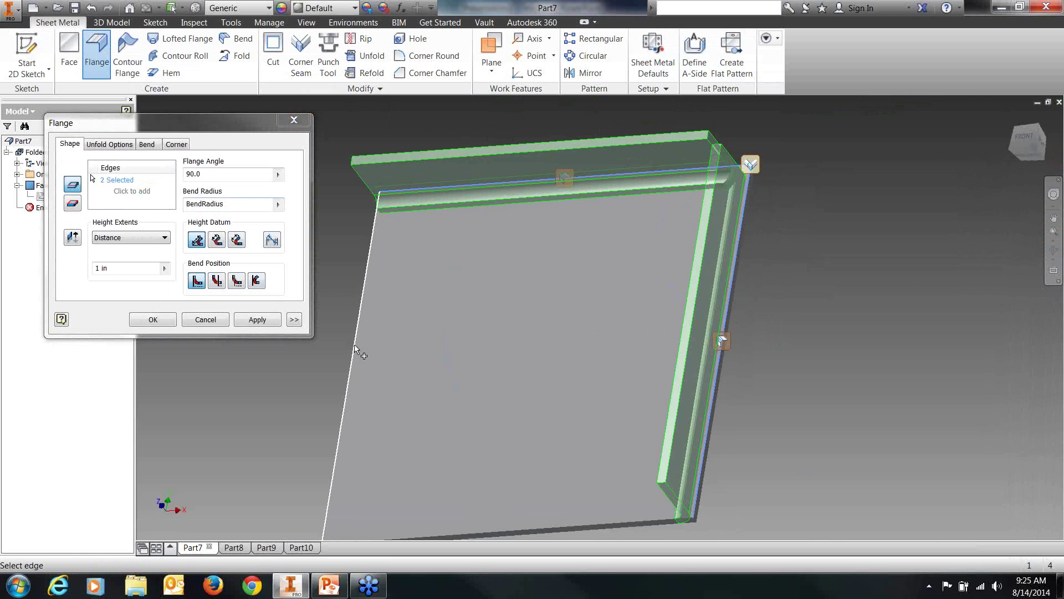
pyautogui.click(373, 383)
pyautogui.moveTo(456, 419); pyautogui.dragTo(562, 310, button='middle')
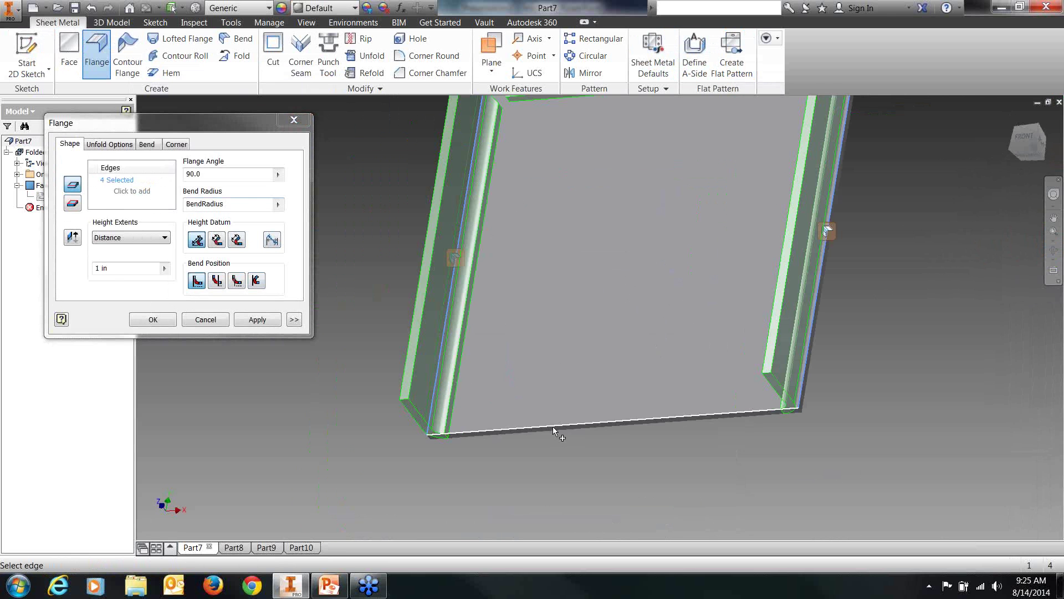
pyautogui.click(553, 427)
pyautogui.scroll(-3, 721, 455)
pyautogui.moveTo(782, 437); pyautogui.dragTo(714, 467, button='middle')
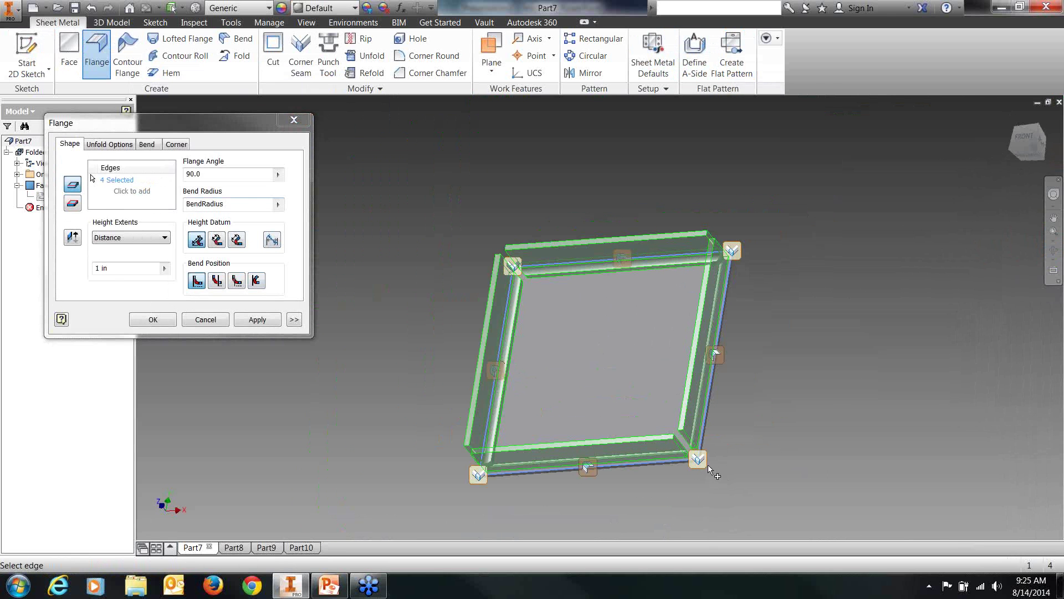
pyautogui.keyDown('shift'); pyautogui.moveTo(710, 468); pyautogui.dragTo(803, 361, button='middle'); pyautogui.keyUp('shift')
pyautogui.scroll(3, 804, 361)
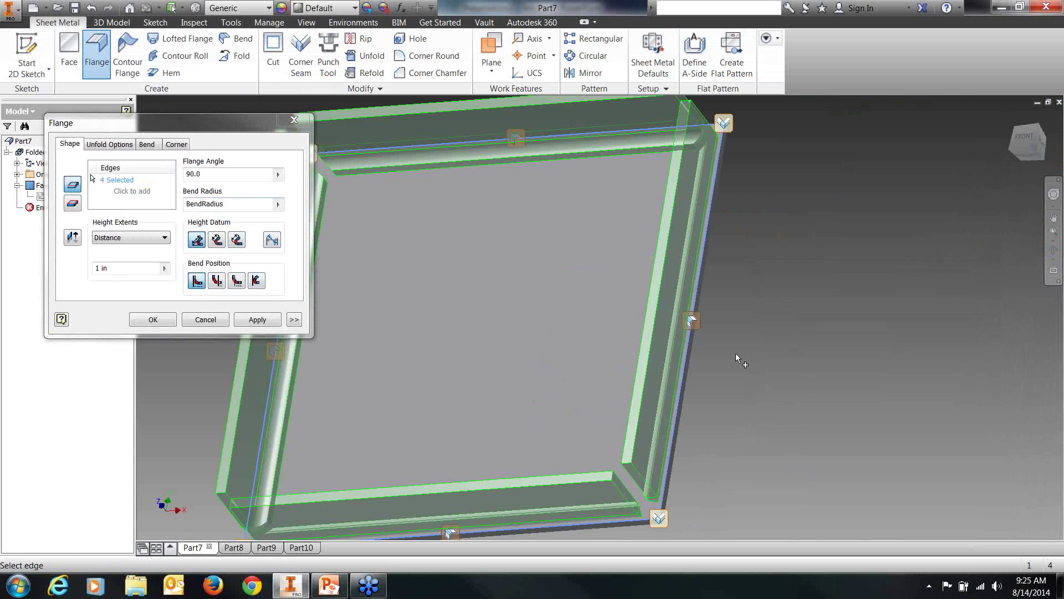
pyautogui.scroll(-4, 736, 354)
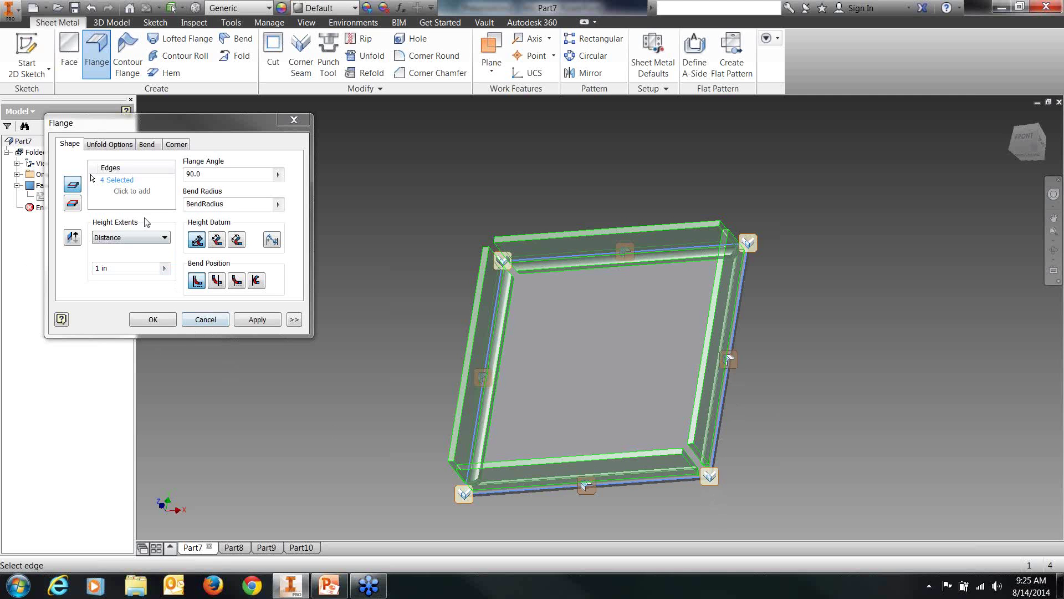
# Set the flange height distance to 4 in and examine the box-shaped preview from another angle.
pyautogui.click(118, 268)
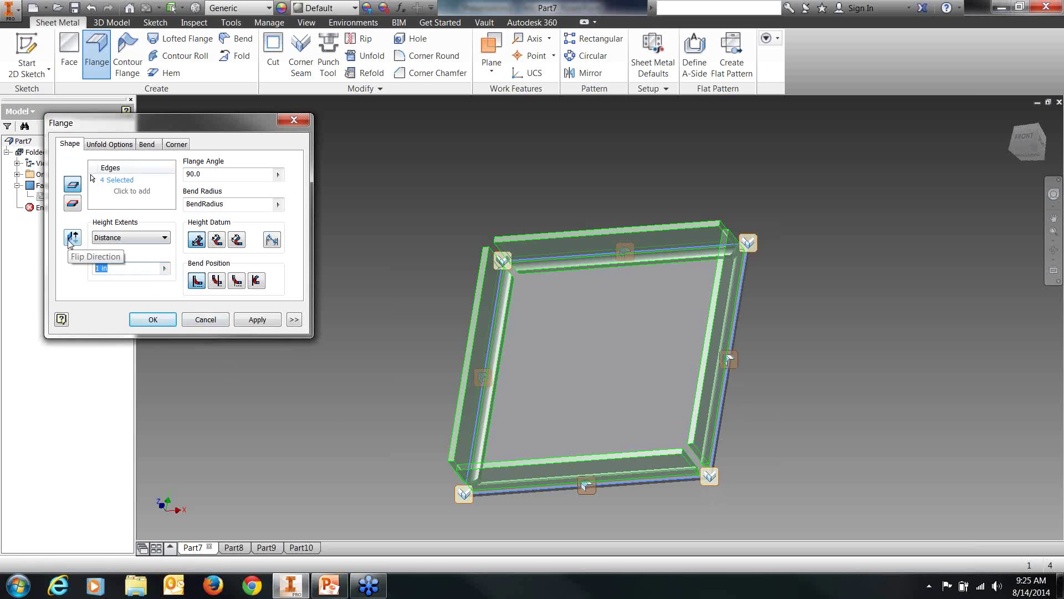
pyautogui.write('4')
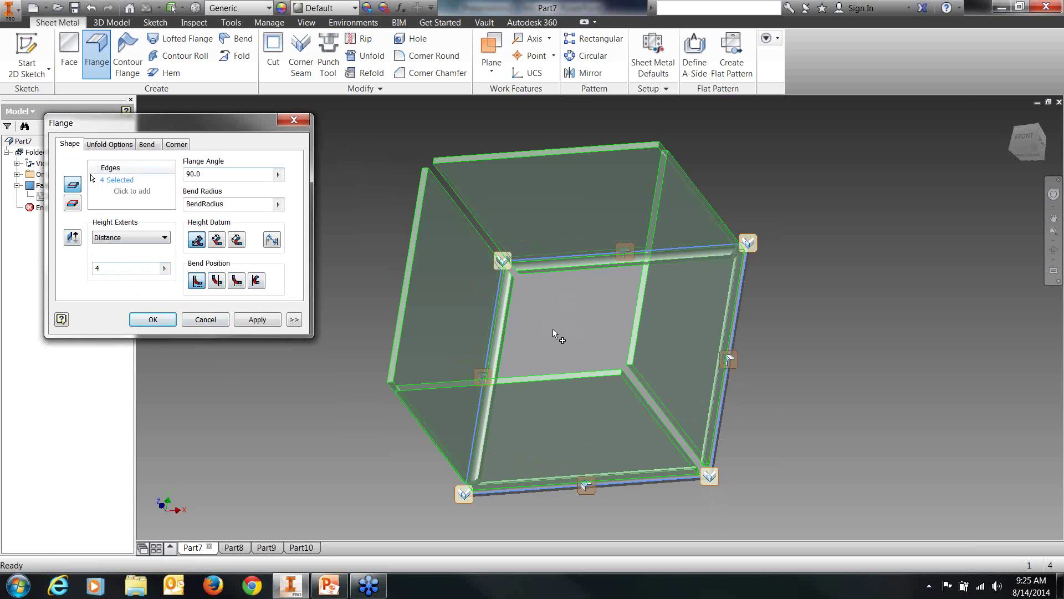
pyautogui.scroll(3, 553, 329)
pyautogui.scroll(-5, 553, 329)
pyautogui.click(1053, 249)
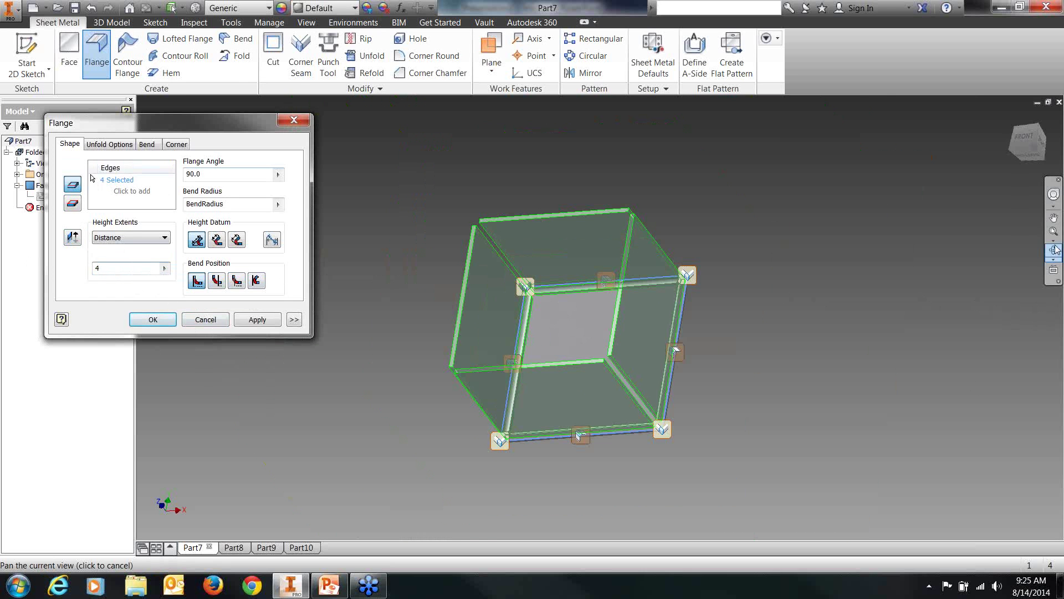
pyautogui.click(1056, 253)
pyautogui.moveTo(624, 319); pyautogui.dragTo(738, 370)
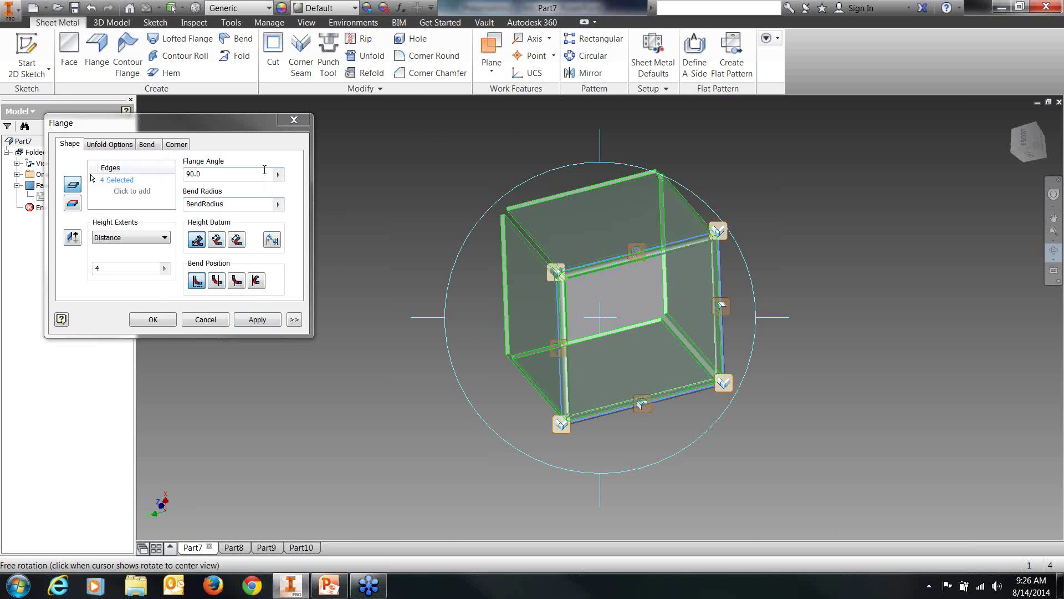
# Try a 45-degree flange angle and set it back to 90 degrees.
pyautogui.click(224, 176)
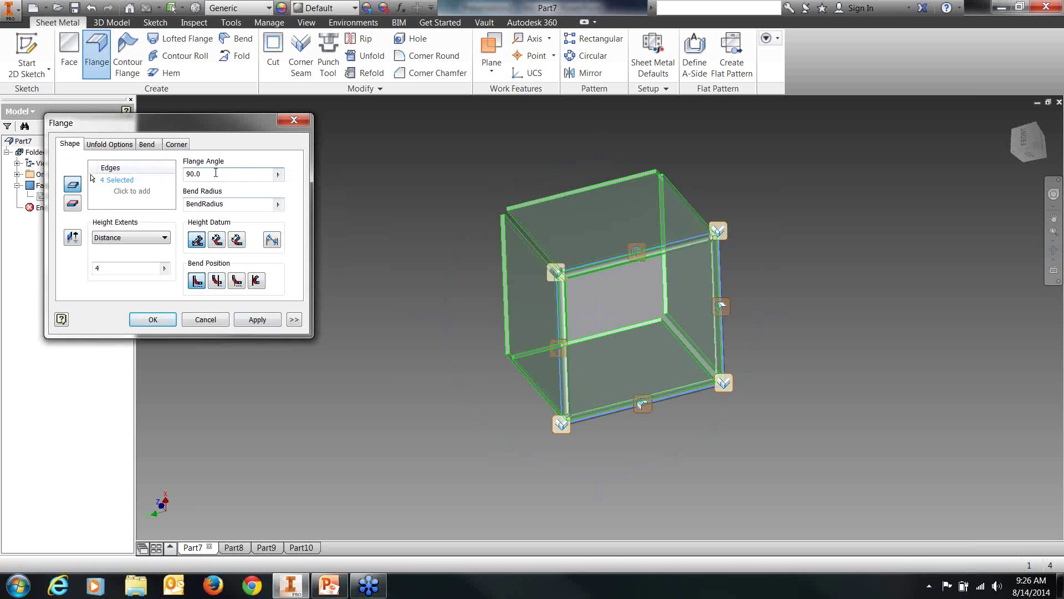
pyautogui.moveTo(216, 173); pyautogui.dragTo(161, 157)
pyautogui.write('45')
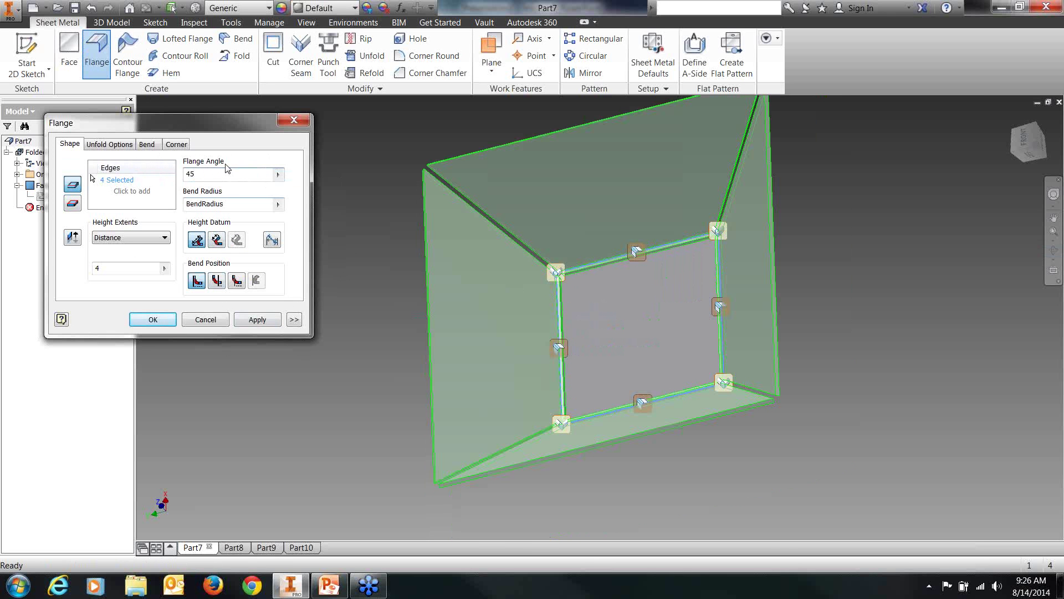
pyautogui.moveTo(194, 173); pyautogui.dragTo(169, 180)
pyautogui.write('9')
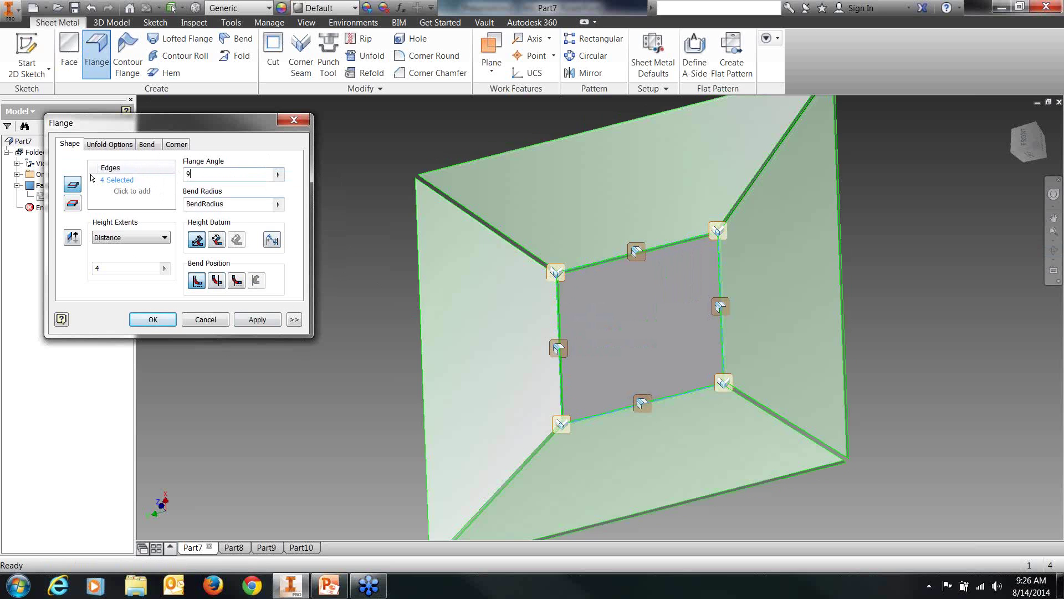
pyautogui.write('0')
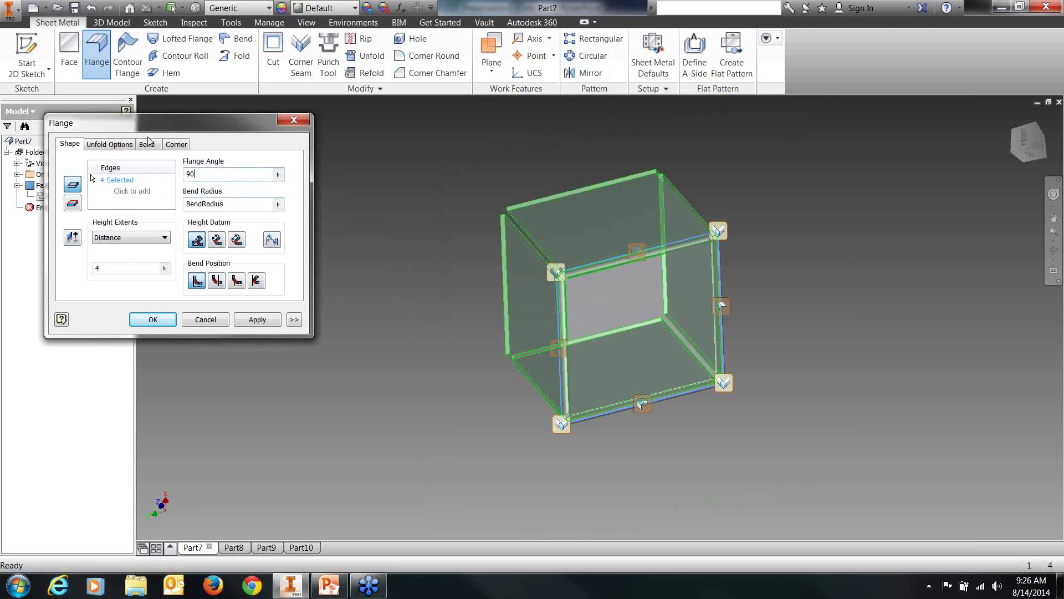
# Review the flange's unfold rule and bend relief settings and open its corner settings.
pyautogui.click(97, 145)
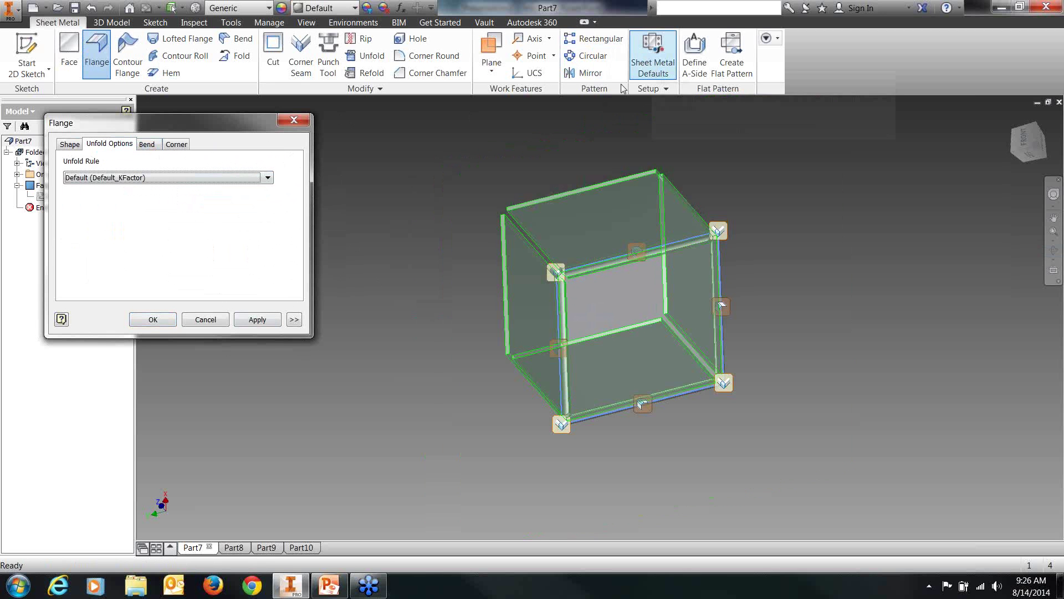
pyautogui.click(154, 145)
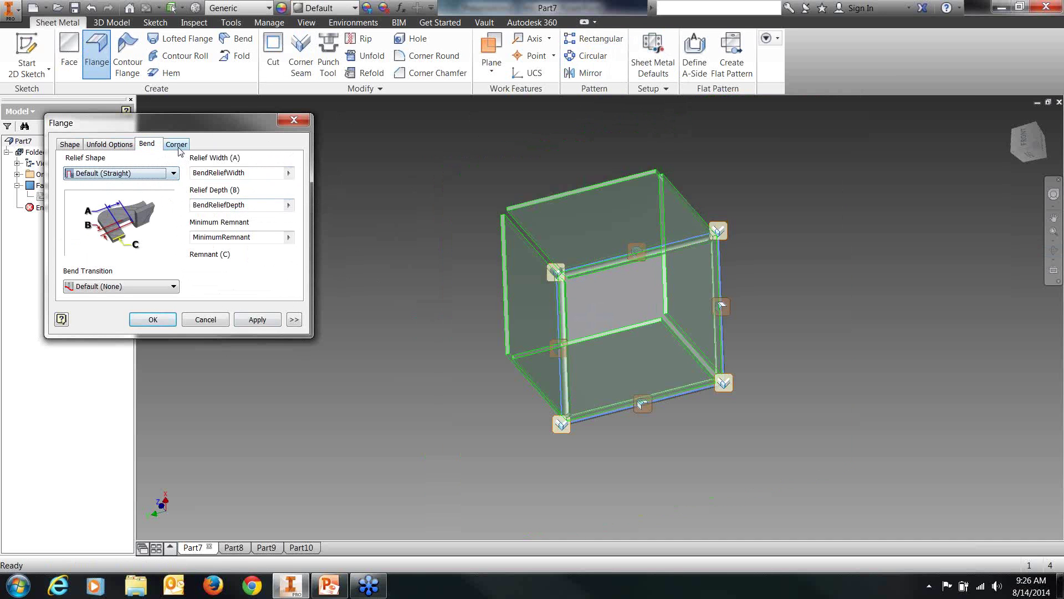
pyautogui.click(178, 145)
# Try the Square, Linear Weld and Round corner relief shapes and restore Default (Trim to Bend).
pyautogui.click(164, 176)
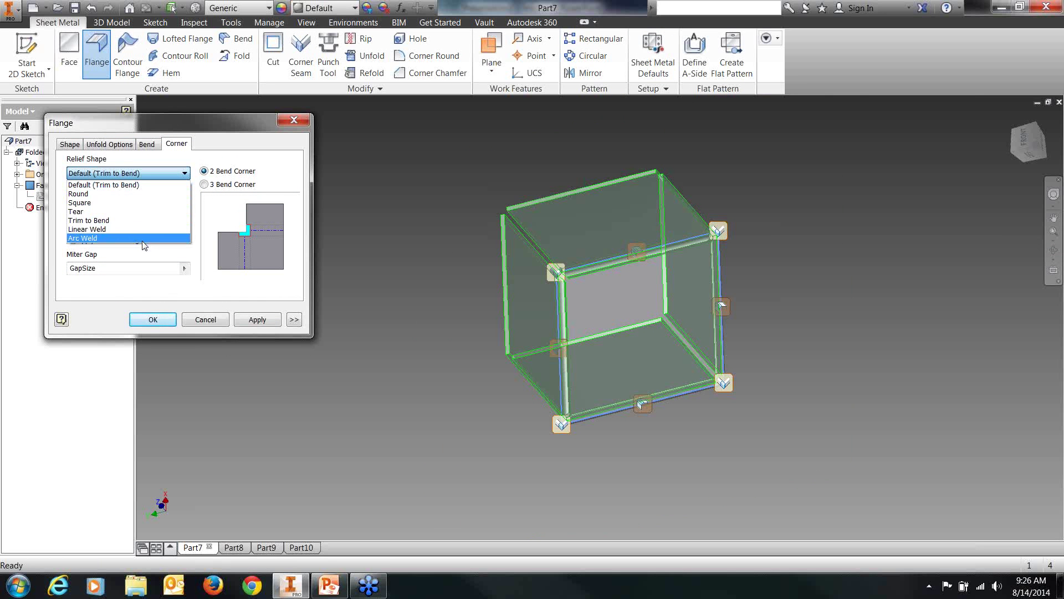
pyautogui.click(141, 204)
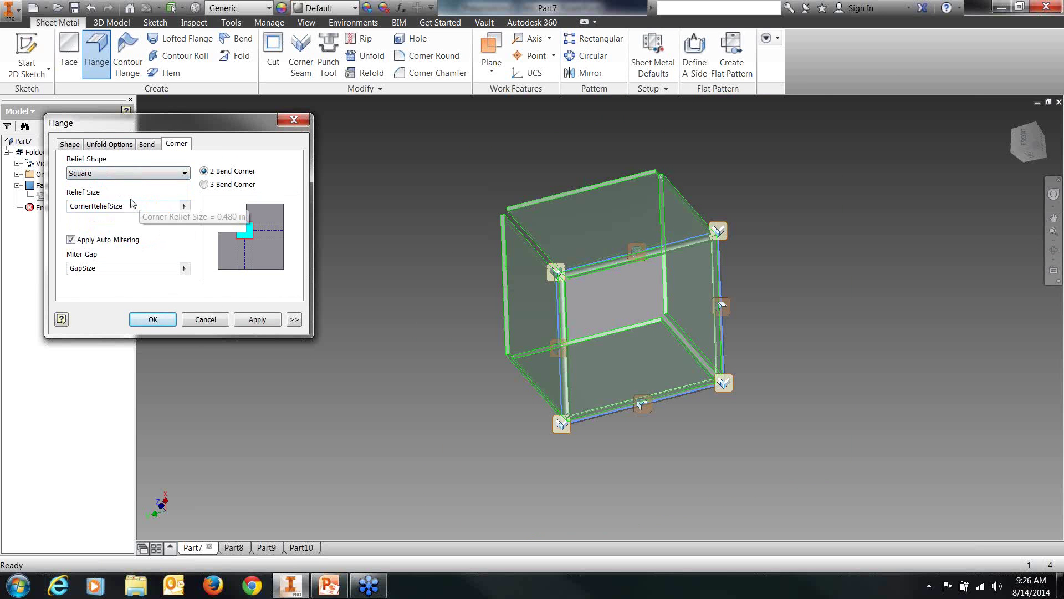
pyautogui.click(133, 172)
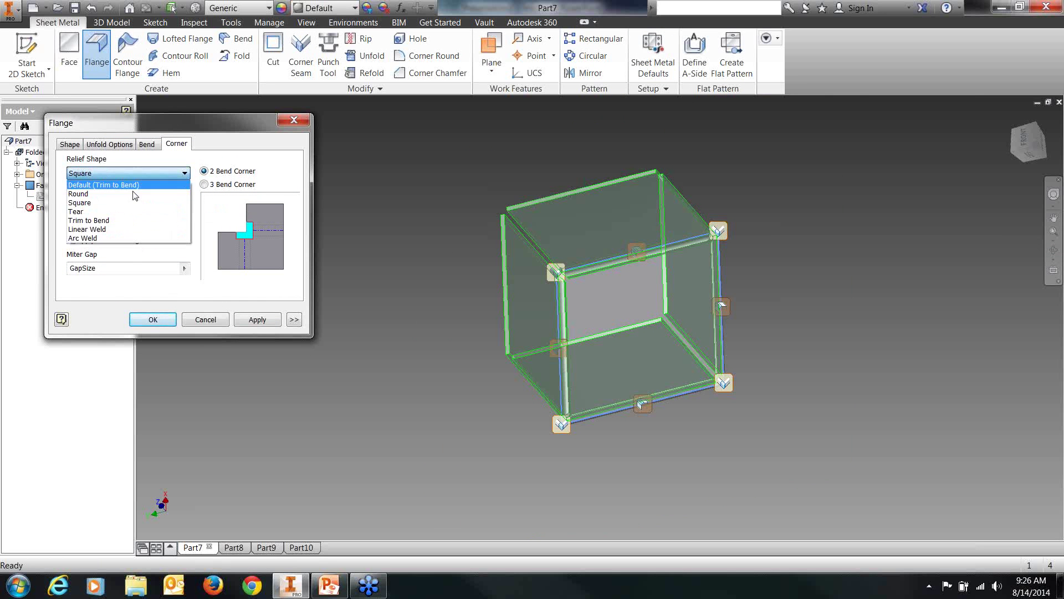
pyautogui.click(150, 229)
pyautogui.click(162, 173)
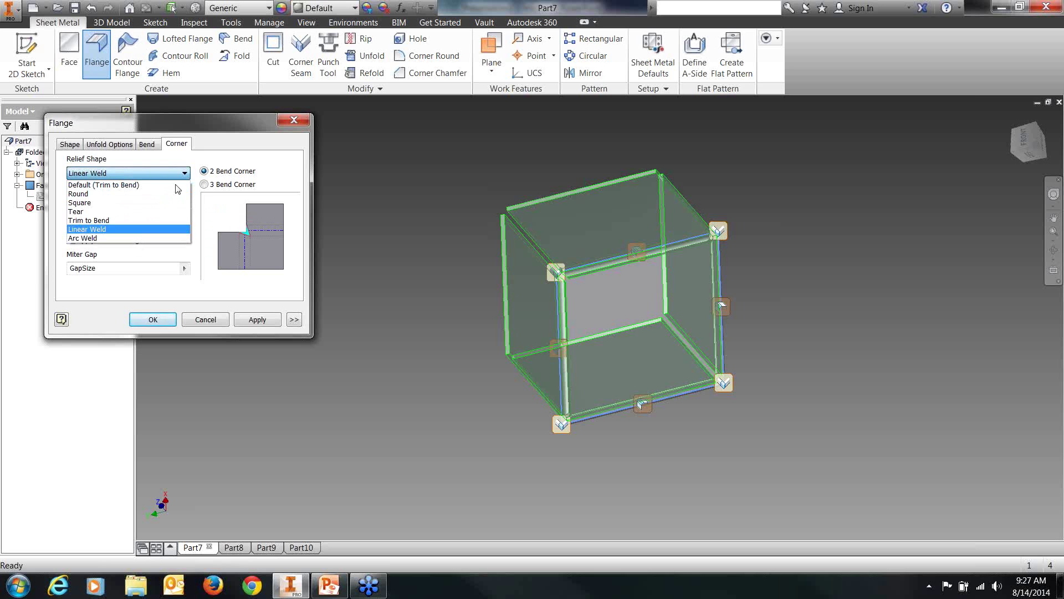
pyautogui.click(96, 193)
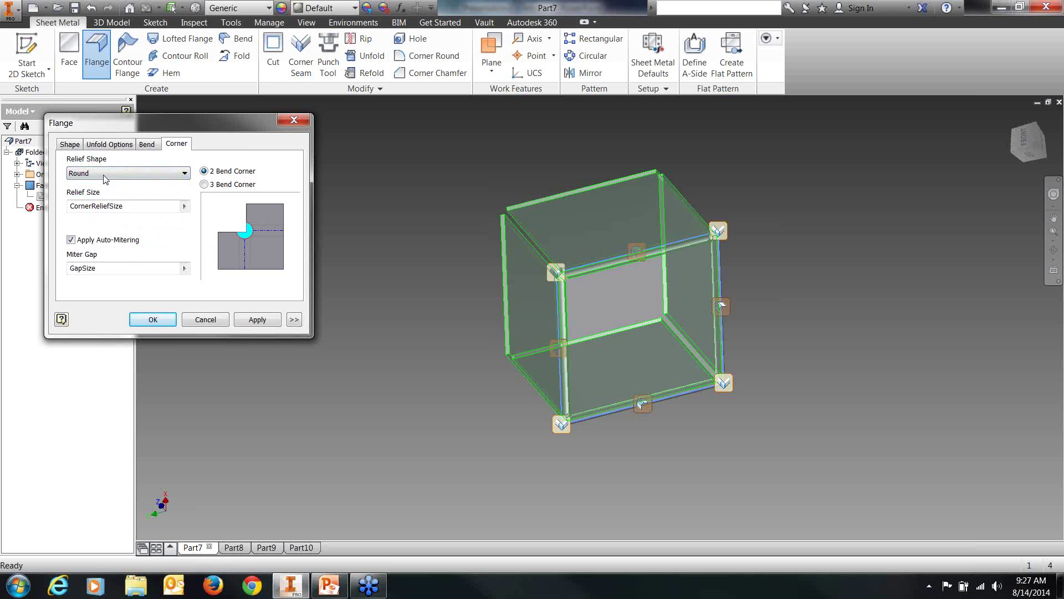
pyautogui.click(103, 174)
pyautogui.click(97, 185)
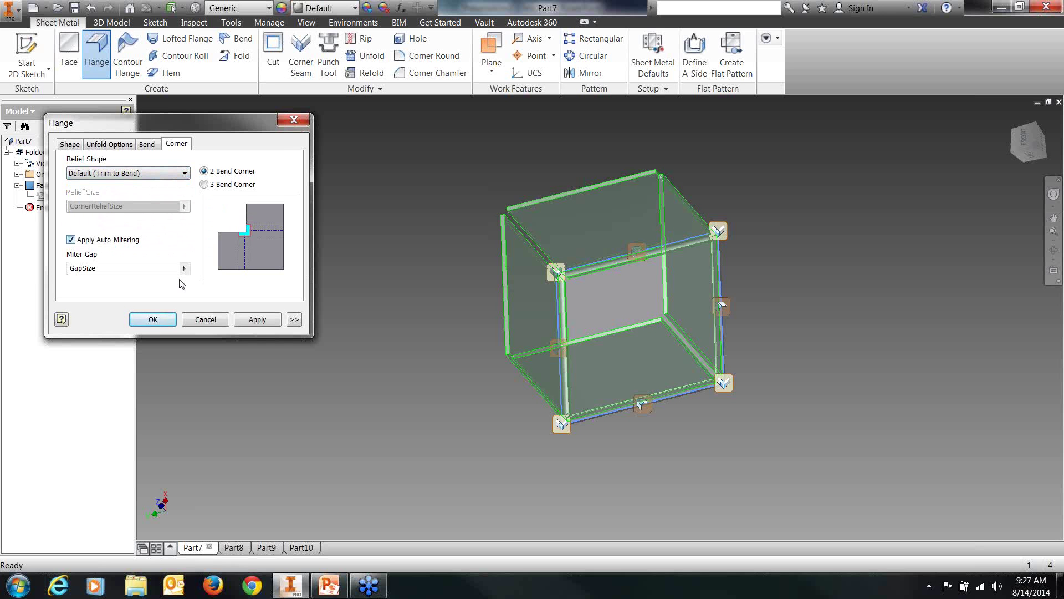
# Apply the flange to the four selected edges of the face and finish the Flange command.
pyautogui.click(260, 318)
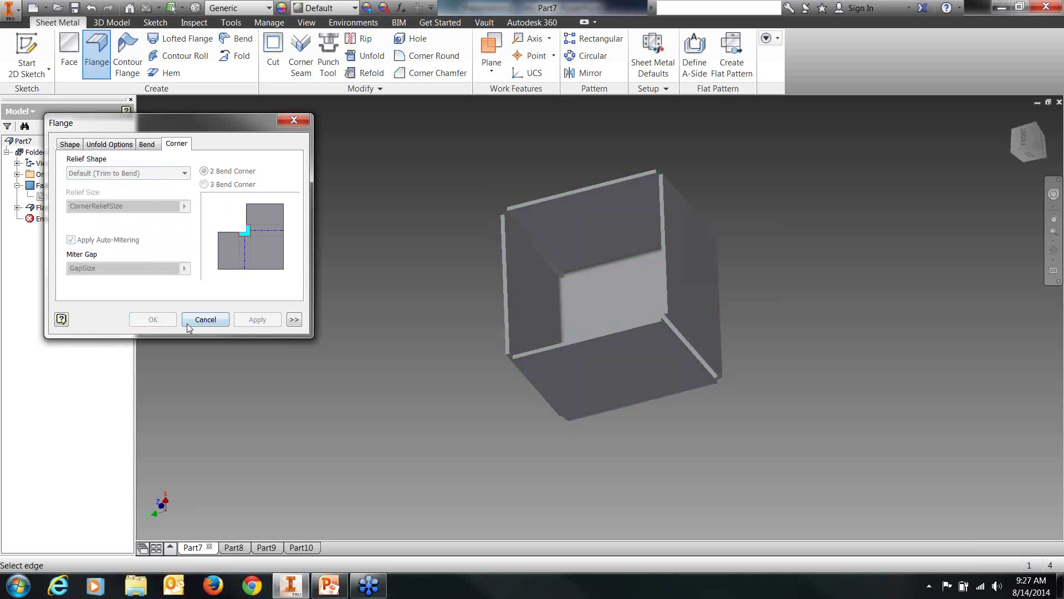
pyautogui.click(205, 319)
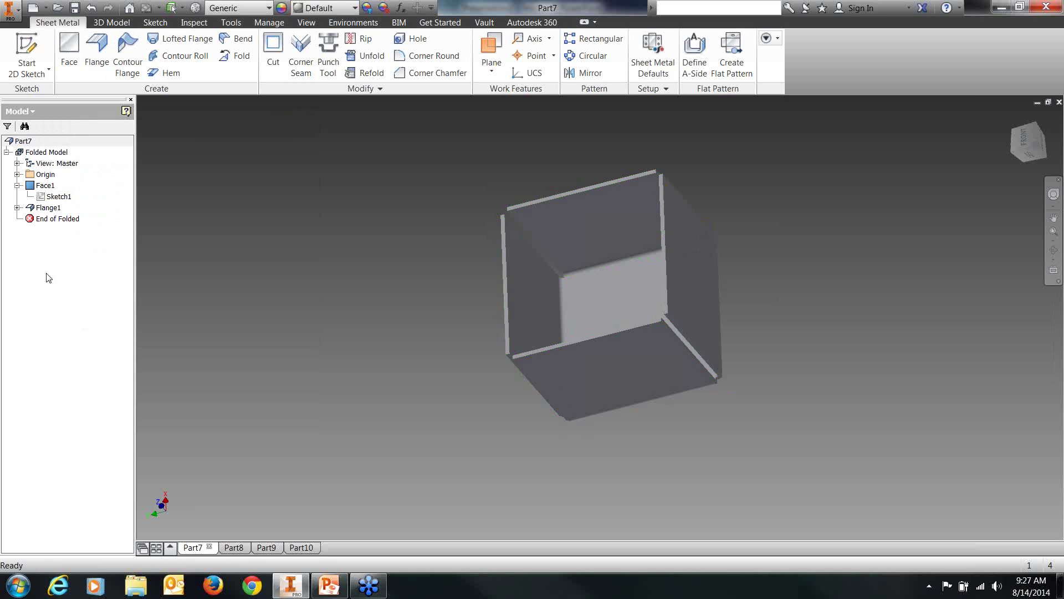
# Expand Flange1 in the model tree, open Corner1 to view its corner glyphs, and exit without changes.
pyautogui.click(18, 208)
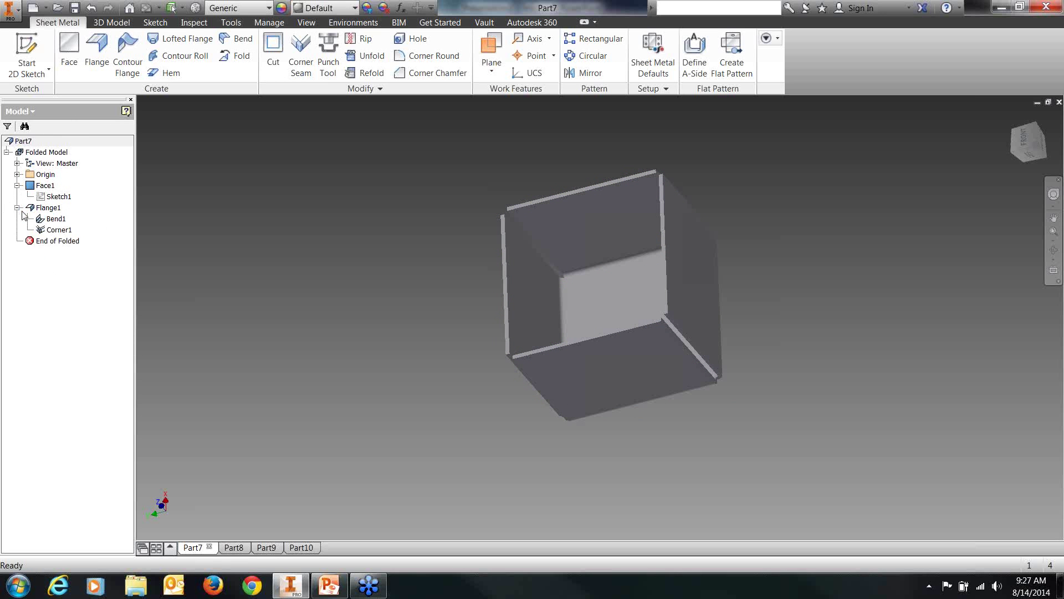
pyautogui.doubleClick(56, 229)
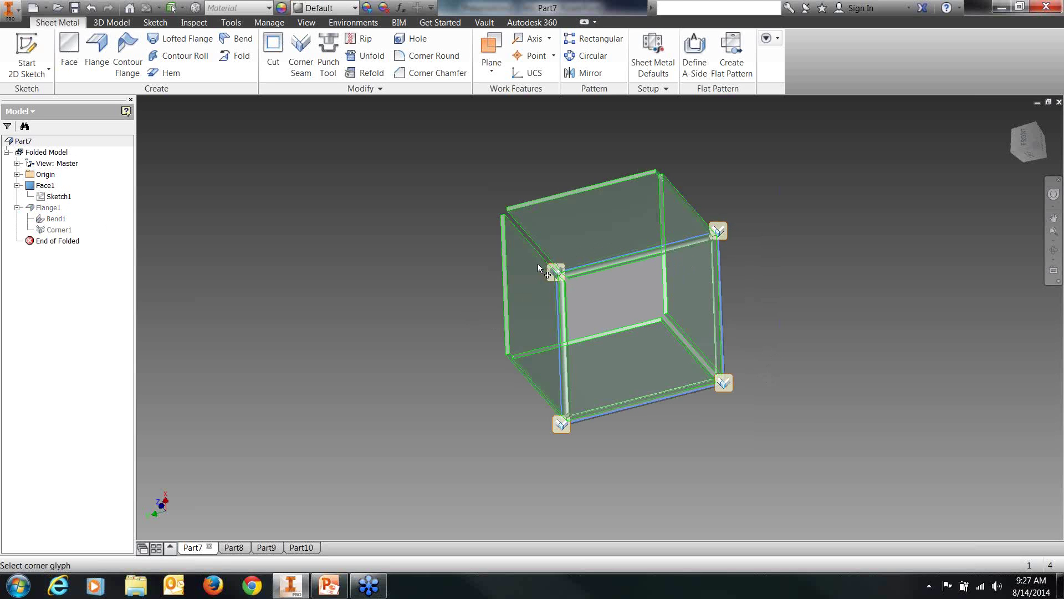
pyautogui.press('Escape')
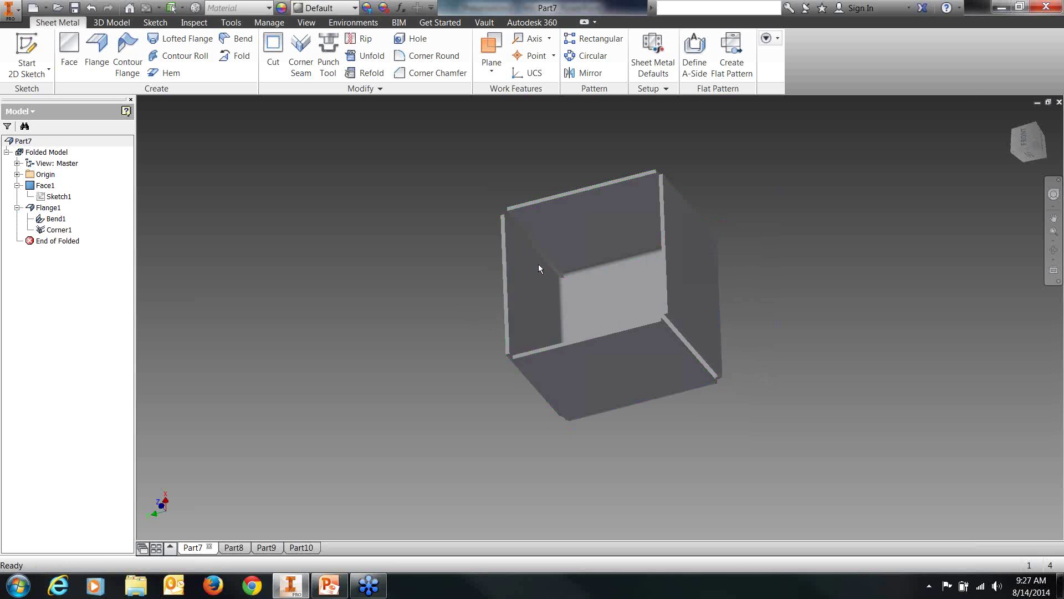
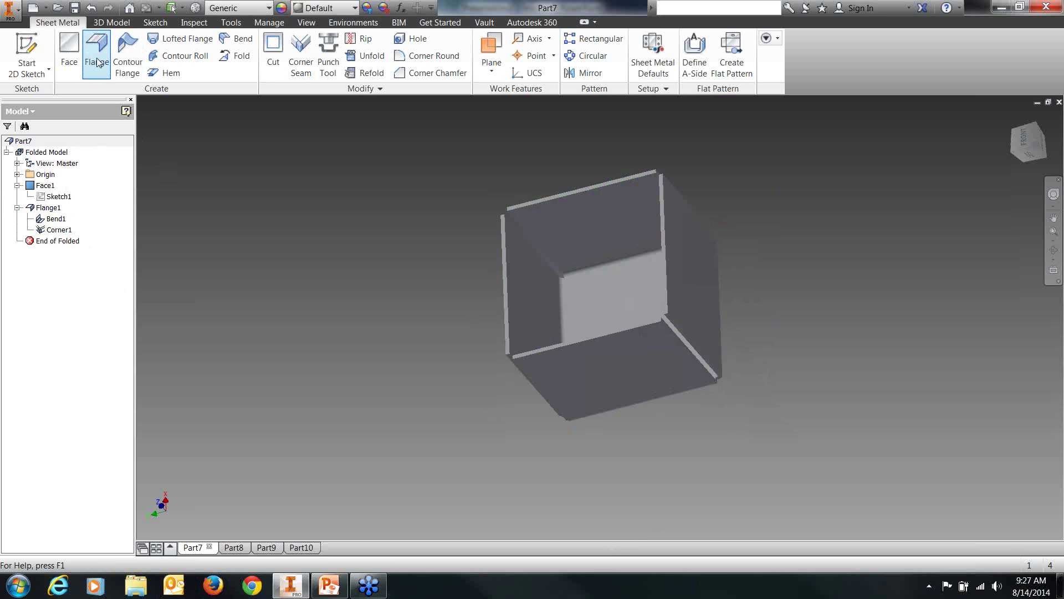
# Start a Single hem on the top edge of one of the box's side flanges.
pyautogui.click(166, 77)
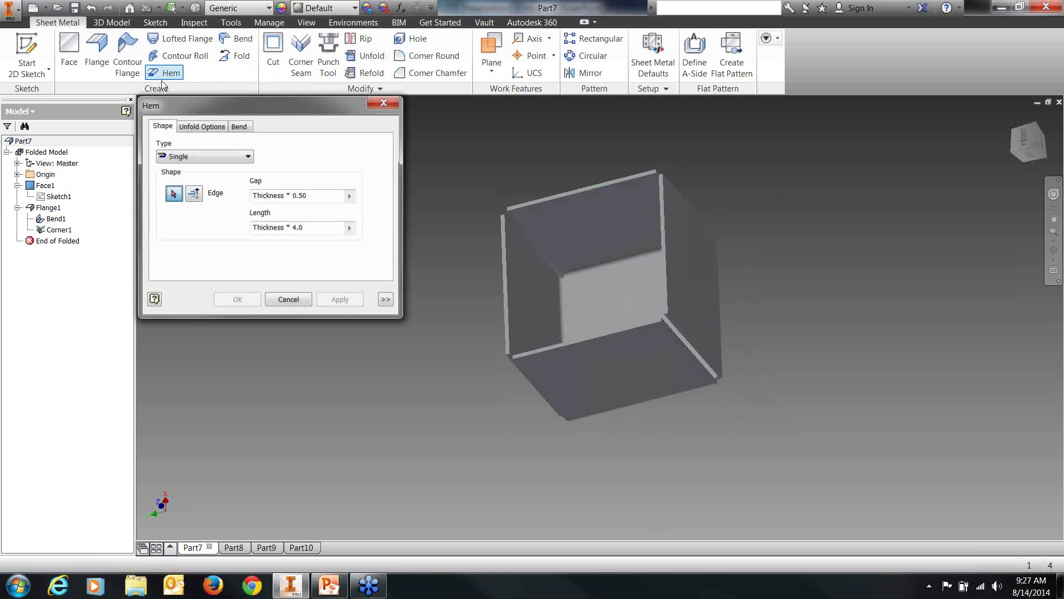
pyautogui.scroll(-3, 542, 288)
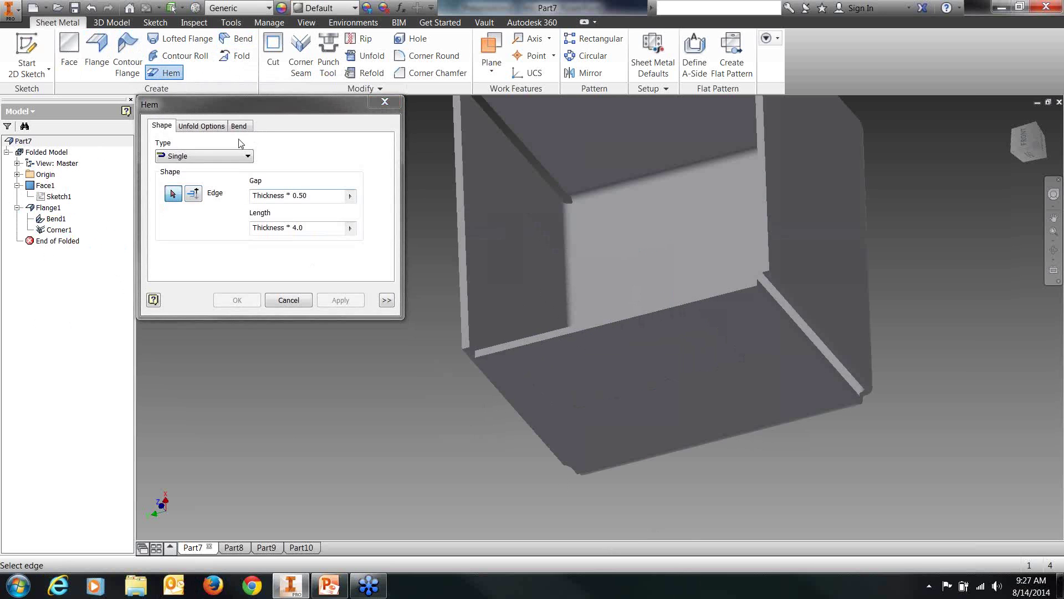
pyautogui.click(194, 155)
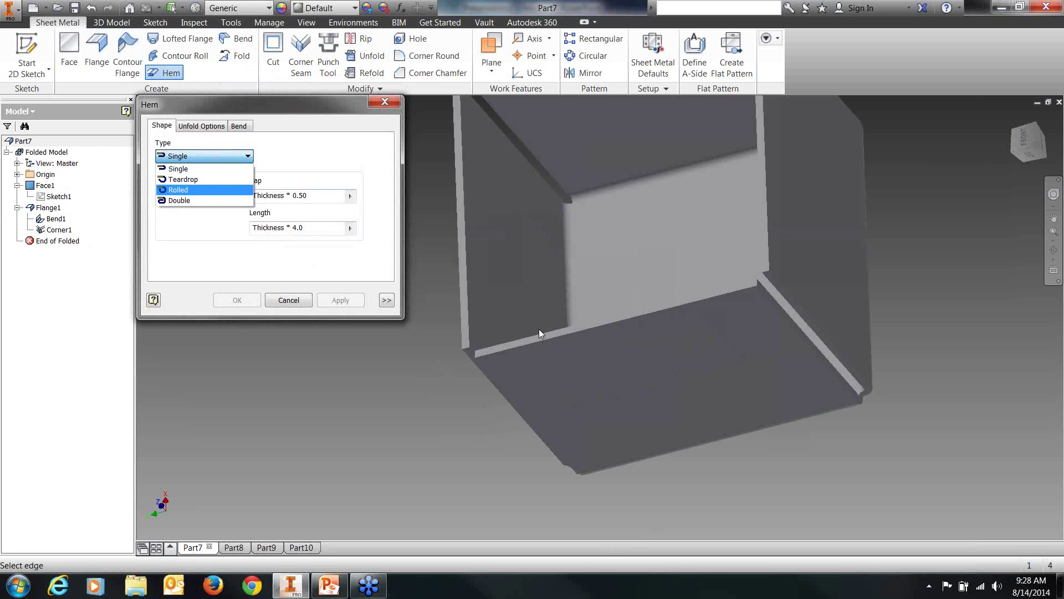
pyautogui.click(165, 127)
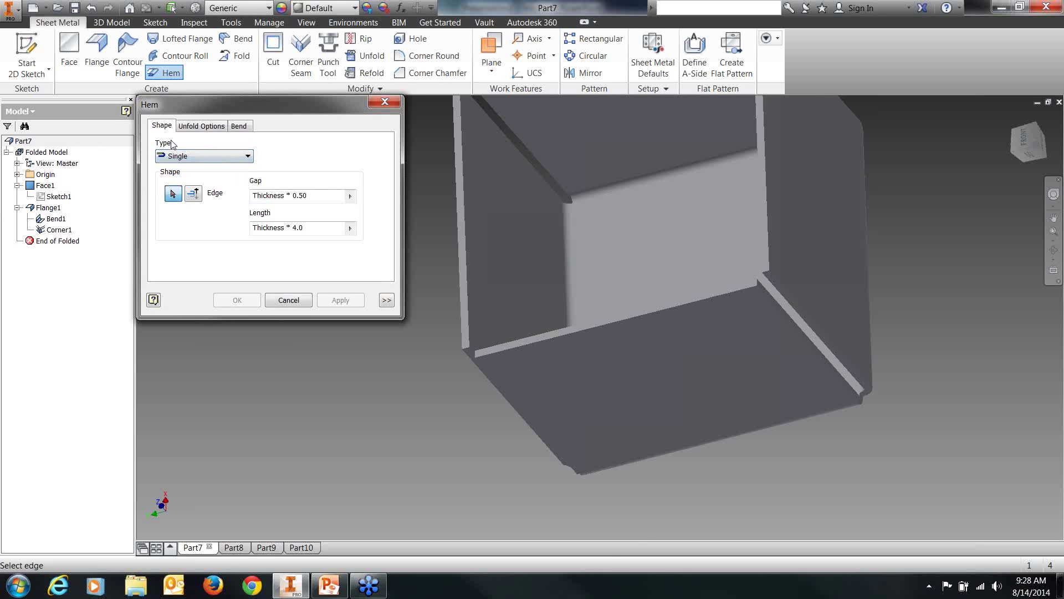
pyautogui.click(590, 329)
pyautogui.moveTo(769, 200); pyautogui.dragTo(694, 303, button='middle')
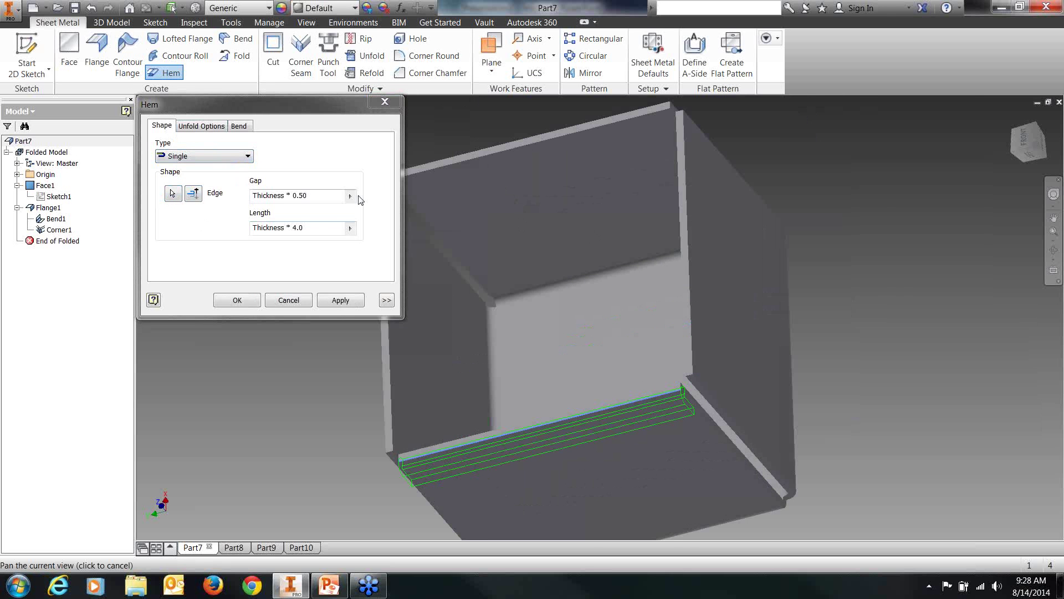
pyautogui.moveTo(571, 316); pyautogui.dragTo(631, 283, button='middle')
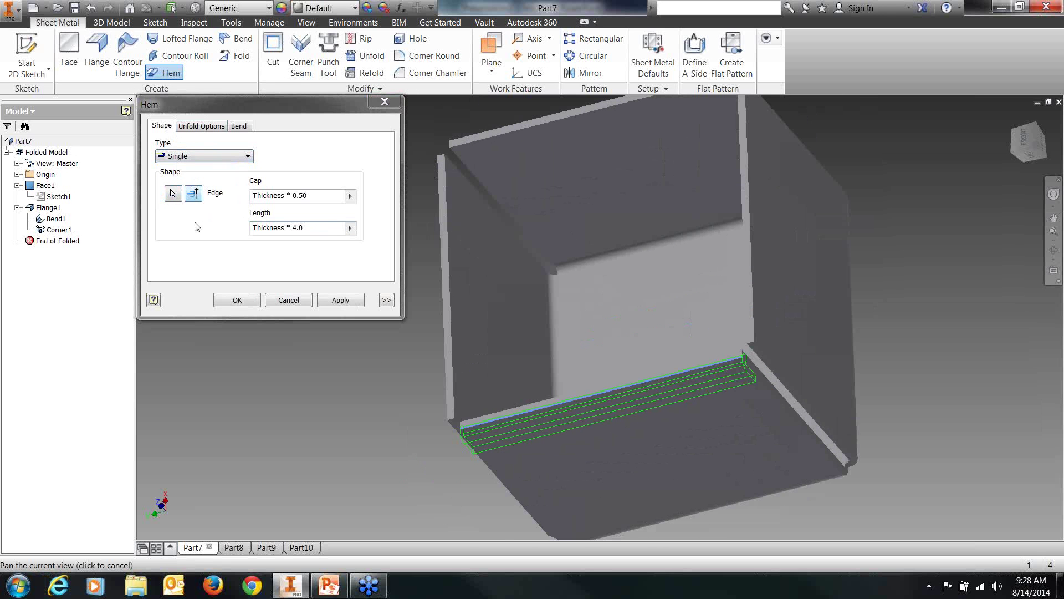
# Preview the Teardrop hem type on the selected flange edge and view its profile from outside the box.
pyautogui.click(186, 157)
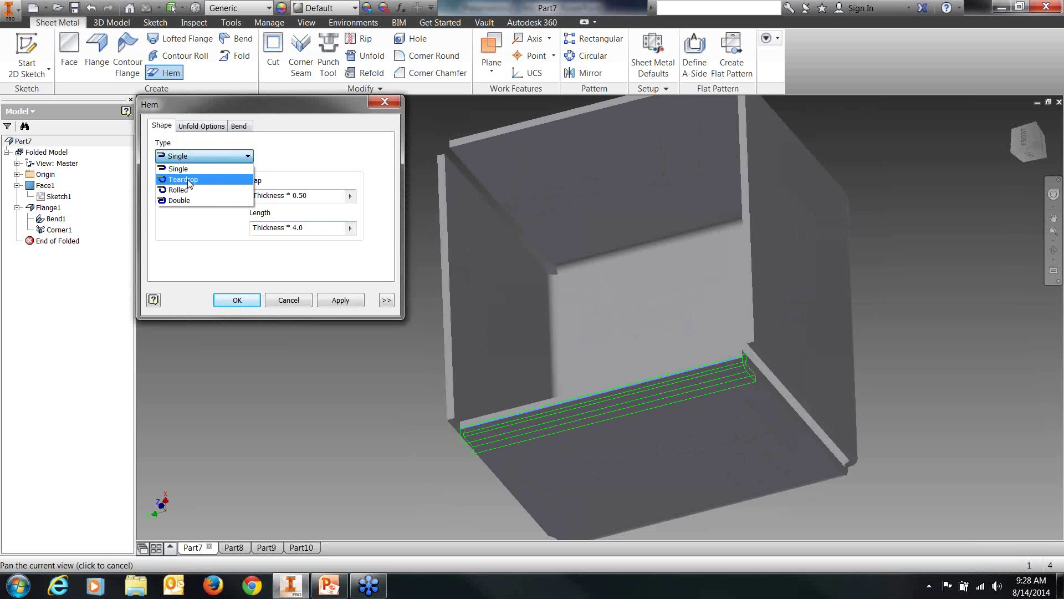
pyautogui.click(188, 180)
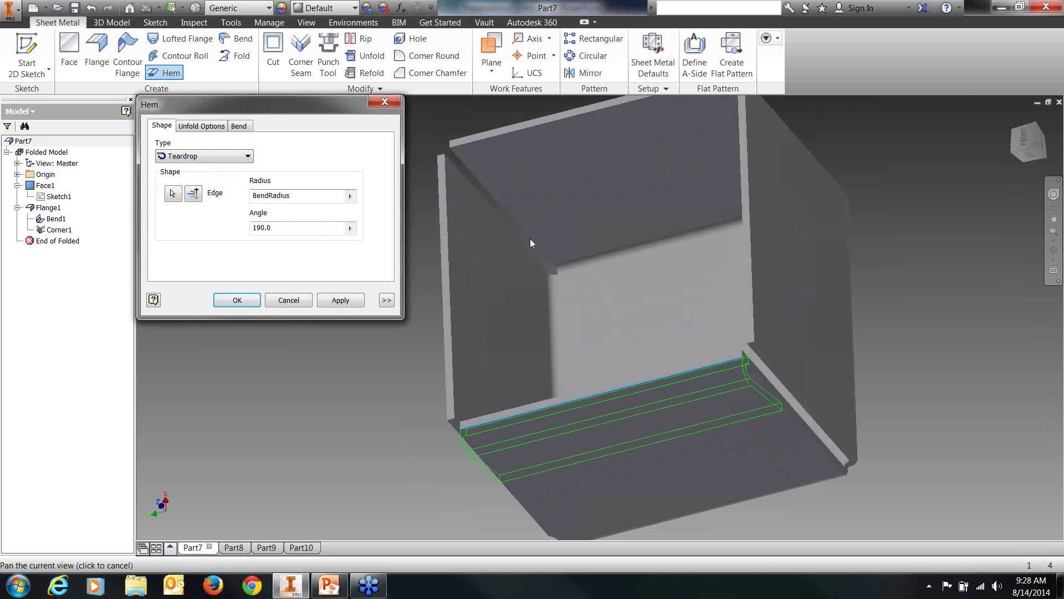
pyautogui.click(1053, 250)
pyautogui.moveTo(620, 303); pyautogui.dragTo(695, 326)
pyautogui.moveTo(693, 317); pyautogui.dragTo(536, 386, button='middle')
pyautogui.rightClick(788, 218)
pyautogui.click(826, 218)
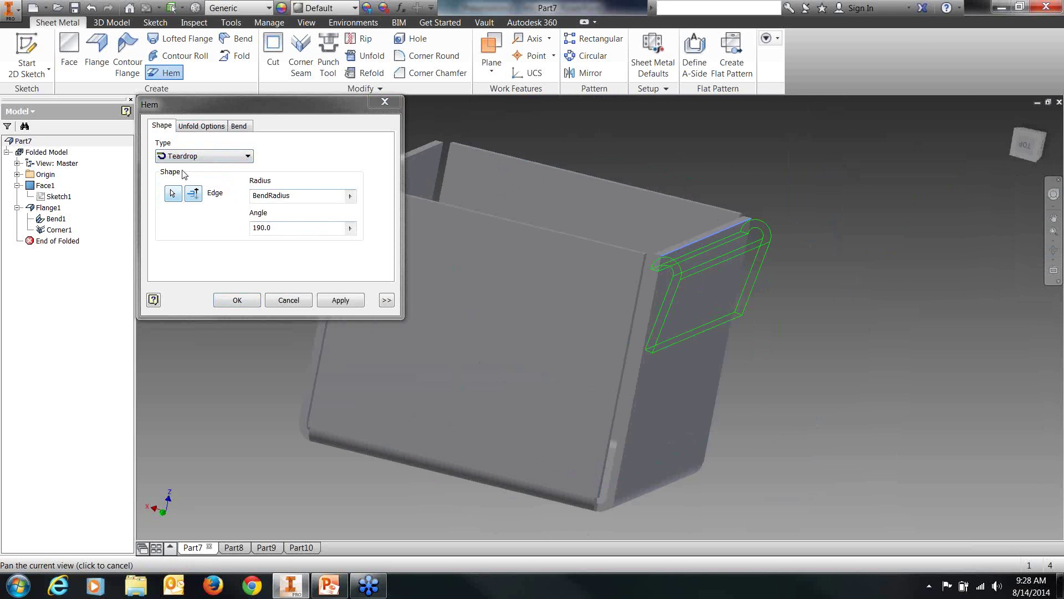
# Try the Rolled and Double hem types on the selected edge and restore the Single type.
pyautogui.click(192, 157)
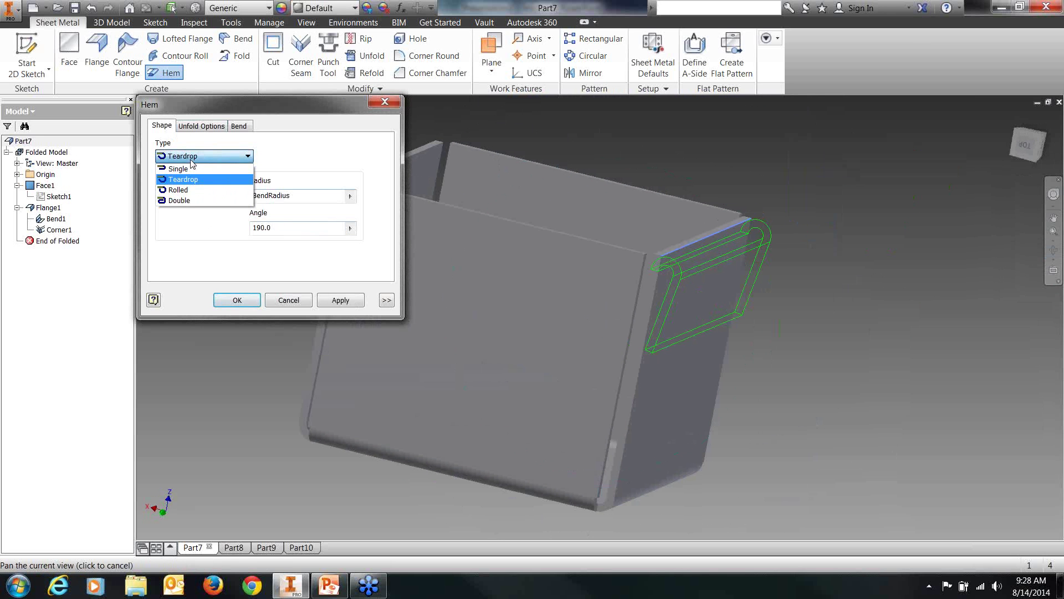
pyautogui.click(187, 190)
pyautogui.click(188, 157)
pyautogui.click(172, 200)
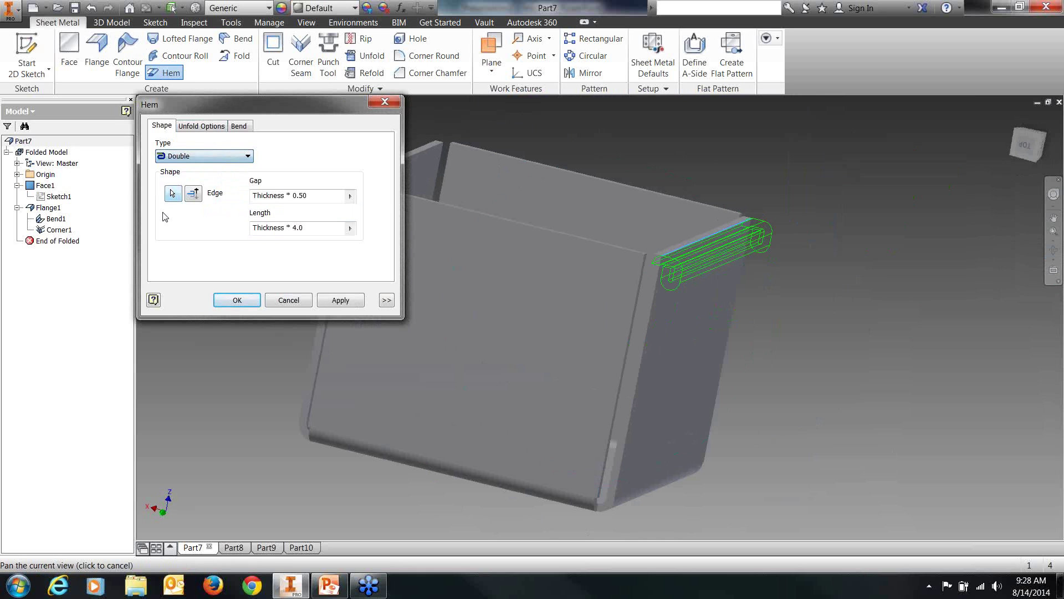
pyautogui.click(190, 158)
pyautogui.click(187, 167)
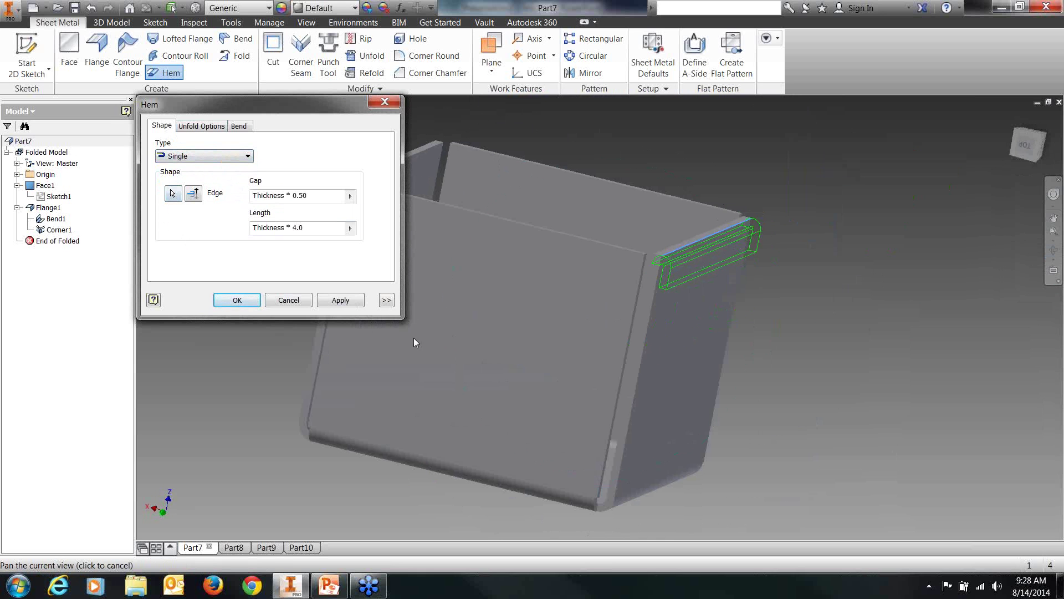
# Review the hem's bend settings and unfold rule, and return to its shape settings.
pyautogui.click(241, 127)
pyautogui.click(211, 130)
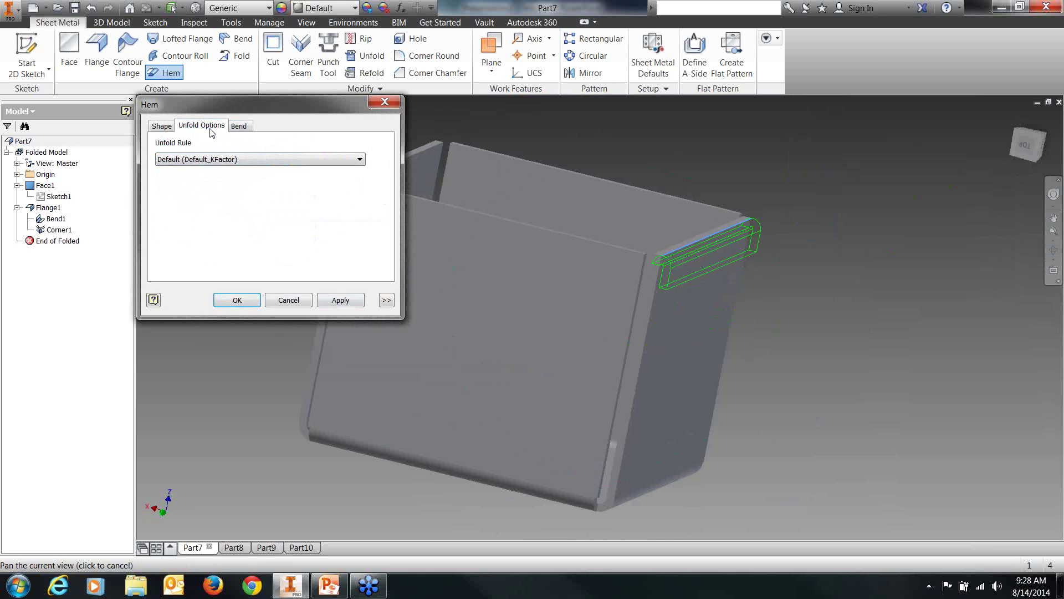
pyautogui.click(163, 129)
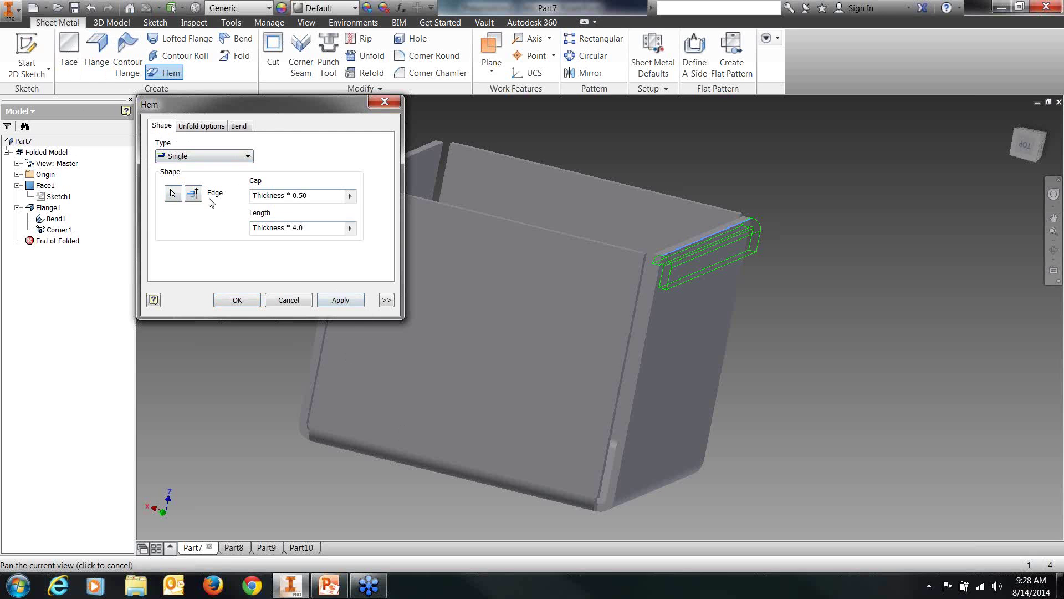
# Apply the Single hem with a gap of Thickness * 0.50 and a length of Thickness * 4.0, and finish the Hem command.
pyautogui.click(193, 195)
pyautogui.moveTo(273, 227)
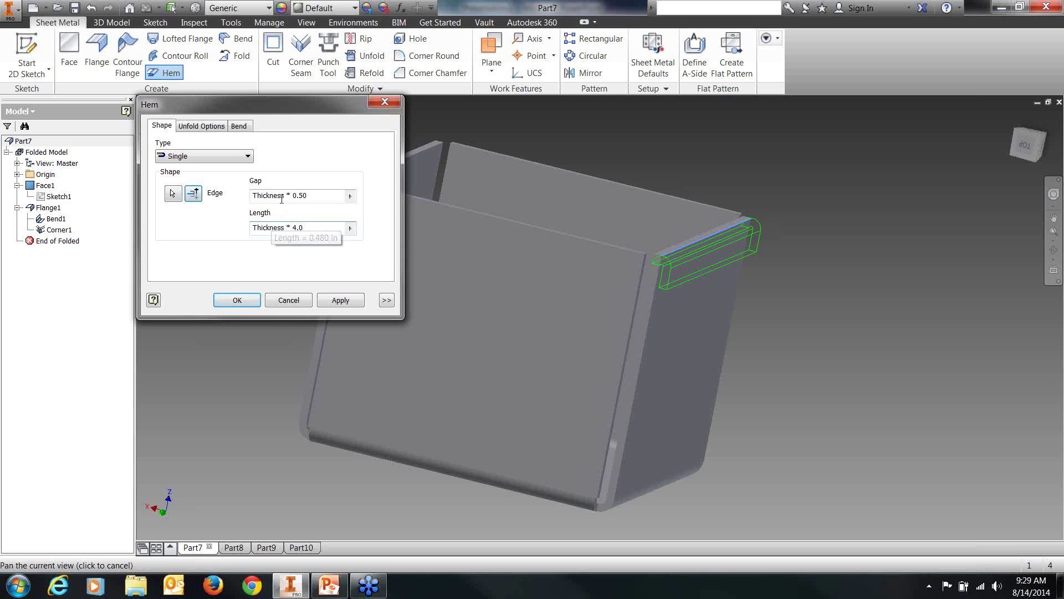
pyautogui.moveTo(281, 195)
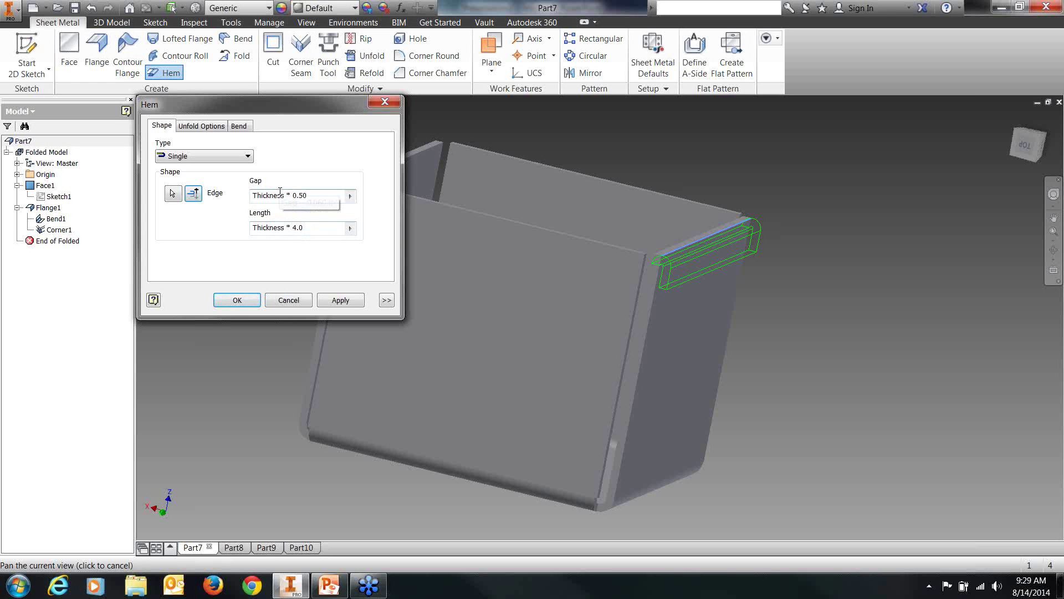
pyautogui.click(336, 302)
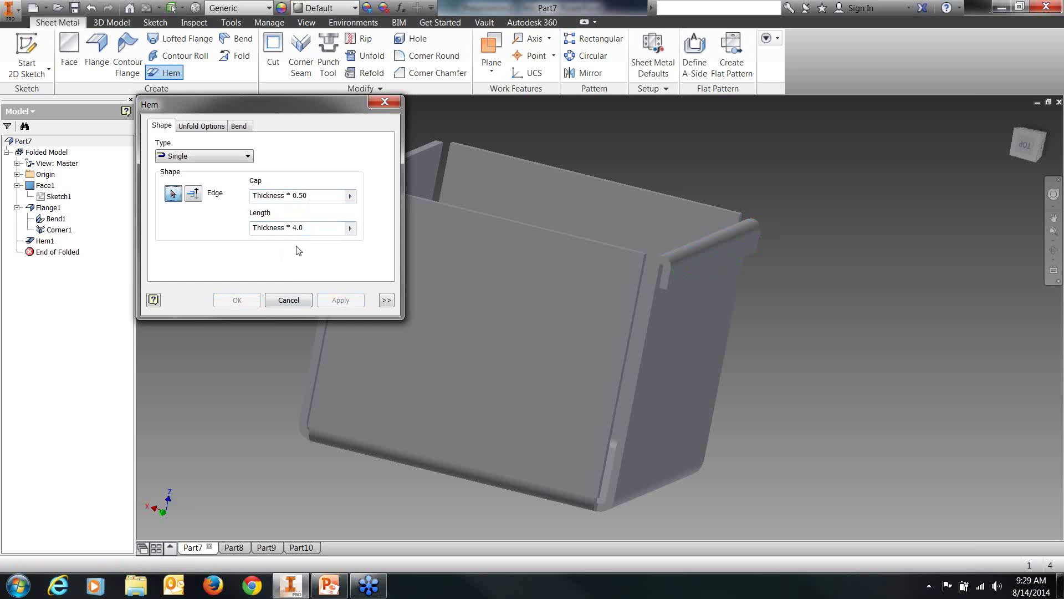
pyautogui.click(288, 300)
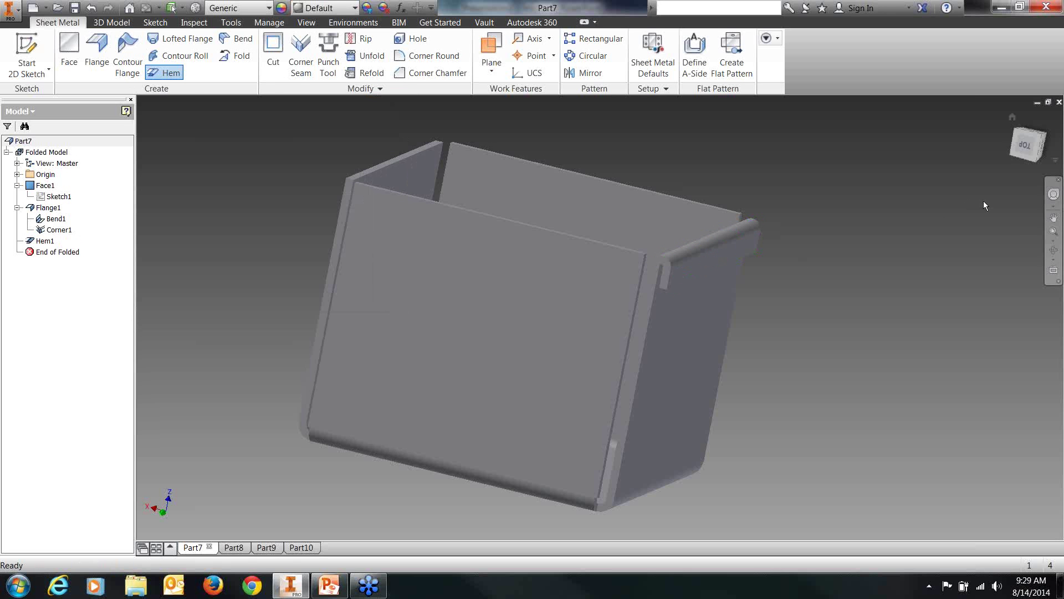
# Add a Single hem with gap Thickness * 0.50 and length Thickness * 4.0 to the top edge of the opposite flange.
pyautogui.click(1059, 260)
pyautogui.moveTo(635, 304); pyautogui.dragTo(686, 330)
pyautogui.click(178, 73)
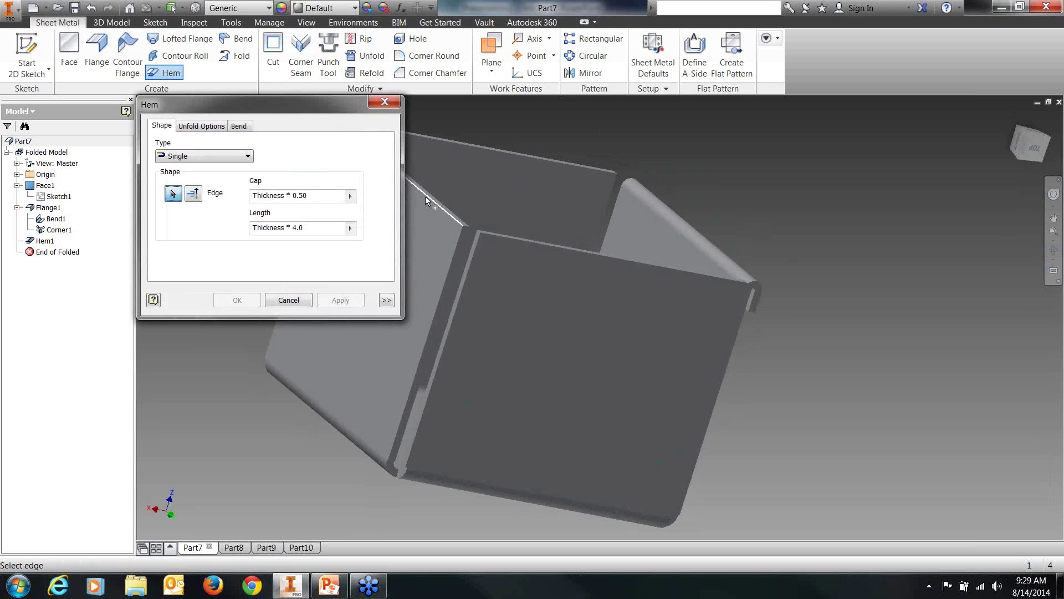
pyautogui.click(424, 196)
pyautogui.click(338, 300)
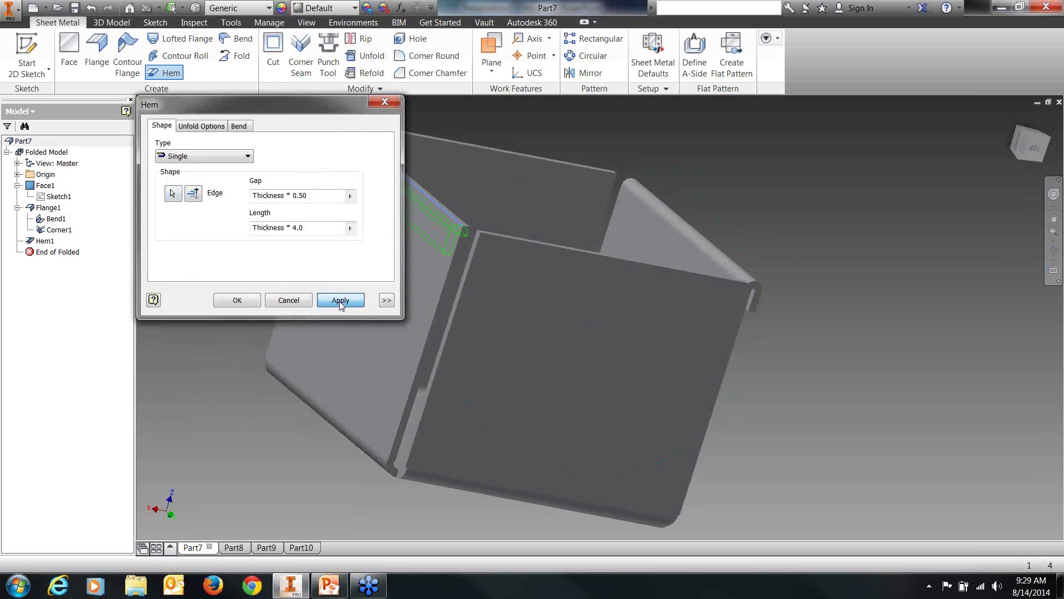
pyautogui.click(289, 299)
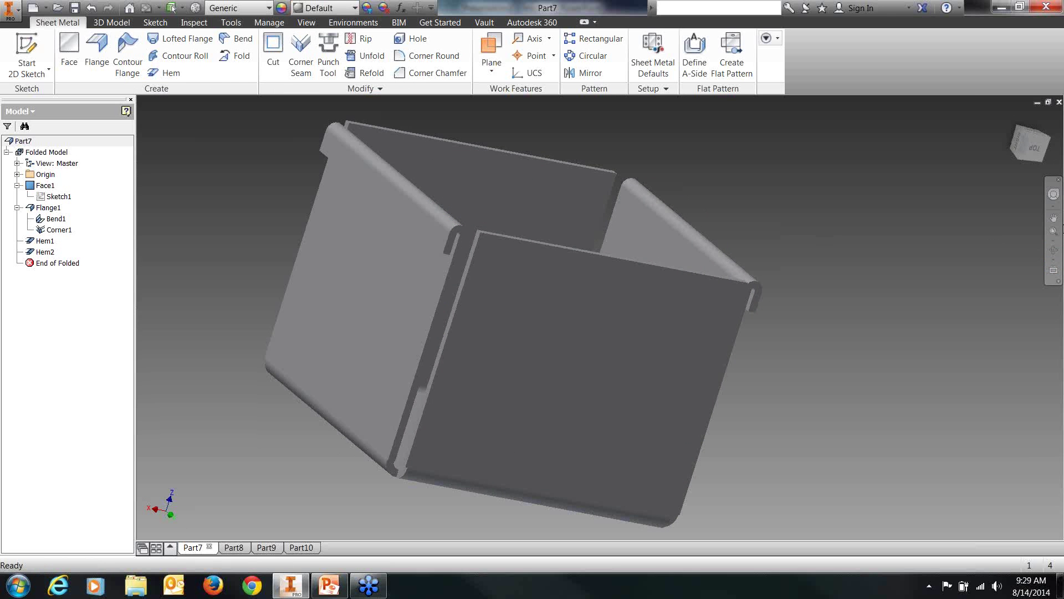
# Create a new sketch on the outer face of the unhemmed flange between the two hemmed sides.
pyautogui.click(1053, 249)
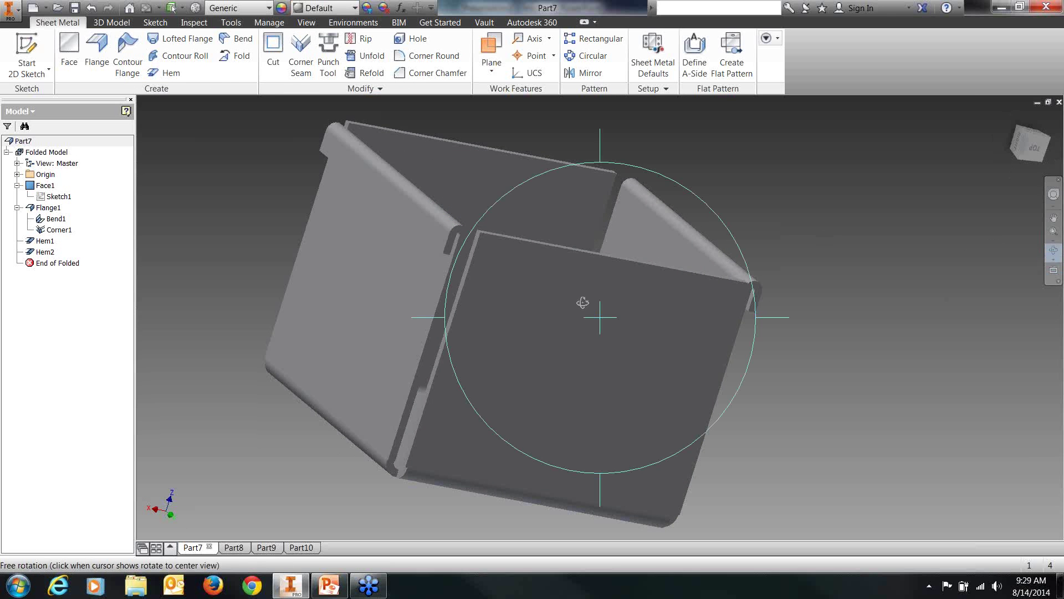
pyautogui.moveTo(582, 304); pyautogui.dragTo(505, 277)
pyautogui.rightClick(370, 102)
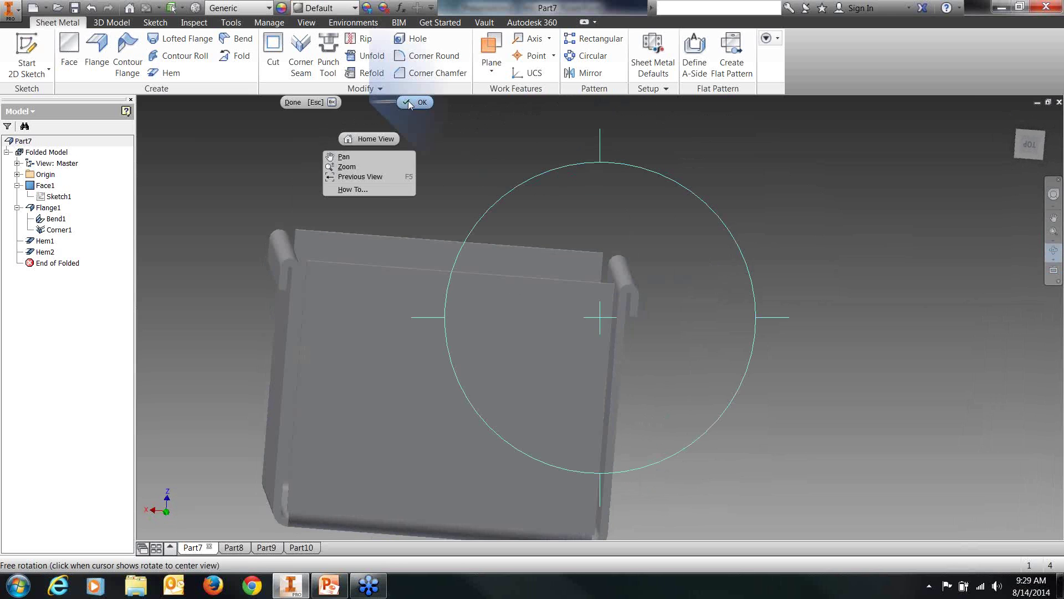
pyautogui.click(412, 102)
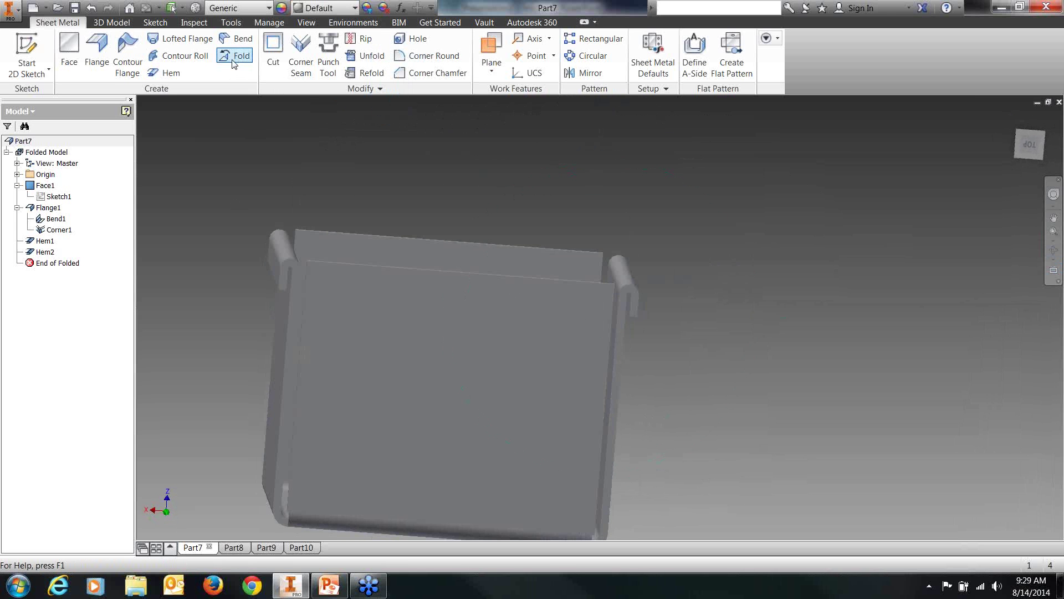
pyautogui.rightClick(390, 370)
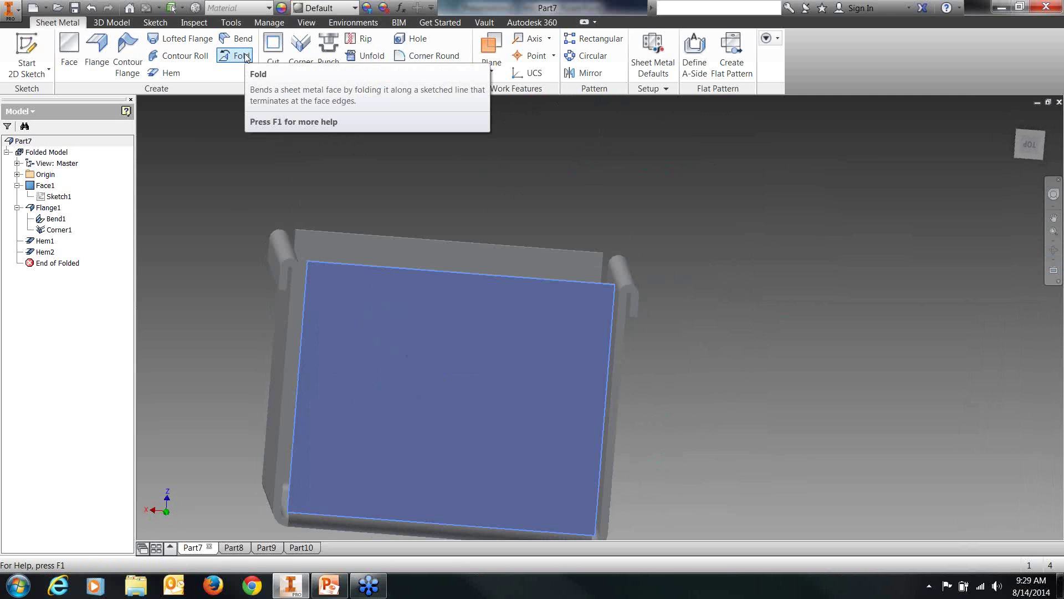
pyautogui.click(782, 291)
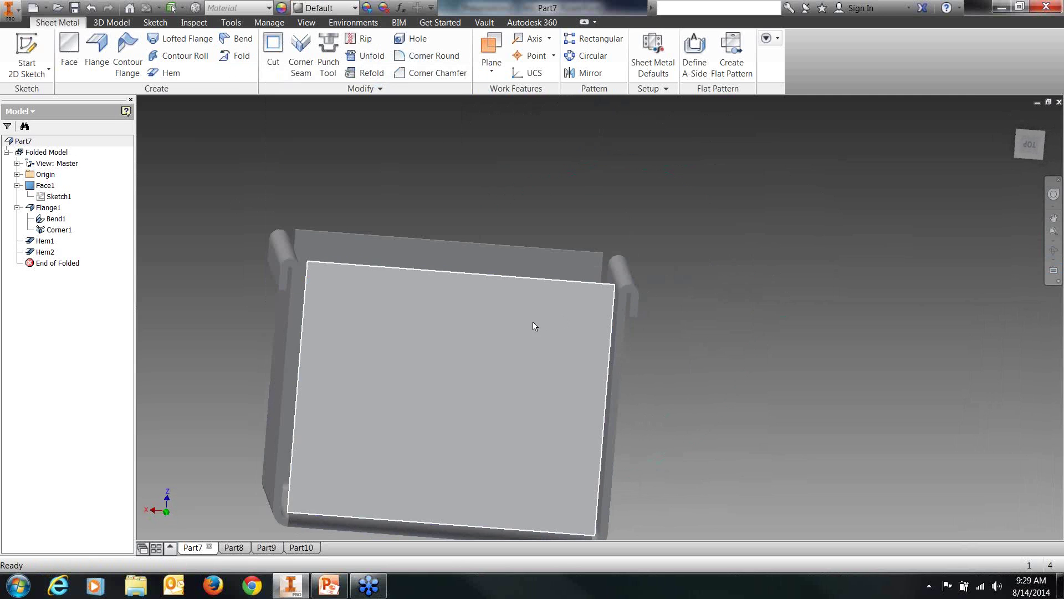
pyautogui.rightClick(485, 340)
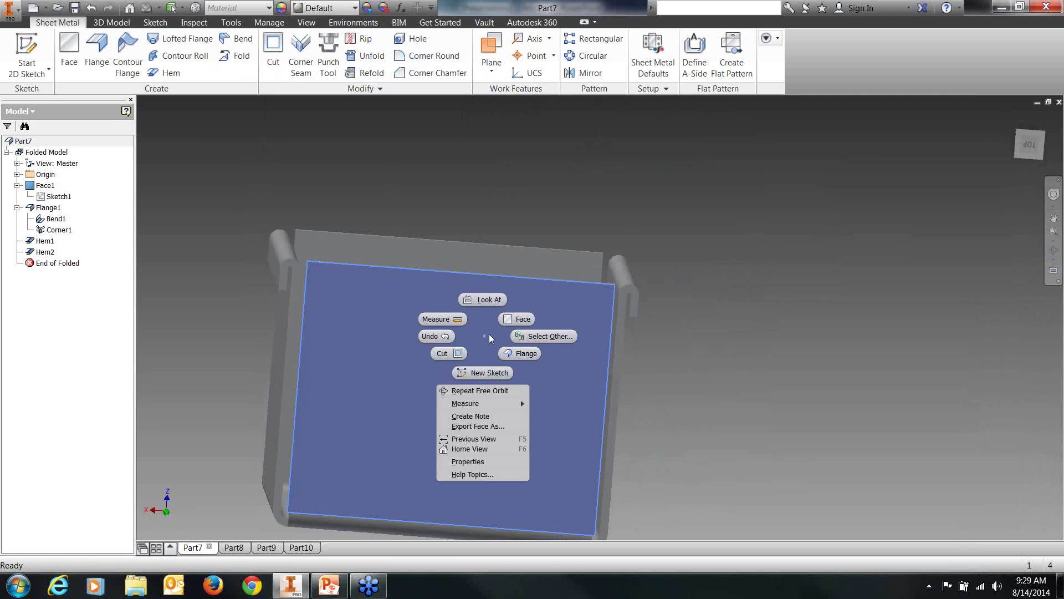
pyautogui.click(484, 372)
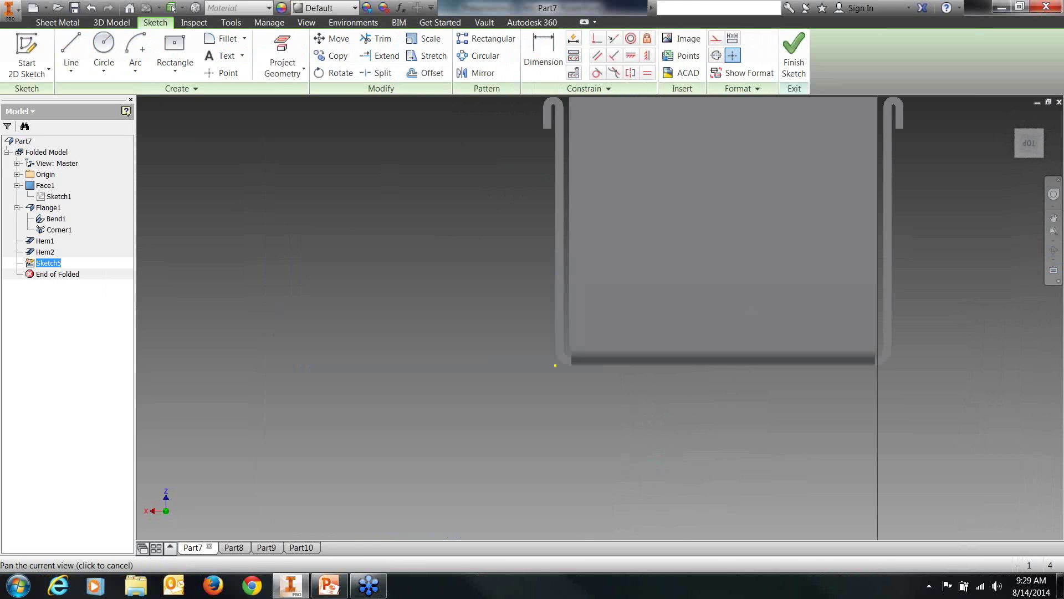
pyautogui.moveTo(752, 310); pyautogui.dragTo(606, 448, button='middle')
pyautogui.click(71, 44)
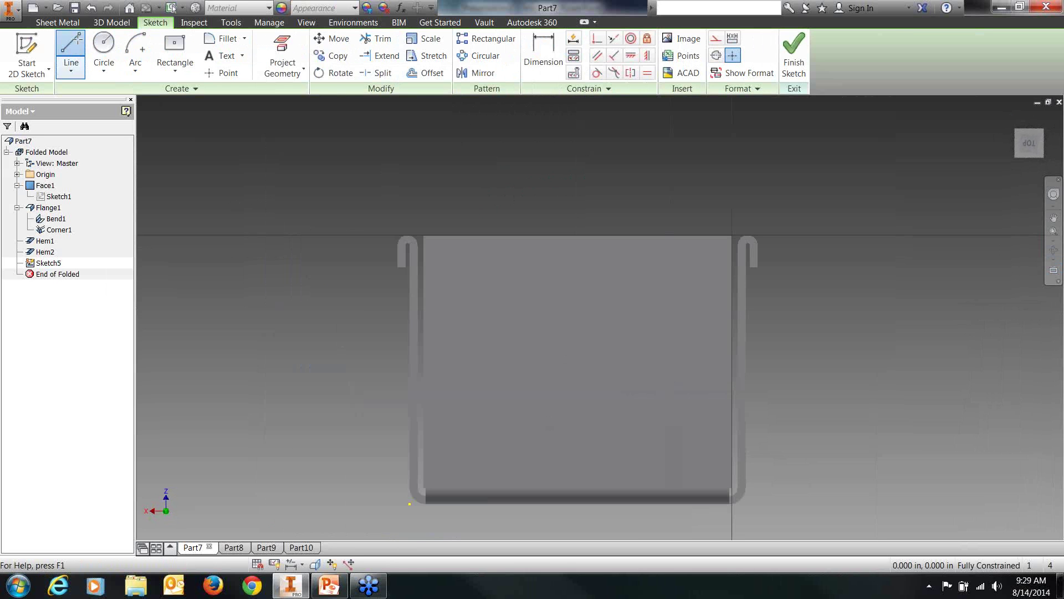
pyautogui.click(425, 336)
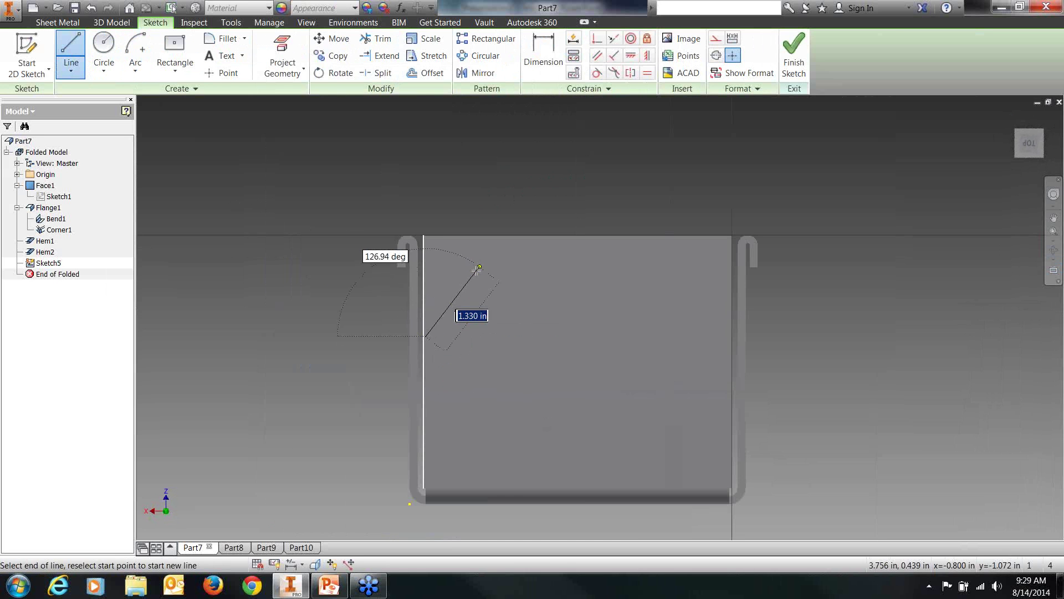
pyautogui.press('Escape')
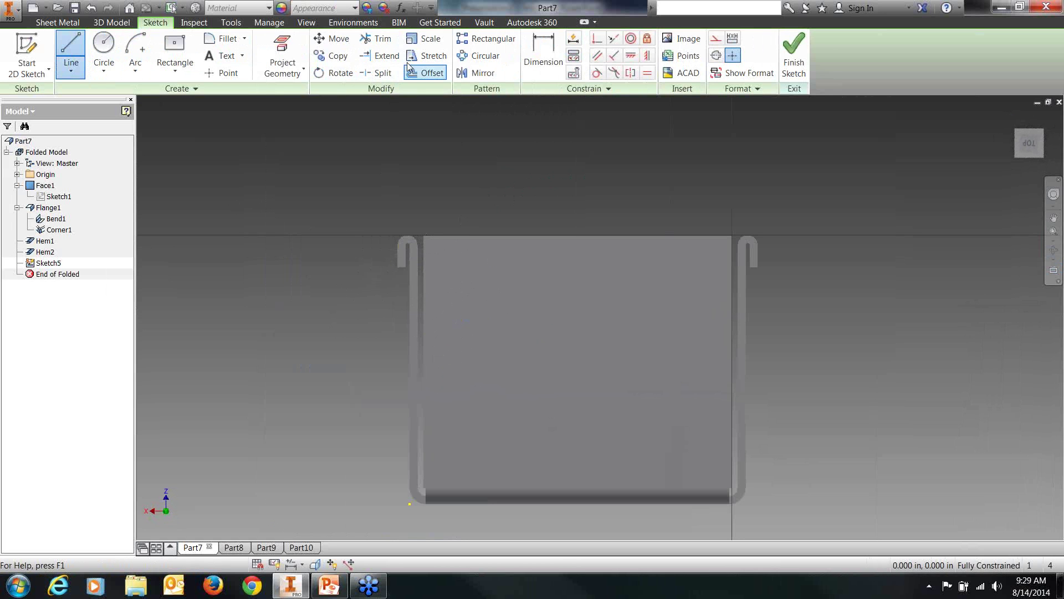
pyautogui.press('Escape')
# Project the flange face's outline into the sketch and draw a diagonal line across its upper-left corner, ending on the projected edges.
pyautogui.click(282, 52)
pyautogui.click(465, 289)
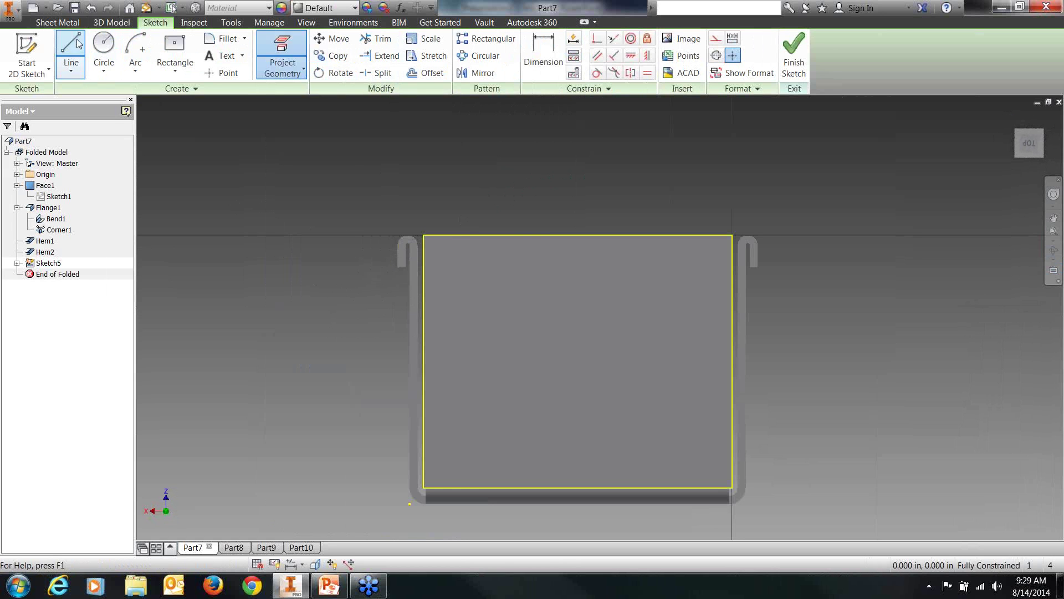
pyautogui.click(71, 46)
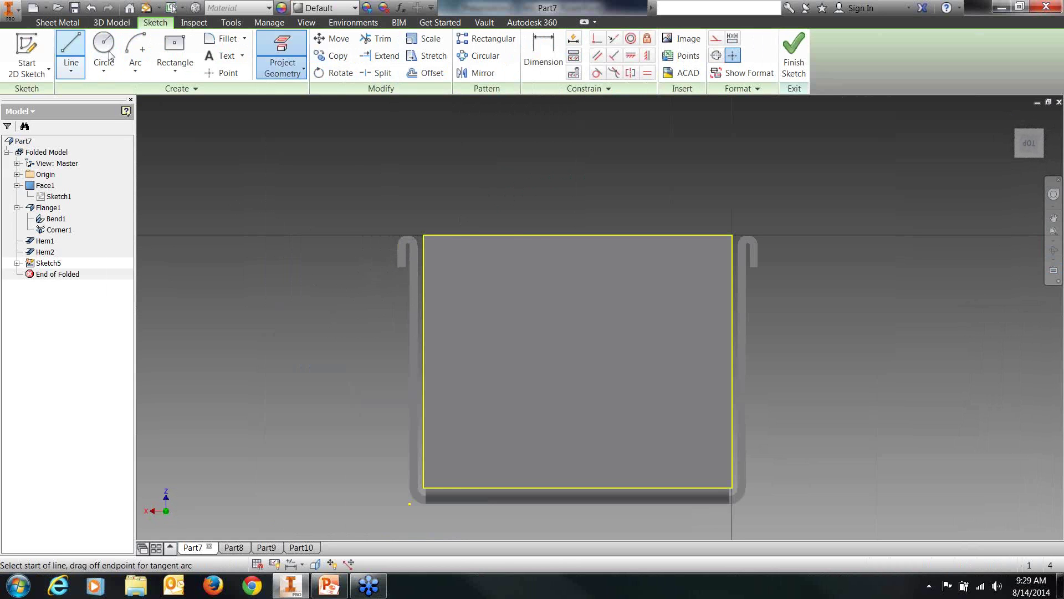
pyautogui.click(425, 304)
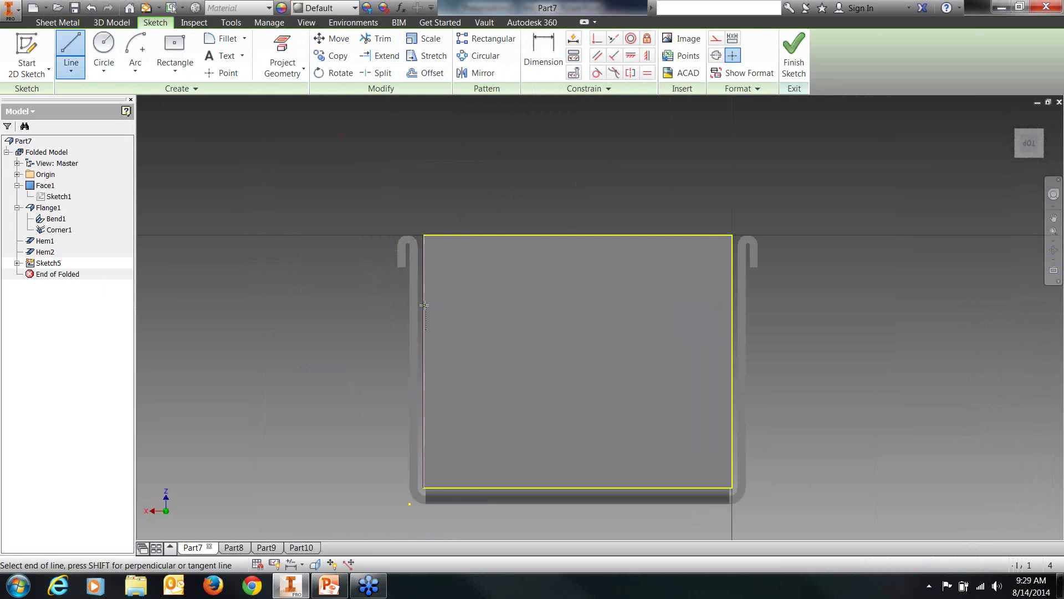
pyautogui.doubleClick(488, 236)
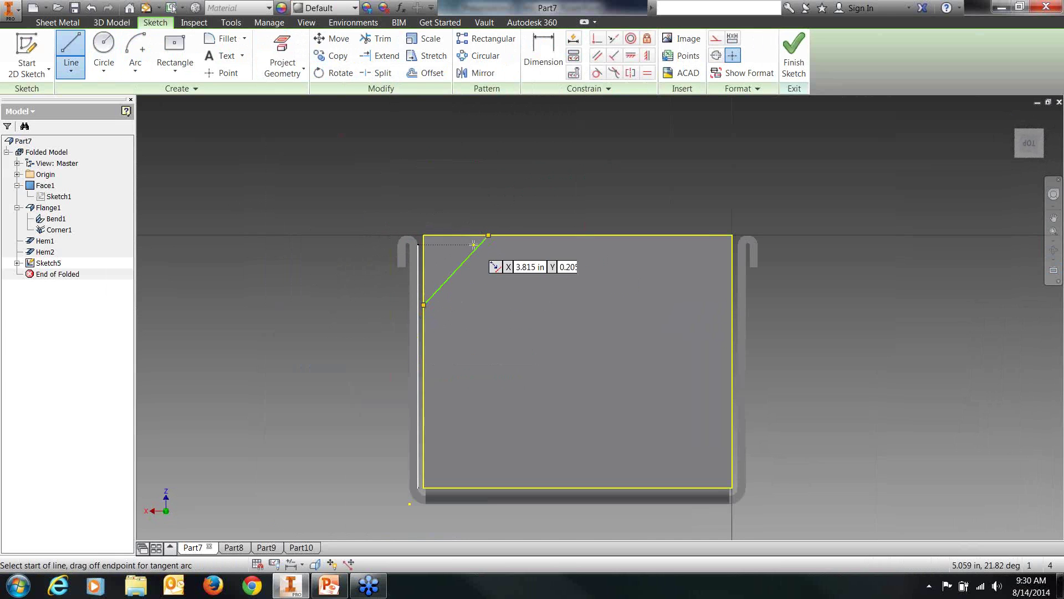
# Dimension the angle between the diagonal corner line and the flange's top edge, and set it to 45 degrees.
pyautogui.moveTo(491, 217); pyautogui.dragTo(495, 256, button='middle')
pyautogui.click(547, 65)
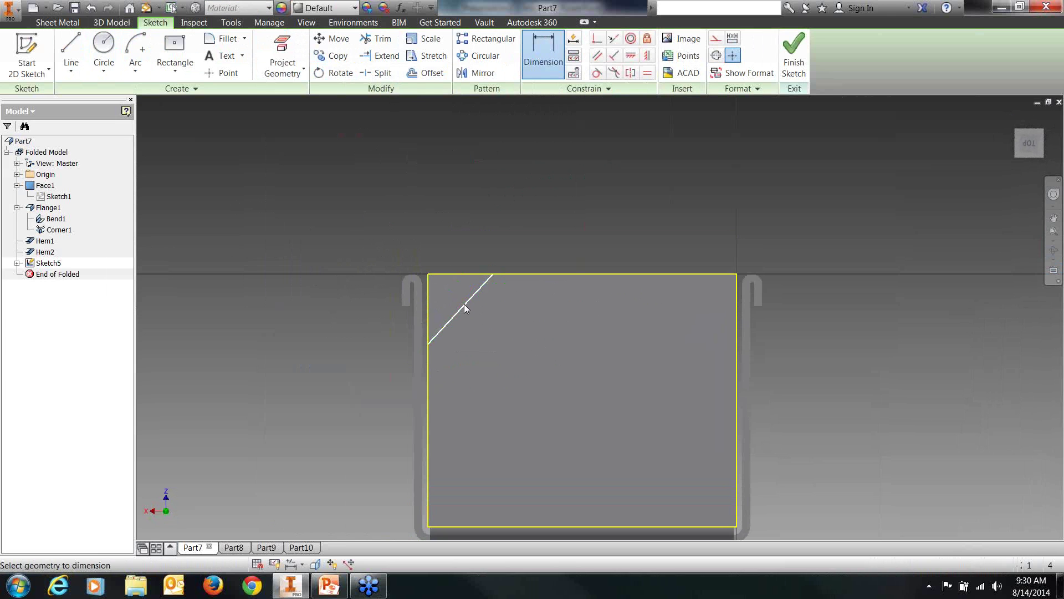
pyautogui.click(464, 304)
pyautogui.click(464, 274)
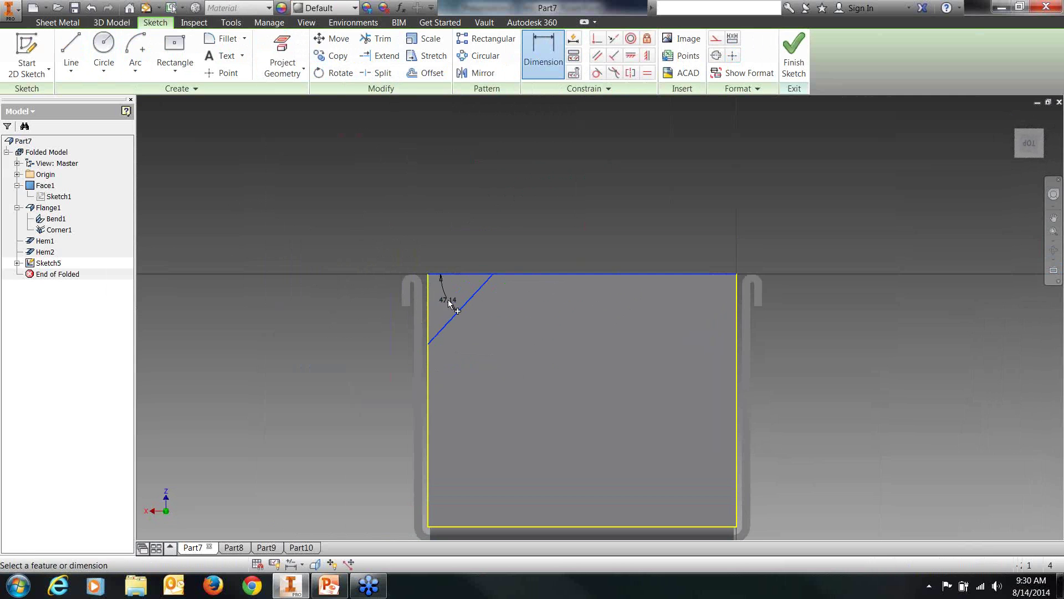
pyautogui.click(448, 299)
pyautogui.write('45')
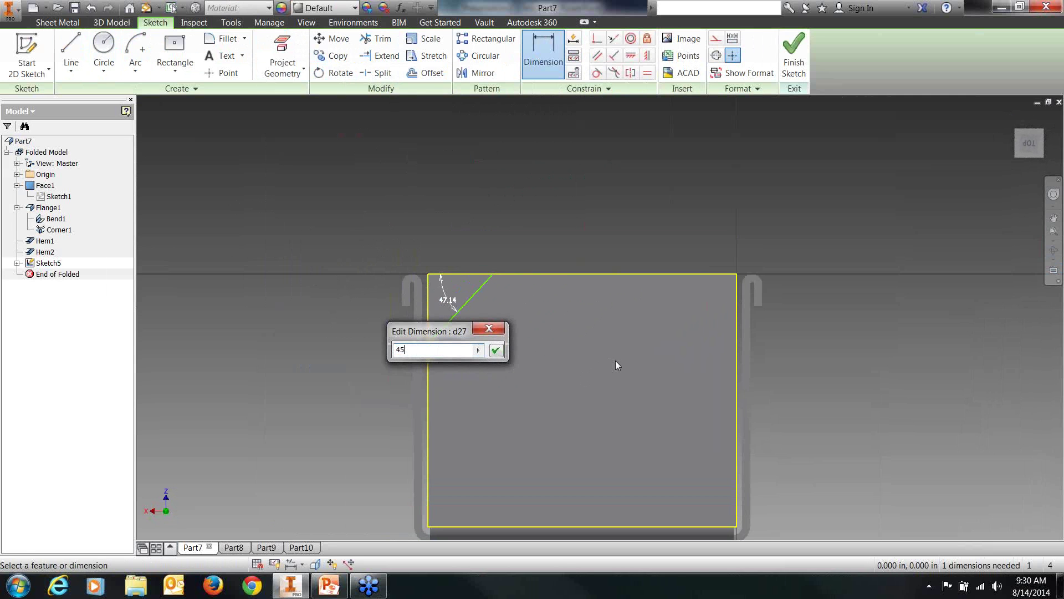
pyautogui.press('Return')
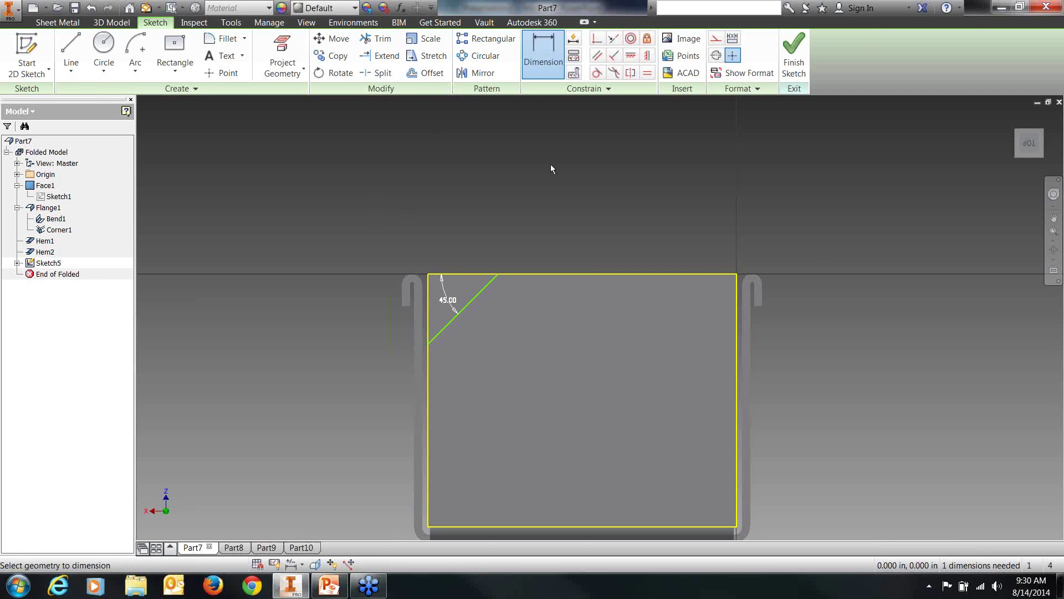
pyautogui.press('Escape')
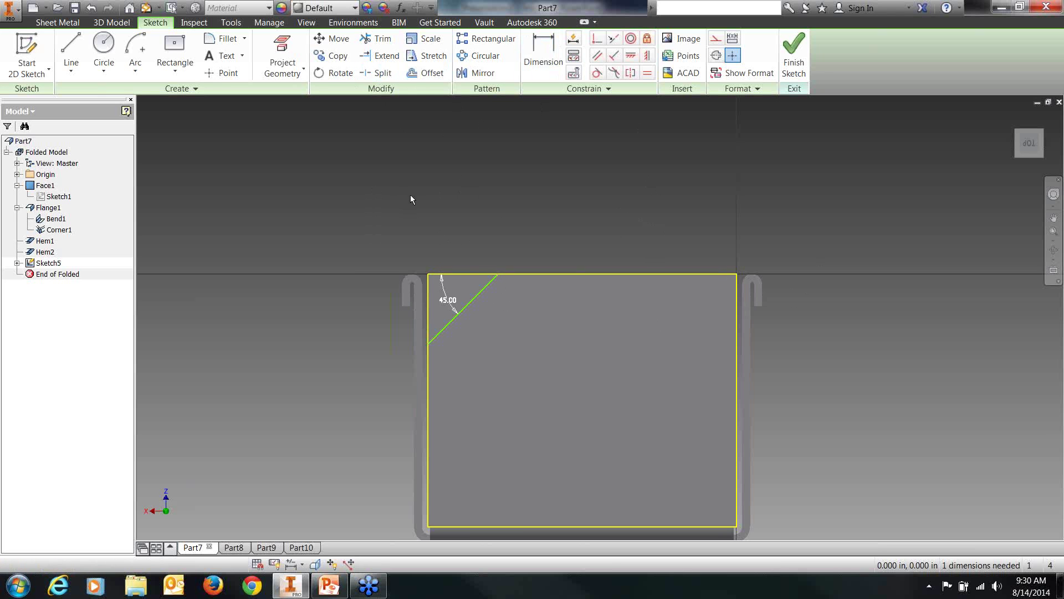
# Start a second line on the flange's projected top edge, near its upper-right corner.
pyautogui.press('l')
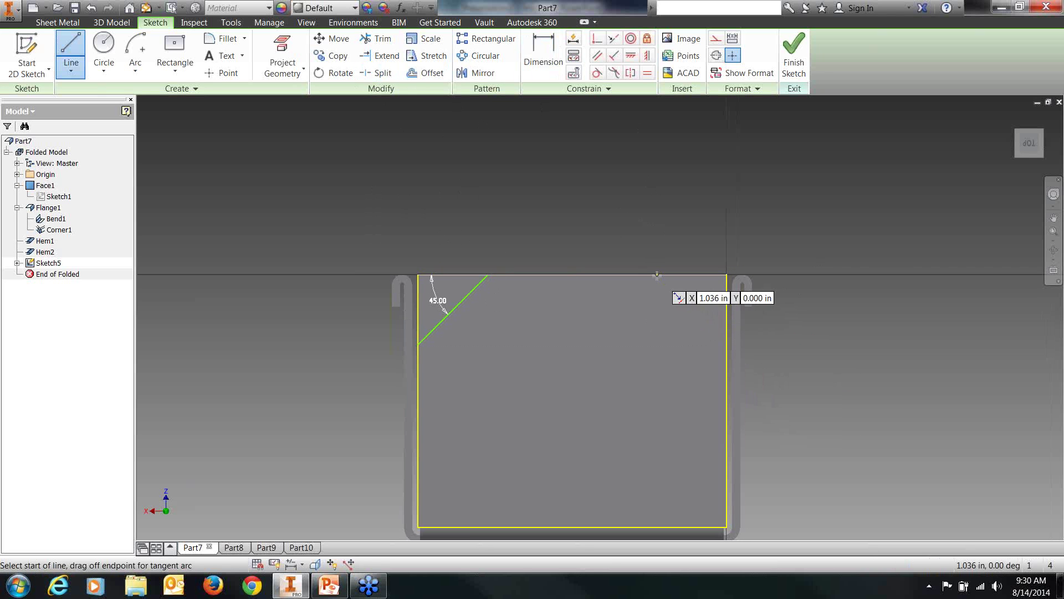
pyautogui.click(657, 274)
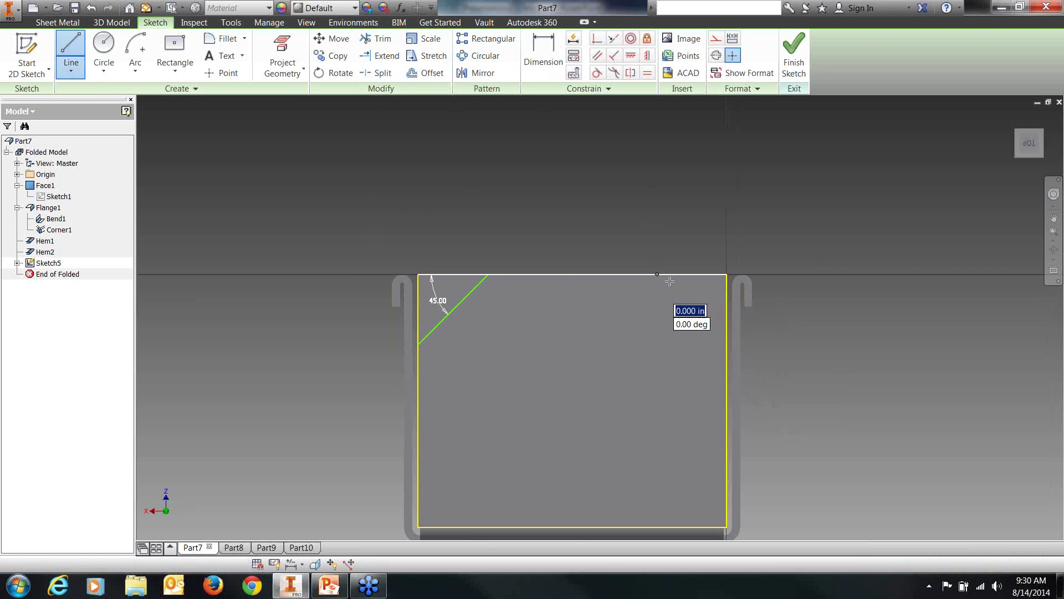
# Complete the diagonal line across the face's second upper corner and set its angle to the upper edge to 45 degrees.
pyautogui.click(727, 355)
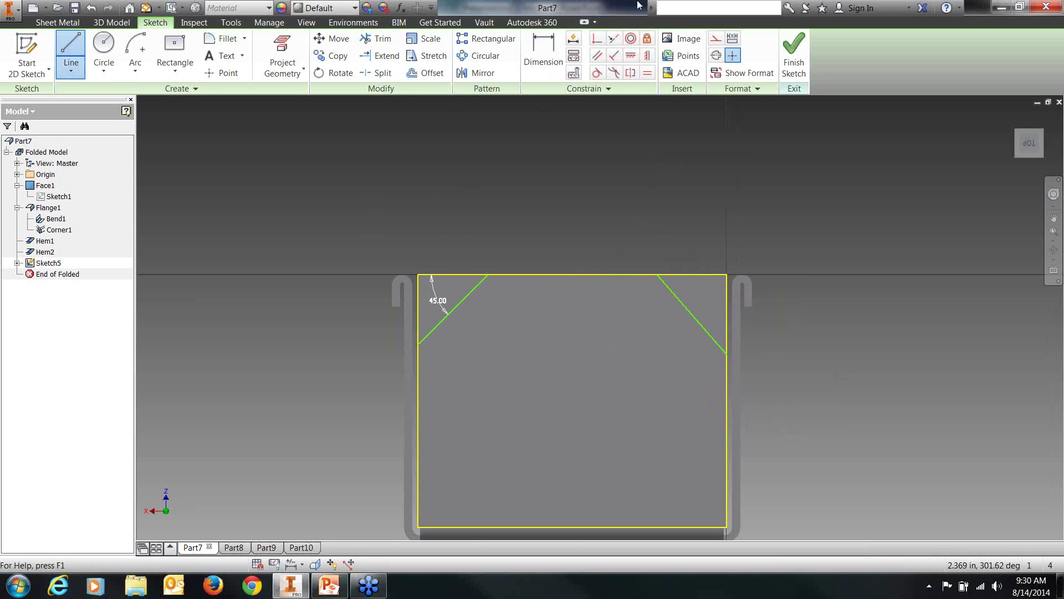
pyautogui.press('d')
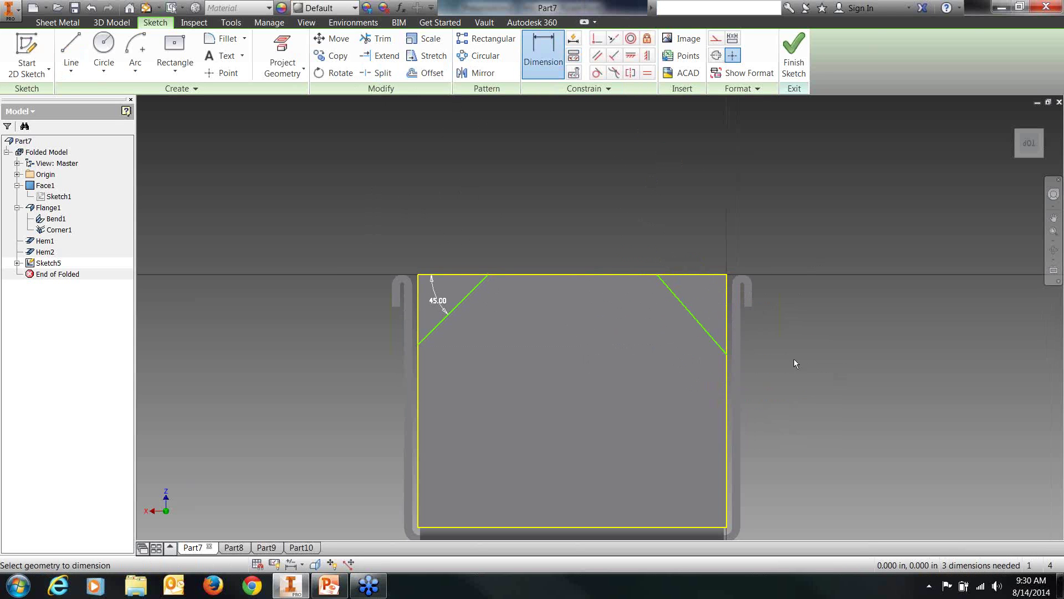
pyautogui.click(705, 331)
pyautogui.click(704, 275)
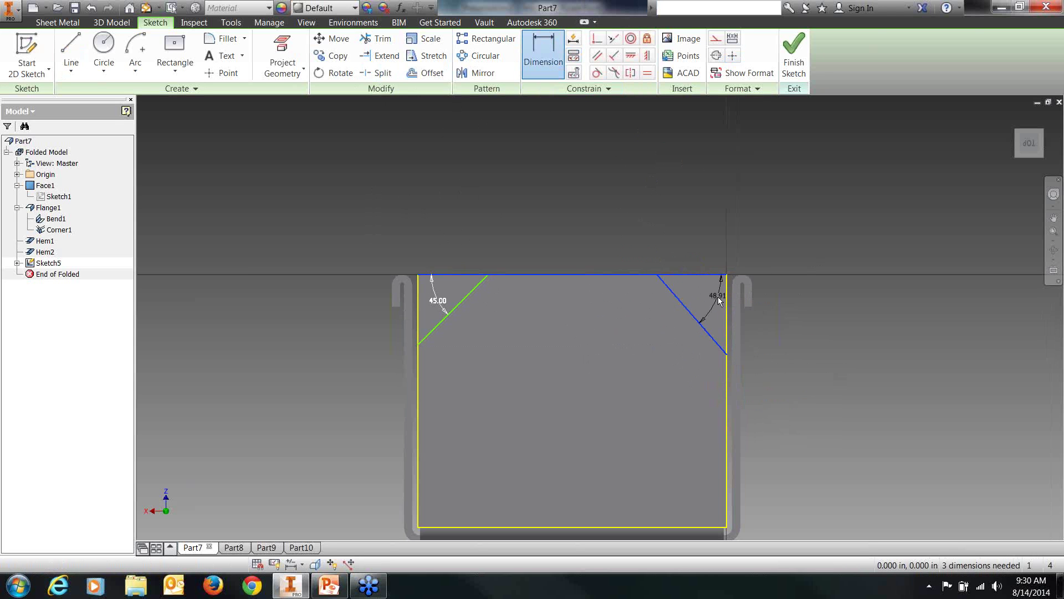
pyautogui.click(716, 298)
pyautogui.write('45')
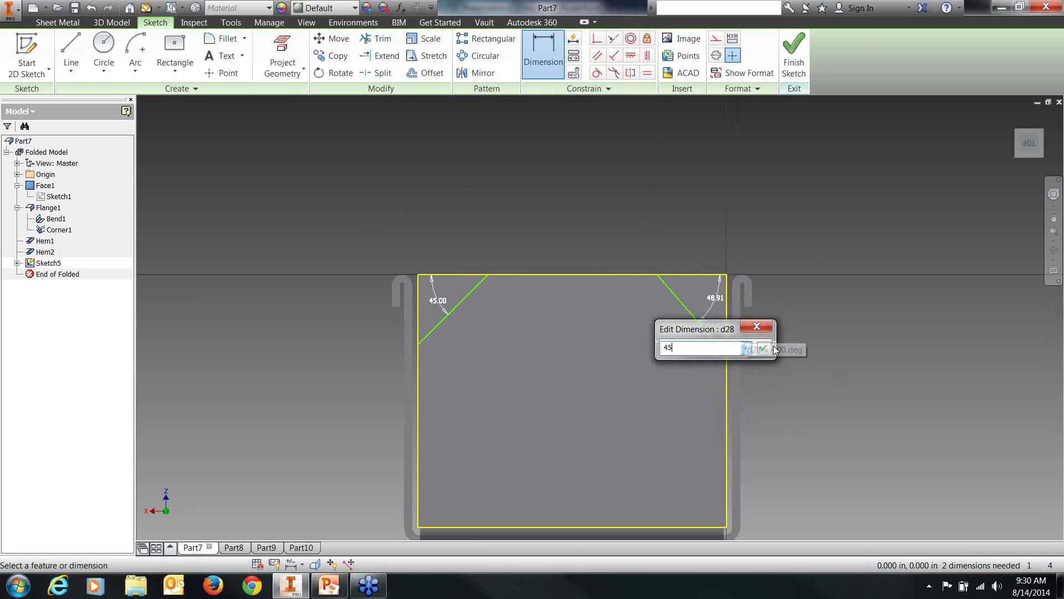
pyautogui.press('Return')
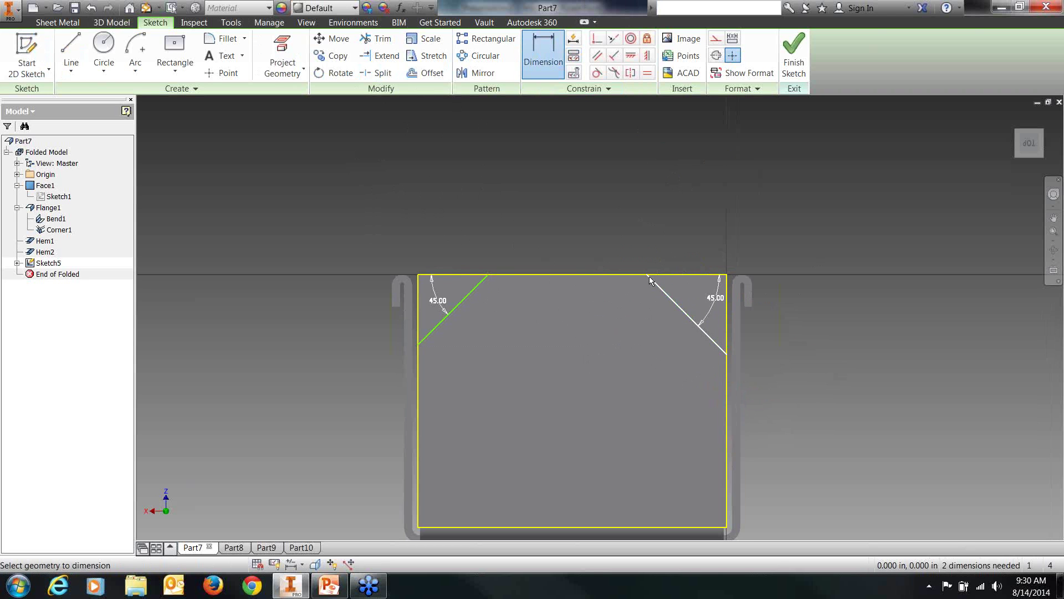
# Dimension the lower ends of both diagonal corner lines 3 in above the lower corners of the face.
pyautogui.click(727, 528)
pyautogui.click(807, 465)
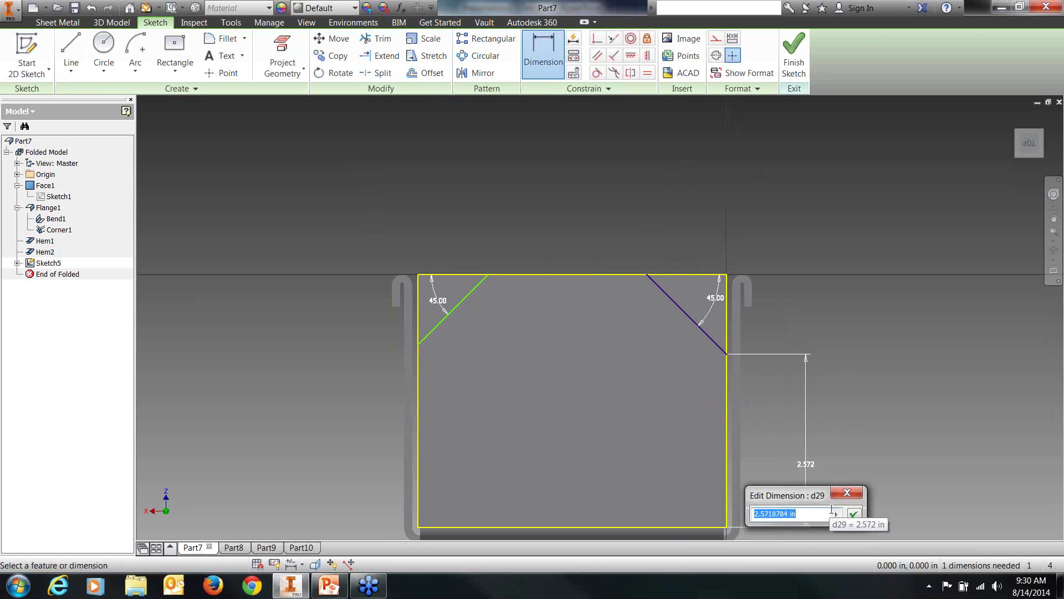
pyautogui.write('3')
pyautogui.click(854, 515)
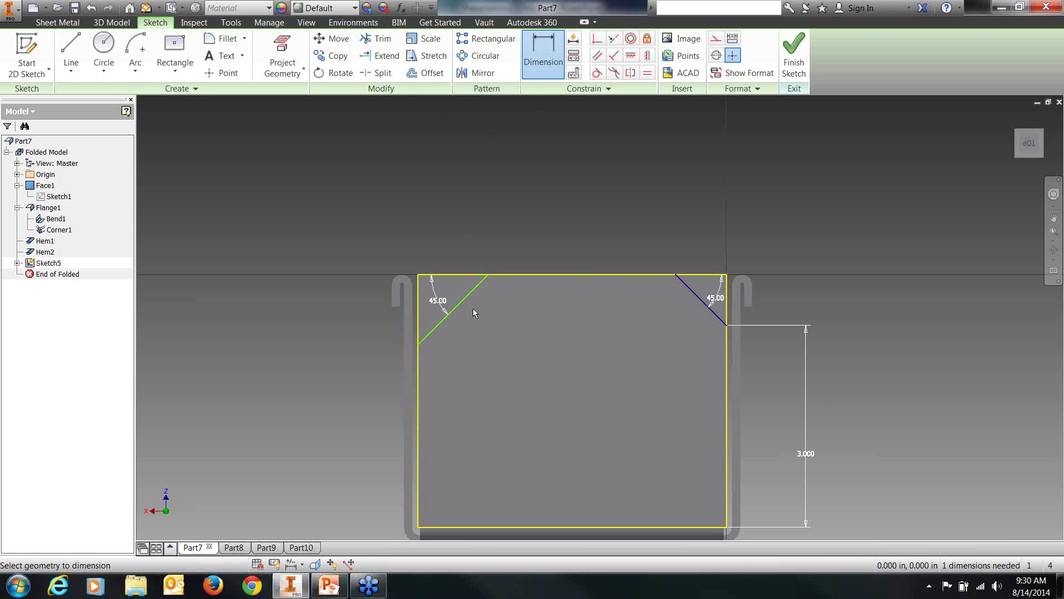
pyautogui.click(428, 337)
pyautogui.click(401, 504)
pyautogui.click(289, 417)
pyautogui.write('3')
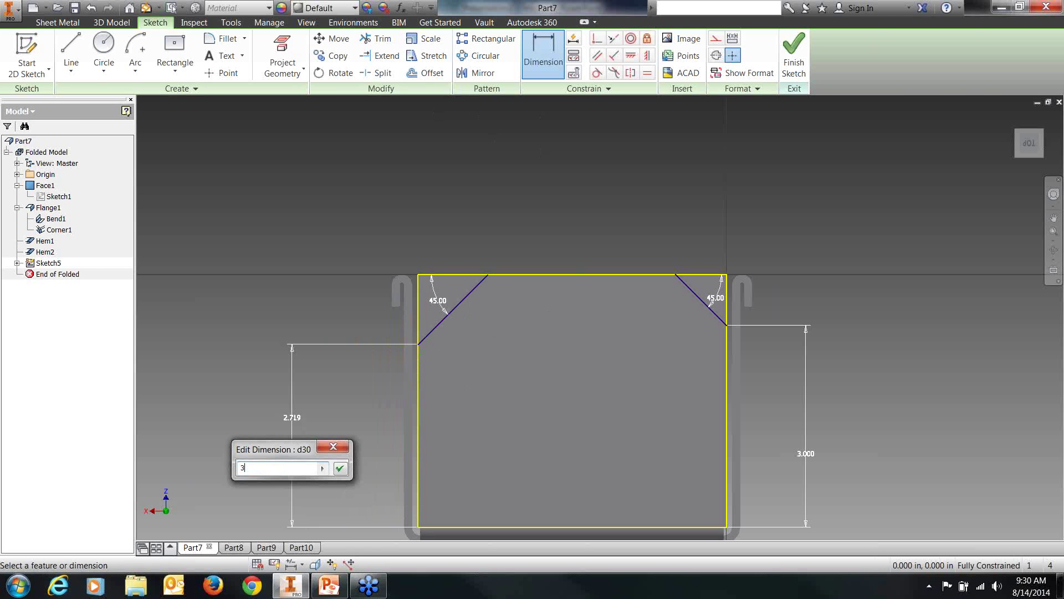
pyautogui.press('Return')
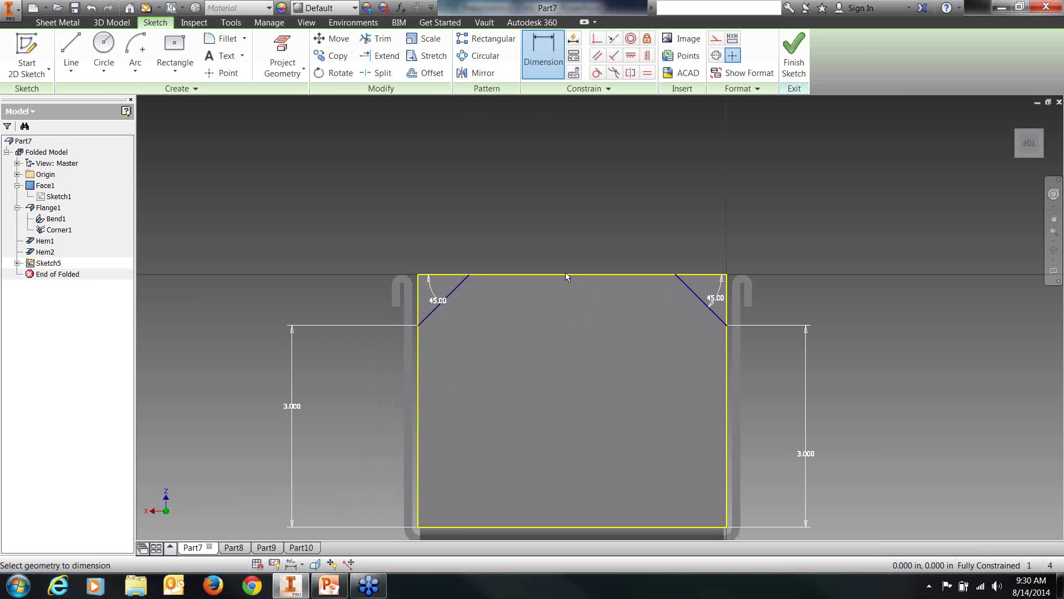
pyautogui.click(469, 275)
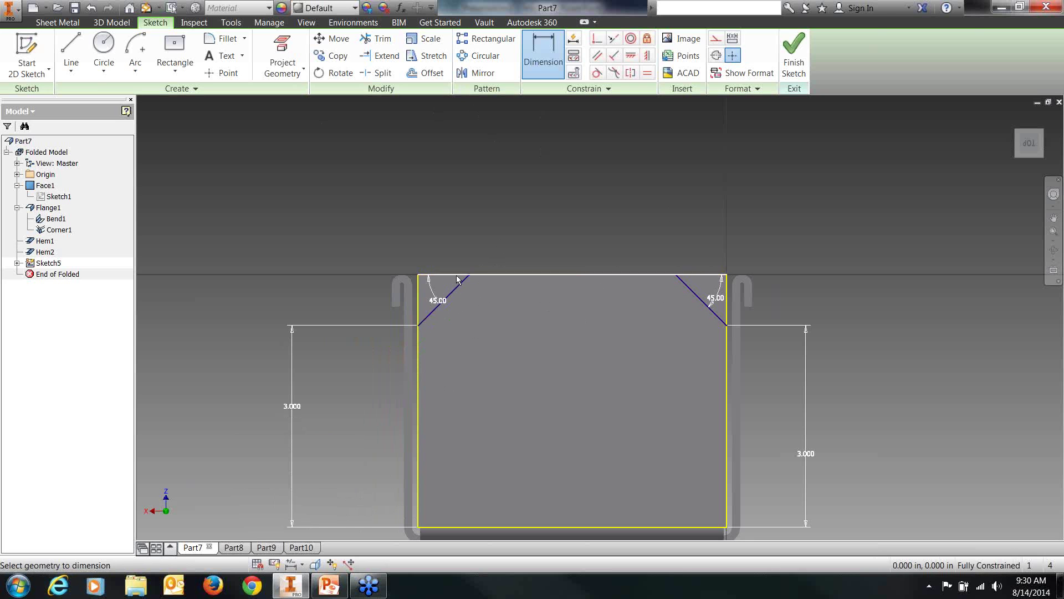
pyautogui.click(420, 275)
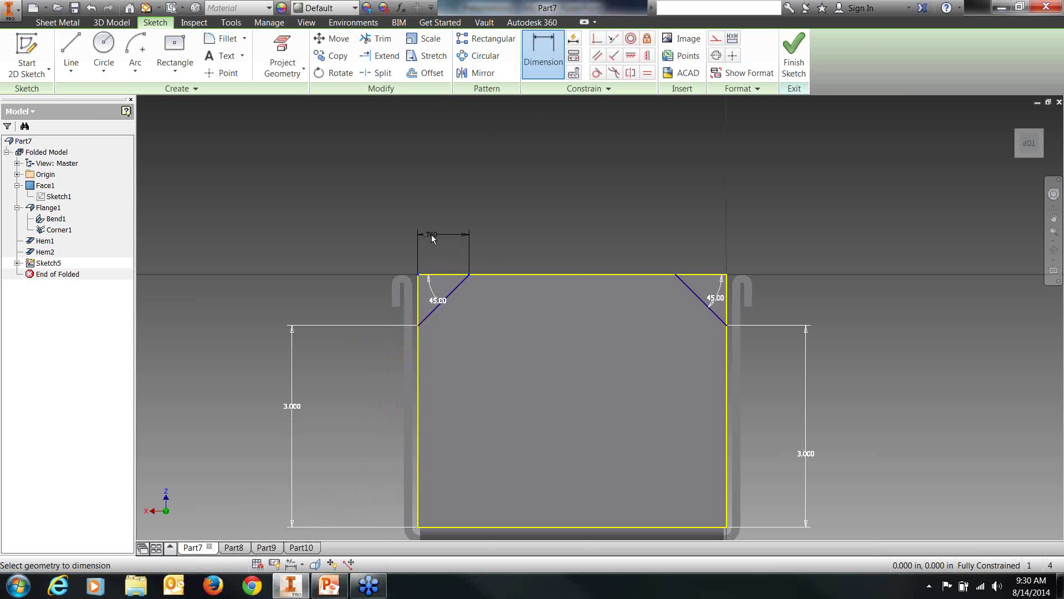
pyautogui.press('Escape')
pyautogui.press('Escape')
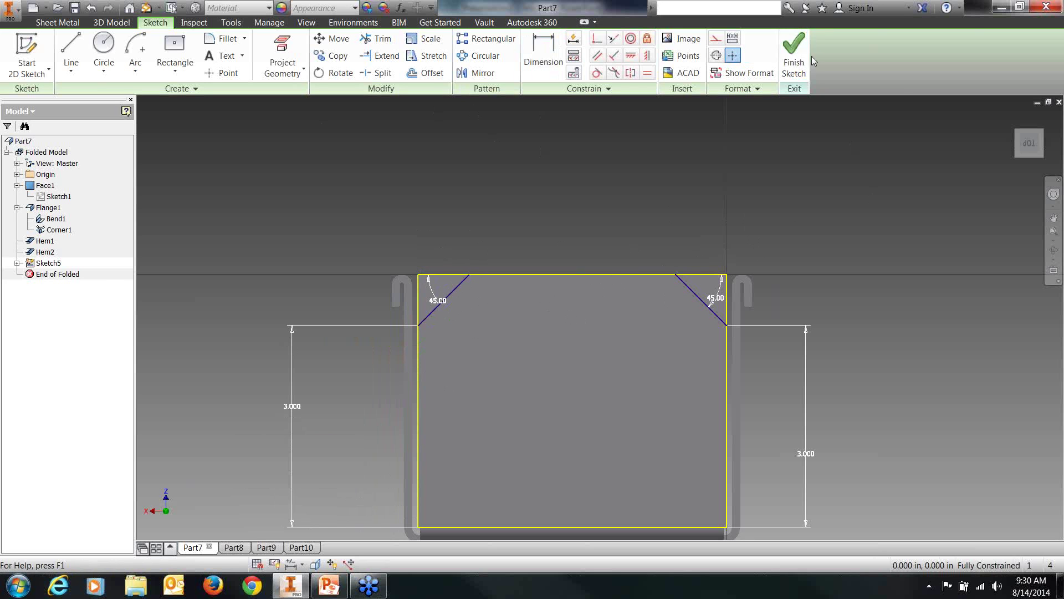
# Finish the sketch and fold the first upper corner 90 degrees along its diagonal bend line with the default bend radius.
pyautogui.click(795, 57)
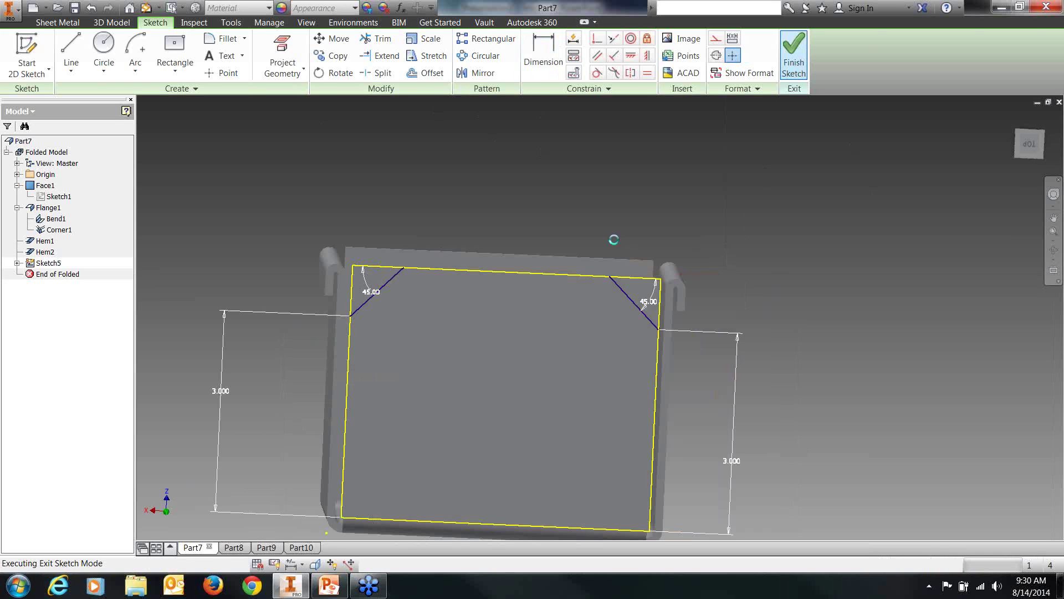
pyautogui.click(235, 56)
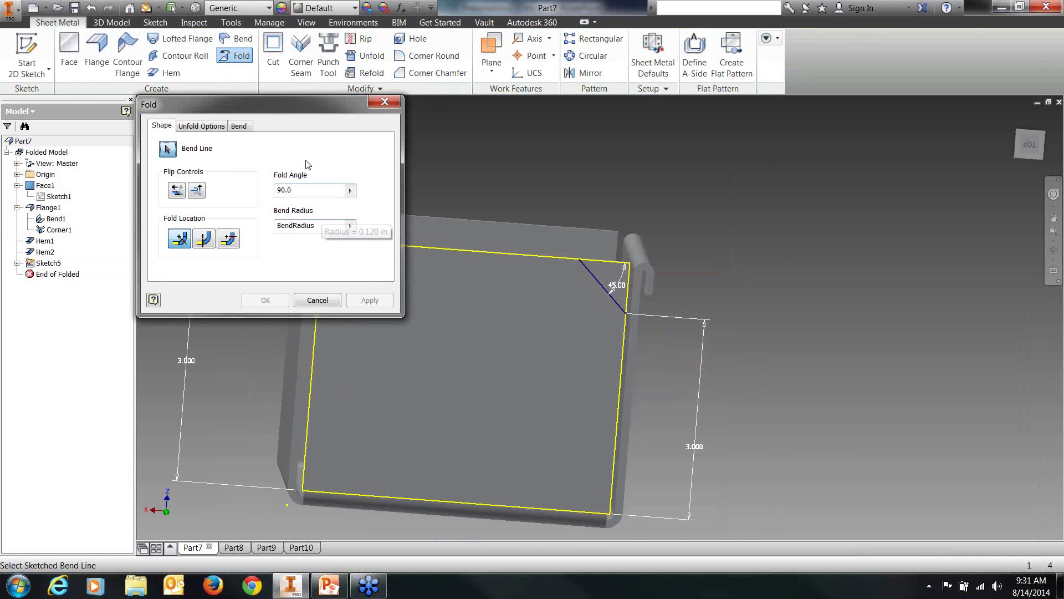
pyautogui.moveTo(307, 104); pyautogui.dragTo(972, 239)
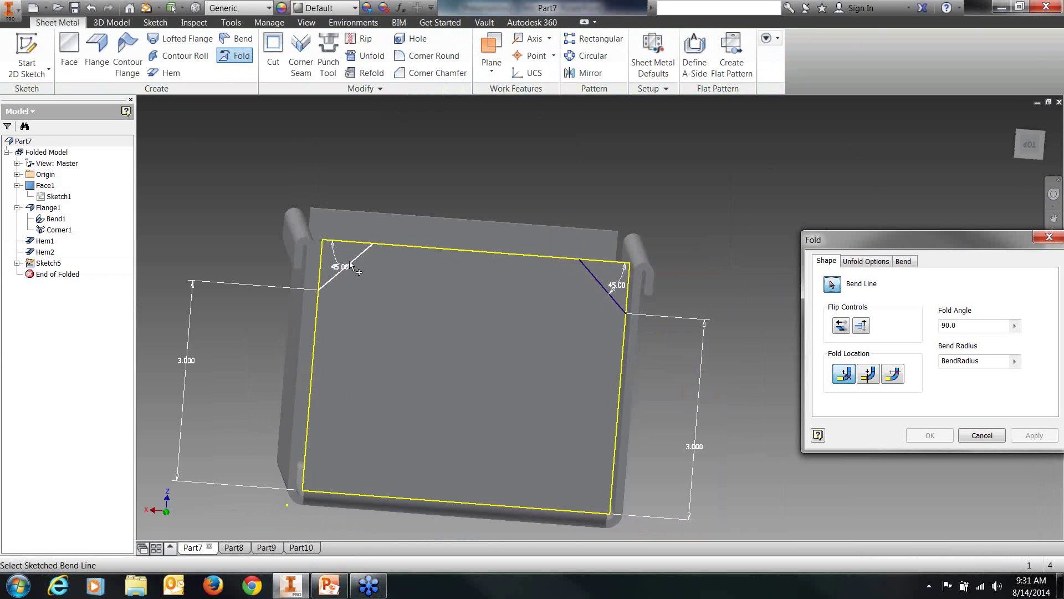
pyautogui.click(349, 262)
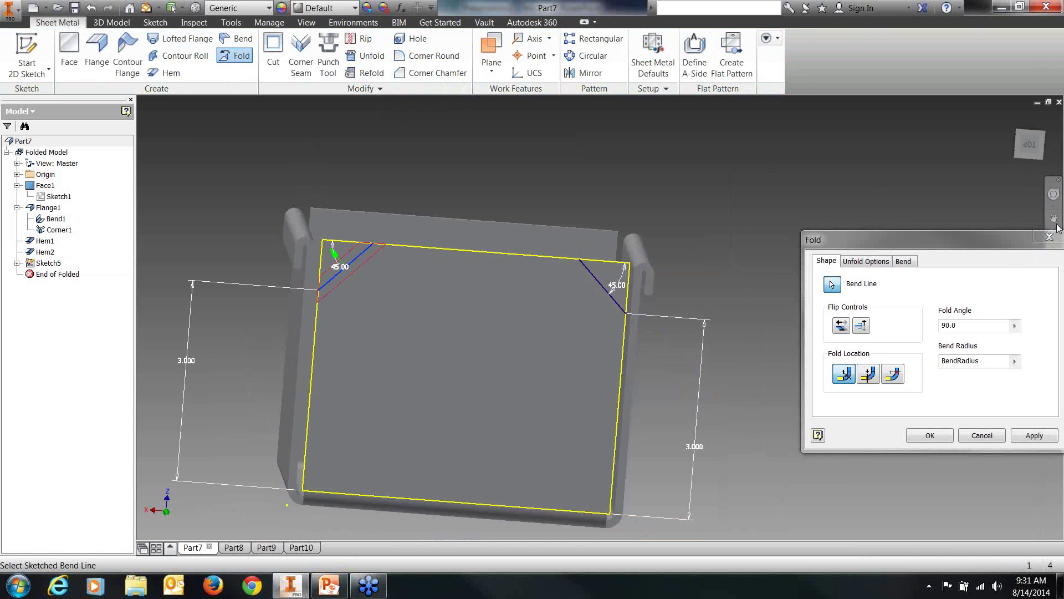
pyautogui.moveTo(1001, 242); pyautogui.dragTo(965, 334)
pyautogui.keyDown('shift'); pyautogui.moveTo(585, 271); pyautogui.dragTo(632, 285, button='middle'); pyautogui.keyUp('shift')
pyautogui.scroll(-3, 598, 293)
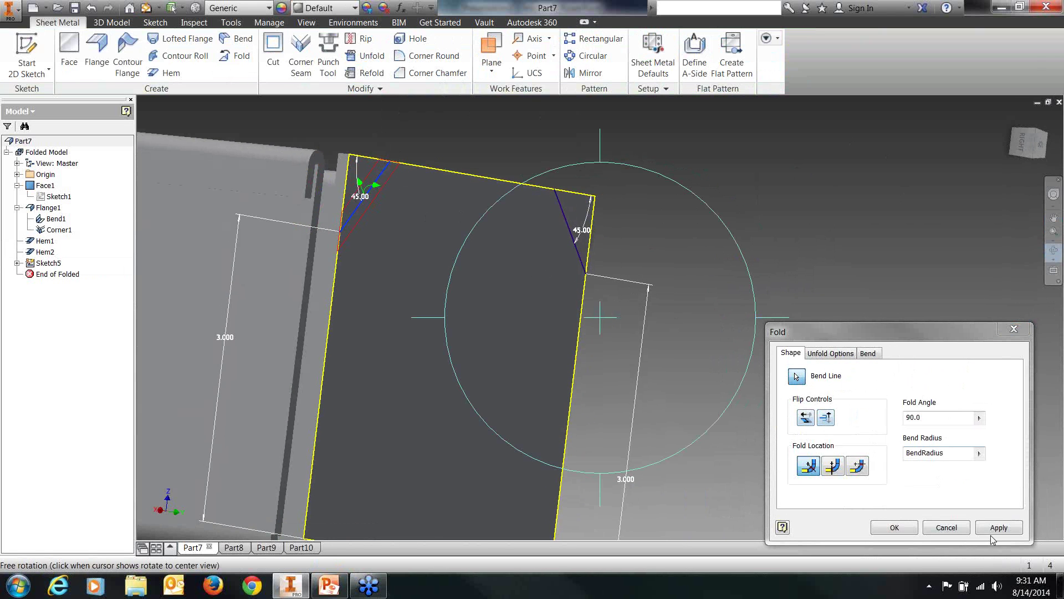
pyautogui.rightClick(624, 238)
pyautogui.click(656, 238)
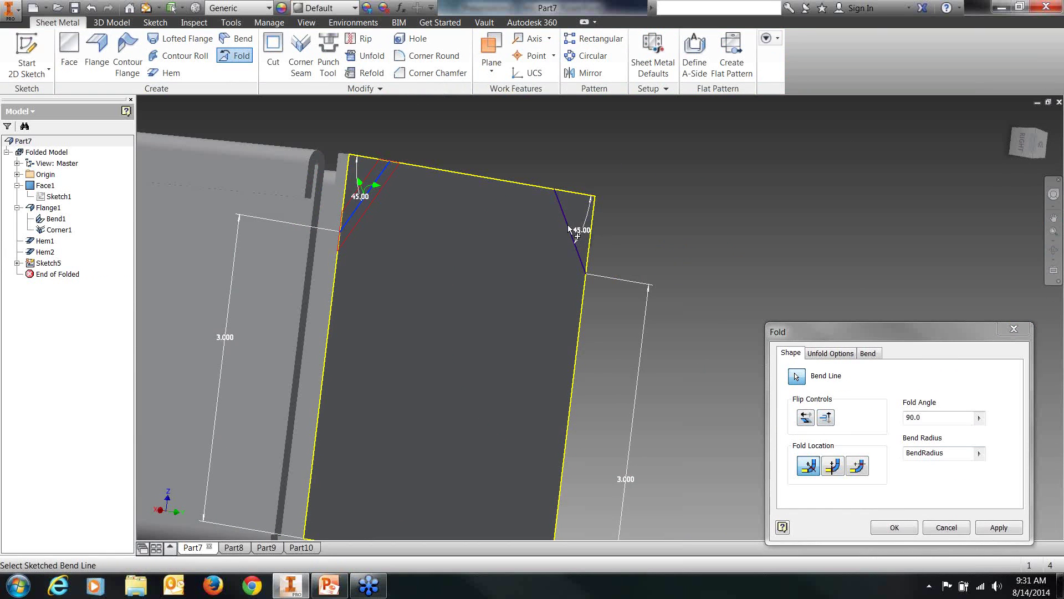
pyautogui.click(989, 529)
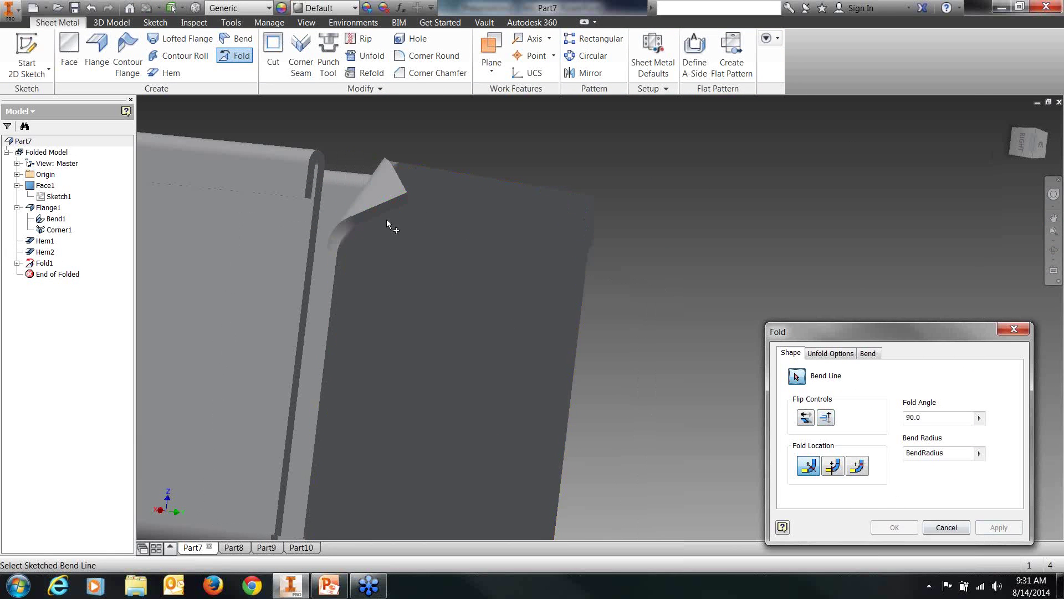
# Exit the Fold command and share the sketch used by the first fold.
pyautogui.click(1052, 249)
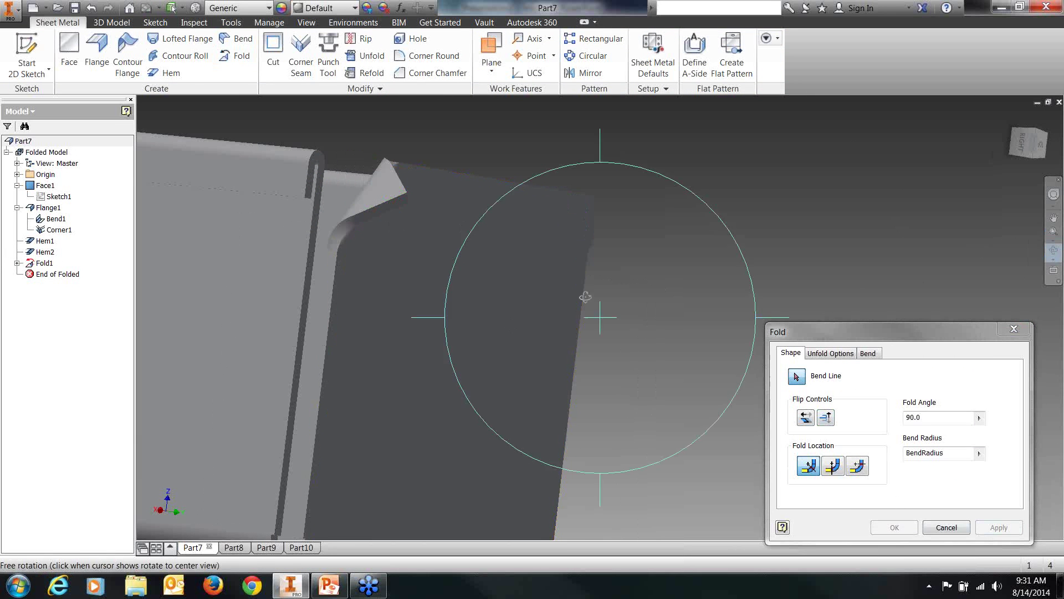
pyautogui.moveTo(589, 295); pyautogui.dragTo(548, 293)
pyautogui.click(947, 454)
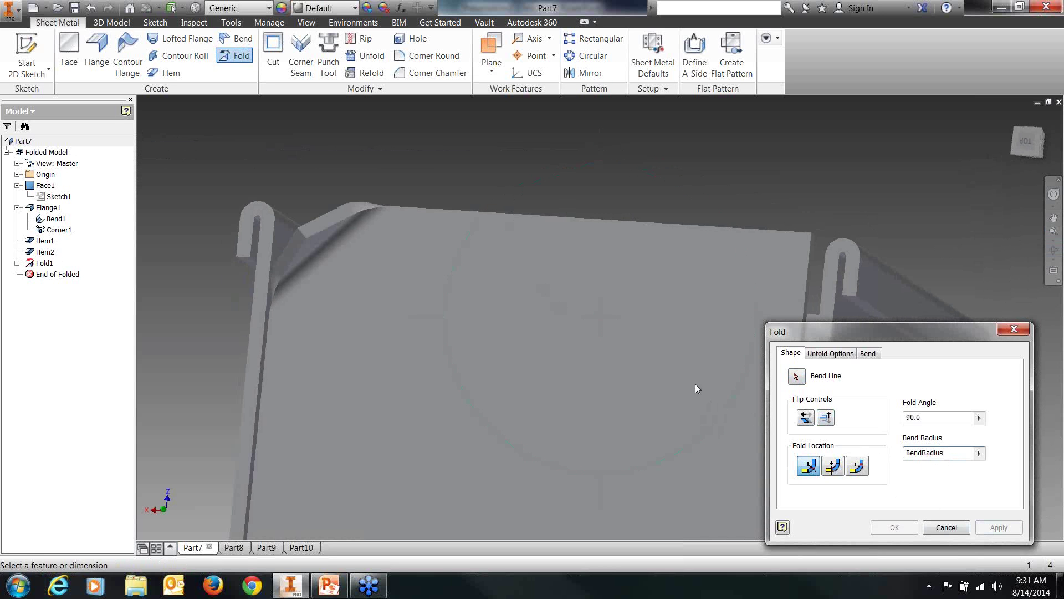
pyautogui.moveTo(695, 384); pyautogui.dragTo(653, 334, button='middle')
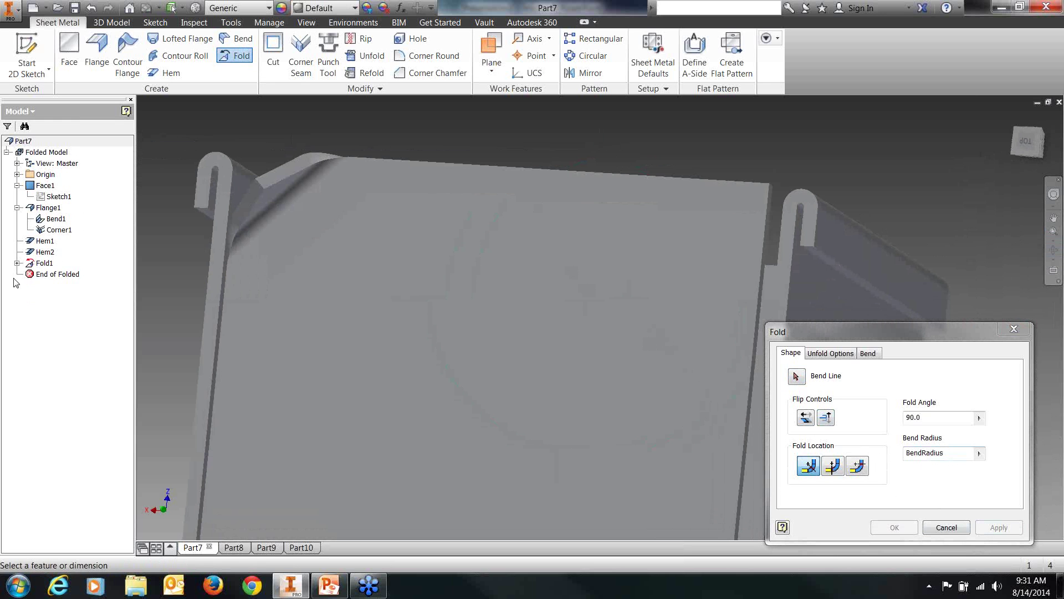
pyautogui.click(17, 262)
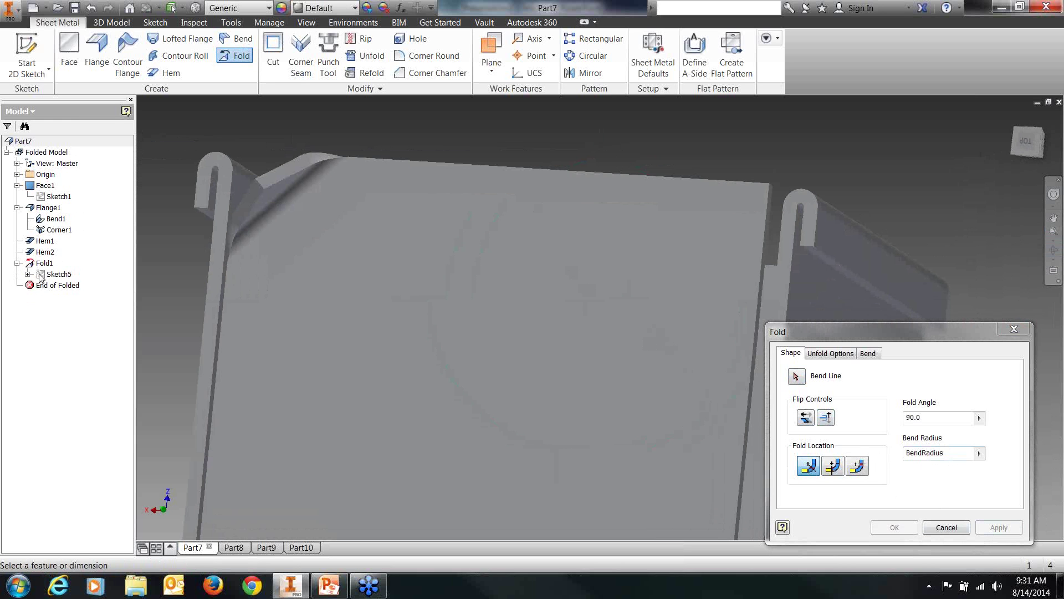
pyautogui.click(28, 274)
pyautogui.click(955, 527)
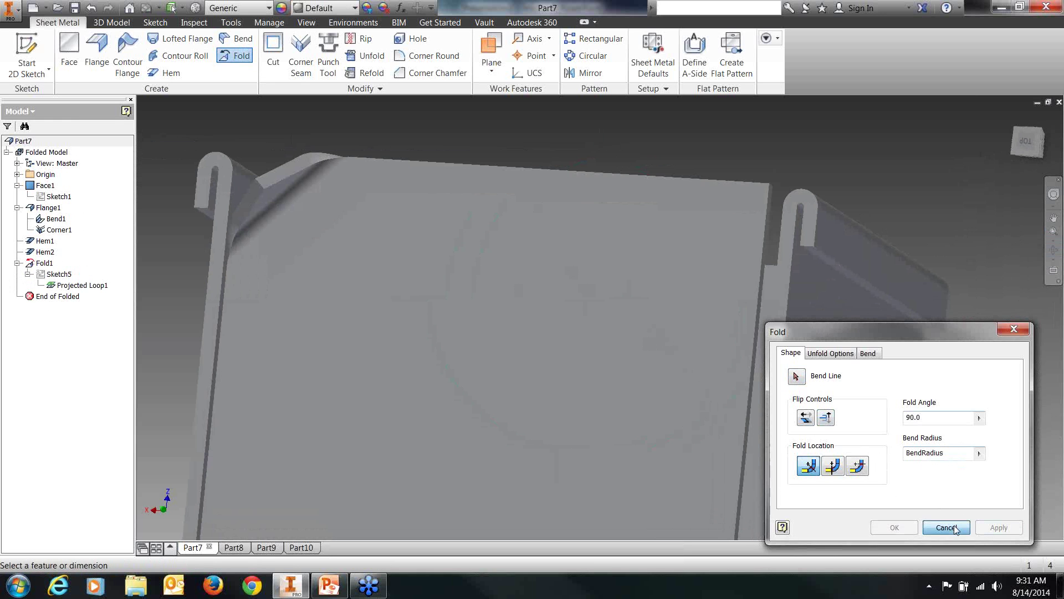
pyautogui.rightClick(51, 277)
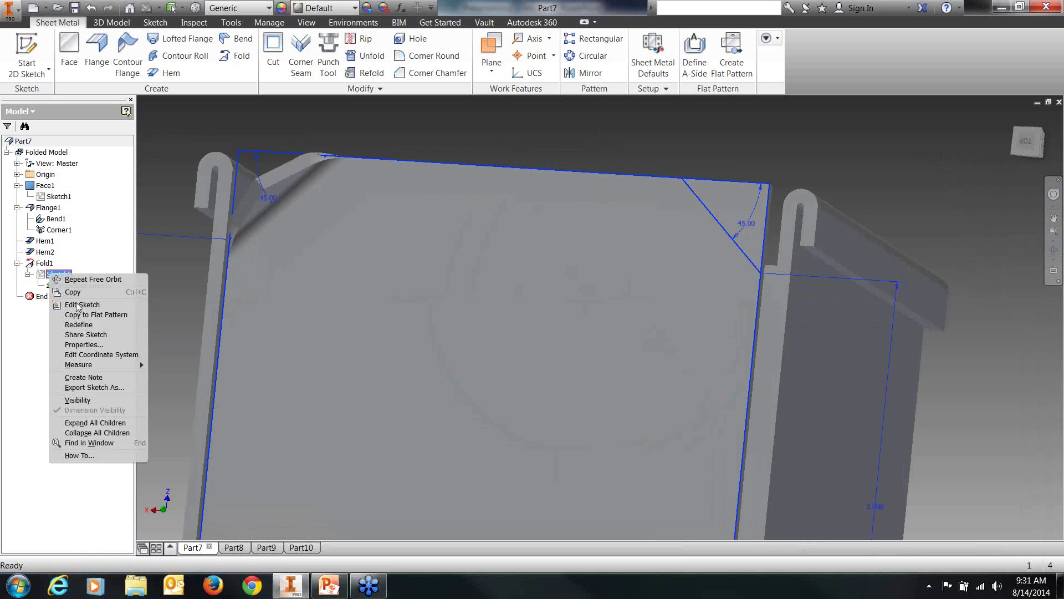
pyautogui.click(95, 335)
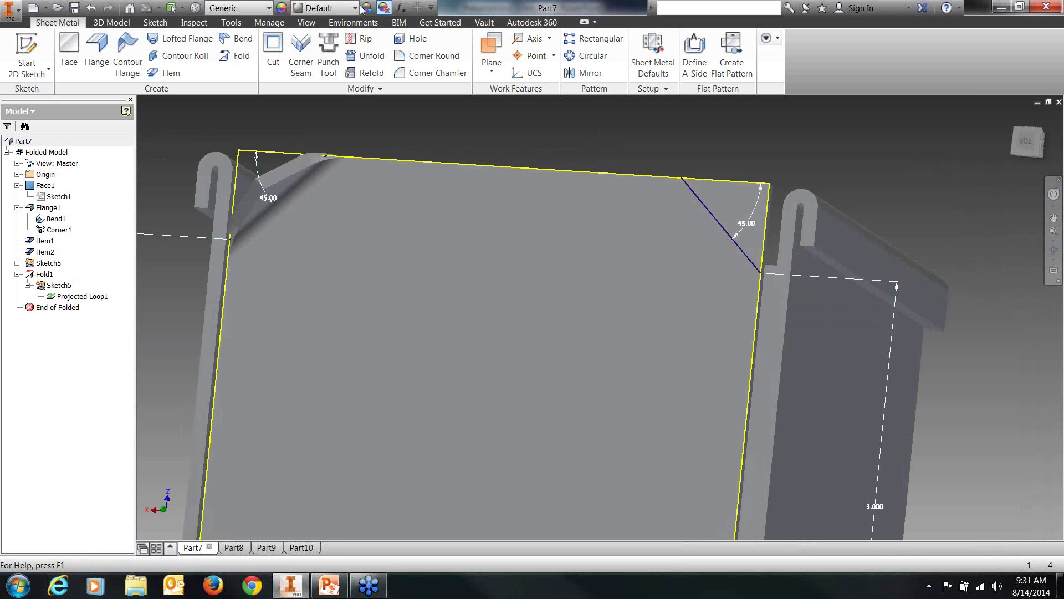
# Fold the other upper corner 90 degrees along its diagonal line and hide the shared sketch.
pyautogui.click(235, 56)
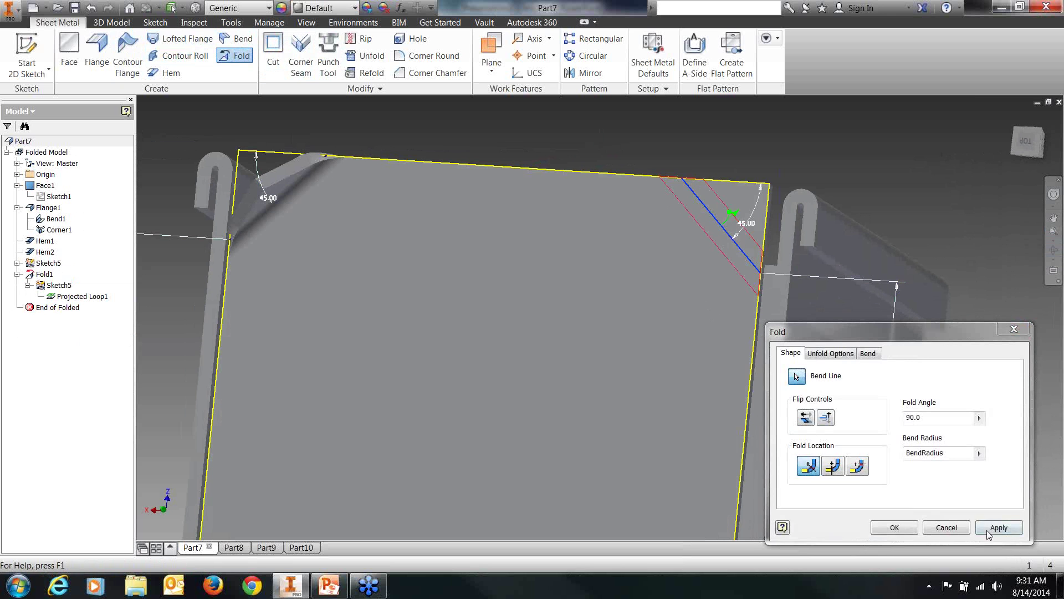
pyautogui.click(997, 527)
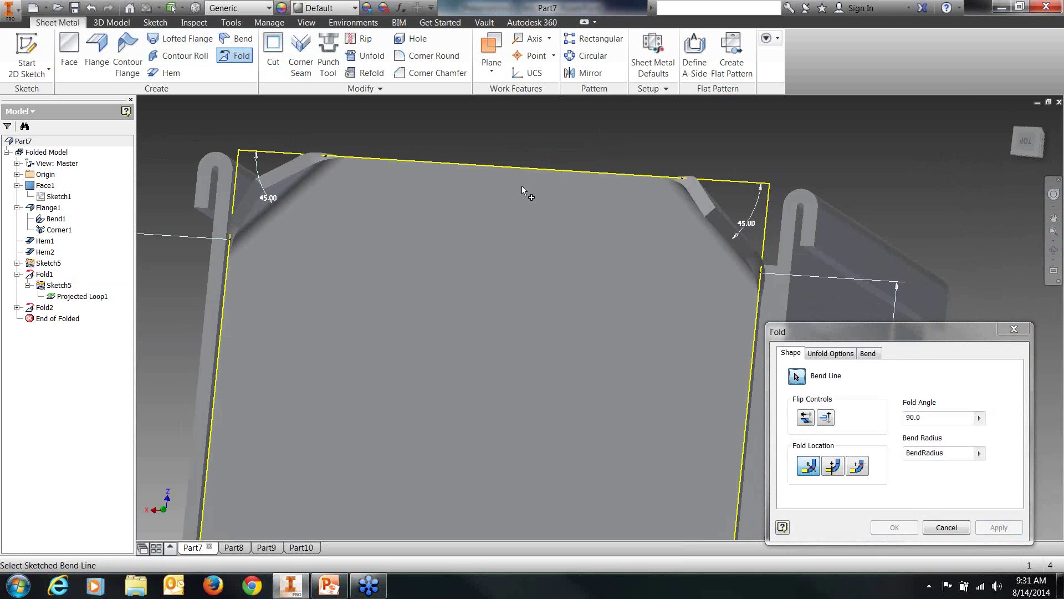
pyautogui.click(947, 529)
pyautogui.rightClick(52, 285)
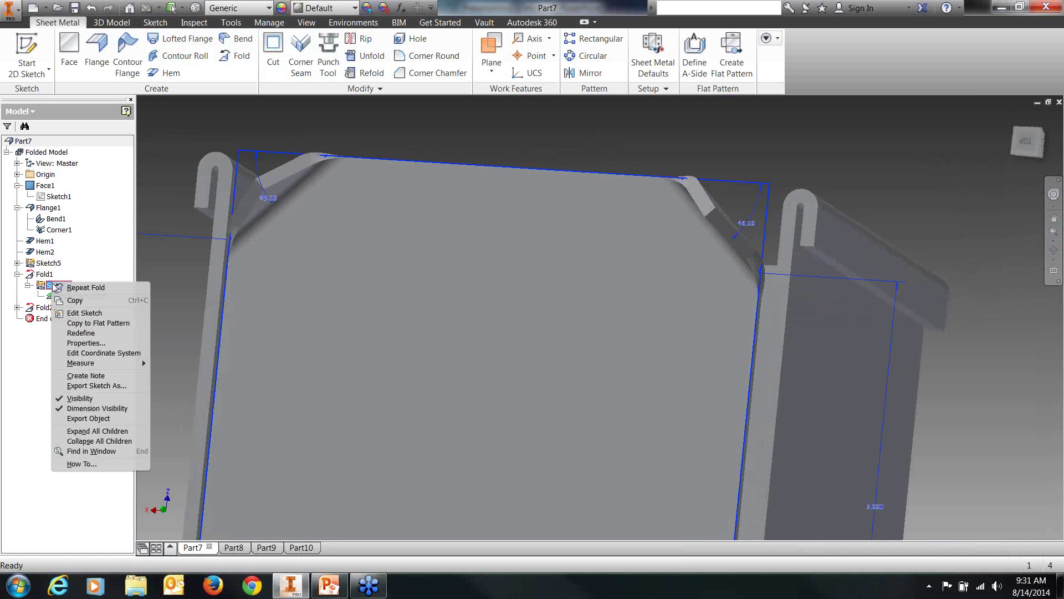
pyautogui.click(88, 399)
# Examine the folded corners and the hemmed walls of the sheet metal box from several sides.
pyautogui.click(1053, 251)
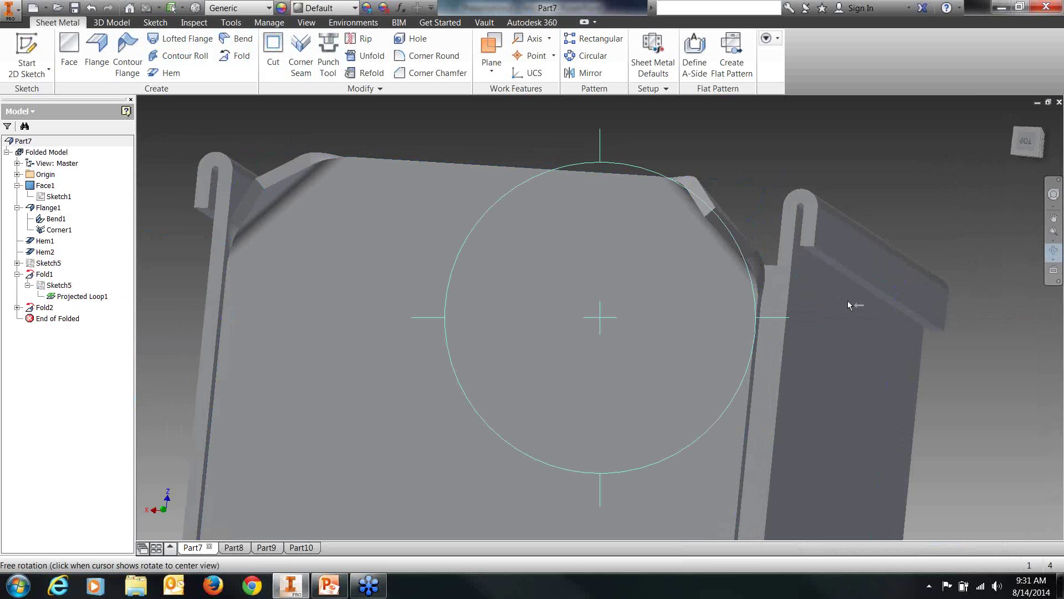
pyautogui.scroll(-3, 591, 251)
pyautogui.moveTo(590, 252); pyautogui.dragTo(705, 217)
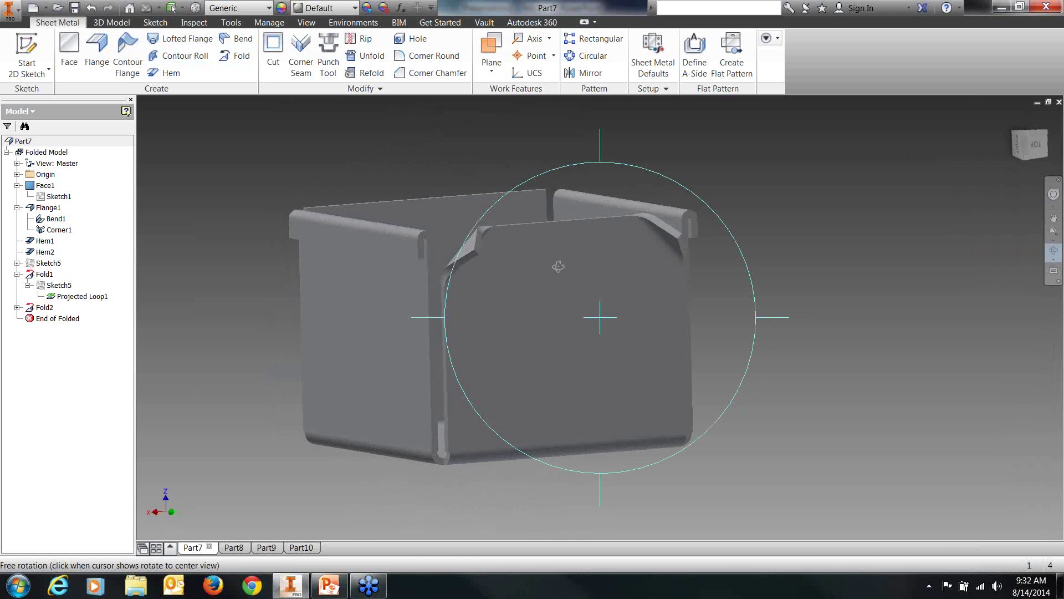
pyautogui.moveTo(598, 322); pyautogui.dragTo(577, 299)
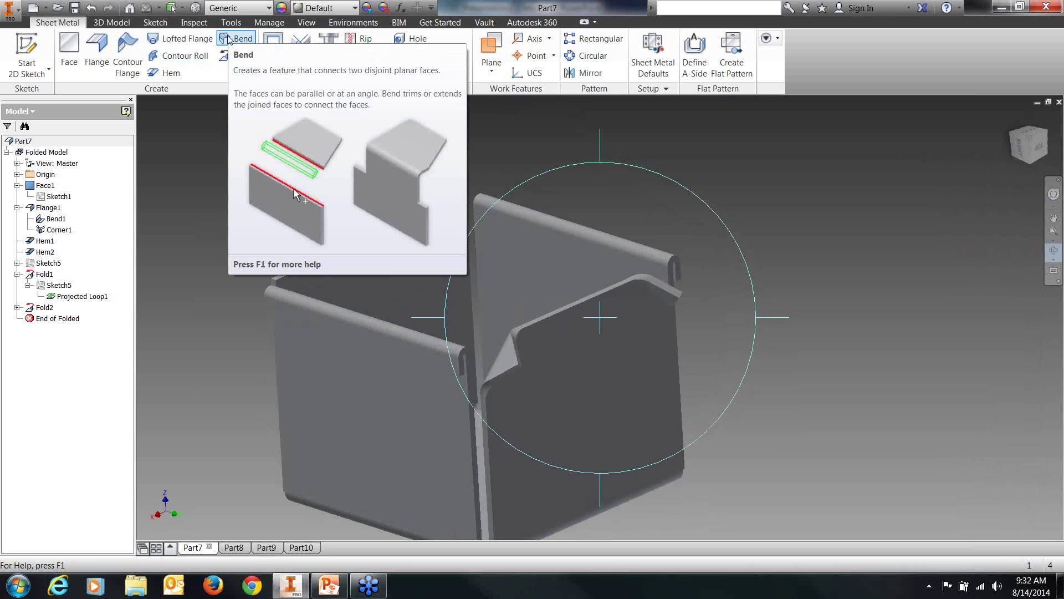
pyautogui.press('Escape')
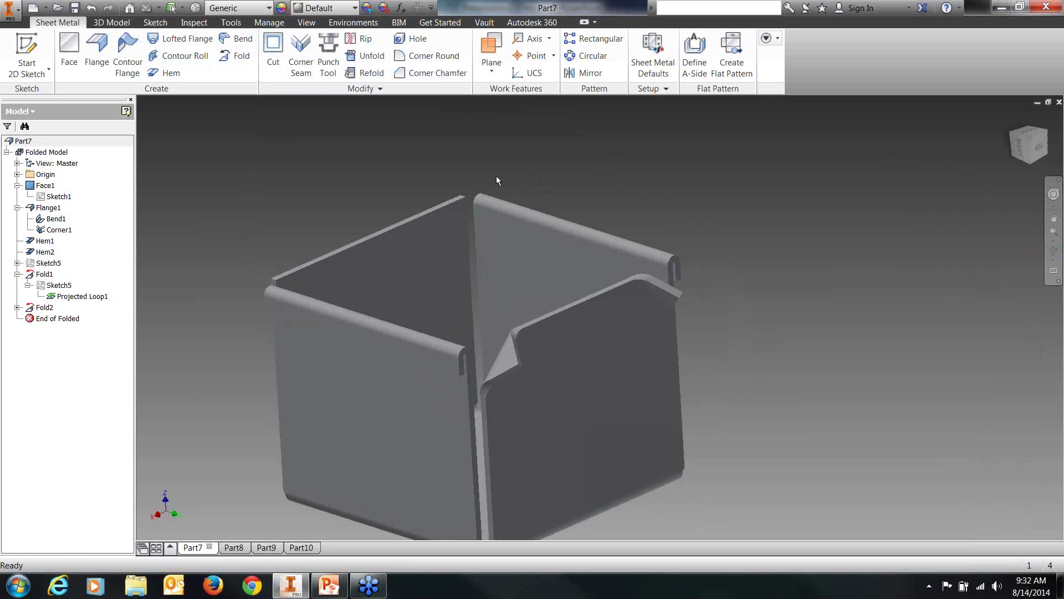
pyautogui.click(1053, 251)
pyautogui.moveTo(559, 339); pyautogui.dragTo(515, 398)
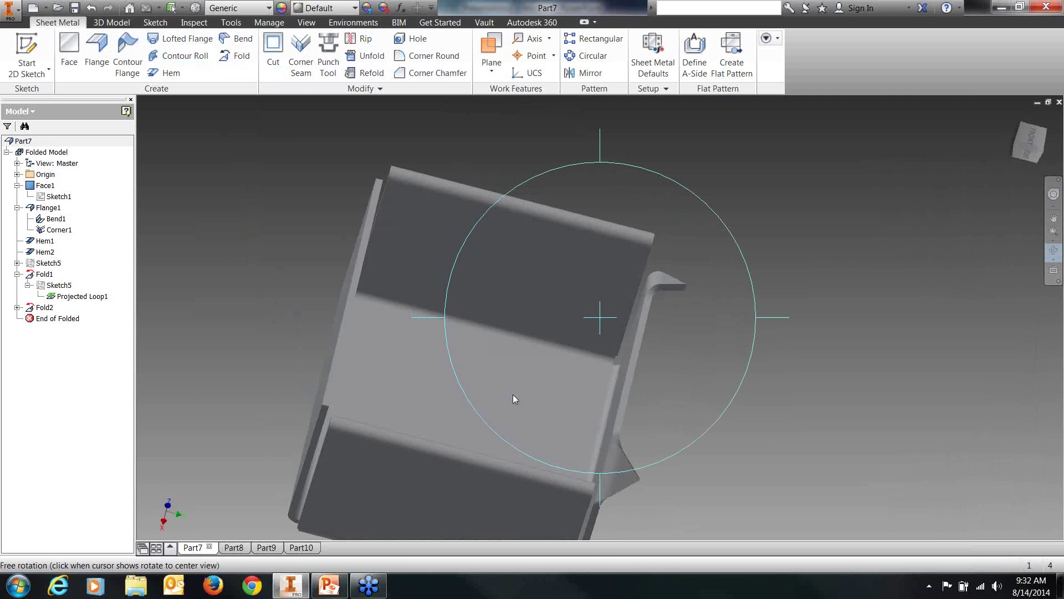
pyautogui.rightClick(513, 395)
pyautogui.click(563, 396)
pyautogui.scroll(-5, 469, 377)
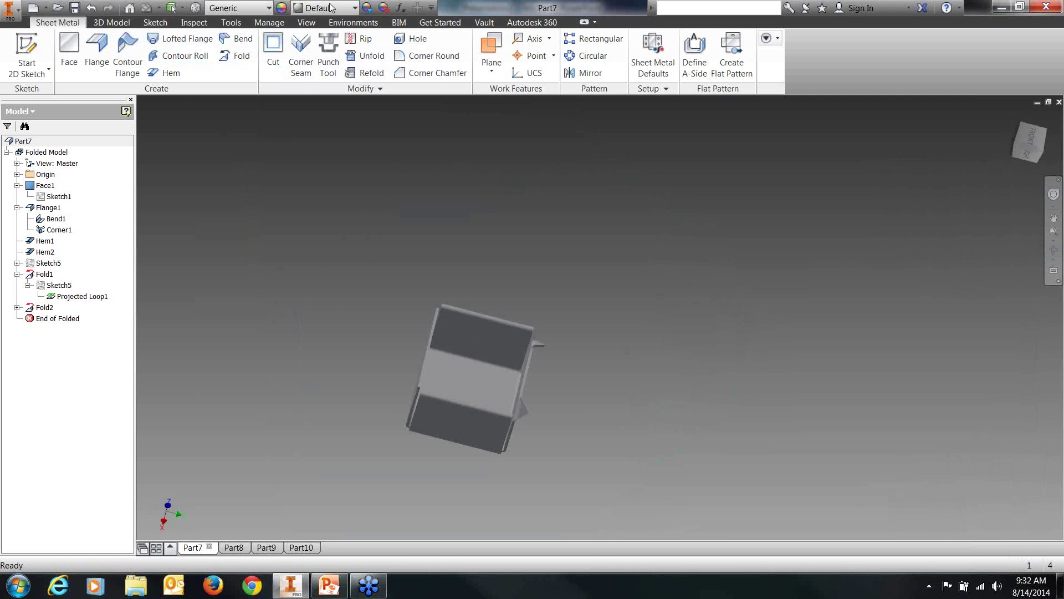
# Create a work plane above the box, offset from its inside bottom face.
pyautogui.click(491, 51)
pyautogui.moveTo(490, 390); pyautogui.dragTo(523, 304)
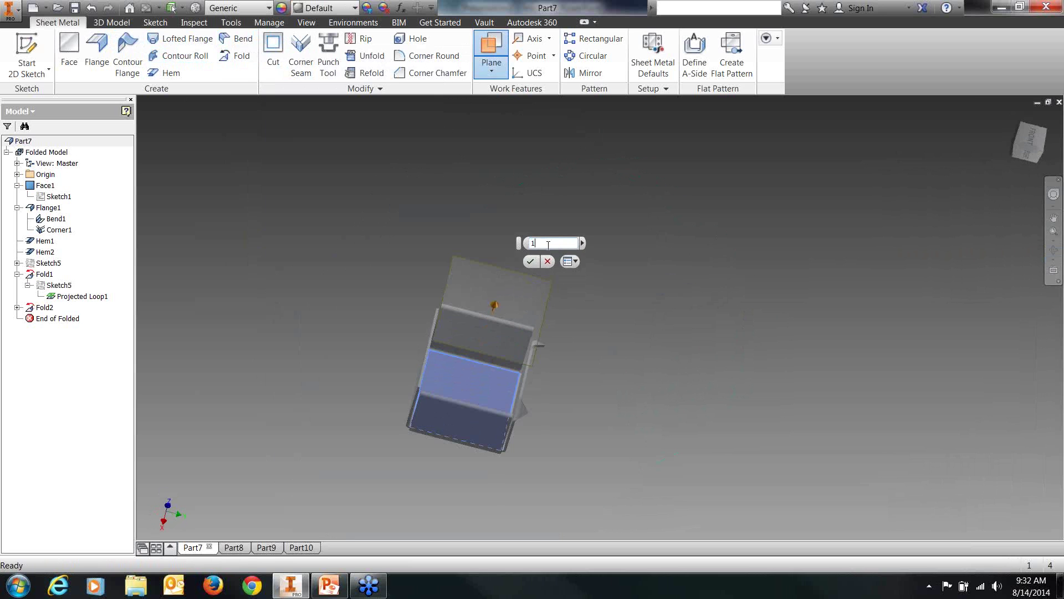
pyautogui.press('Return')
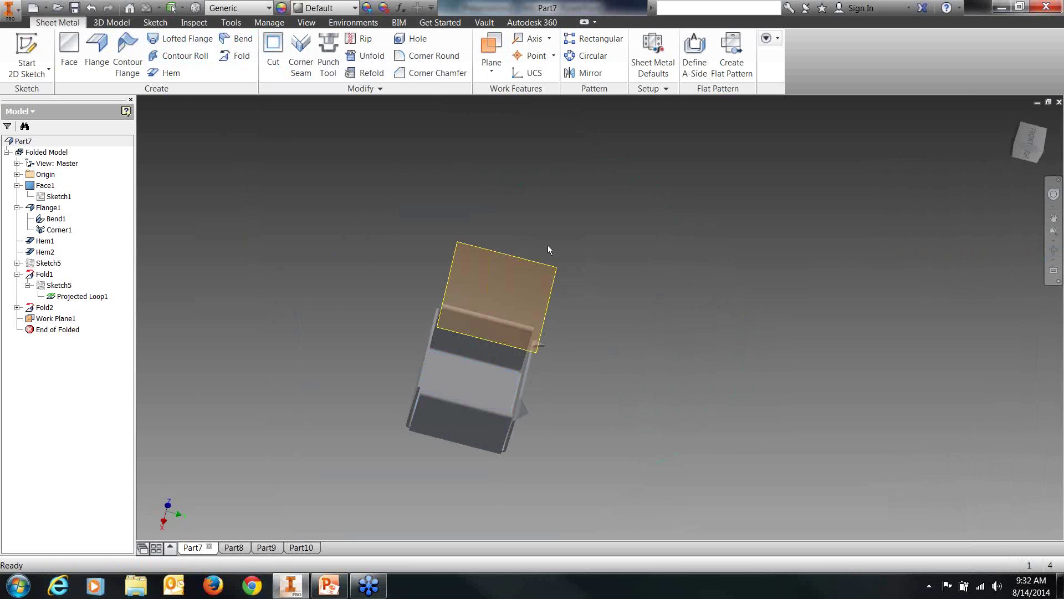
# Sketch on the offset work plane, projecting the square outline of the box's bottom face, and finish the sketch.
pyautogui.click(1028, 156)
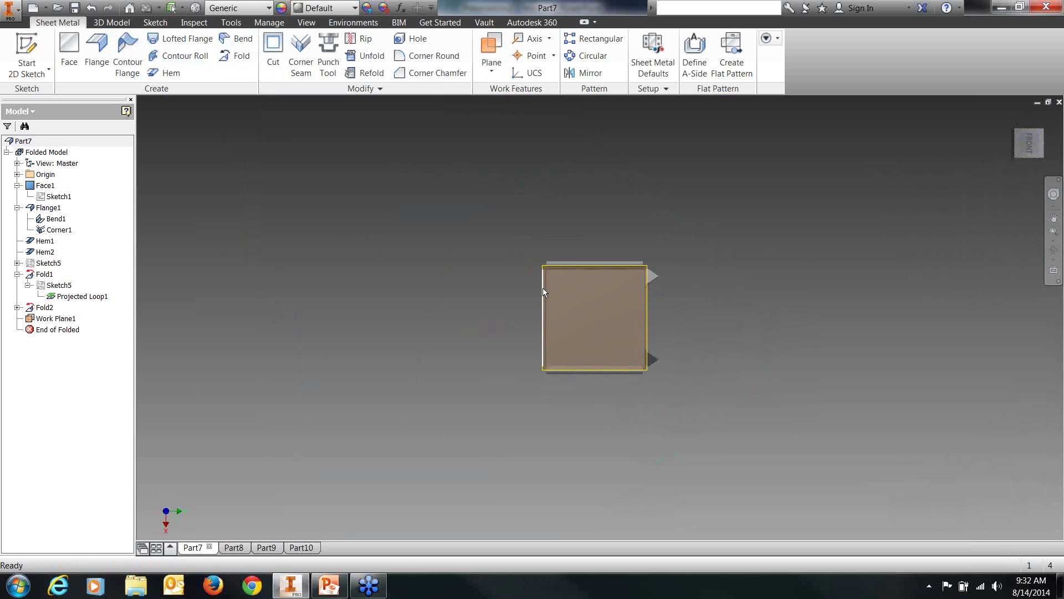
pyautogui.click(1053, 251)
pyautogui.moveTo(660, 338); pyautogui.dragTo(664, 303)
pyautogui.rightClick(647, 292)
pyautogui.click(685, 291)
pyautogui.click(602, 222)
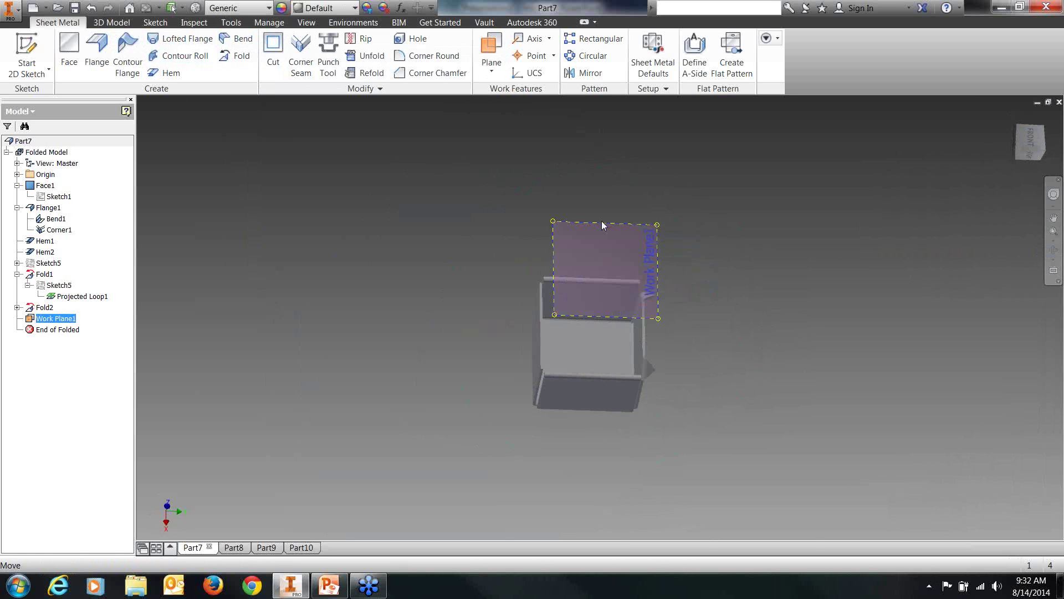
pyautogui.rightClick(602, 224)
pyautogui.click(616, 258)
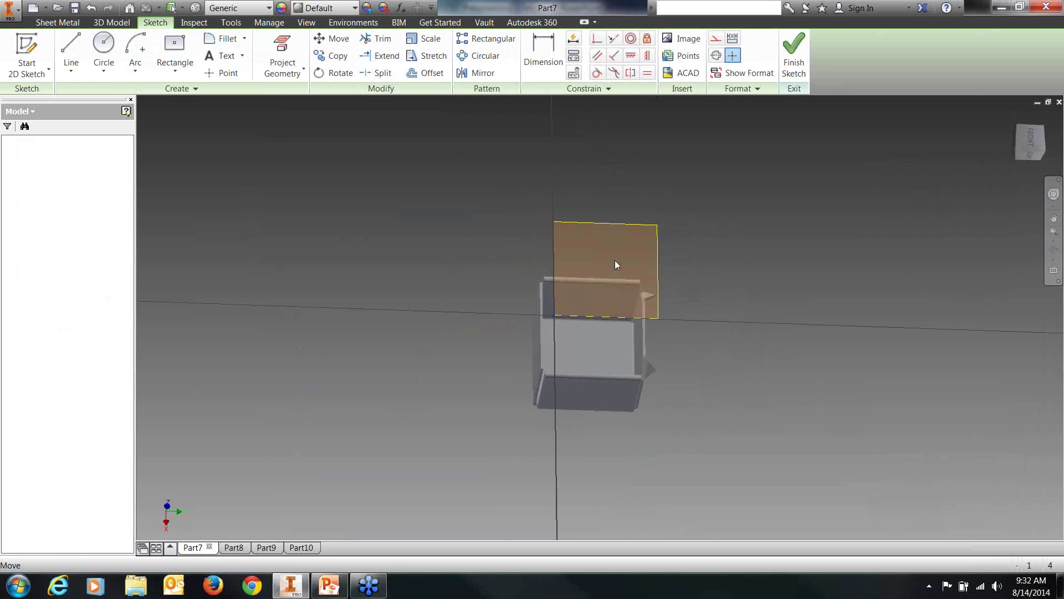
pyautogui.click(295, 57)
pyautogui.click(646, 266)
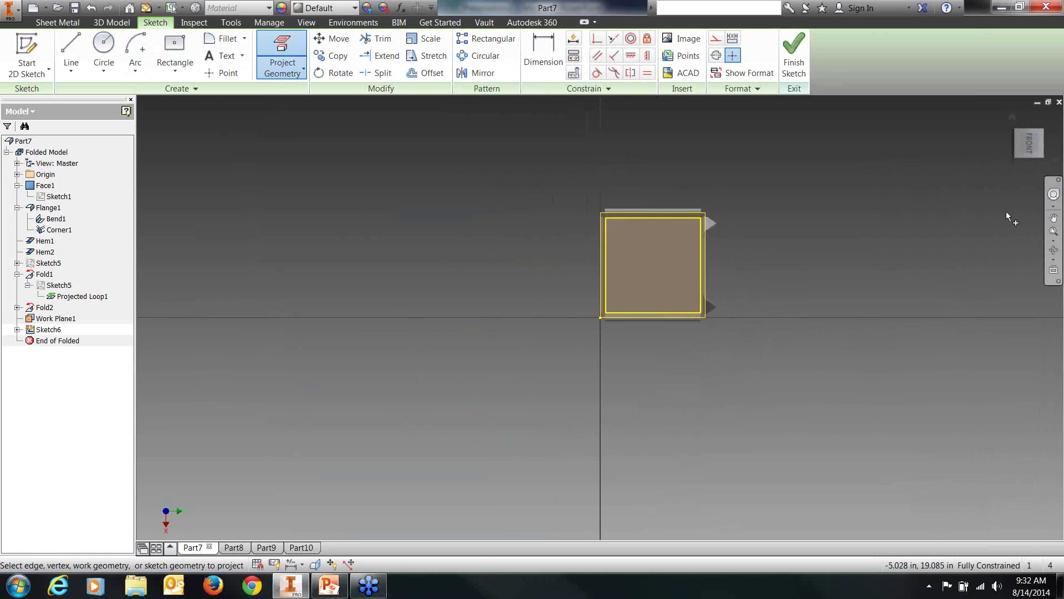
pyautogui.click(1055, 250)
pyautogui.moveTo(720, 222)
pyautogui.mouseDown()
pyautogui.moveTo(623, 214)
pyautogui.moveTo(524, 226)
pyautogui.mouseUp()
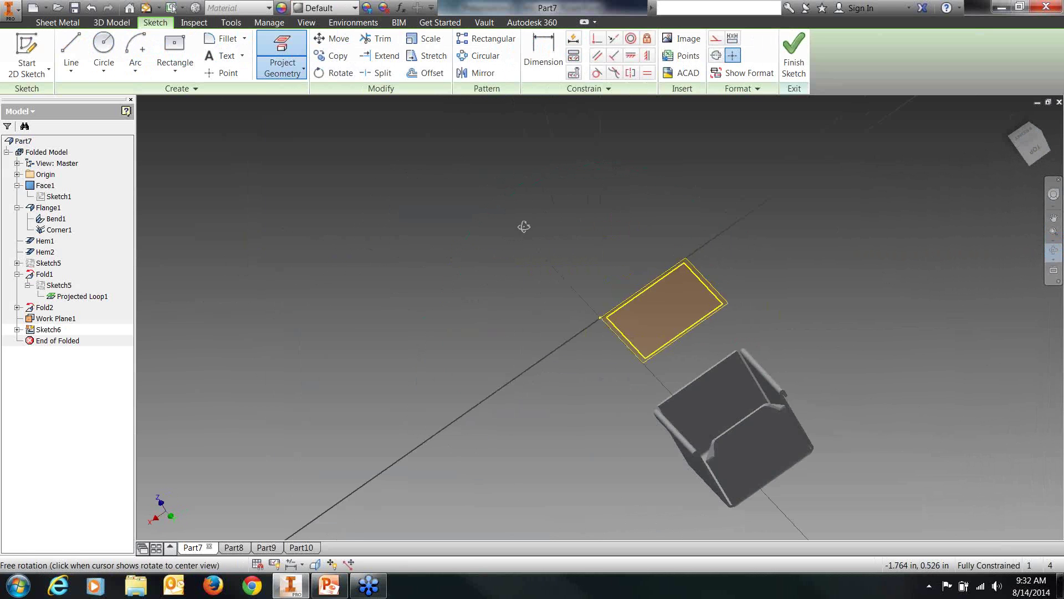
pyautogui.click(794, 55)
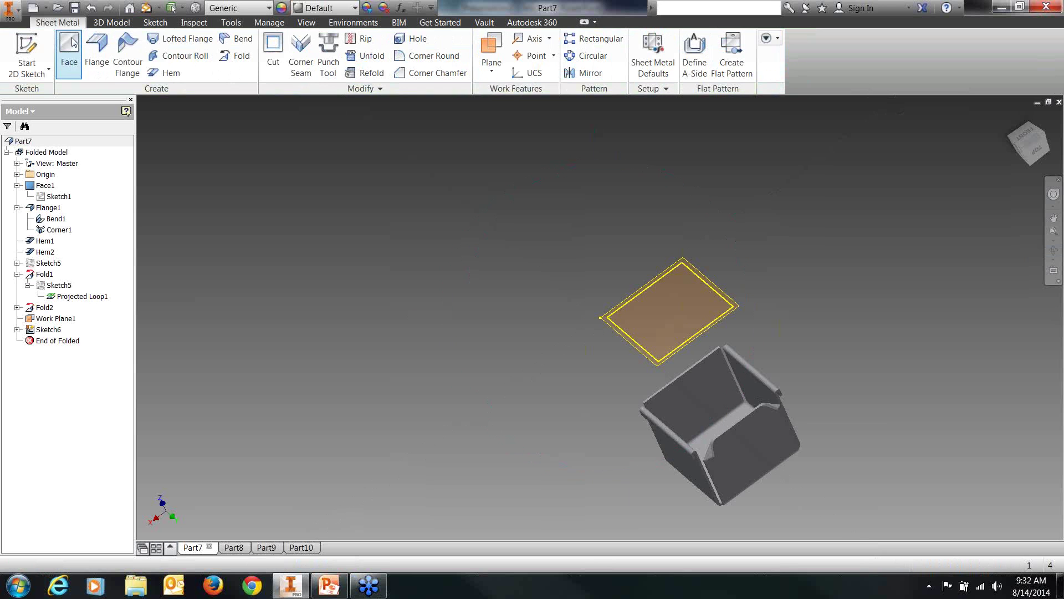
# Create a sheet metal face from the projected square profile on the work plane and exit the Face command.
pyautogui.click(72, 43)
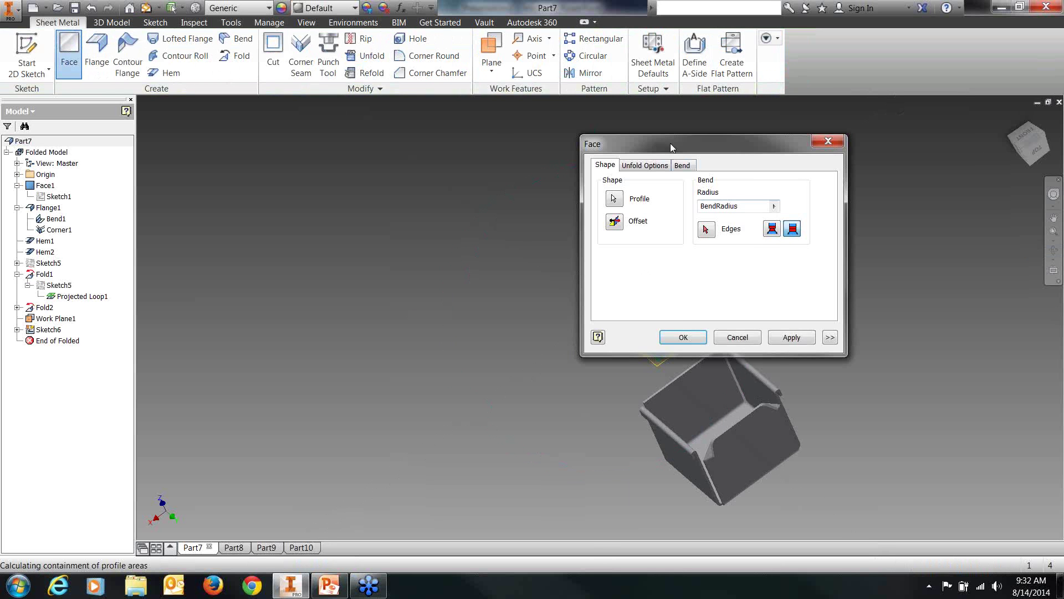
pyautogui.moveTo(670, 143); pyautogui.dragTo(284, 182)
pyautogui.scroll(4, 755, 330)
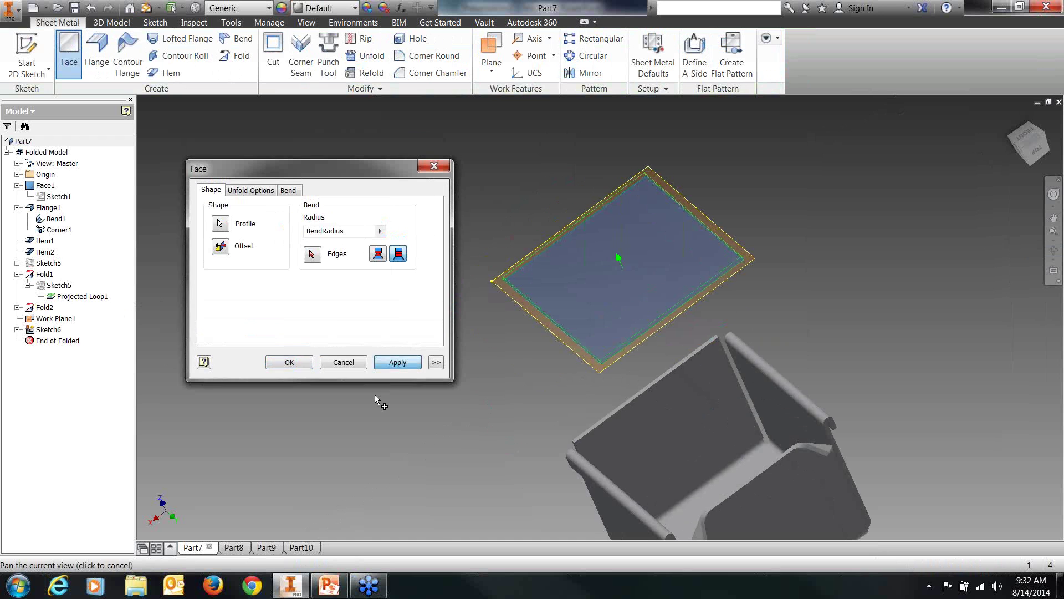
pyautogui.click(398, 362)
pyautogui.click(344, 362)
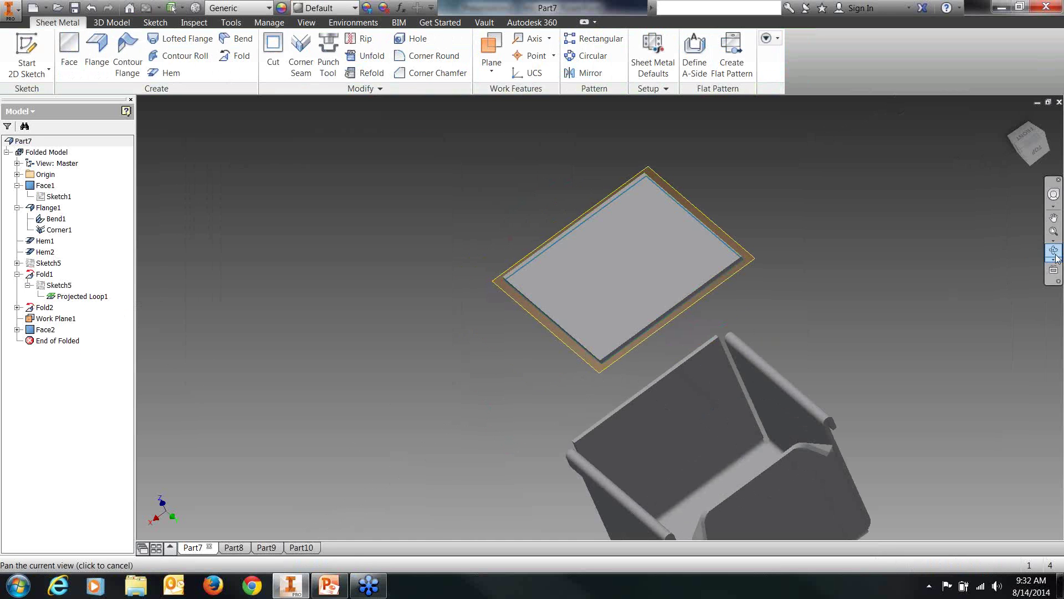
# Join an edge of the raised face to the matching box wall edge with a Bend at the default bend radius.
pyautogui.click(1054, 249)
pyautogui.moveTo(623, 314); pyautogui.dragTo(742, 306)
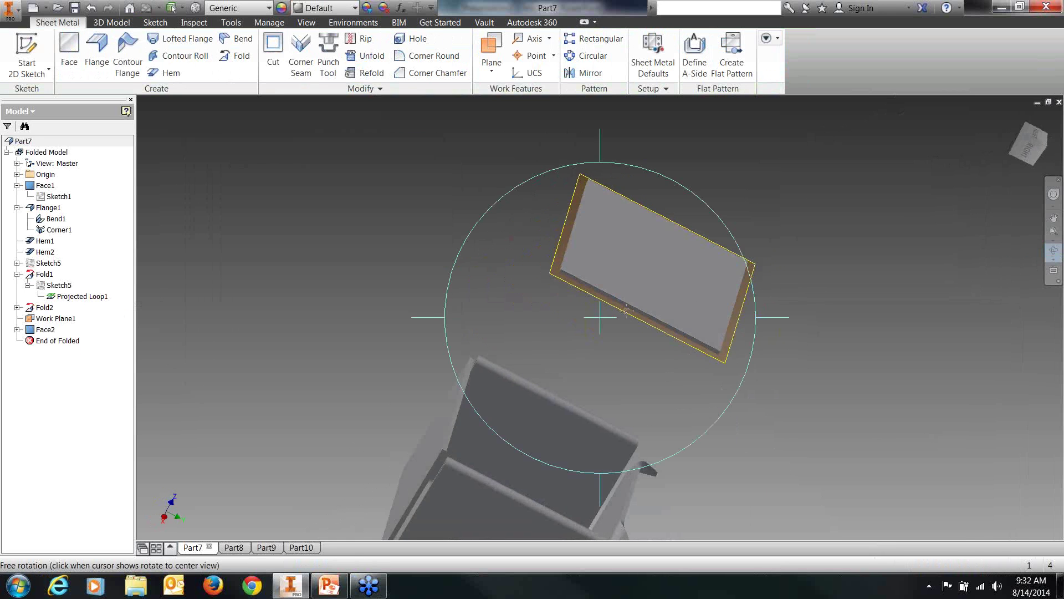
pyautogui.moveTo(741, 307); pyautogui.dragTo(795, 261, button='middle')
pyautogui.click(238, 38)
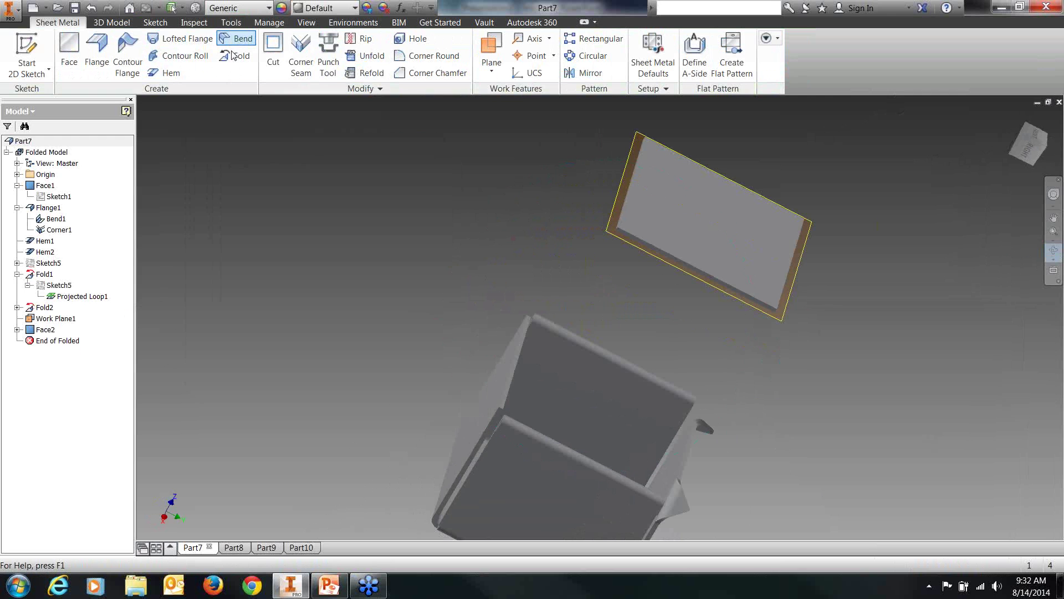
pyautogui.scroll(3, 604, 219)
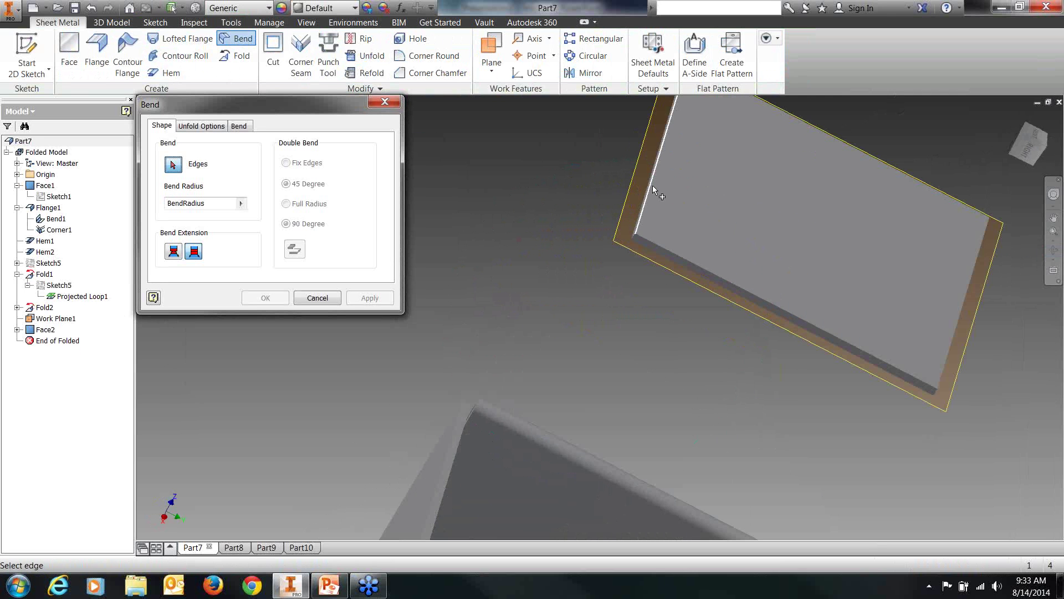
pyautogui.click(653, 185)
pyautogui.moveTo(585, 335); pyautogui.dragTo(598, 247, button='middle')
pyautogui.click(456, 397)
pyautogui.scroll(-4, 485, 401)
pyautogui.scroll(3, 542, 280)
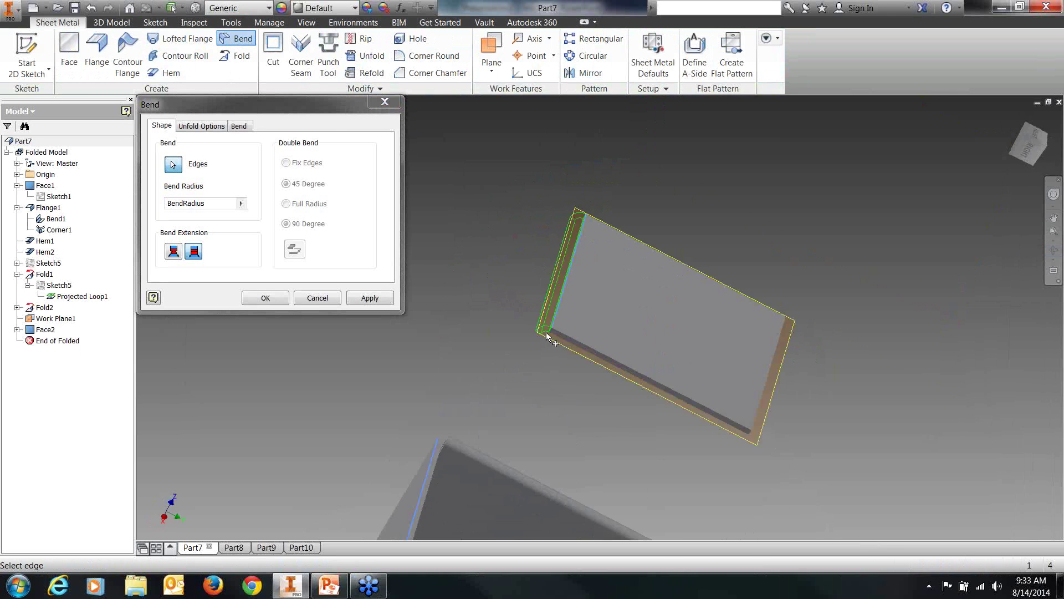
pyautogui.scroll(-3, 562, 273)
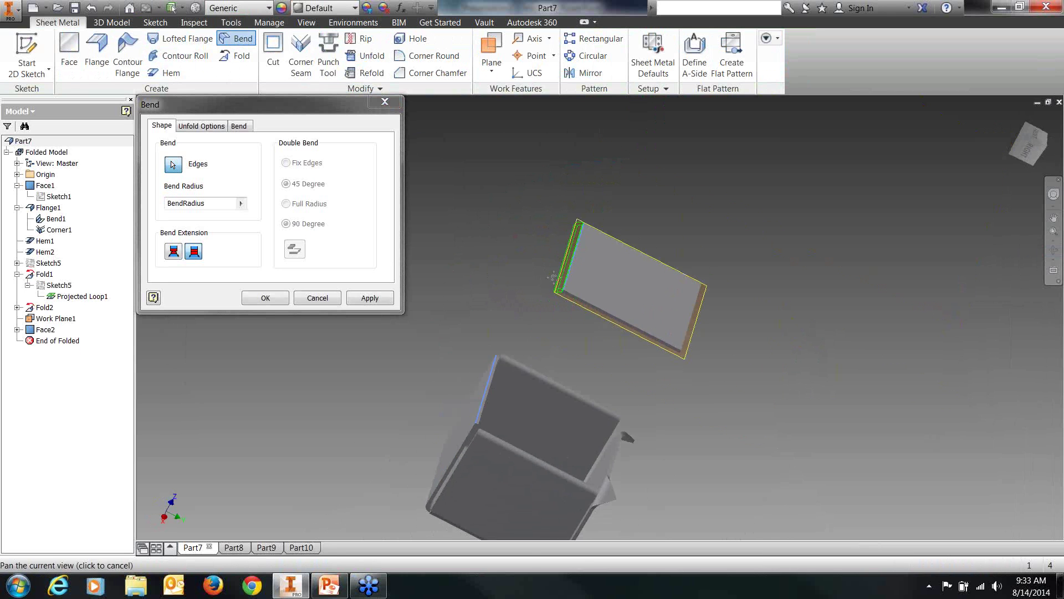
pyautogui.click(377, 300)
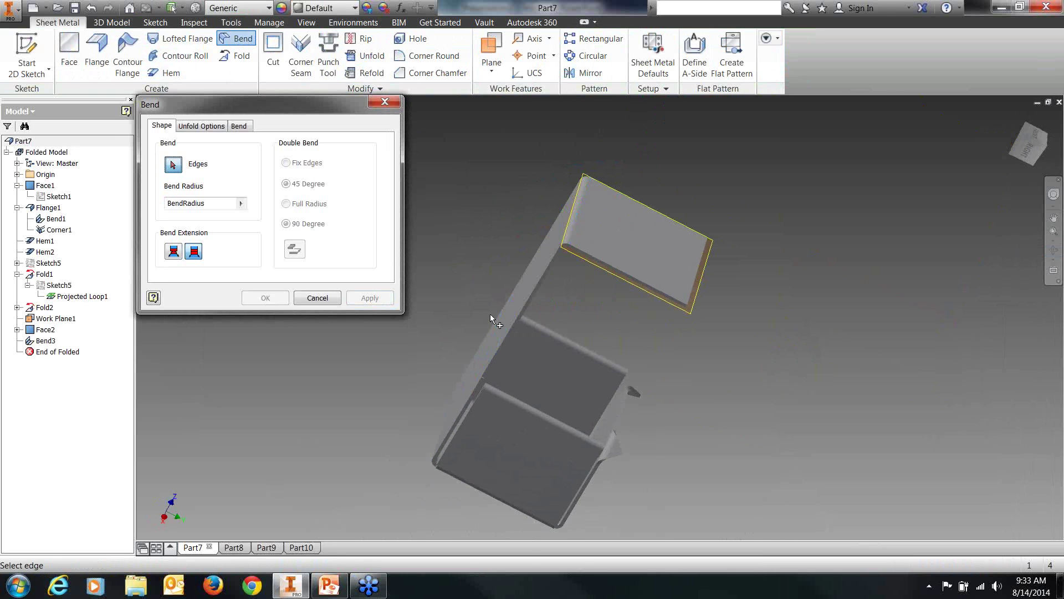
pyautogui.click(317, 298)
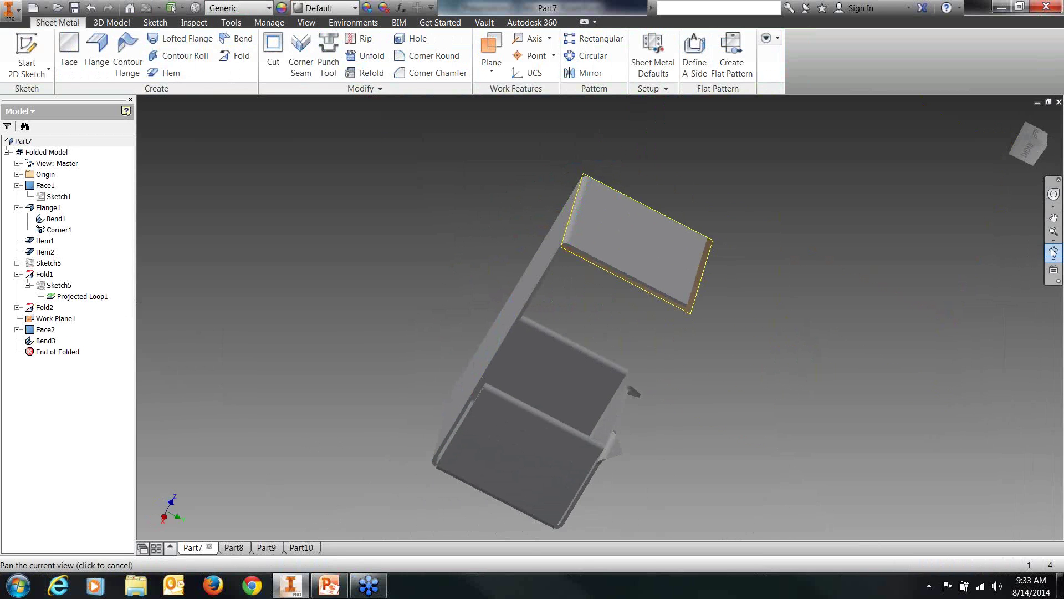
# Examine the extended wall and the bend connecting the box to the raised face from several sides.
pyautogui.click(1053, 250)
pyautogui.moveTo(605, 314); pyautogui.dragTo(466, 267)
pyautogui.scroll(-2, 621, 319)
pyautogui.moveTo(637, 342); pyautogui.dragTo(577, 349)
pyautogui.scroll(5, 678, 296)
pyautogui.scroll(-3, 705, 437)
pyautogui.moveTo(684, 393); pyautogui.dragTo(649, 320, button='middle')
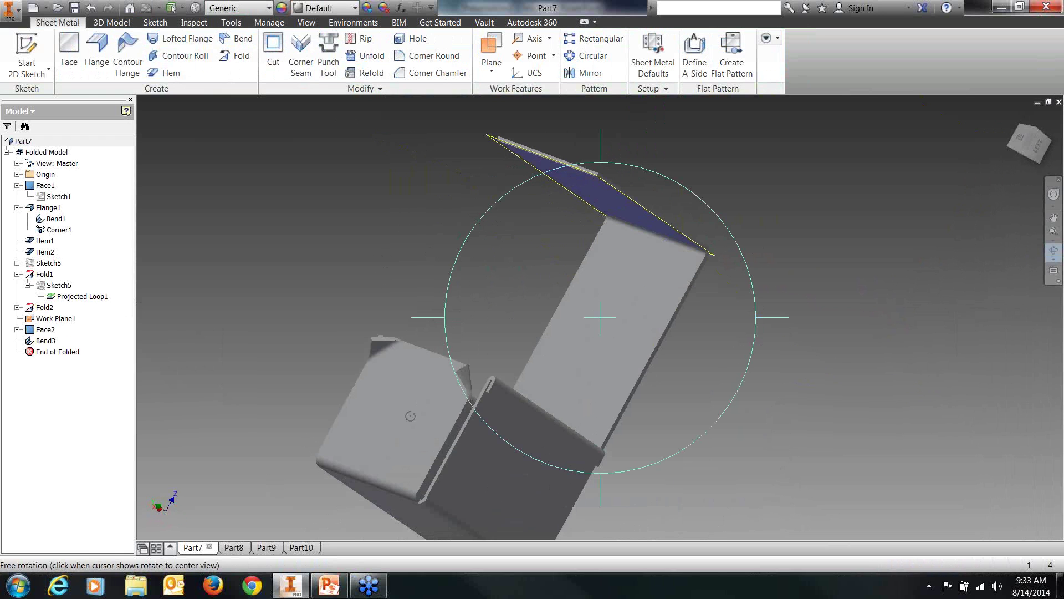
pyautogui.rightClick(408, 213)
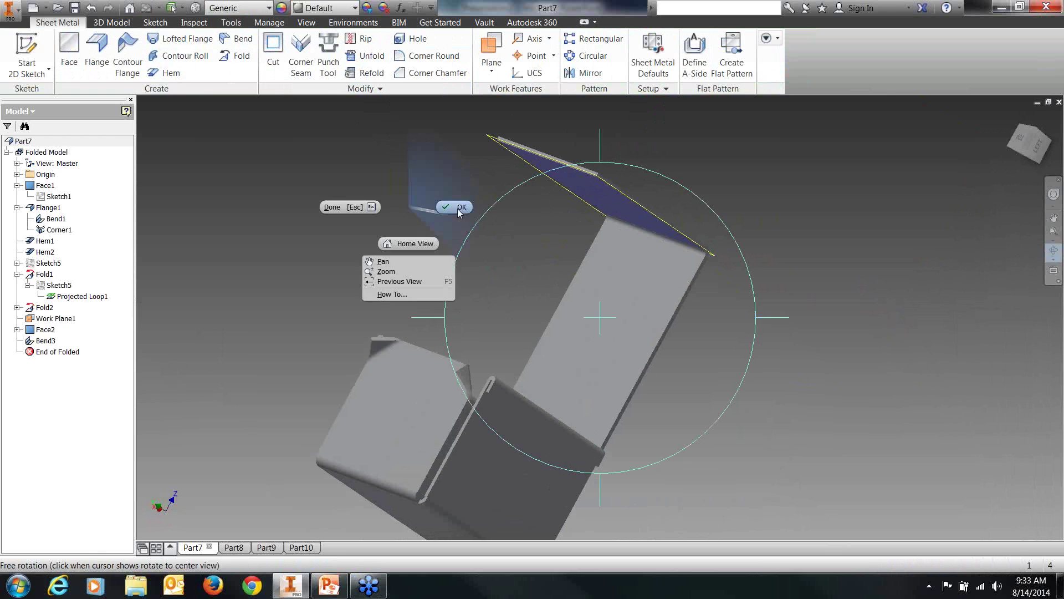
pyautogui.click(461, 208)
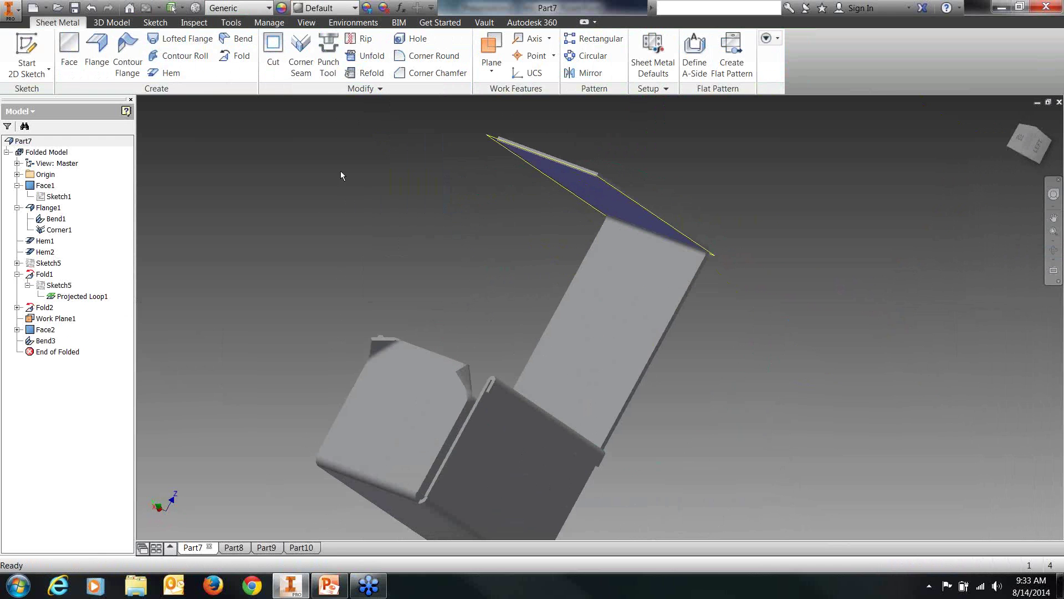
pyautogui.moveTo(464, 190); pyautogui.dragTo(444, 201, button='middle')
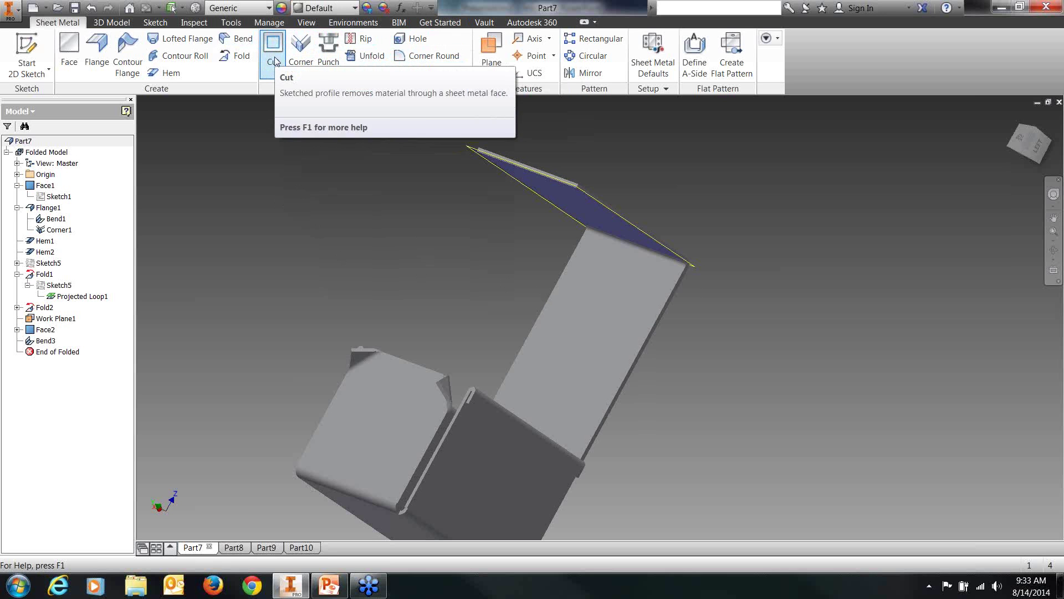
pyautogui.moveTo(471, 438); pyautogui.dragTo(536, 364, button='middle')
# Start a new sketch on the underside of the box's bottom face, viewed squarely from the back.
pyautogui.click(1053, 251)
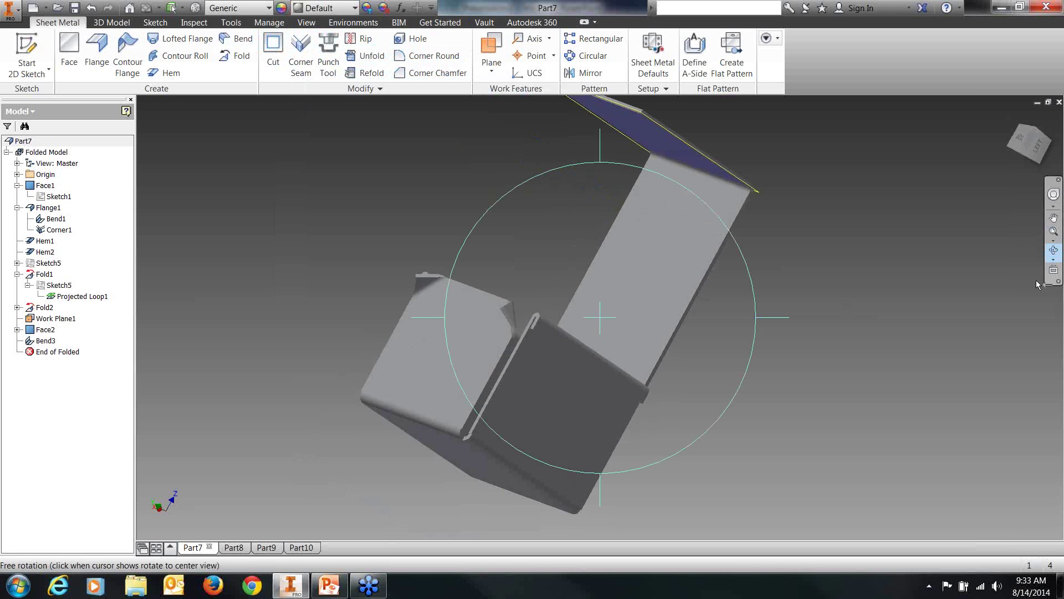
pyautogui.press('Escape')
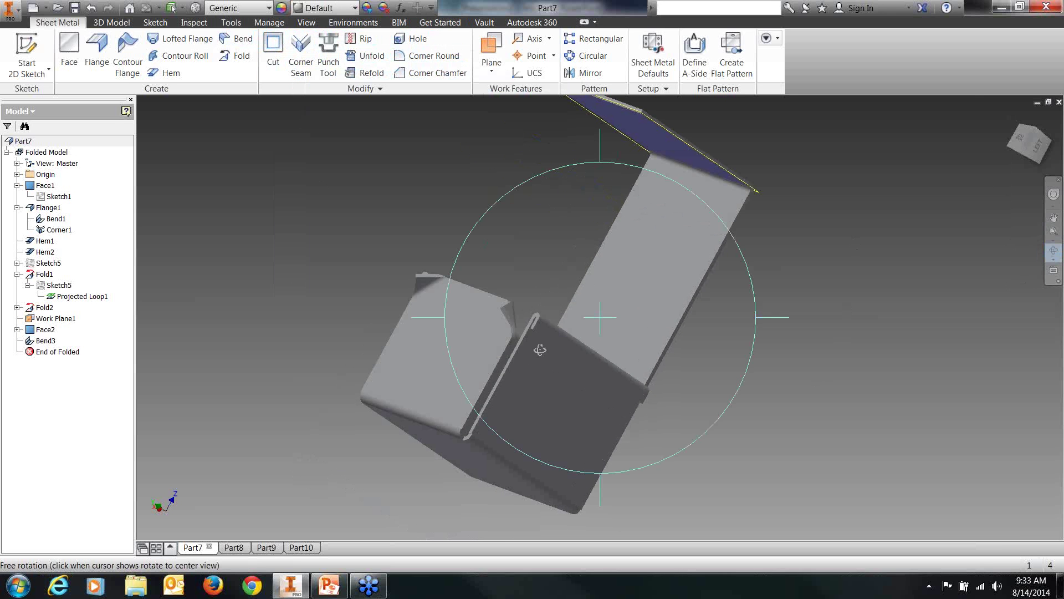
pyautogui.moveTo(539, 349); pyautogui.dragTo(623, 257)
pyautogui.click(1032, 144)
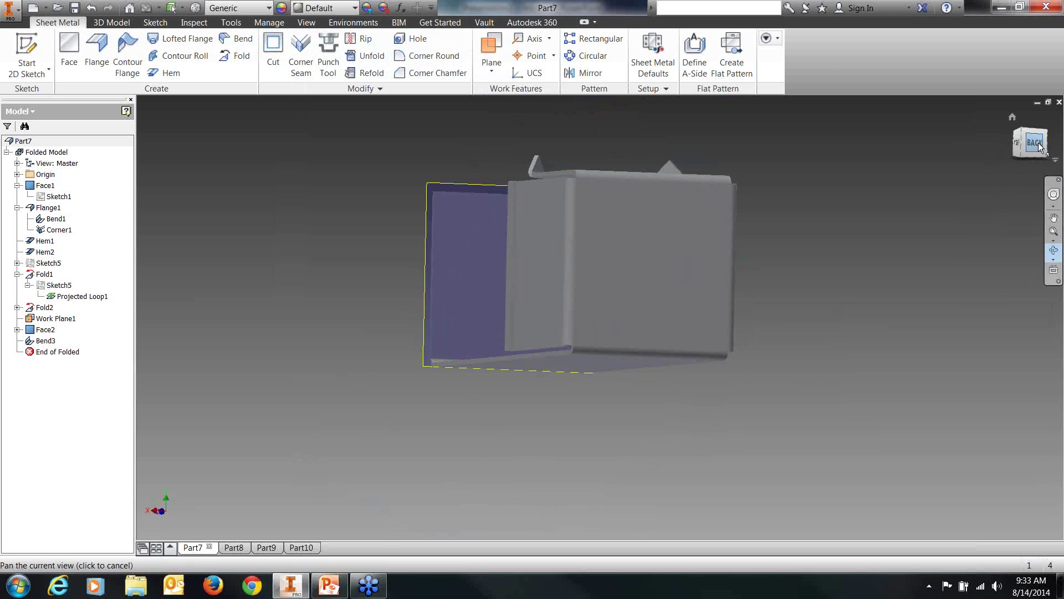
pyautogui.scroll(-4, 626, 251)
pyautogui.scroll(-3, 625, 251)
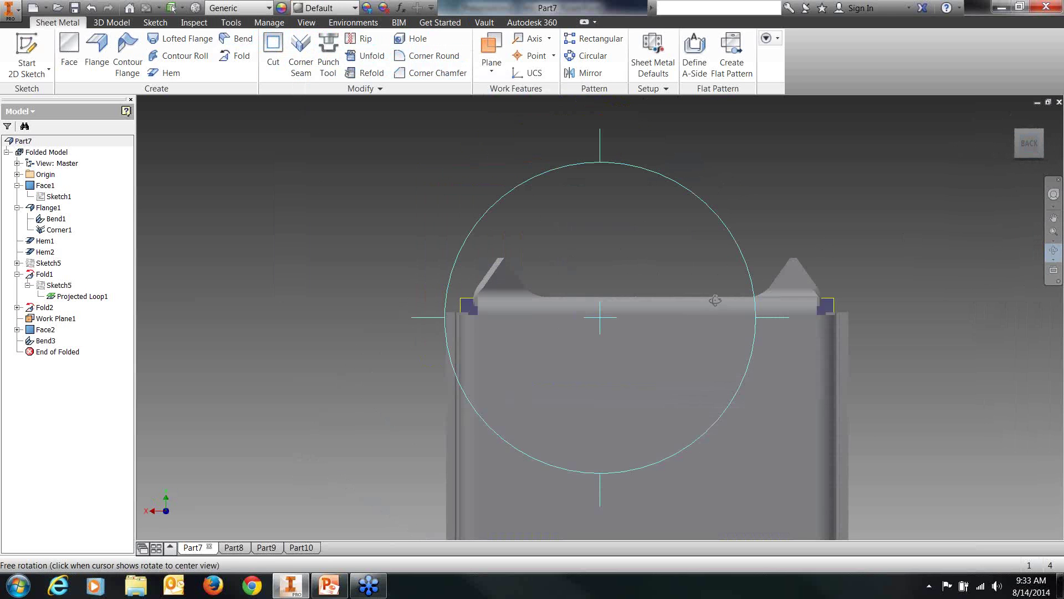
pyautogui.moveTo(713, 300); pyautogui.dragTo(661, 287, button='middle')
pyautogui.rightClick(623, 217)
pyautogui.click(660, 217)
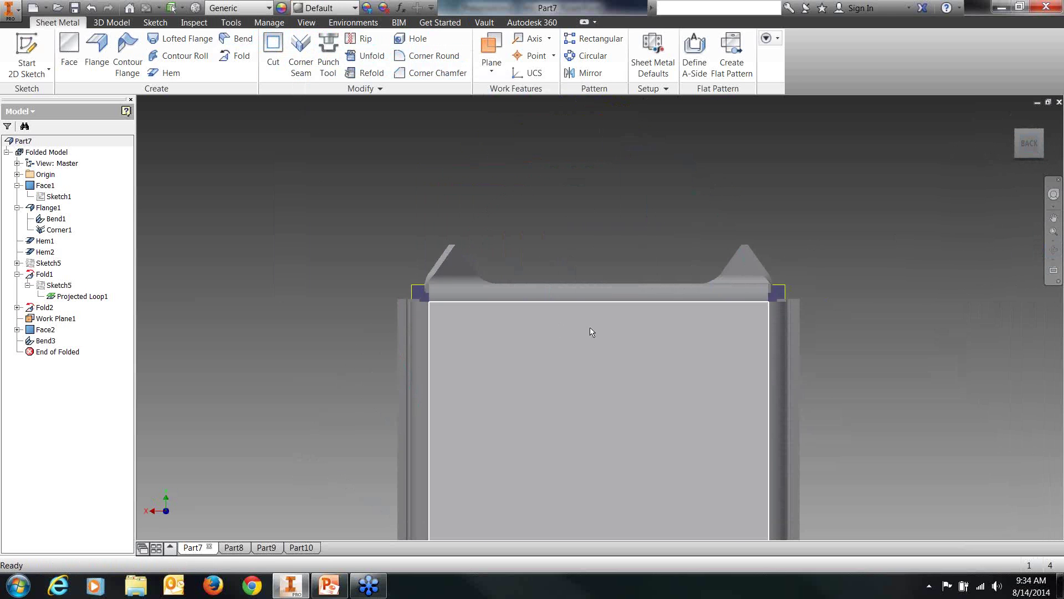
pyautogui.rightClick(596, 333)
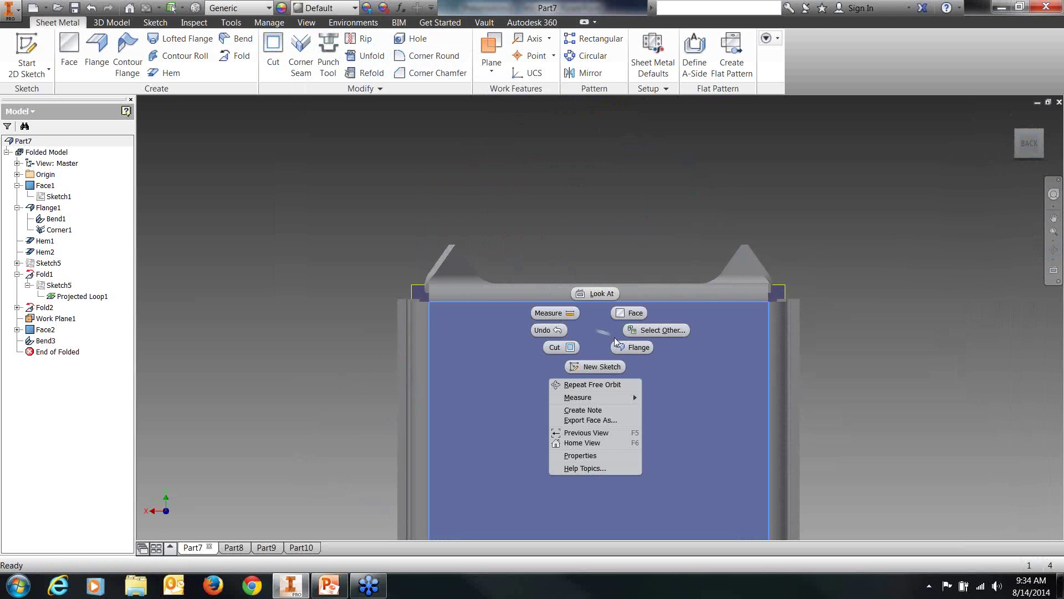
pyautogui.click(604, 367)
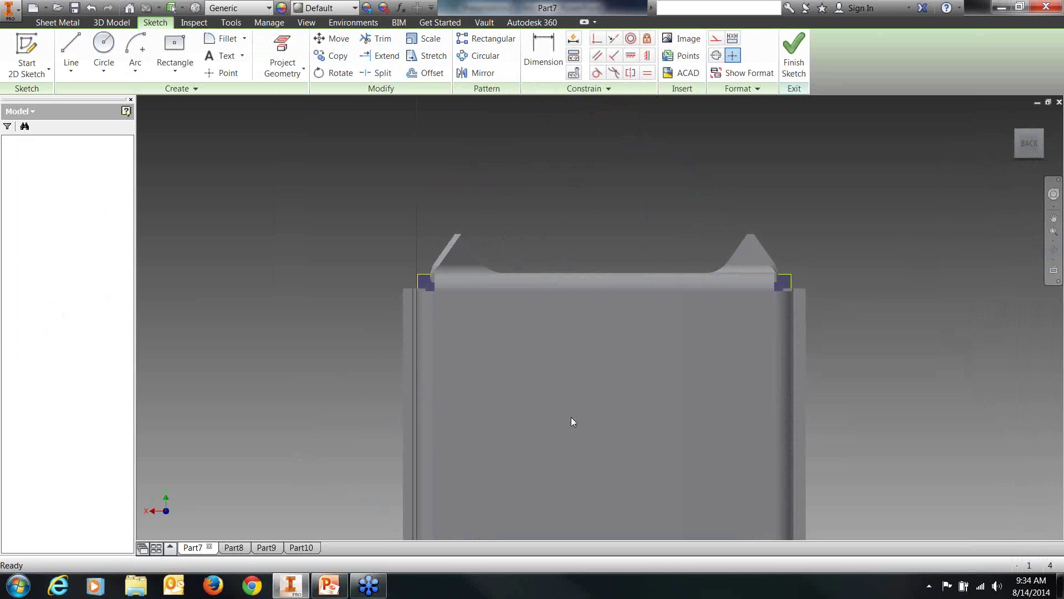
# Draw a circle centred on the bottom face's bend edge nearest the folded corners and set its diameter to 1 in.
pyautogui.click(103, 47)
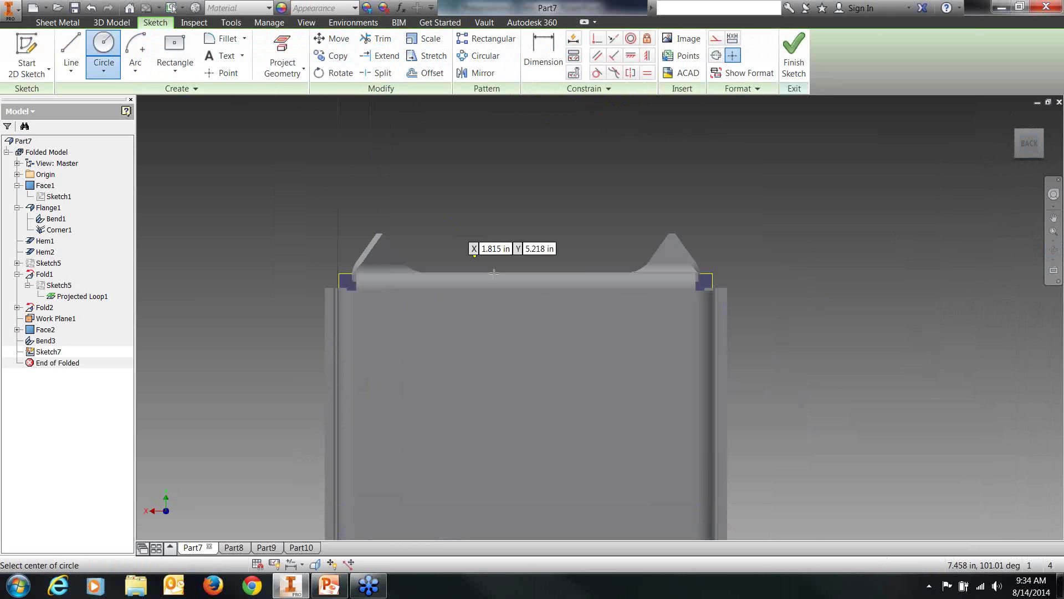
pyautogui.click(520, 290)
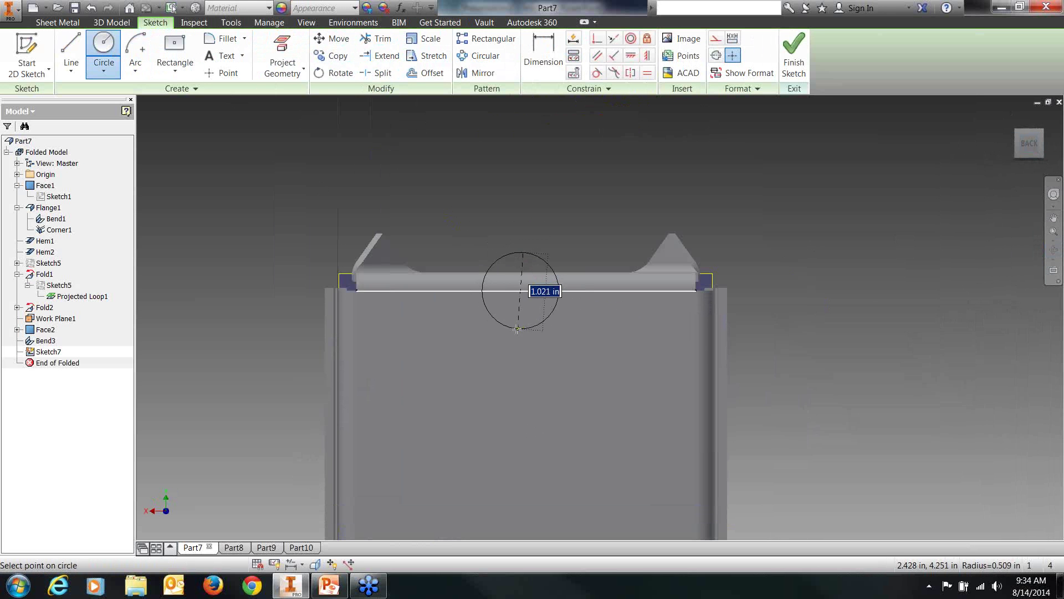
pyautogui.click(520, 329)
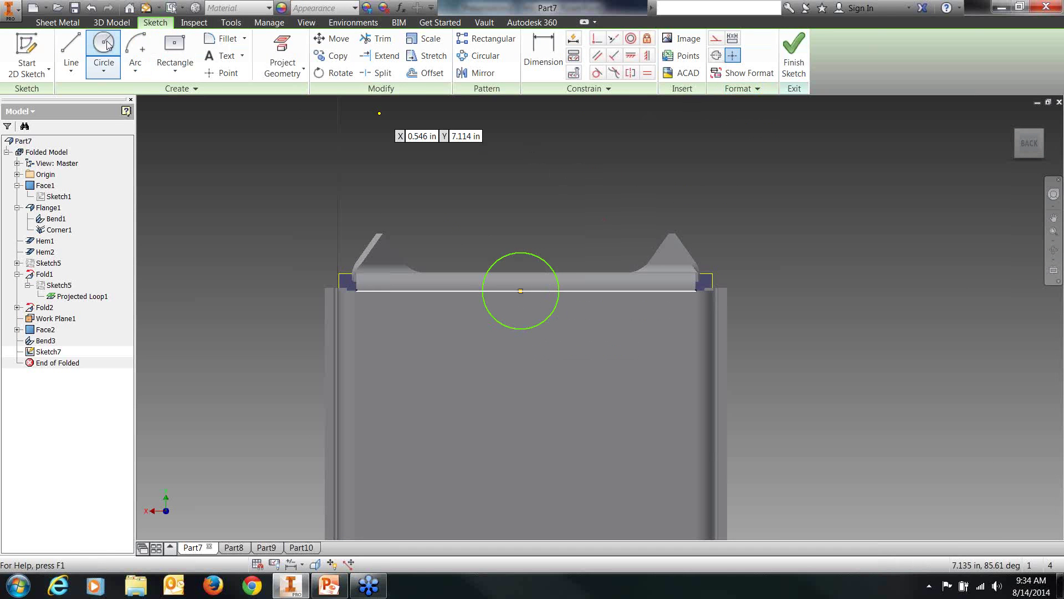
pyautogui.click(544, 59)
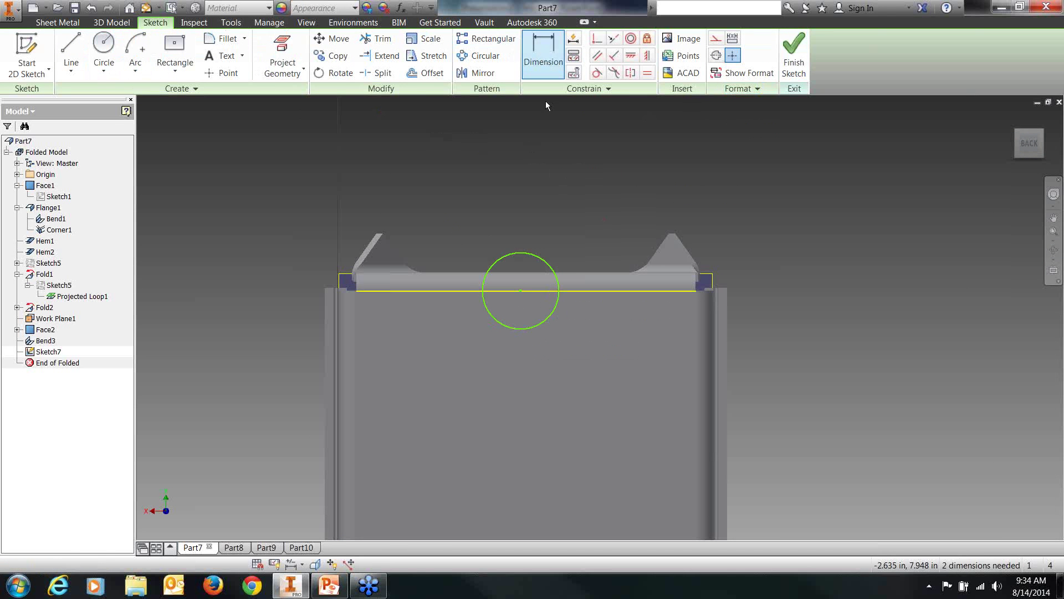
pyautogui.click(542, 258)
pyautogui.click(571, 220)
pyautogui.write('1')
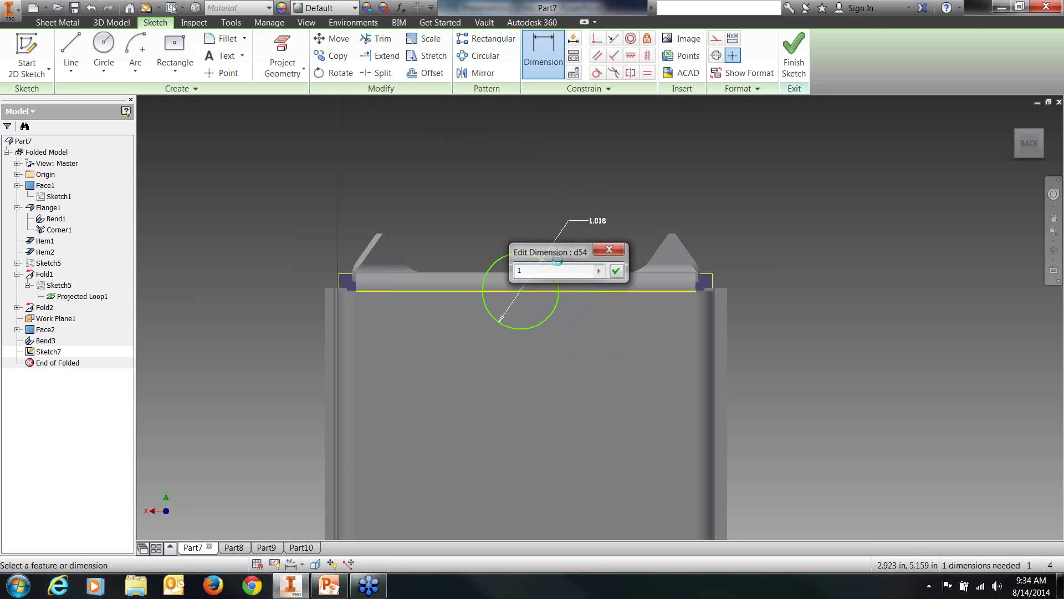
pyautogui.press('Return')
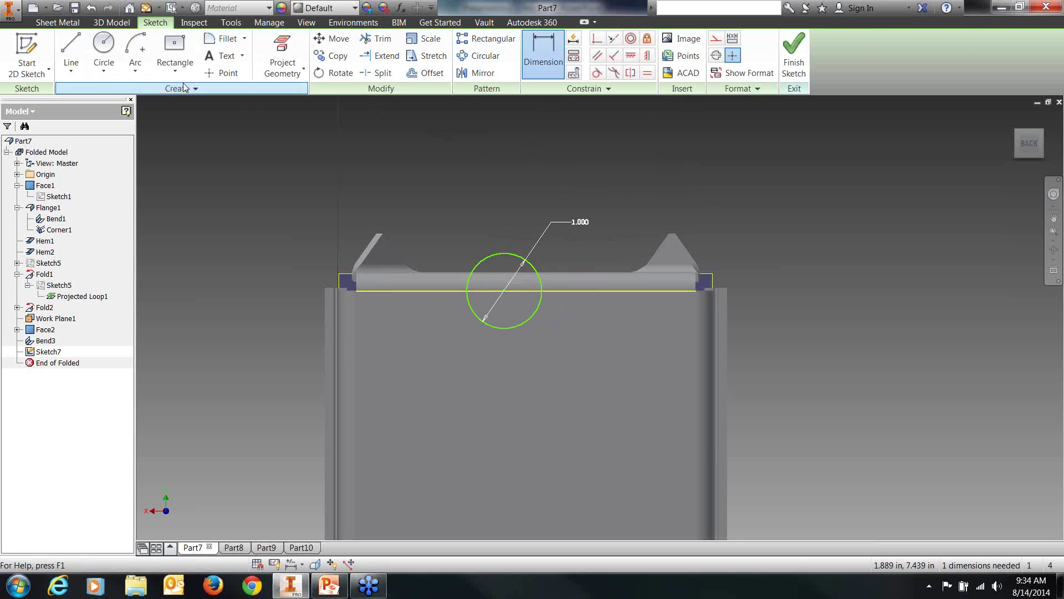
# Move the circle by its centre point off the bend edge to a spot beyond the folded corners, allowing its constraints to be removed.
pyautogui.moveTo(454, 140); pyautogui.dragTo(489, 87, button='middle')
pyautogui.moveTo(497, 191); pyautogui.dragTo(465, 220, button='middle')
pyautogui.click(336, 43)
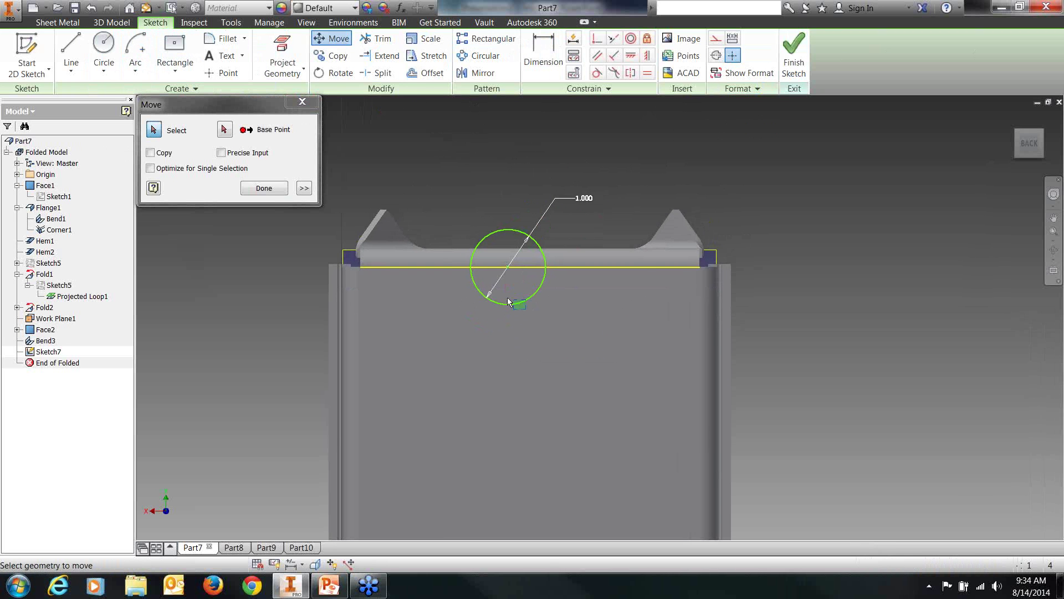
pyautogui.click(484, 291)
pyautogui.click(227, 131)
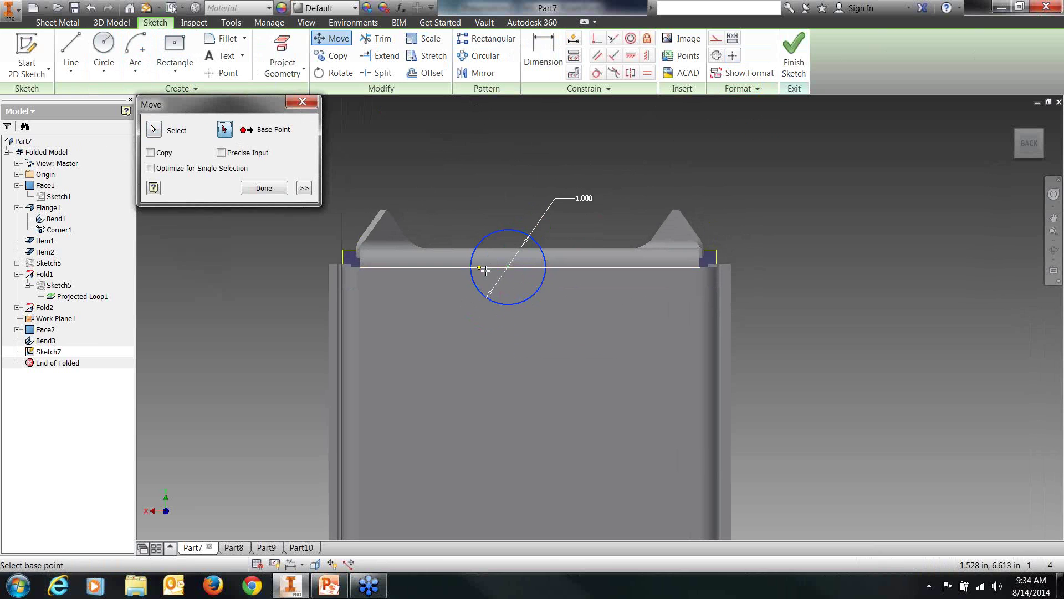
pyautogui.click(505, 271)
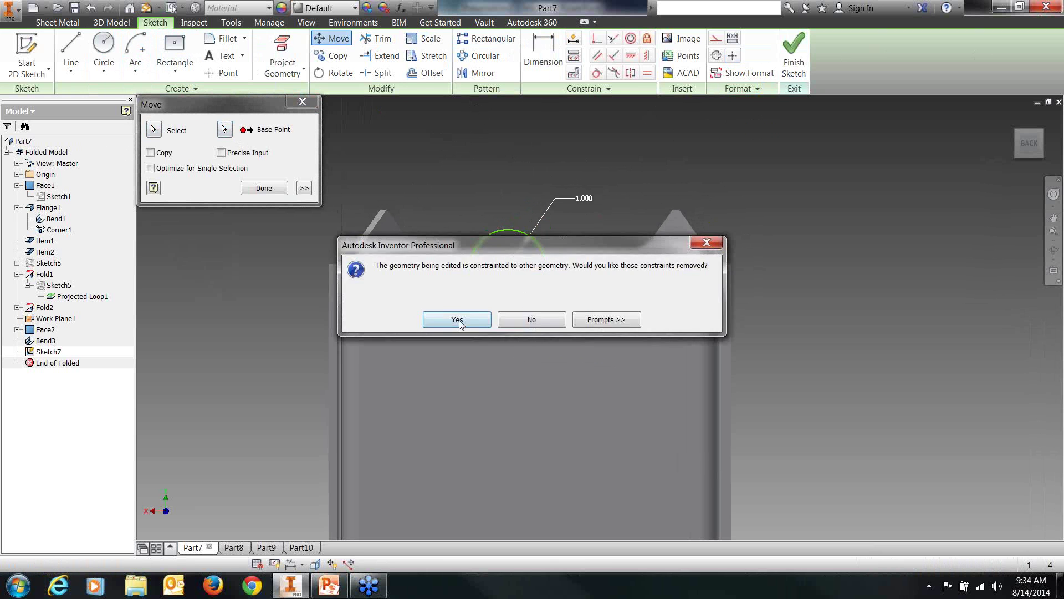
pyautogui.click(445, 319)
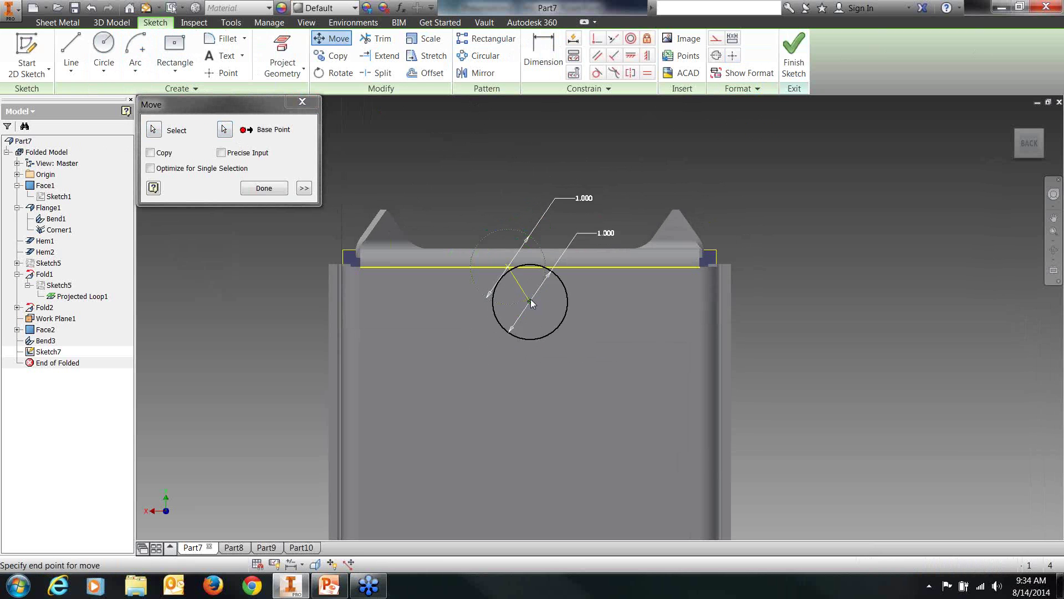
pyautogui.click(521, 268)
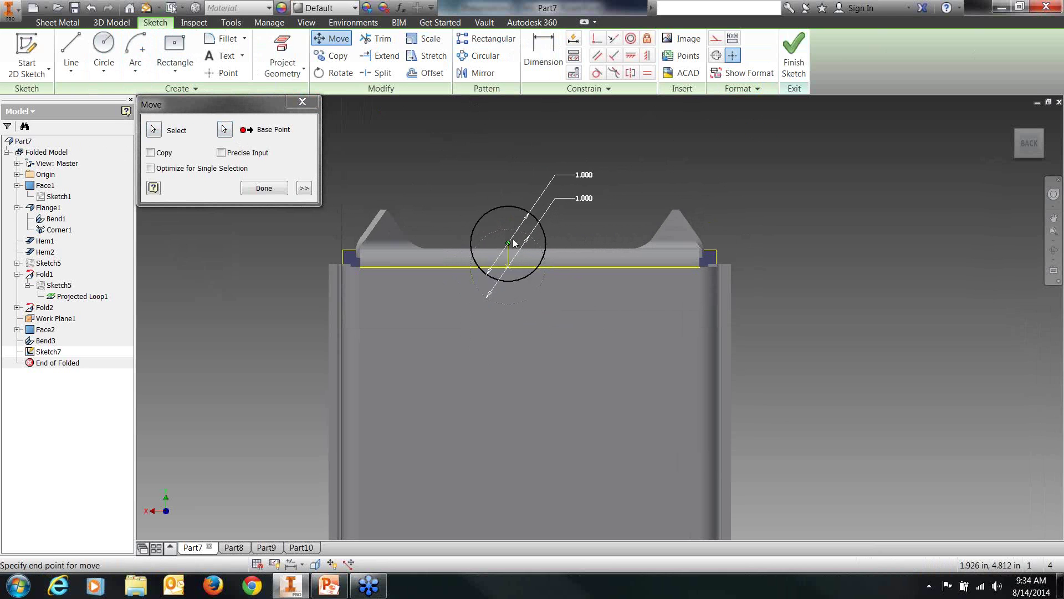
pyautogui.click(523, 175)
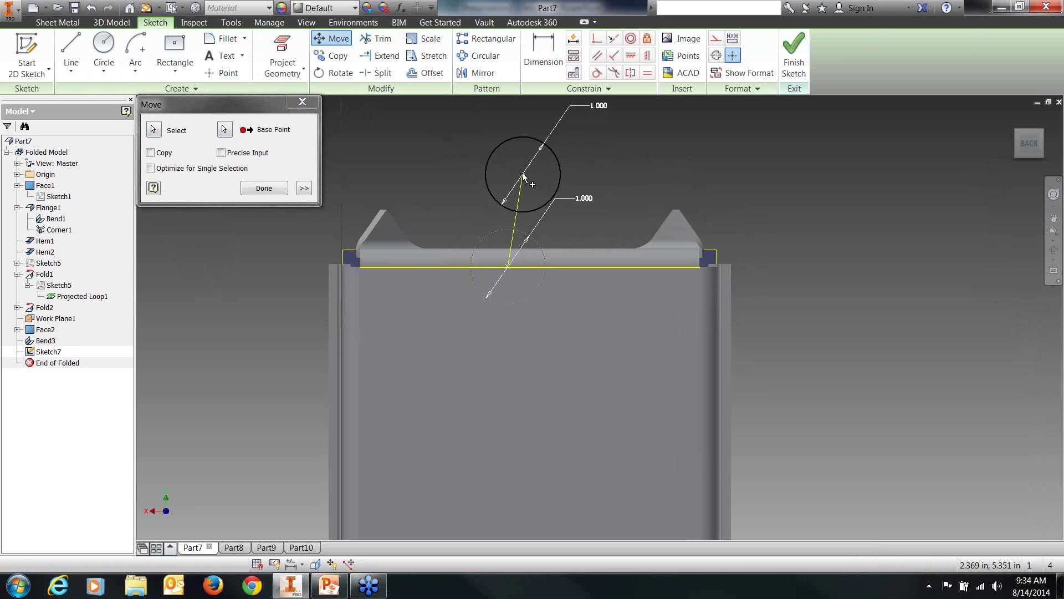
pyautogui.click(311, 105)
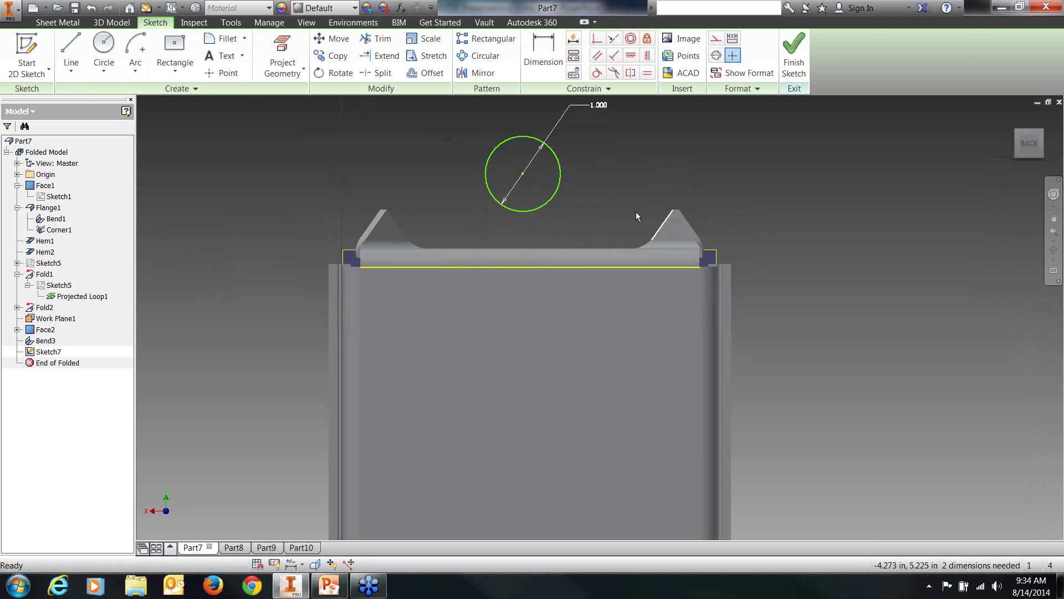
# Move the circle by its centre point onto the midpoint of the bottom face's bend edge.
pyautogui.moveTo(580, 185); pyautogui.dragTo(594, 198, button='middle')
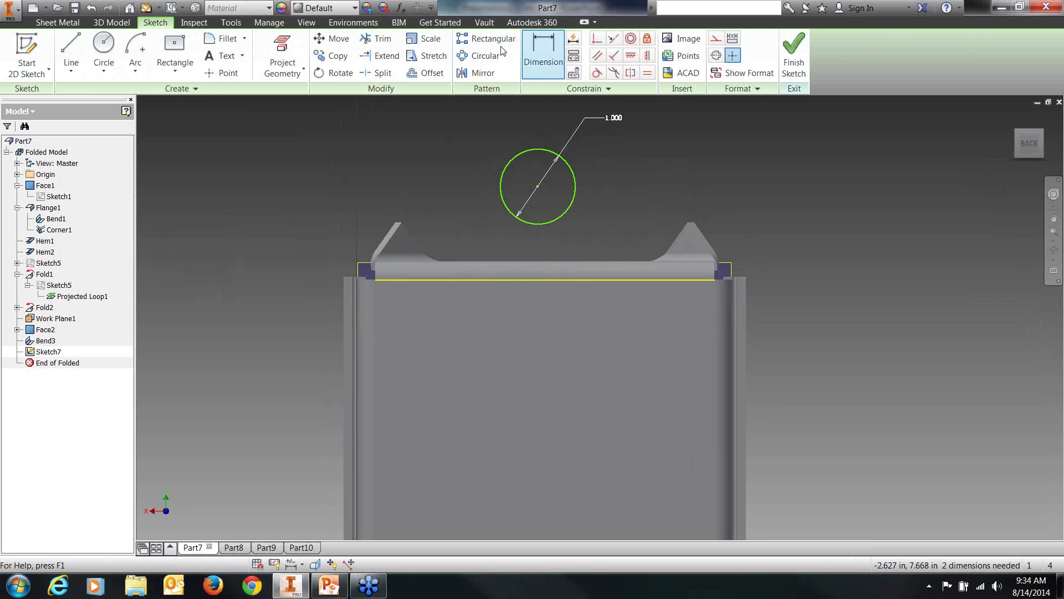
pyautogui.click(331, 38)
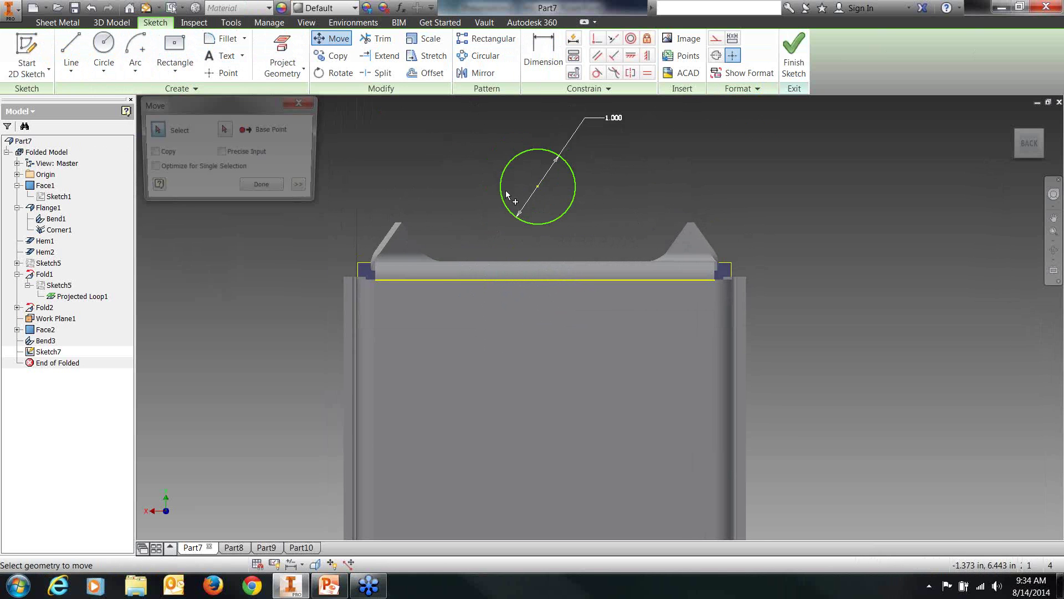
pyautogui.moveTo(630, 140); pyautogui.dragTo(477, 231)
pyautogui.click(224, 129)
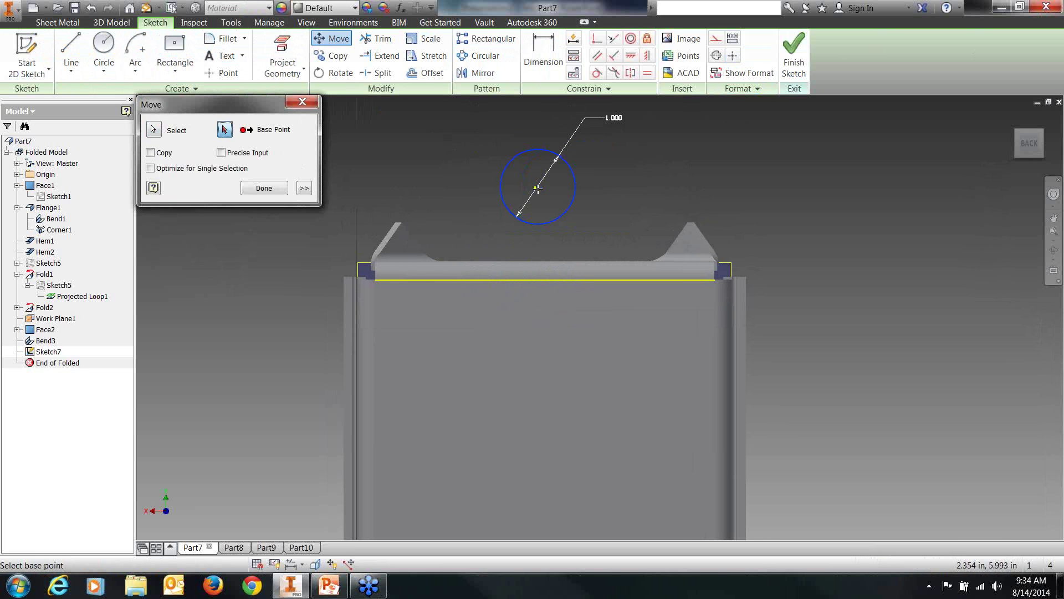
pyautogui.click(539, 187)
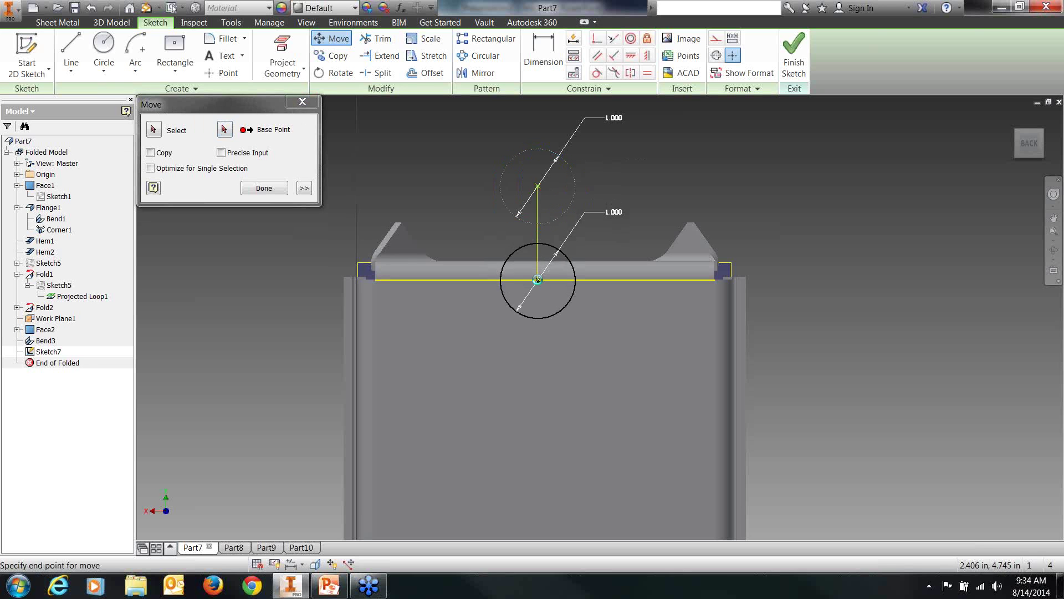
pyautogui.click(538, 280)
pyautogui.click(264, 187)
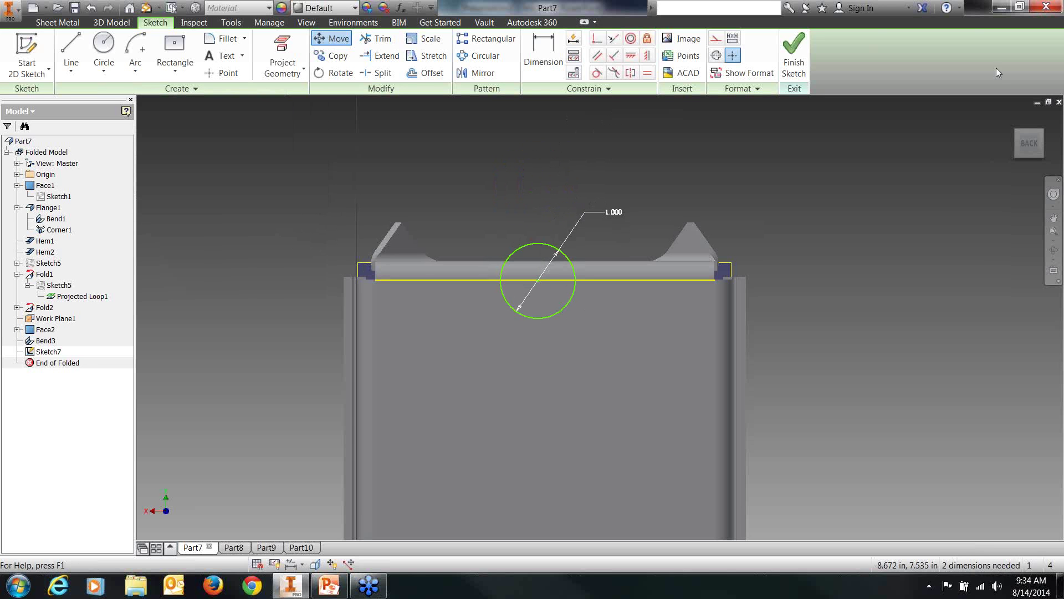
# Finish the sketch and cut the circular profile into the sheet with a Distance extent of Thickness, without Cut Across Bend.
pyautogui.click(793, 56)
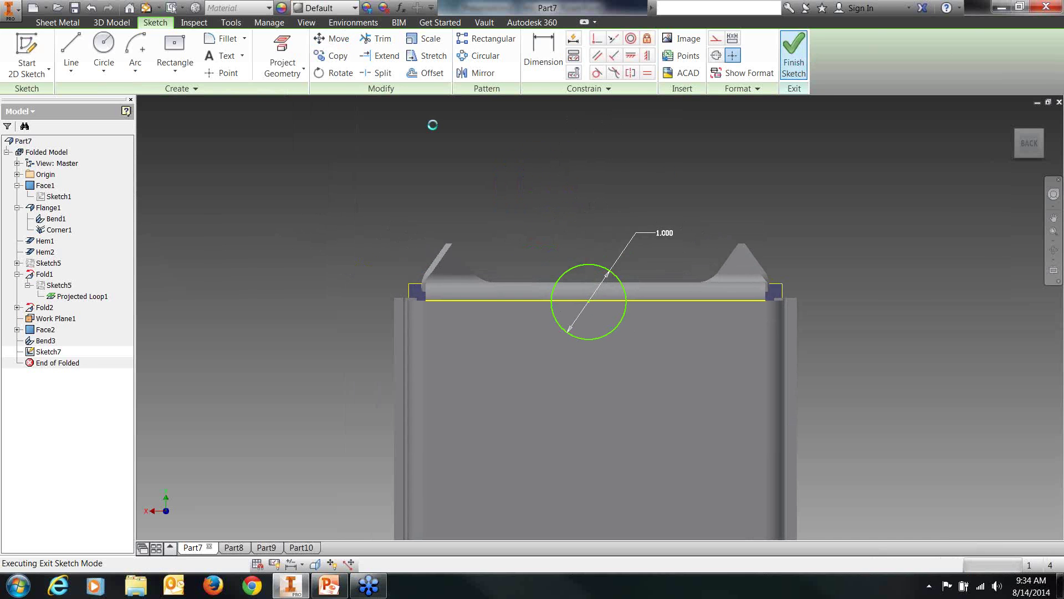
pyautogui.click(271, 57)
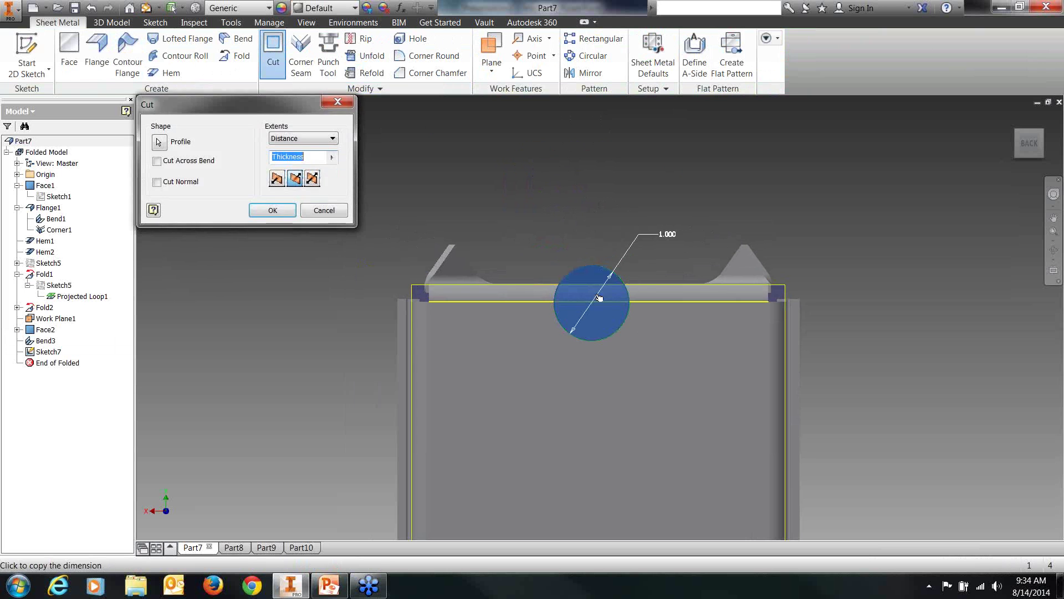
pyautogui.click(1052, 250)
pyautogui.moveTo(593, 310); pyautogui.dragTo(509, 402)
pyautogui.scroll(2, 565, 368)
pyautogui.scroll(-4, 508, 401)
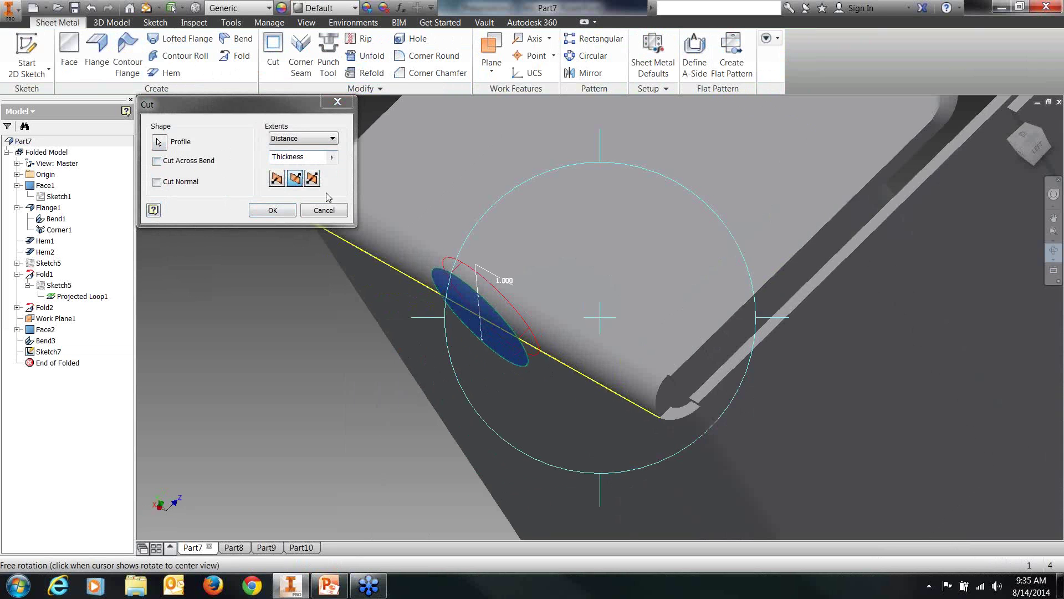
pyautogui.click(272, 210)
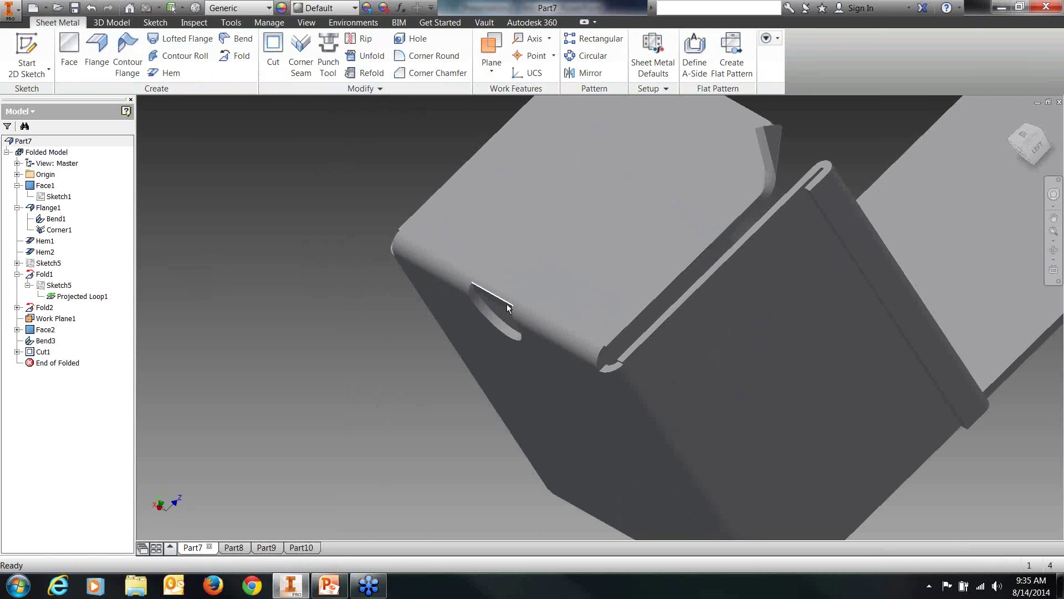
# Edit the circular cut to enable Cut Across Bend.
pyautogui.press('F4')
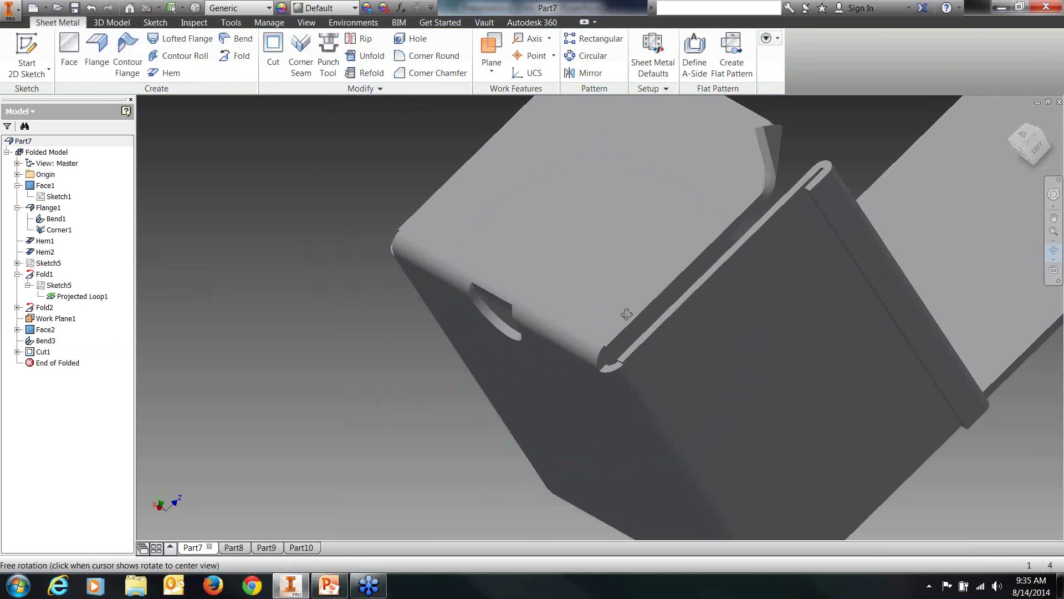
pyautogui.moveTo(626, 314)
pyautogui.mouseDown()
pyautogui.moveTo(637, 377)
pyautogui.moveTo(649, 276)
pyautogui.moveTo(610, 214)
pyautogui.moveTo(415, 276)
pyautogui.moveTo(486, 321)
pyautogui.moveTo(696, 306)
pyautogui.moveTo(730, 368)
pyautogui.moveTo(717, 349)
pyautogui.mouseUp()
pyautogui.moveTo(659, 305); pyautogui.dragTo(199, 359)
pyautogui.rightClick(199, 359)
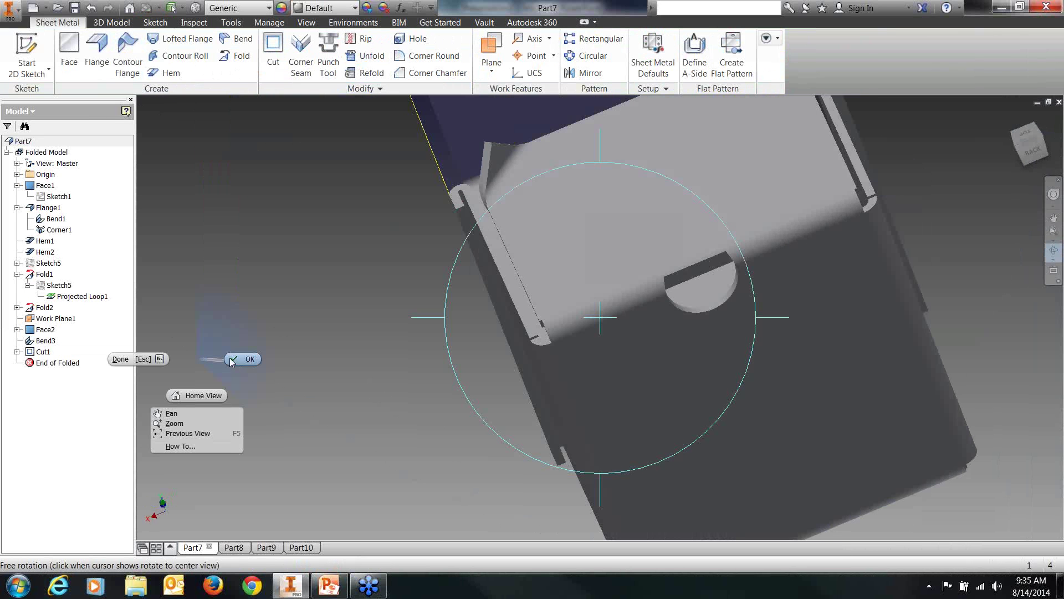
pyautogui.click(244, 359)
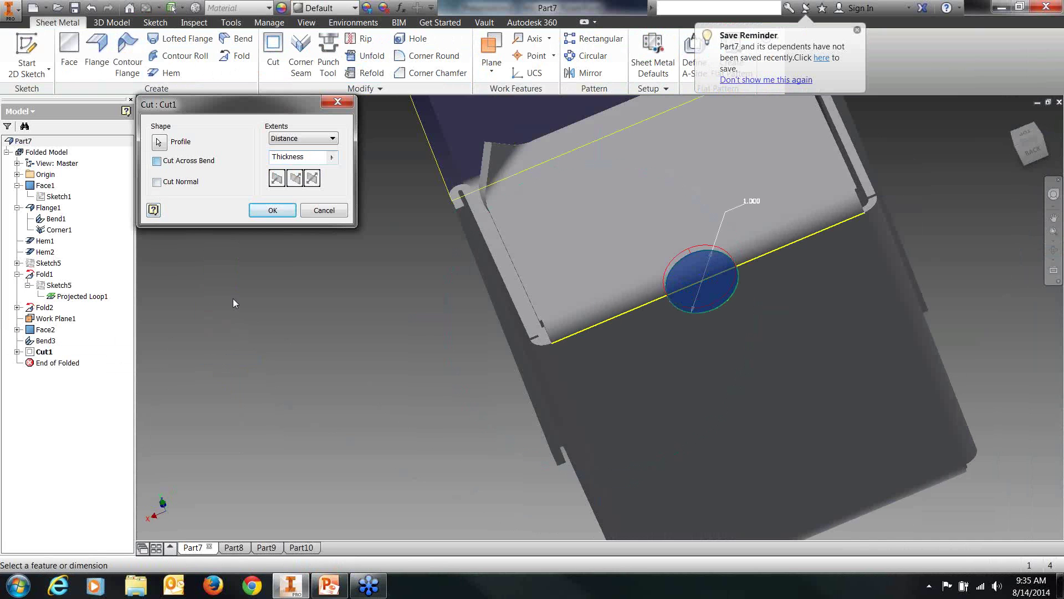
pyautogui.scroll(4, 770, 277)
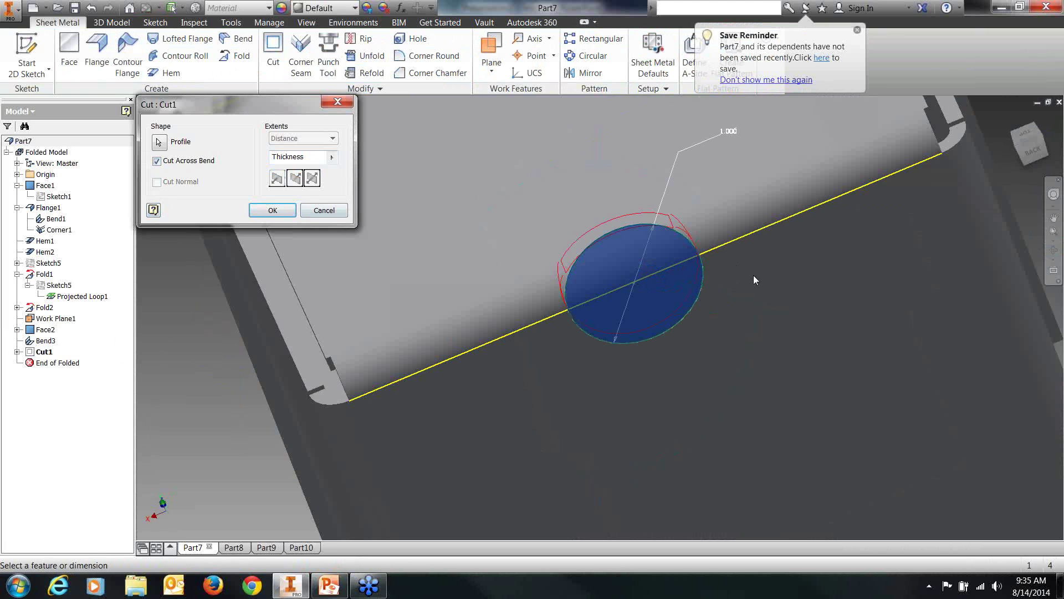
pyautogui.click(272, 210)
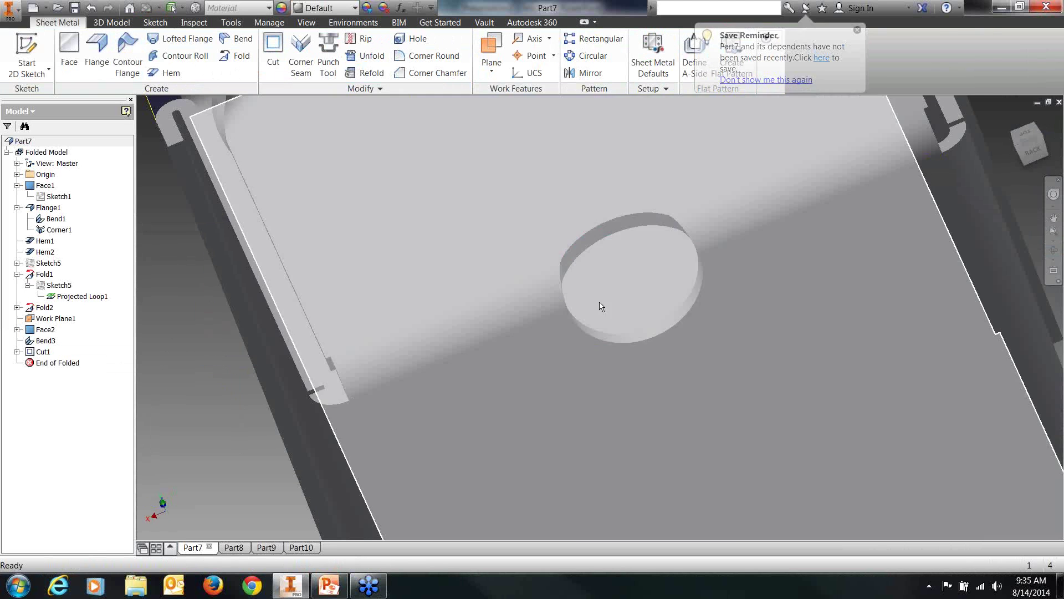
# Examine the circular cut wrapping across the bend from several sides of the box.
pyautogui.scroll(-3, 633, 284)
pyautogui.click(1054, 250)
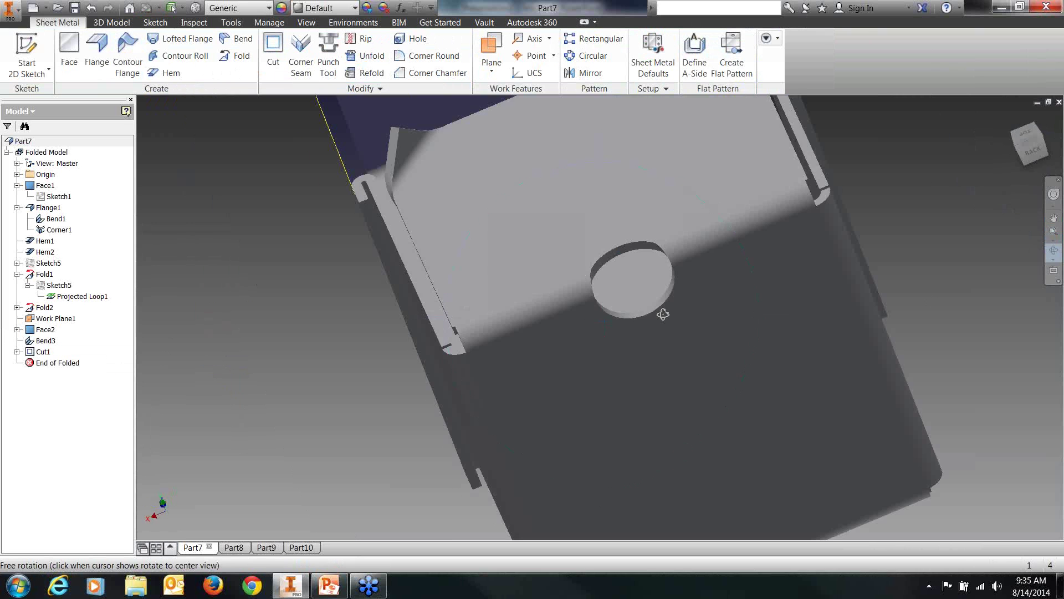
pyautogui.moveTo(663, 314); pyautogui.dragTo(658, 348)
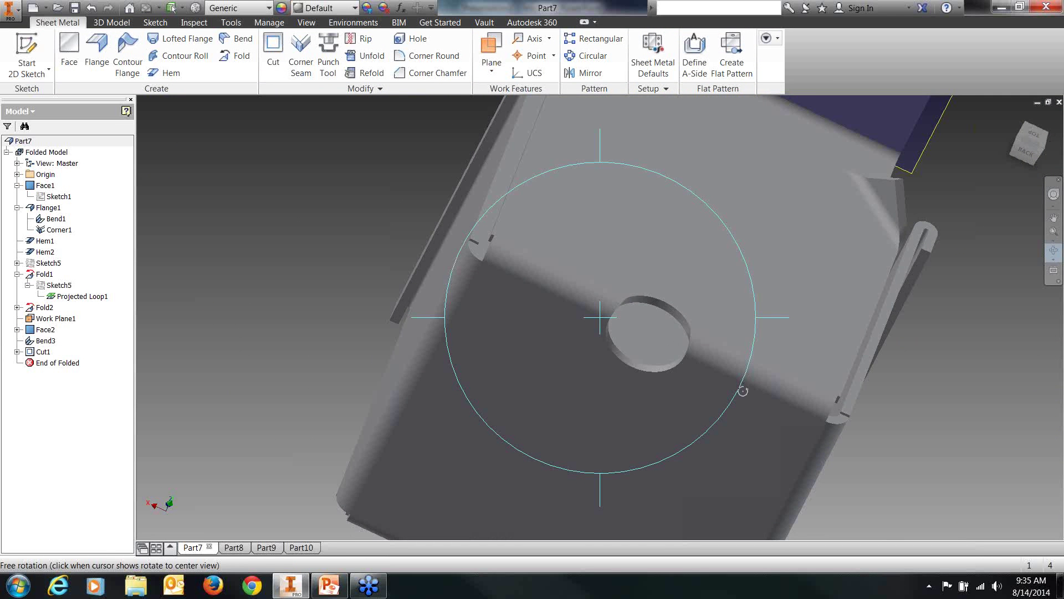
pyautogui.moveTo(743, 392)
pyautogui.mouseDown()
pyautogui.moveTo(544, 340)
pyautogui.moveTo(603, 294)
pyautogui.moveTo(580, 335)
pyautogui.moveTo(547, 357)
pyautogui.moveTo(574, 316)
pyautogui.mouseUp()
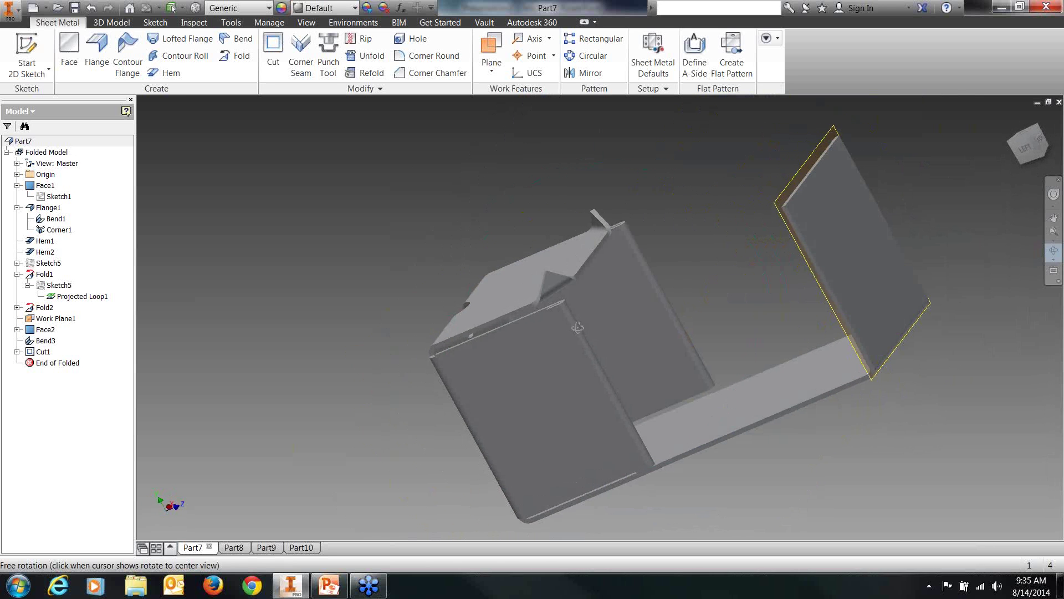
# Try the Punch Tool, dismiss its tip, and start a new sketch on the outer face of the box's side wall.
pyautogui.click(332, 56)
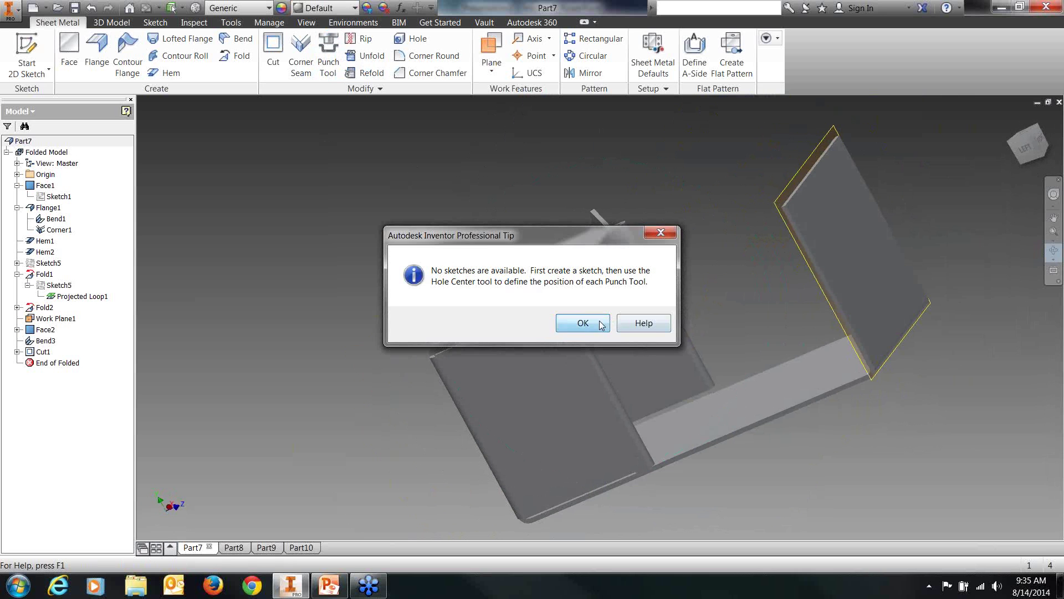
pyautogui.click(579, 320)
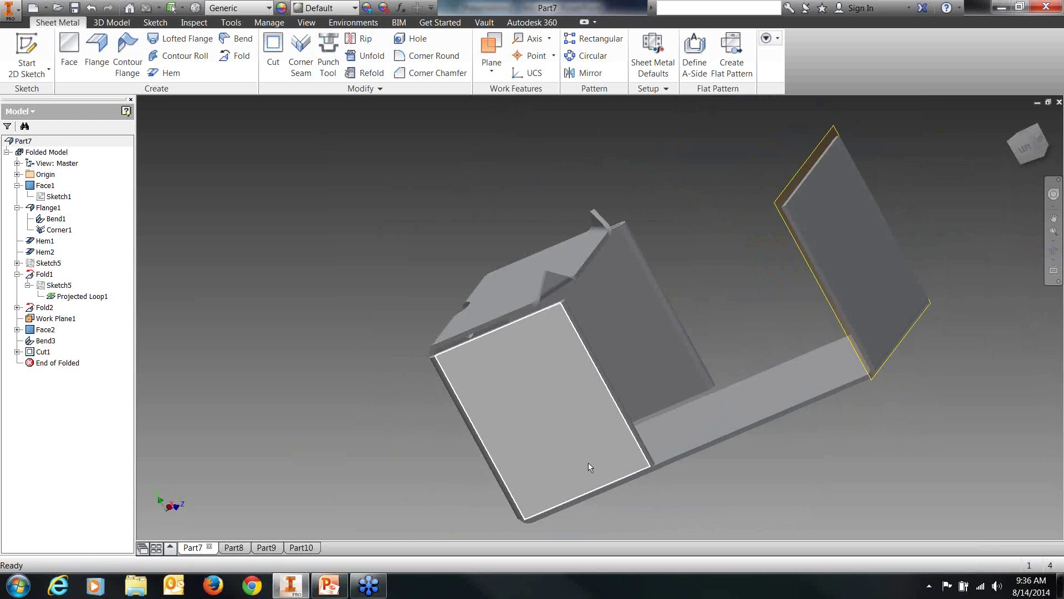
pyautogui.rightClick(536, 420)
pyautogui.press('Escape')
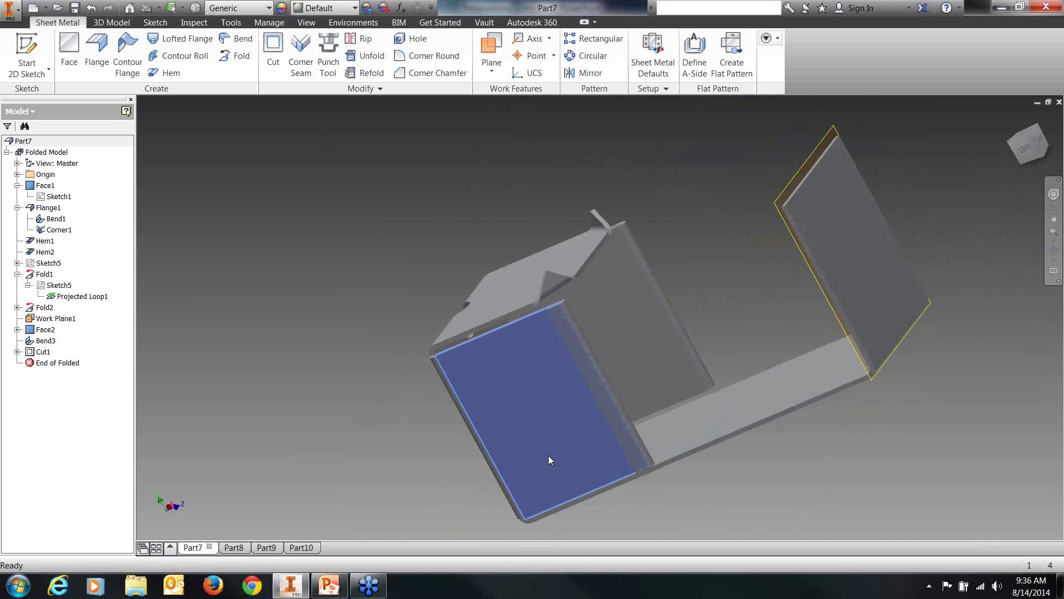
pyautogui.press('s')
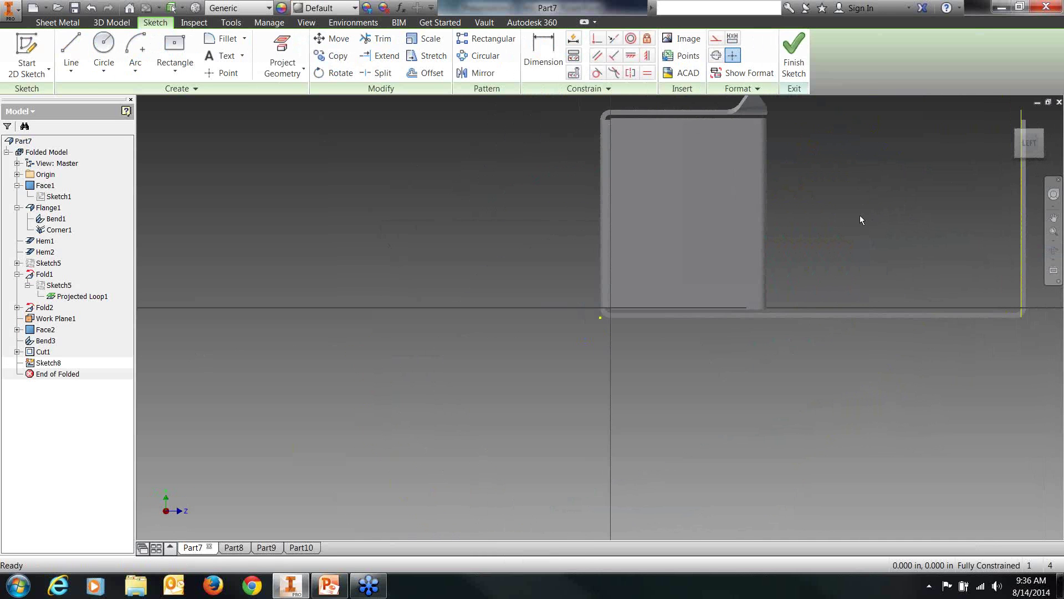
# Project the side wall's face outline into the sketch and place a centre point near the middle of the wall.
pyautogui.click(222, 73)
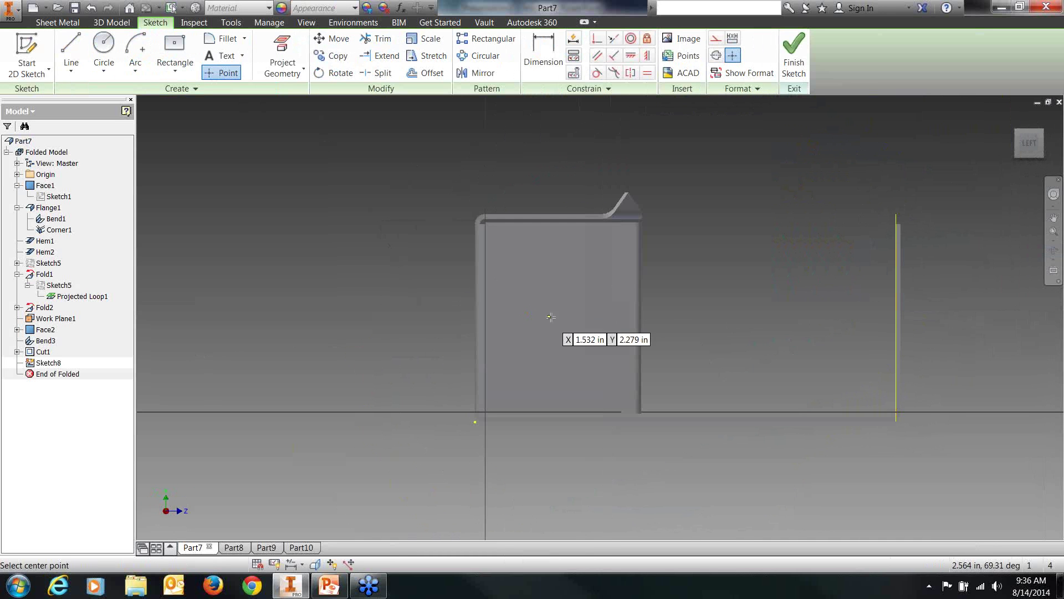
pyautogui.click(463, 185)
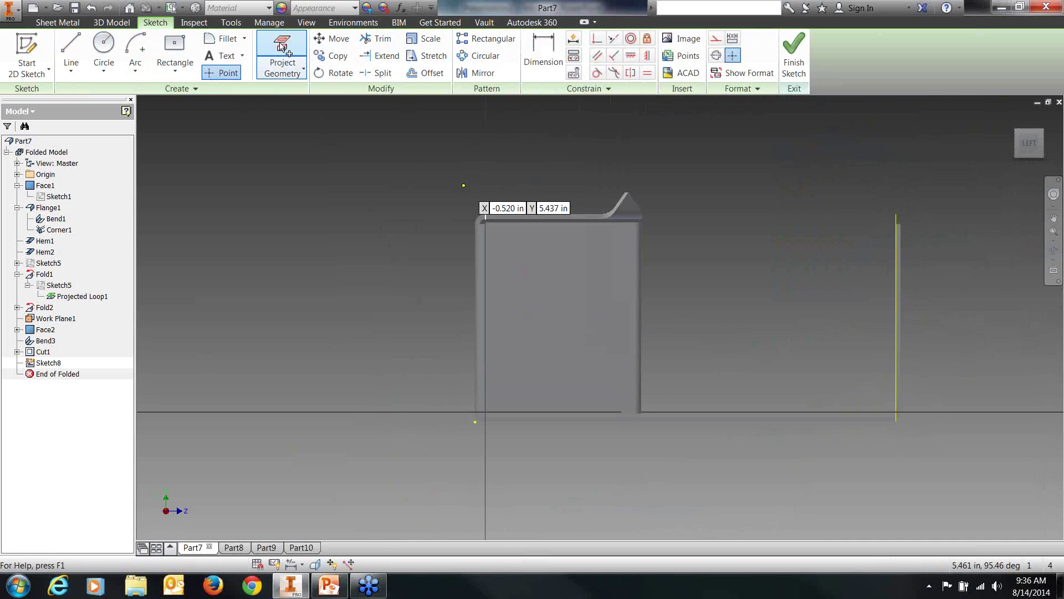
pyautogui.click(282, 47)
pyautogui.click(536, 290)
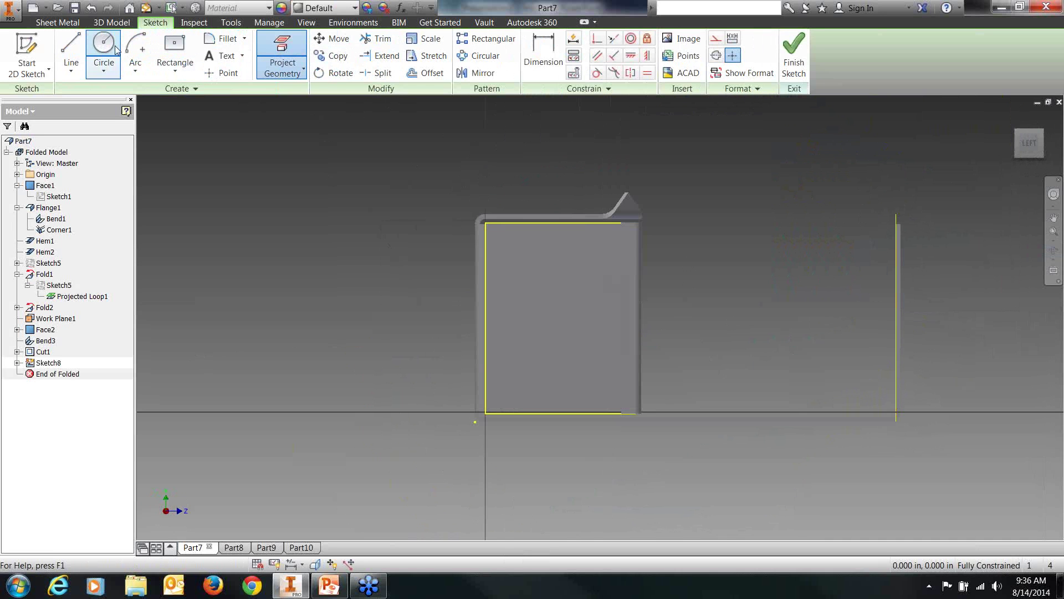
pyautogui.click(222, 73)
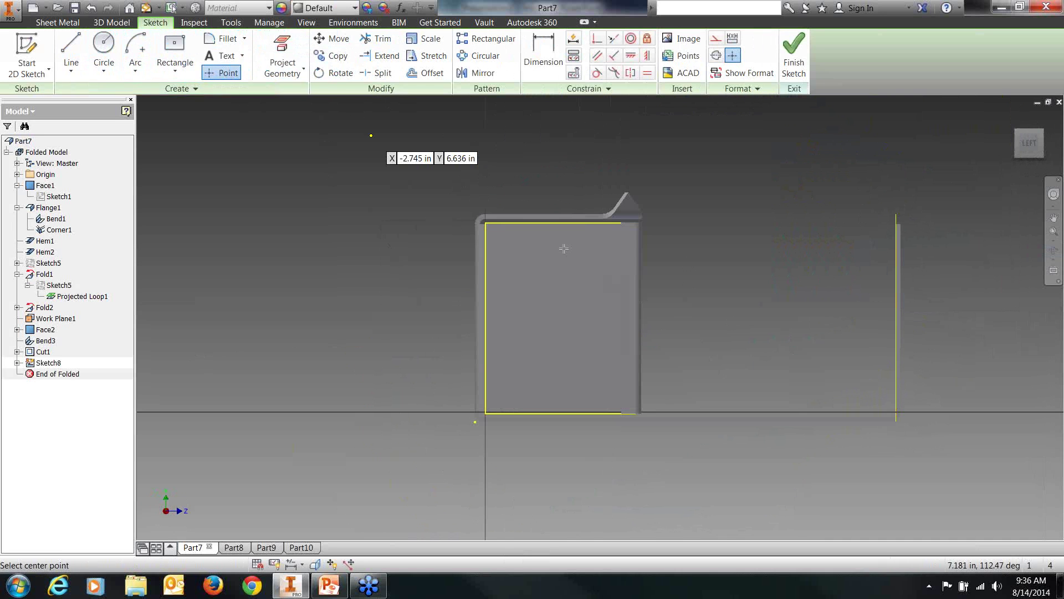
pyautogui.click(559, 318)
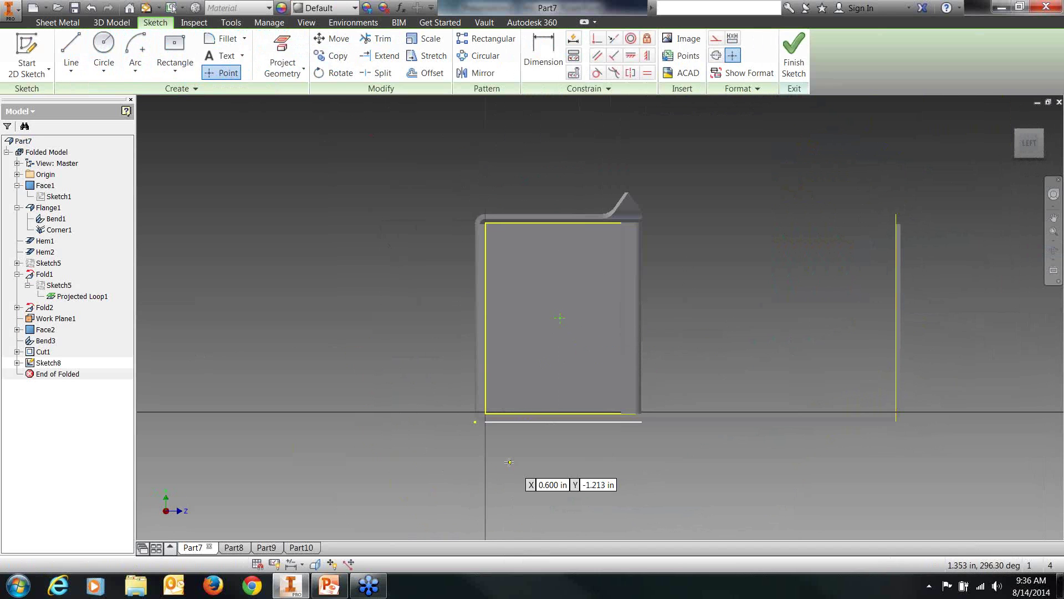
# Finish the sketch and punch a Round Emboss from the Punches library at the side wall's centre point.
pyautogui.click(794, 51)
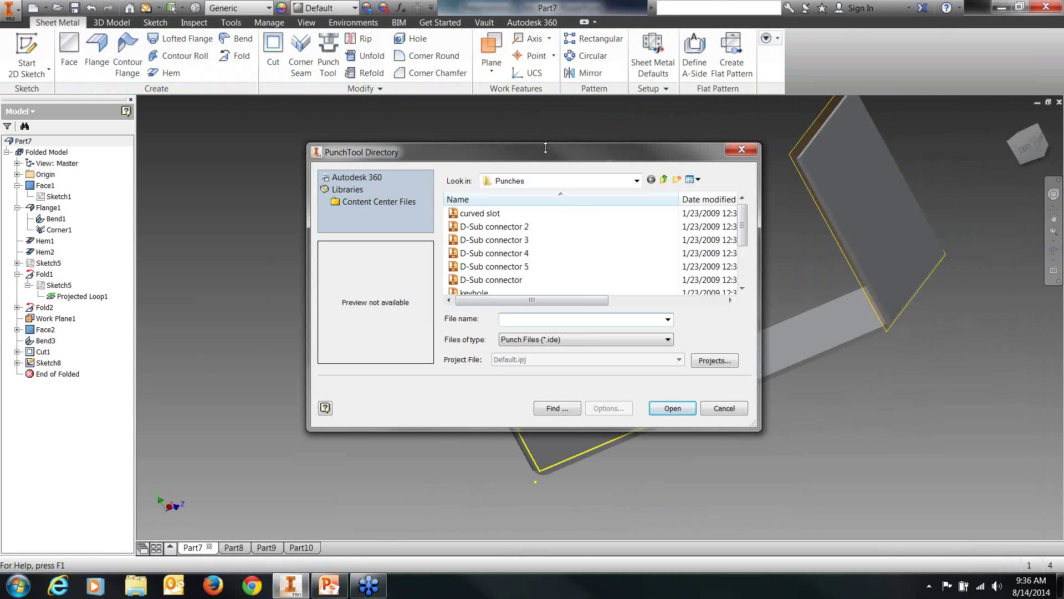
pyautogui.moveTo(546, 148); pyautogui.dragTo(247, 131)
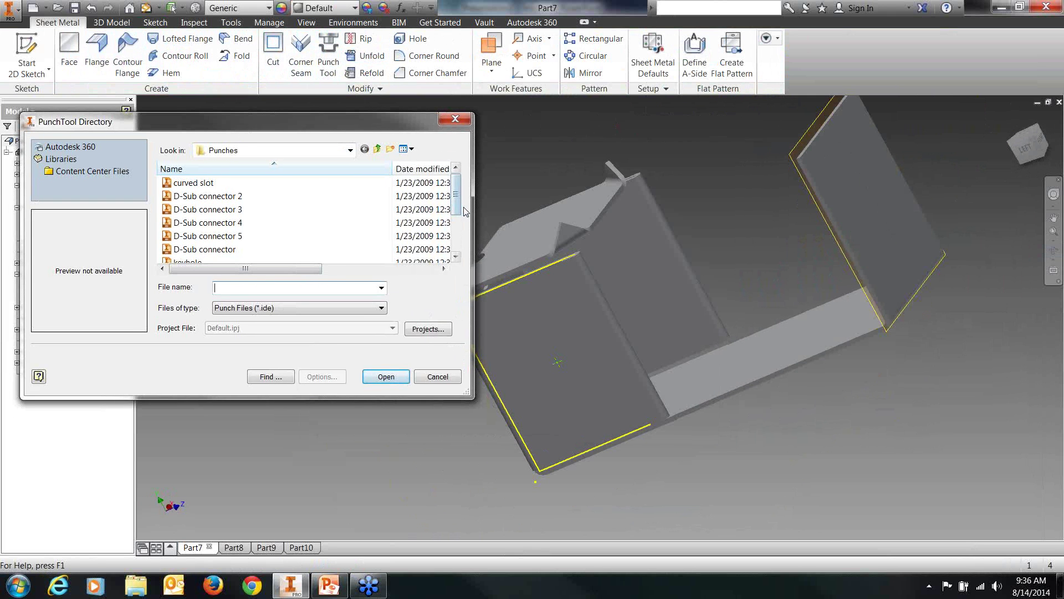
pyautogui.moveTo(456, 213); pyautogui.dragTo(459, 257)
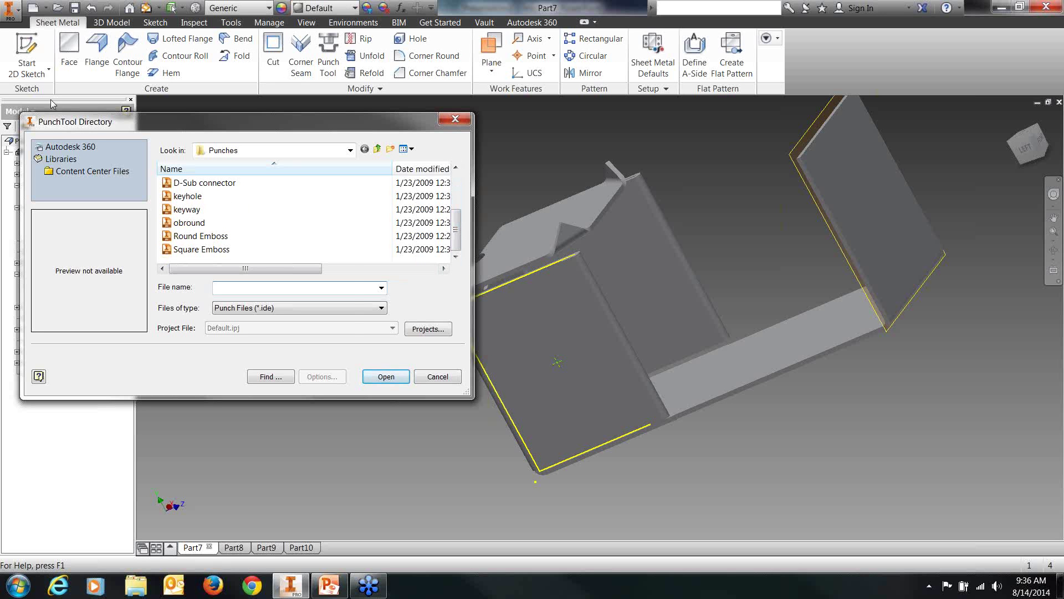
pyautogui.click(219, 251)
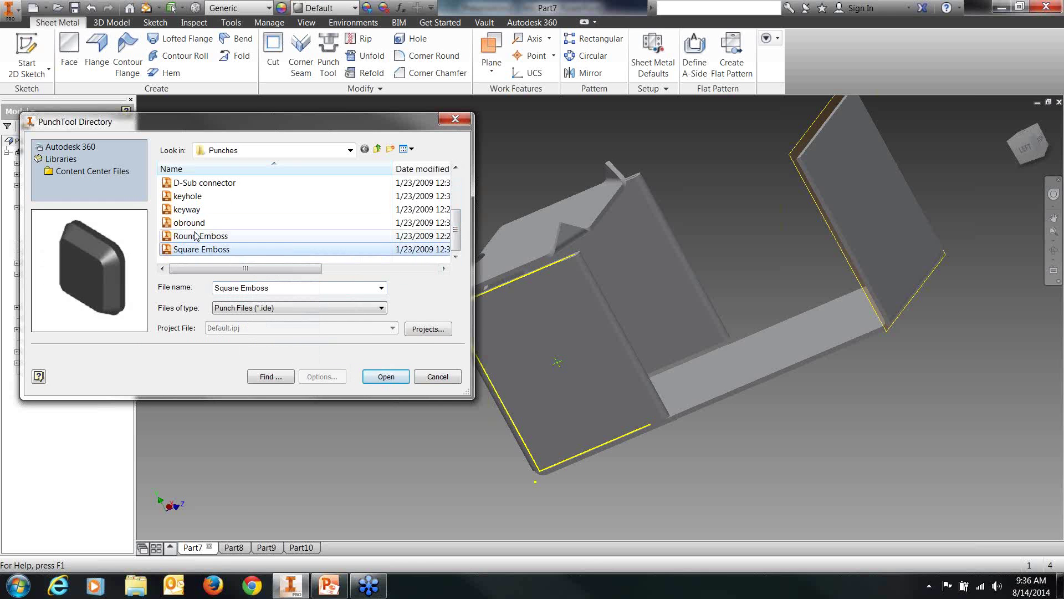
pyautogui.click(197, 236)
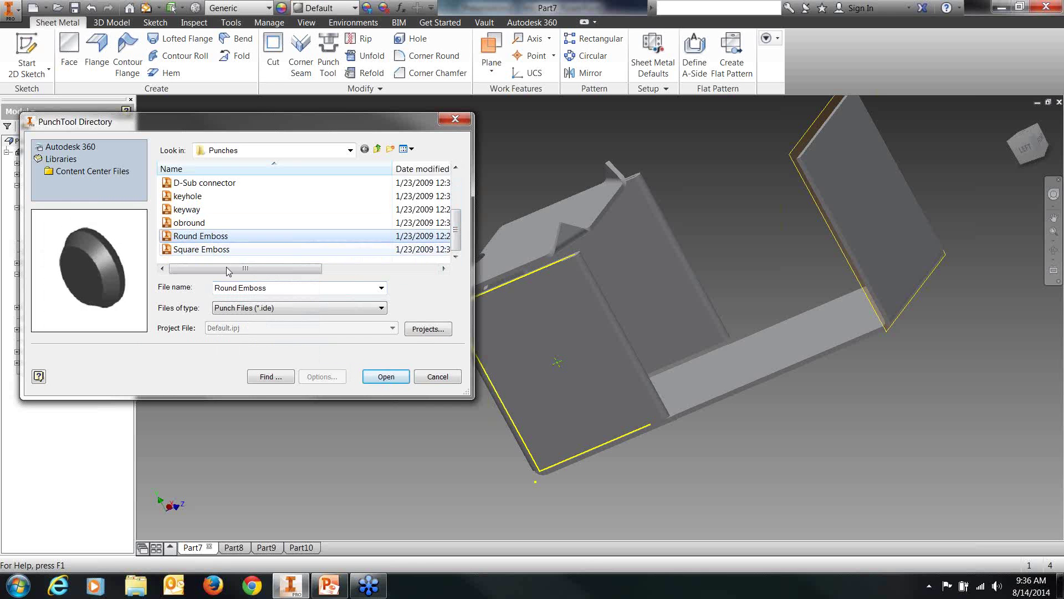
pyautogui.click(386, 377)
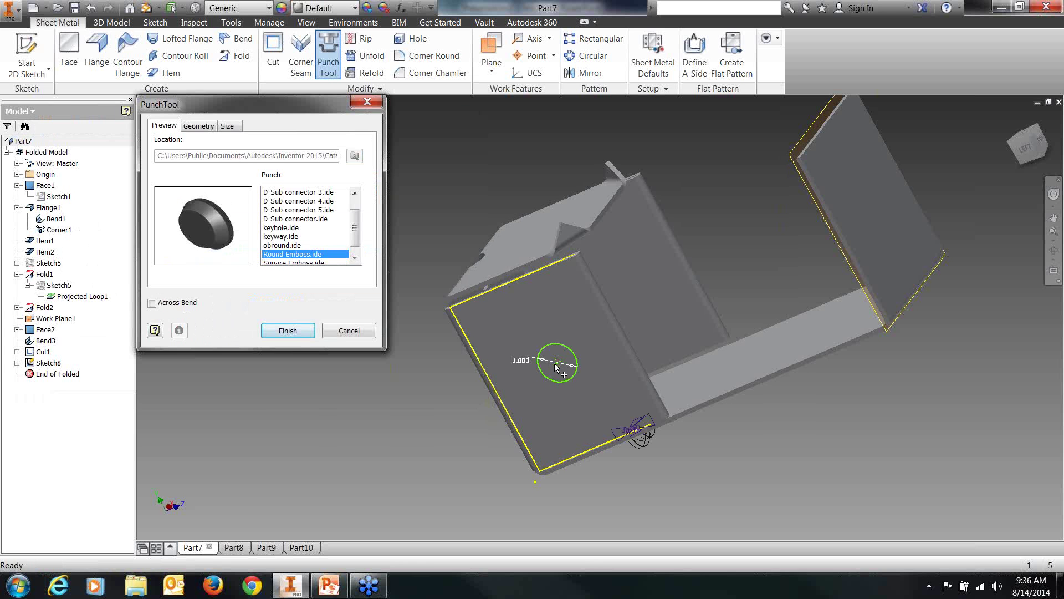
pyautogui.click(291, 334)
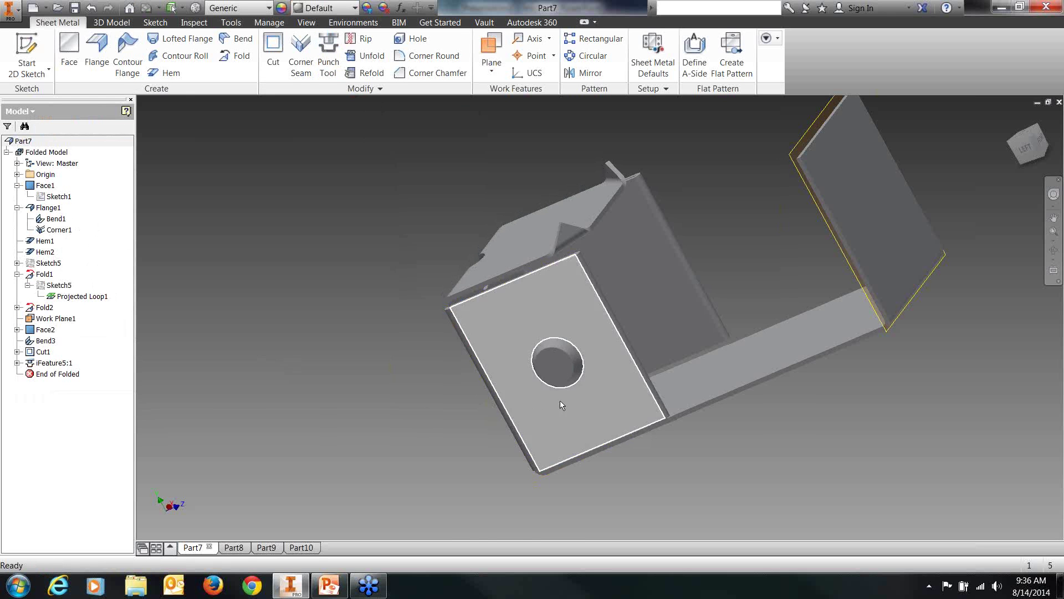
# Examine the round emboss from the inside and outside of the box's side wall.
pyautogui.click(1053, 251)
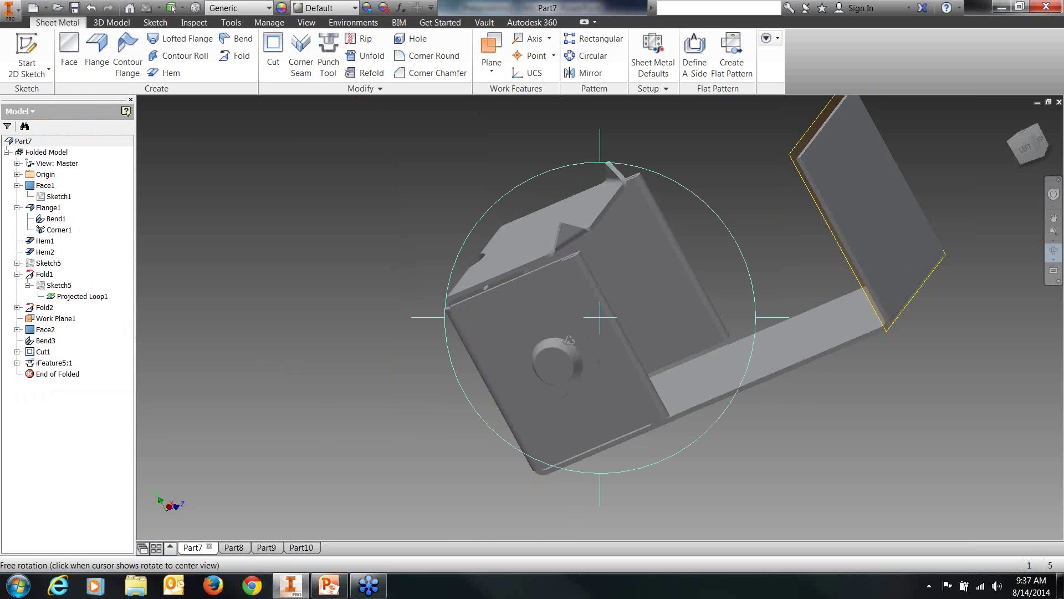
pyautogui.moveTo(645, 337)
pyautogui.mouseDown()
pyautogui.moveTo(555, 346)
pyautogui.moveTo(542, 401)
pyautogui.moveTo(631, 323)
pyautogui.mouseUp()
pyautogui.rightClick(631, 322)
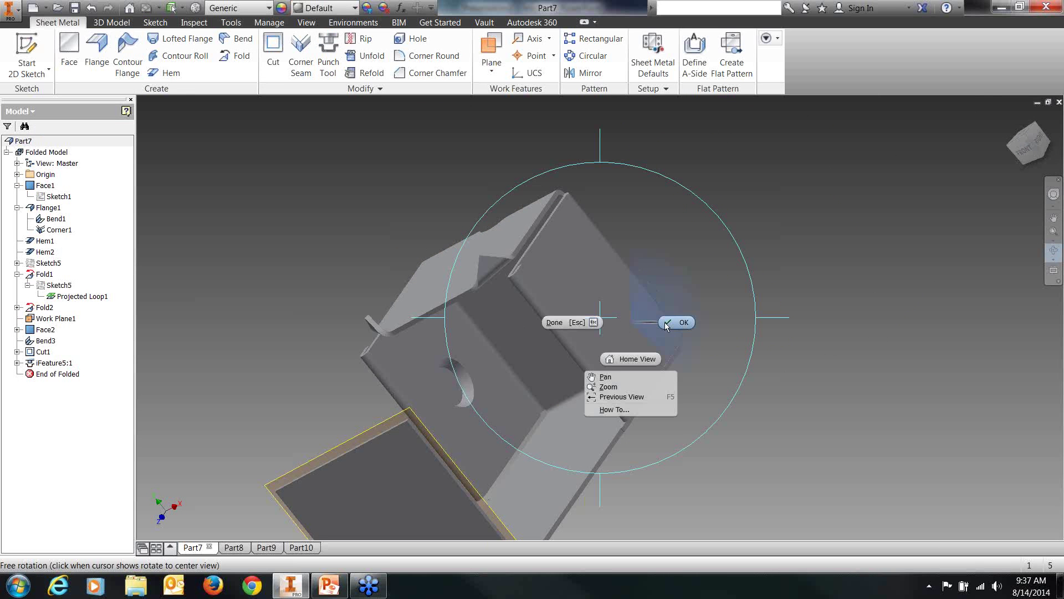
pyautogui.click(571, 322)
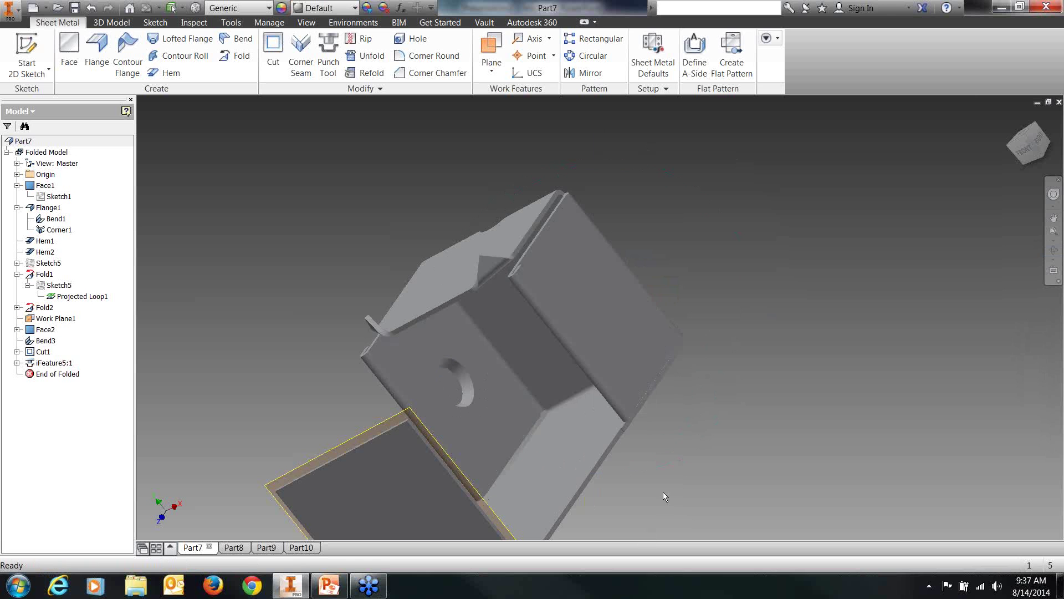
pyautogui.click(1053, 250)
pyautogui.moveTo(531, 272); pyautogui.dragTo(667, 277)
pyautogui.moveTo(660, 274); pyautogui.dragTo(580, 268, button='middle')
pyautogui.press('Escape')
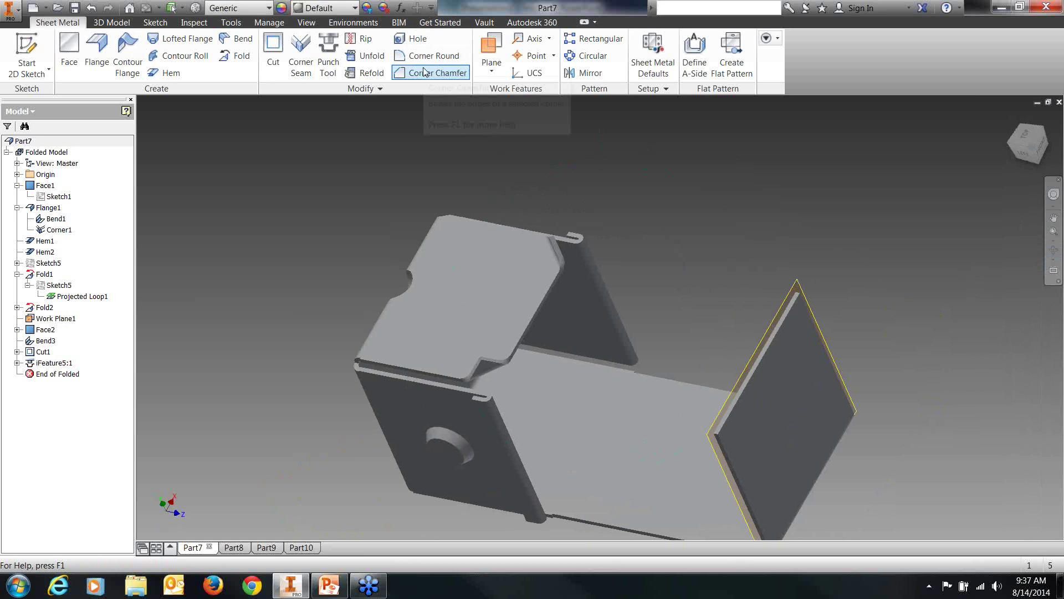
# Apply a Corner Round with a 0.25 in radius to two corners of the raised end face.
pyautogui.click(415, 38)
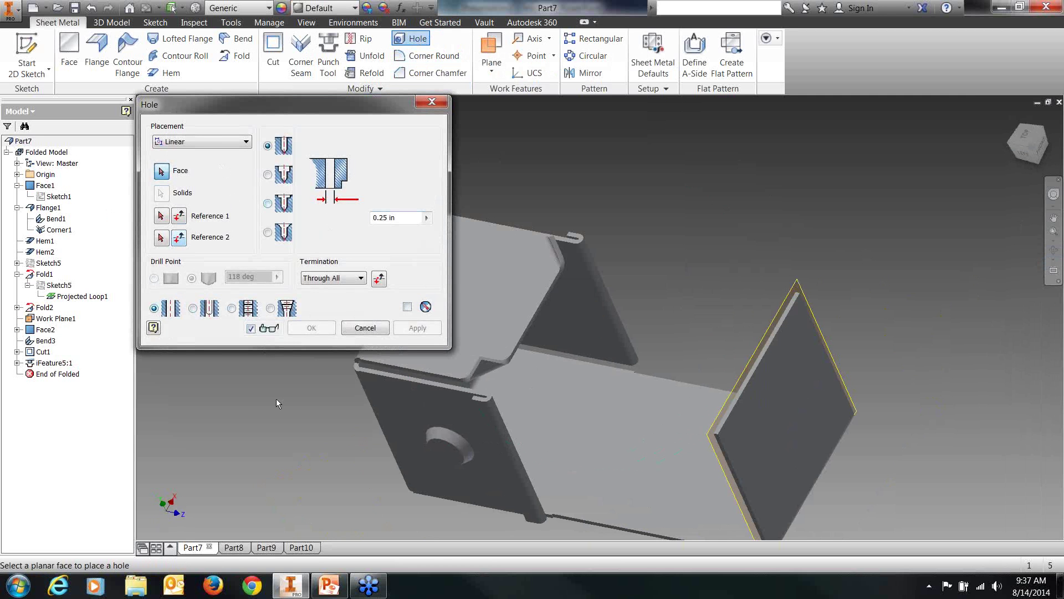
pyautogui.click(419, 105)
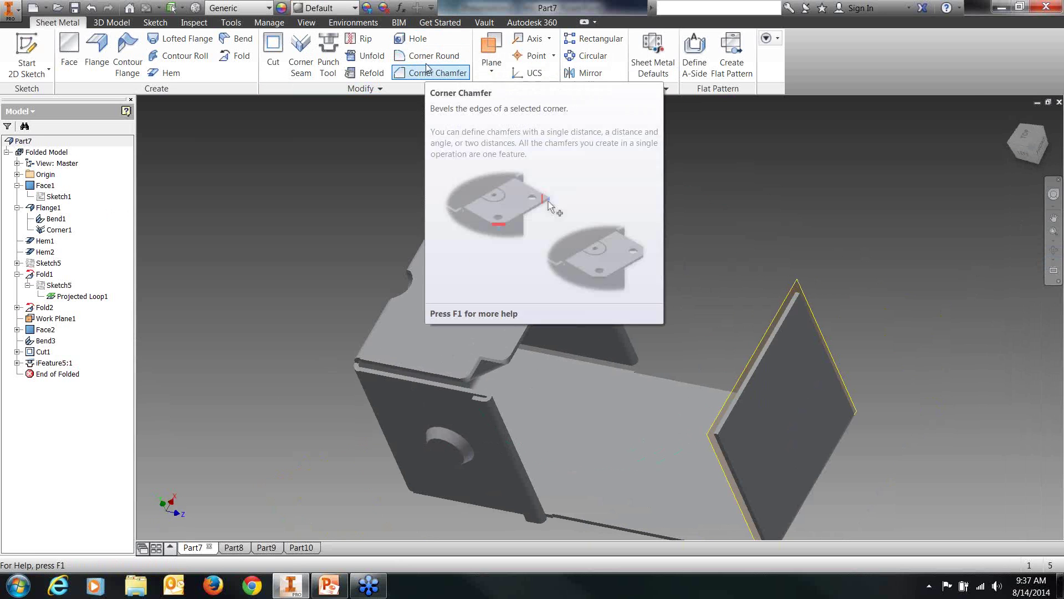
pyautogui.click(434, 55)
pyautogui.scroll(-3, 722, 435)
pyautogui.click(711, 430)
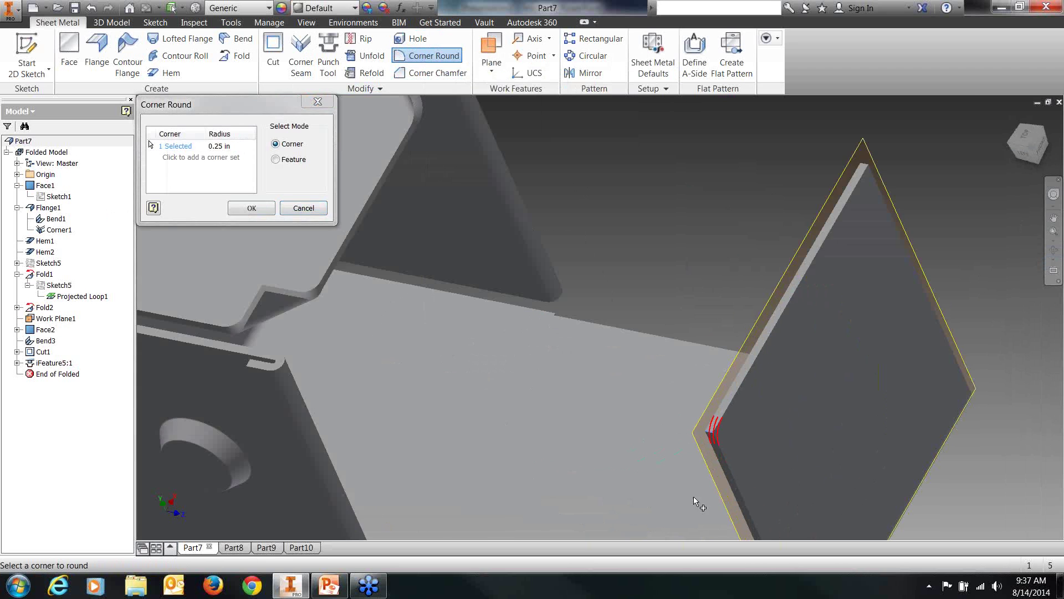
pyautogui.scroll(3, 712, 425)
pyautogui.moveTo(779, 358); pyautogui.dragTo(670, 387, button='middle')
pyautogui.scroll(-3, 695, 302)
pyautogui.click(695, 302)
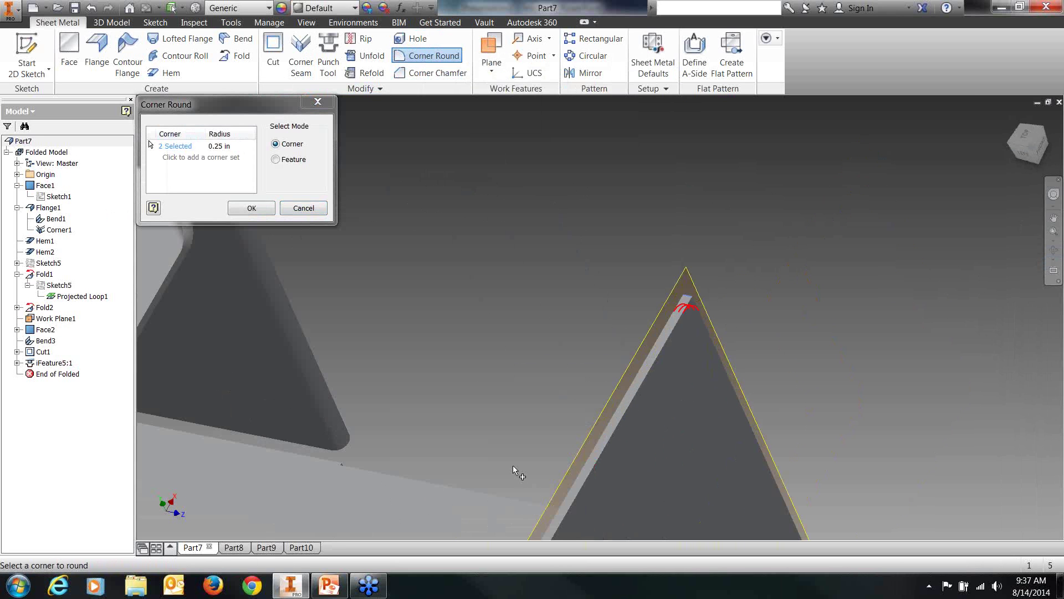
pyautogui.scroll(3, 518, 472)
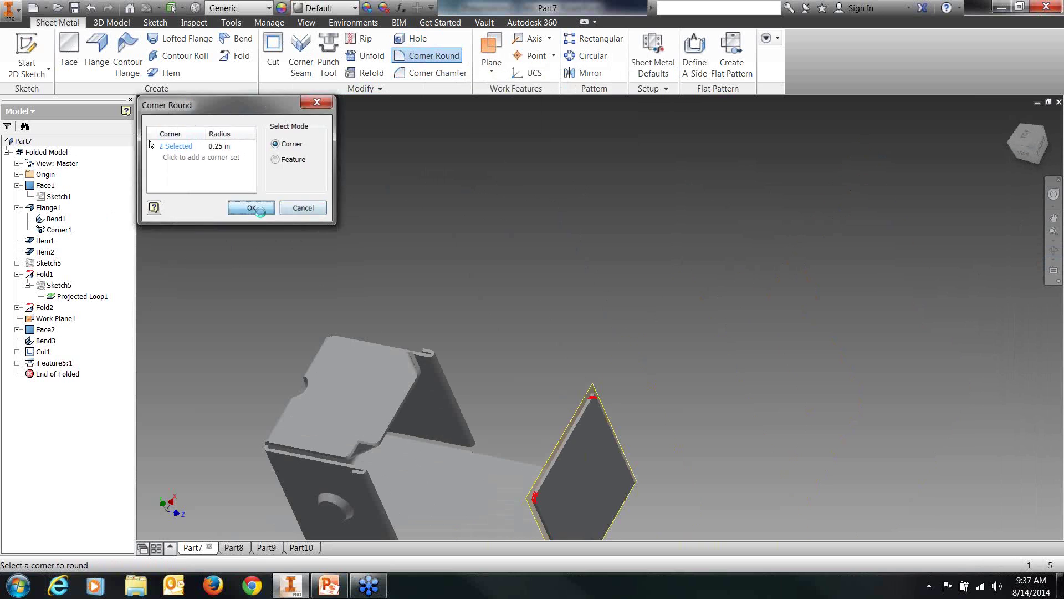
pyautogui.click(252, 208)
pyautogui.moveTo(597, 377); pyautogui.dragTo(588, 281, button='middle')
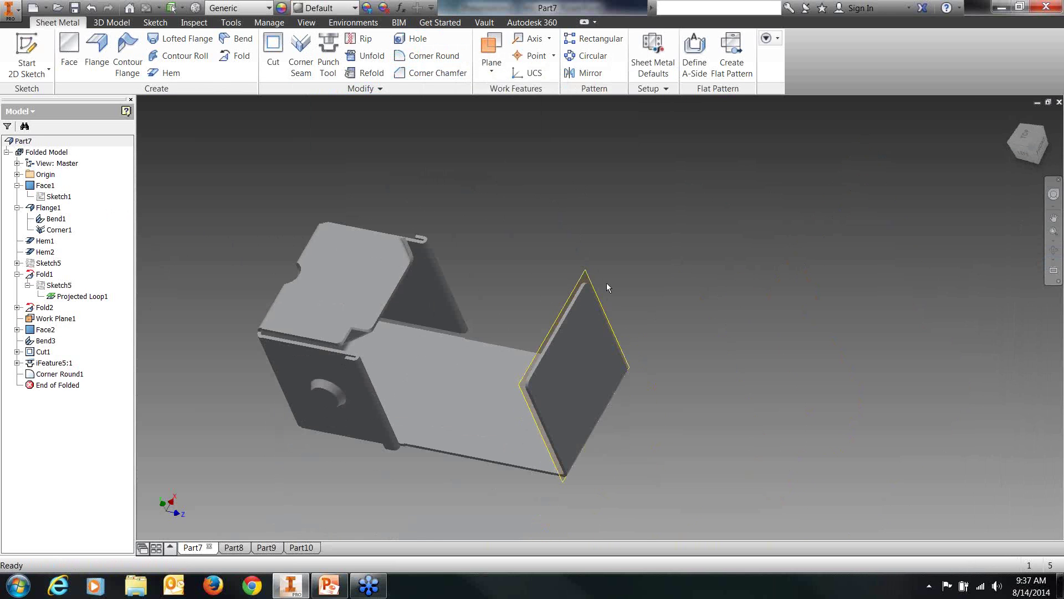
pyautogui.scroll(-4, 607, 282)
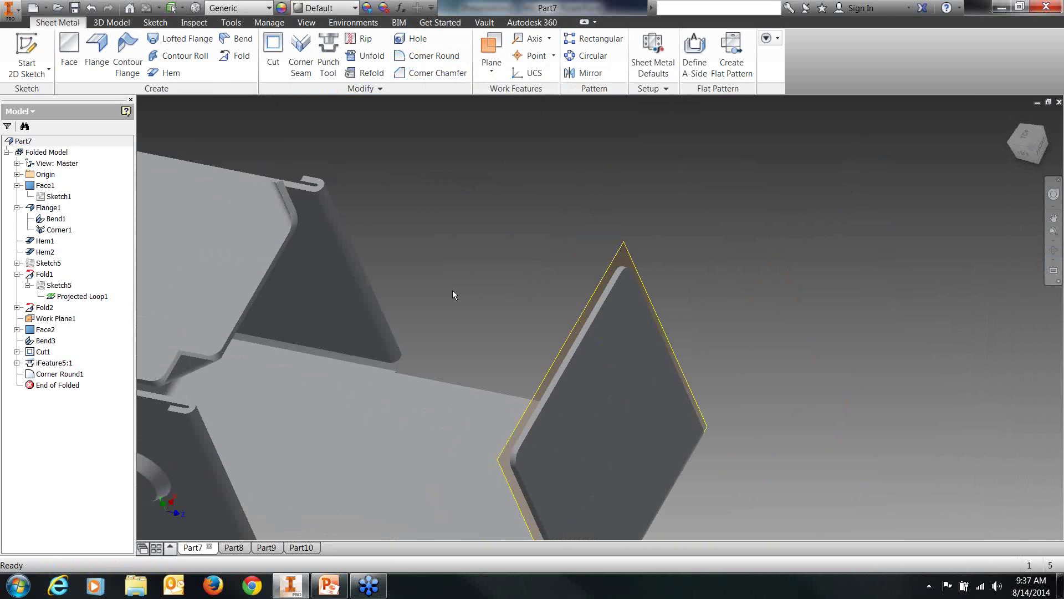
# Unfold the bend between the base and the box's folded end, using the large base face as stationary reference.
pyautogui.moveTo(509, 281); pyautogui.dragTo(607, 242, button='middle')
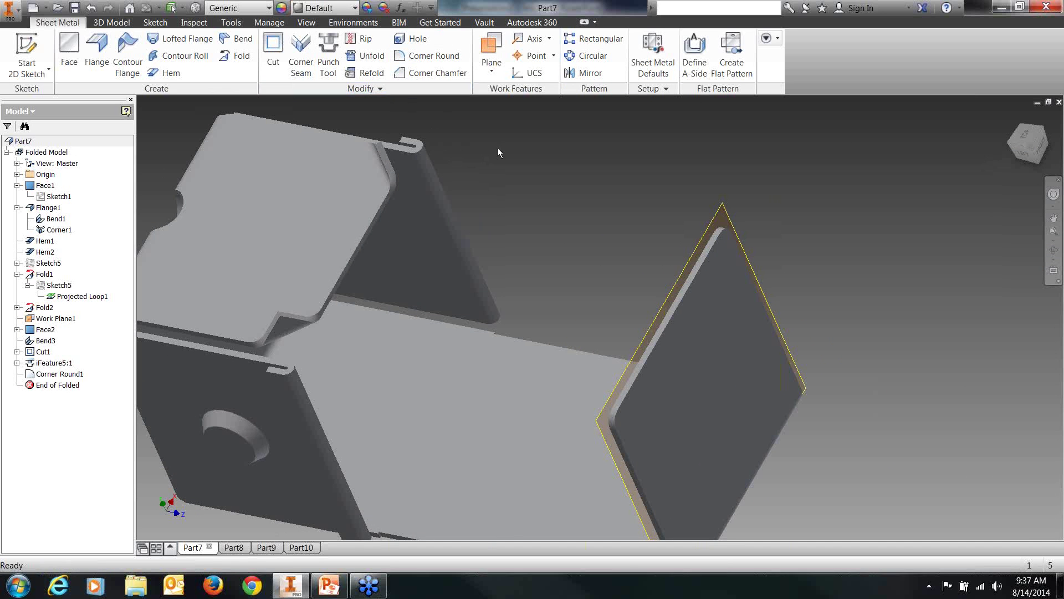
pyautogui.moveTo(590, 211); pyautogui.dragTo(597, 213, button='middle')
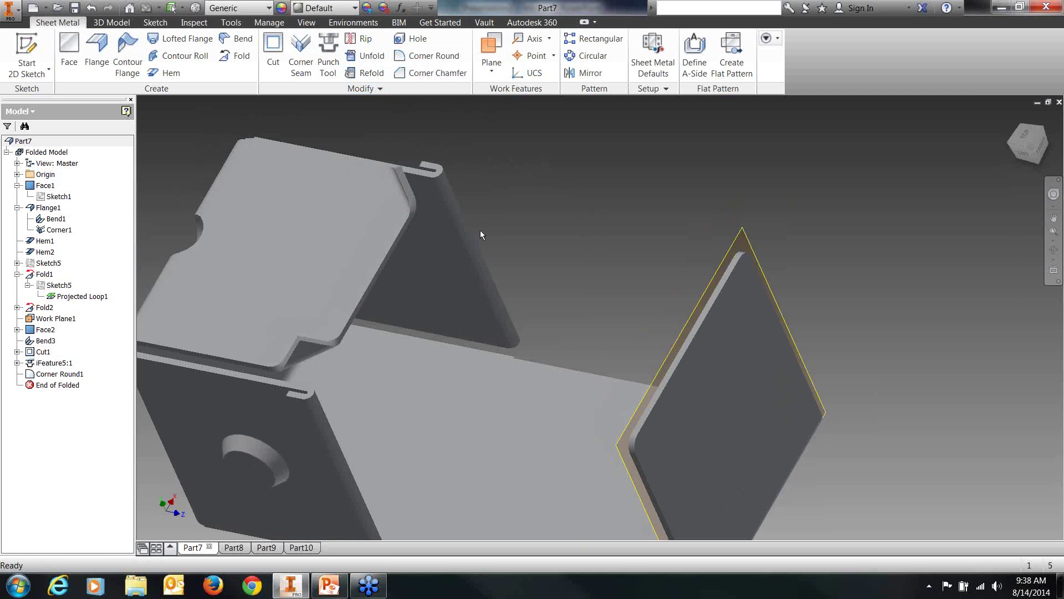
pyautogui.moveTo(480, 230); pyautogui.dragTo(496, 182, button='middle')
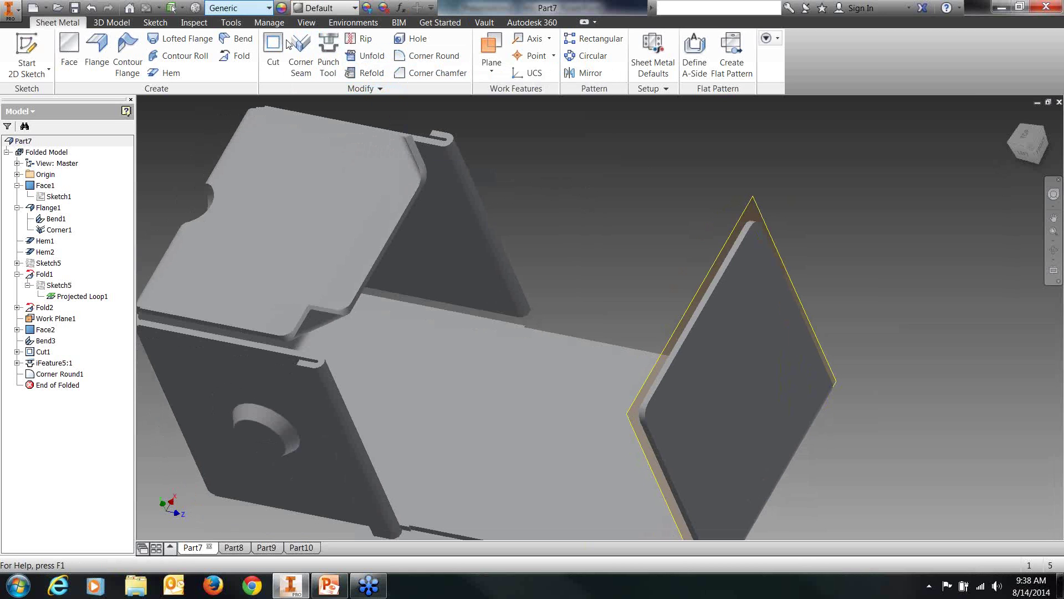
pyautogui.click(361, 56)
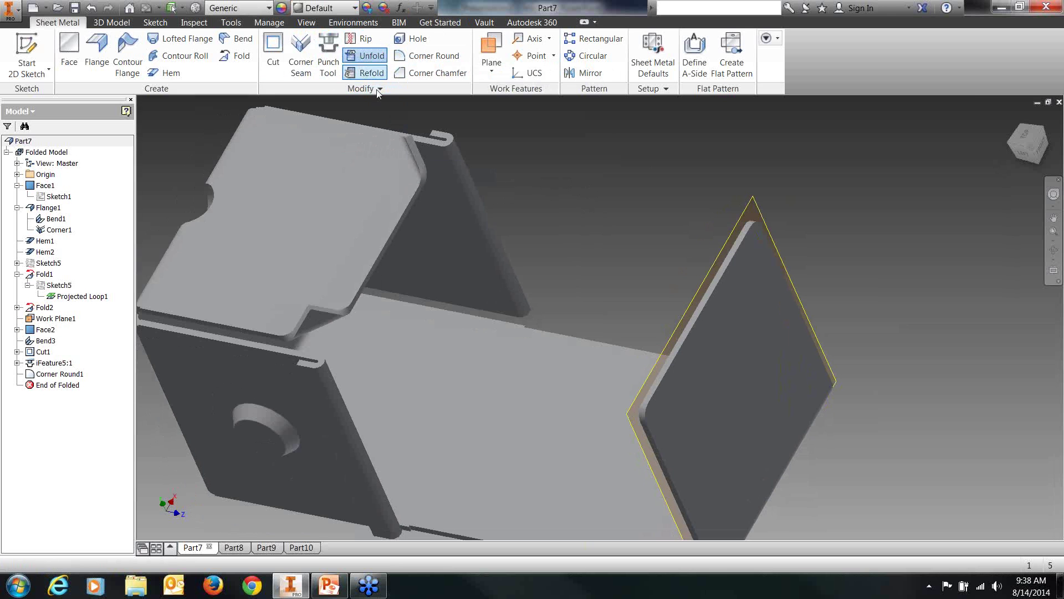
pyautogui.scroll(4, 585, 412)
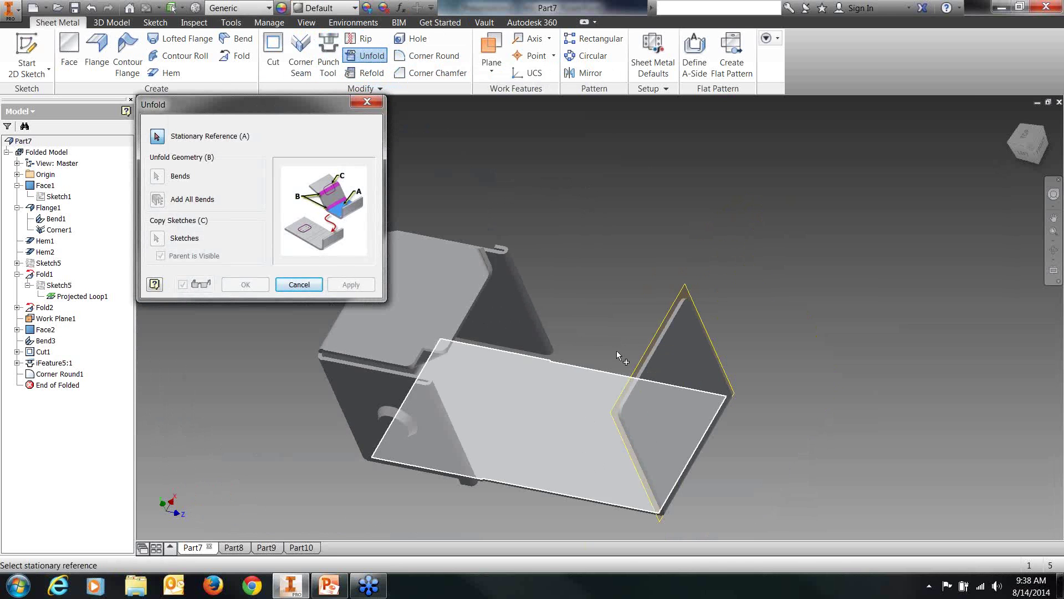
pyautogui.click(551, 456)
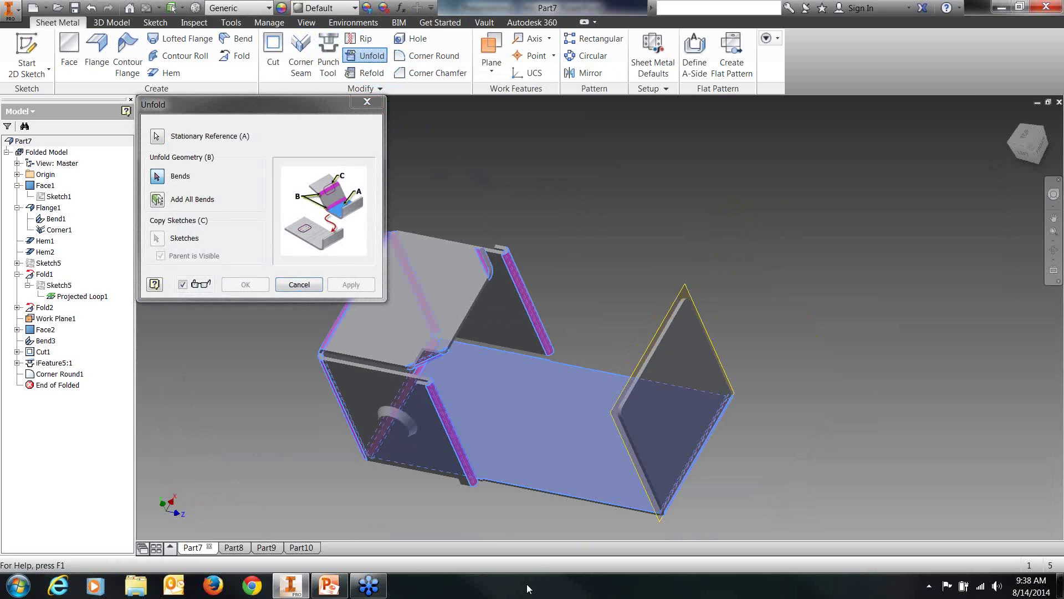
pyautogui.click(400, 412)
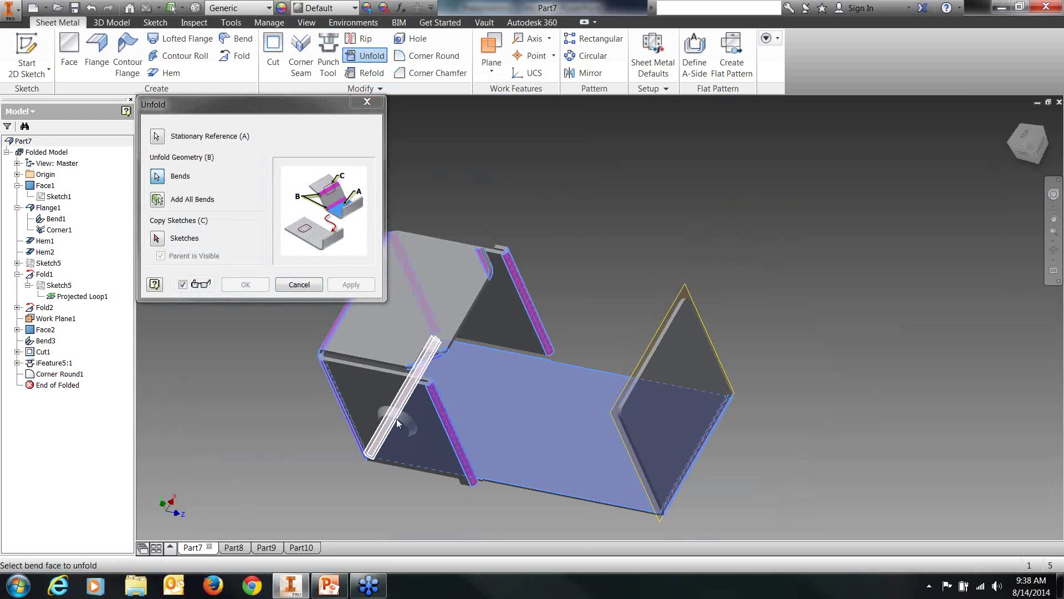
pyautogui.moveTo(611, 355); pyautogui.dragTo(781, 310, button='middle')
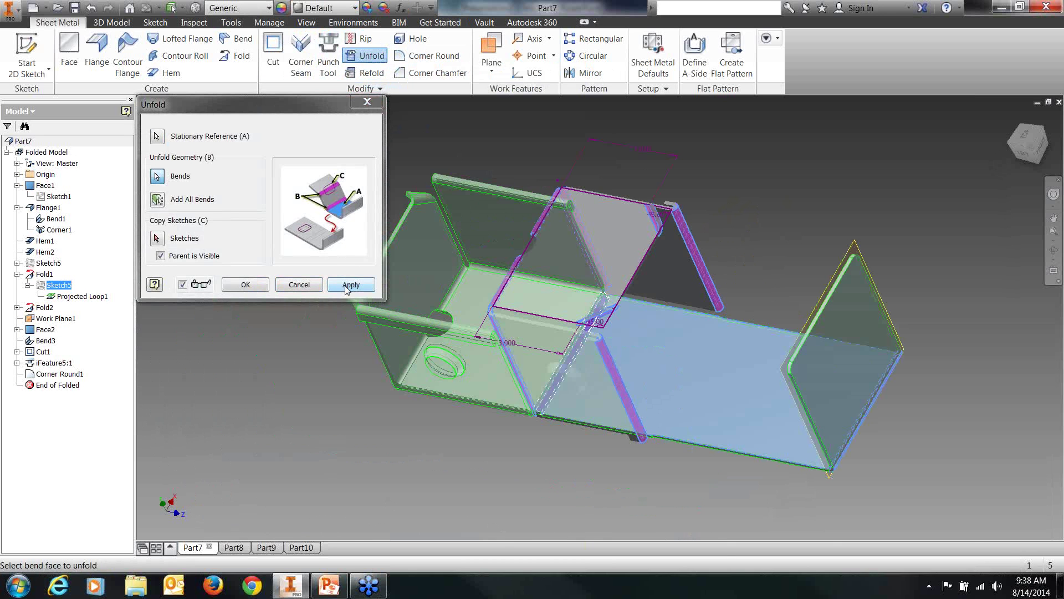
pyautogui.click(351, 284)
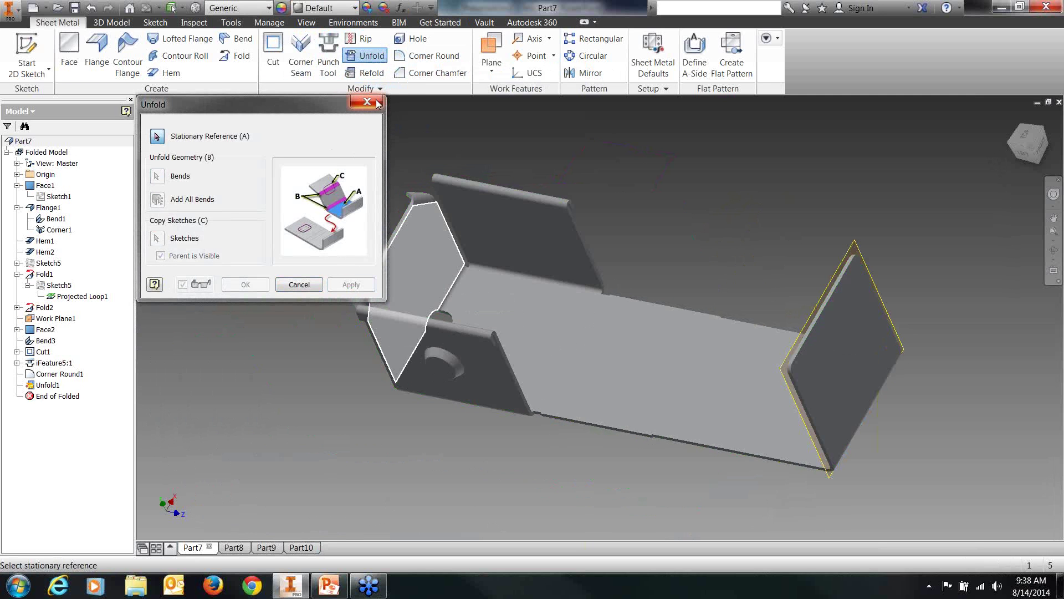
# Refold the flattened bend between the base and the box end, keeping the large base face stationary.
pyautogui.click(365, 73)
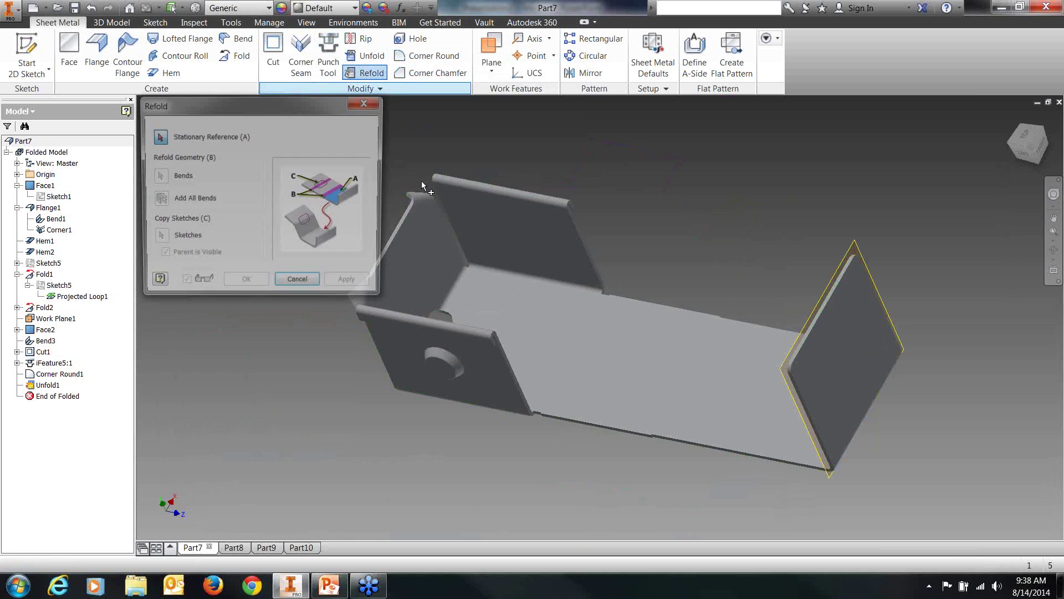
pyautogui.click(665, 373)
pyautogui.click(529, 380)
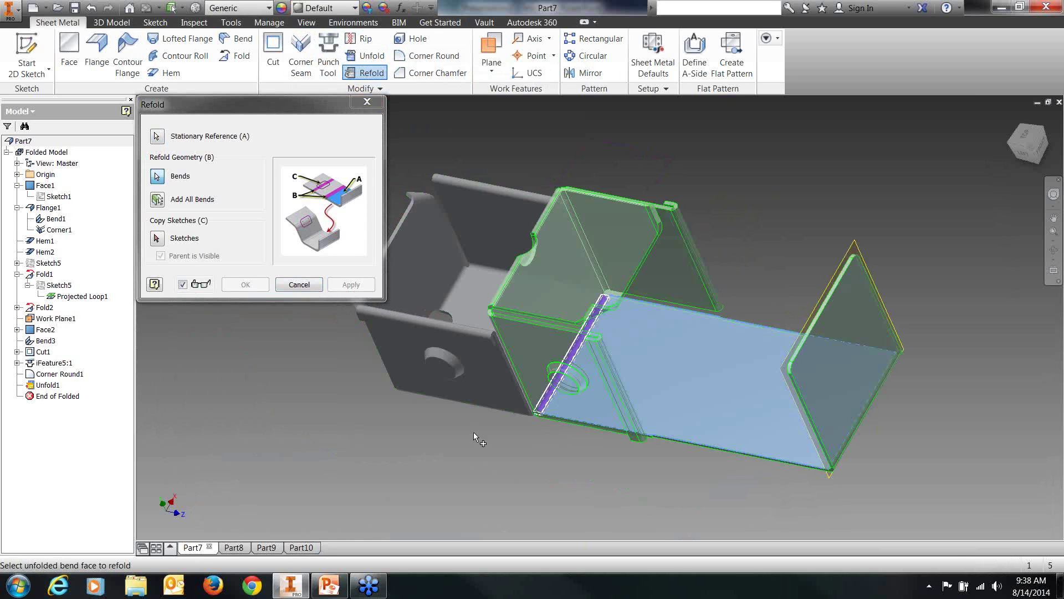
pyautogui.click(353, 285)
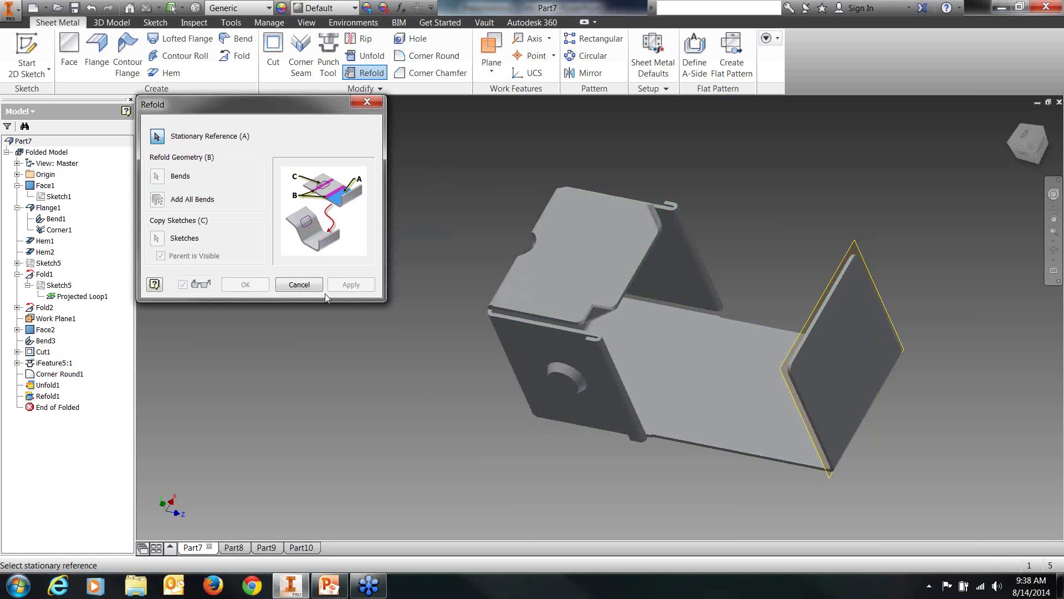
pyautogui.click(299, 284)
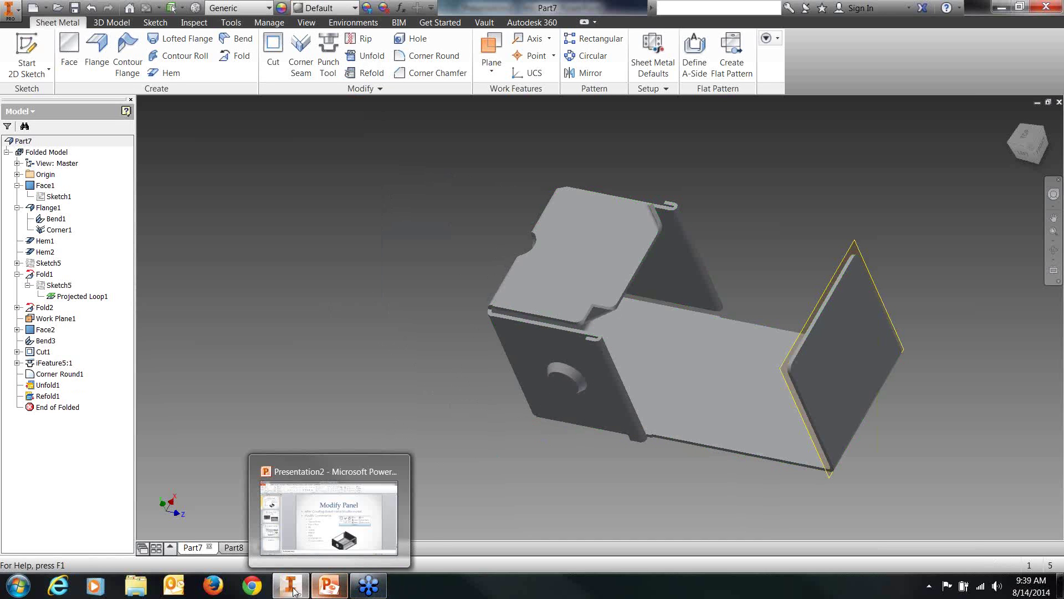
# Switch to the PowerPoint slideshow, advance from the Modify Panel slide to Sheet Metal Drawing, and return to Inventor.
pyautogui.moveTo(320, 595)
pyautogui.click(320, 593)
pyautogui.click(921, 564)
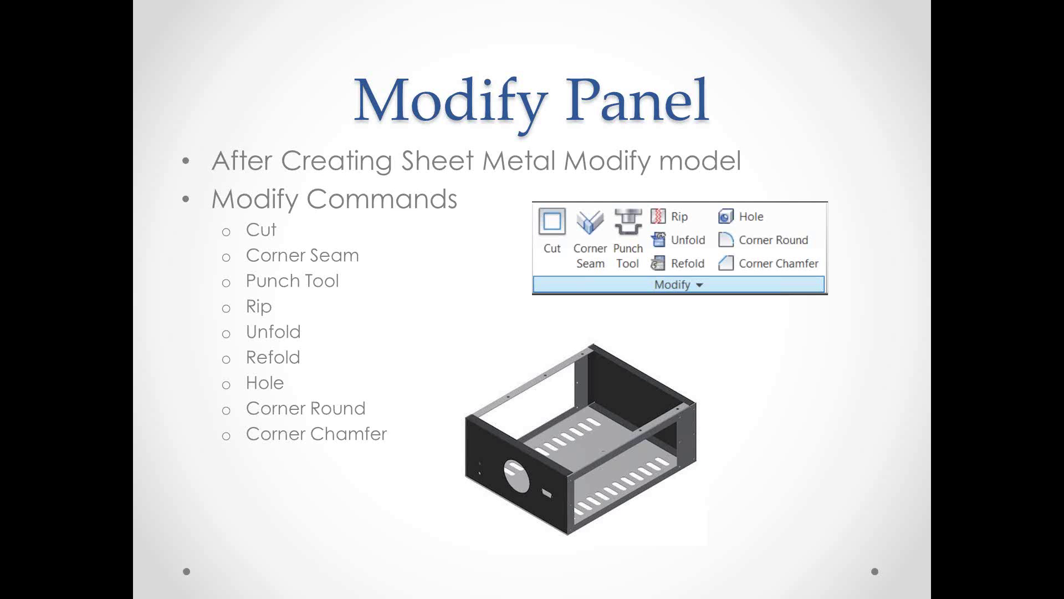
pyautogui.click(921, 565)
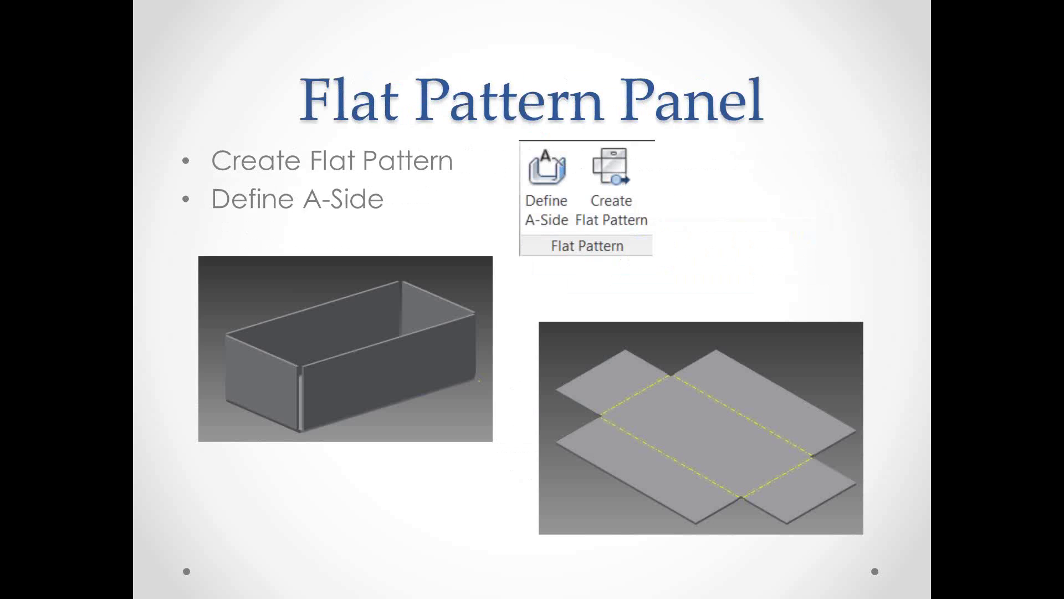
pyautogui.press('Right')
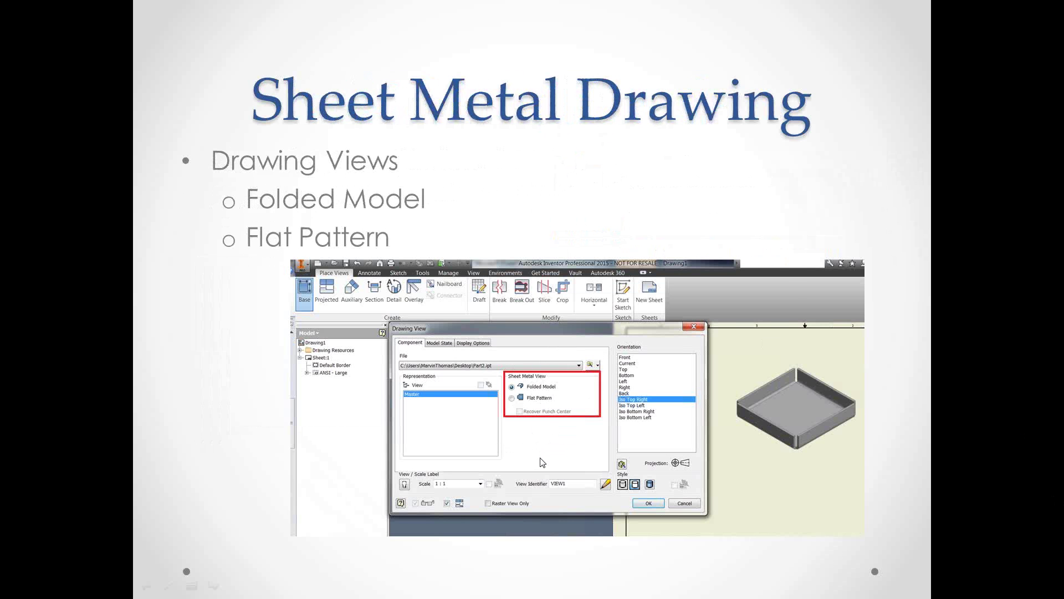
pyautogui.hotkey('alt', 'Tab')
pyautogui.hotkey('alt', 'Tab')
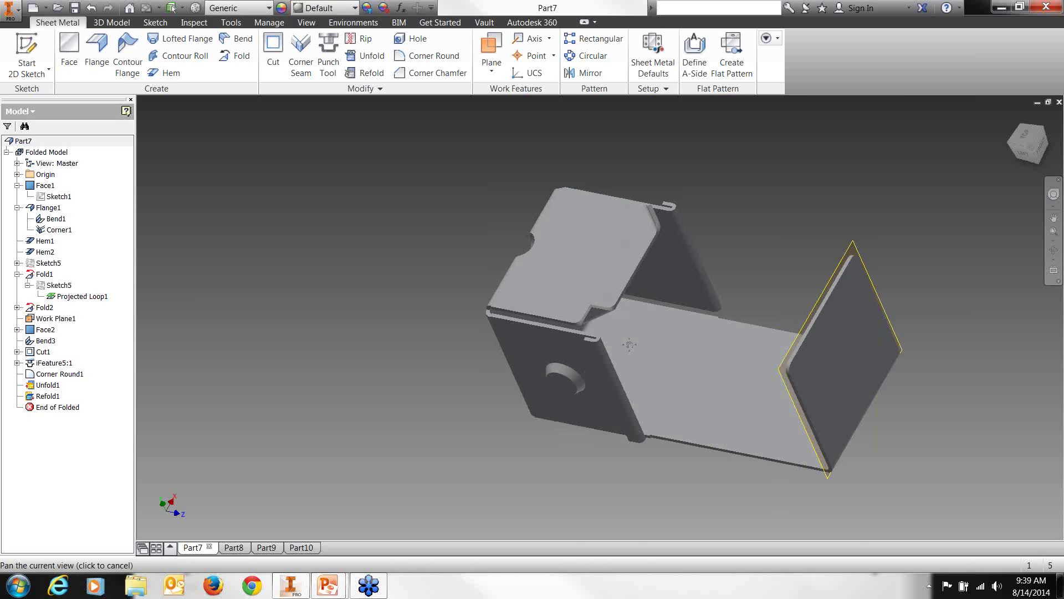
# Create the flat pattern of the folded sheet metal box.
pyautogui.moveTo(725, 247); pyautogui.dragTo(632, 258, button='middle')
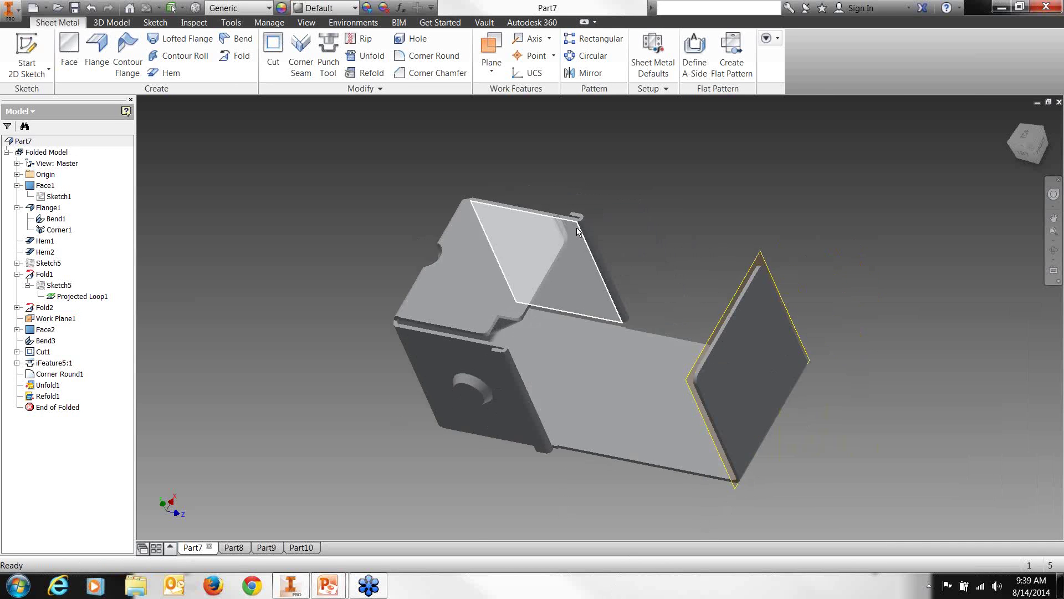
pyautogui.moveTo(731, 205)
pyautogui.mouseDown(button='middle')
pyautogui.moveTo(722, 193)
pyautogui.moveTo(730, 196)
pyautogui.mouseUp(button='middle')
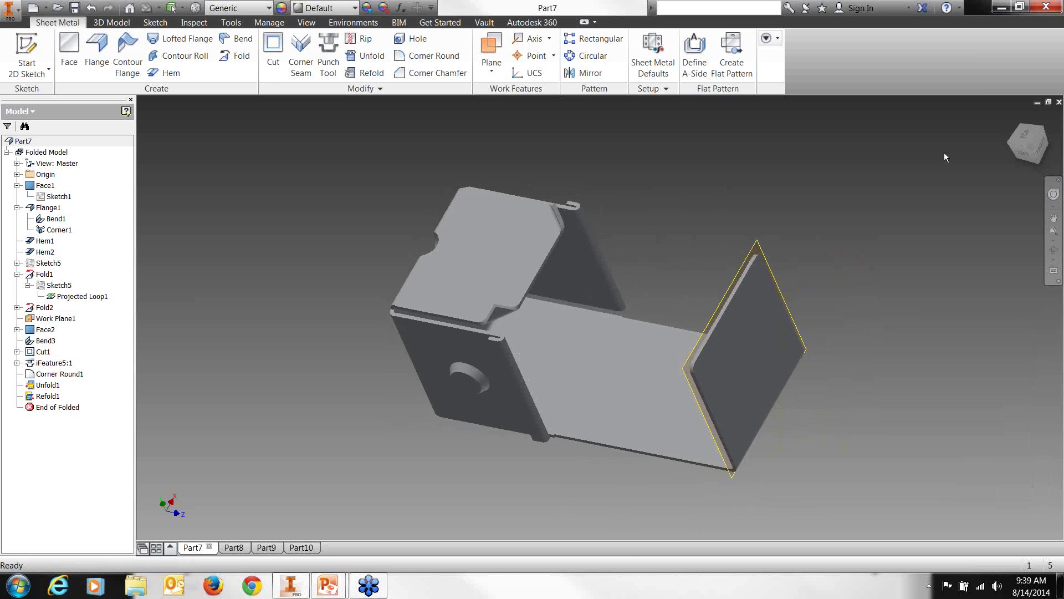
pyautogui.click(733, 72)
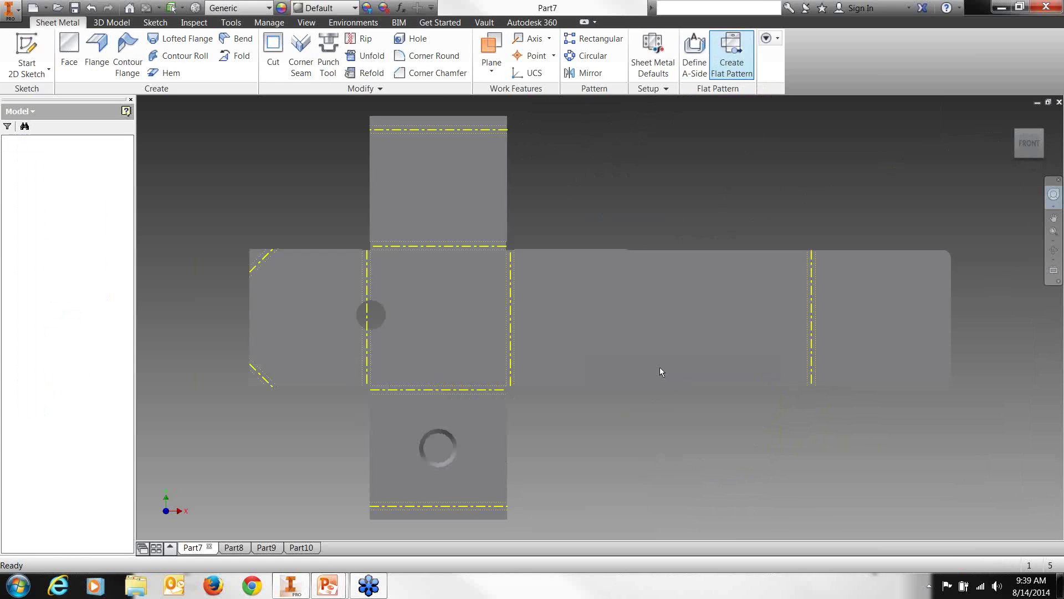
# Examine the flat pattern closely, especially the round cut across the bend line and the overall unfolded outline.
pyautogui.scroll(-5, 435, 276)
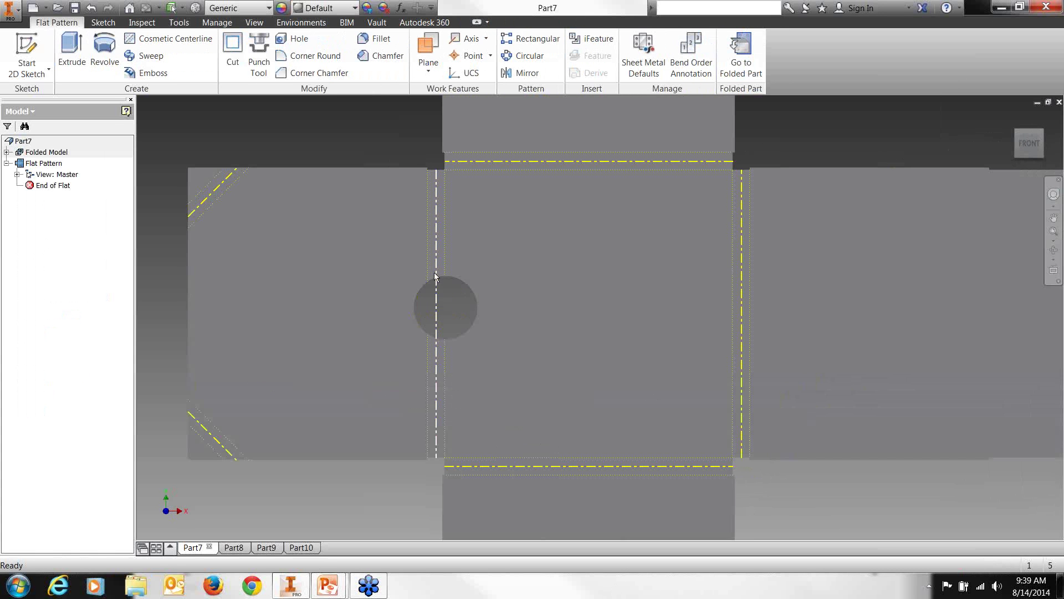
pyautogui.scroll(-3, 420, 304)
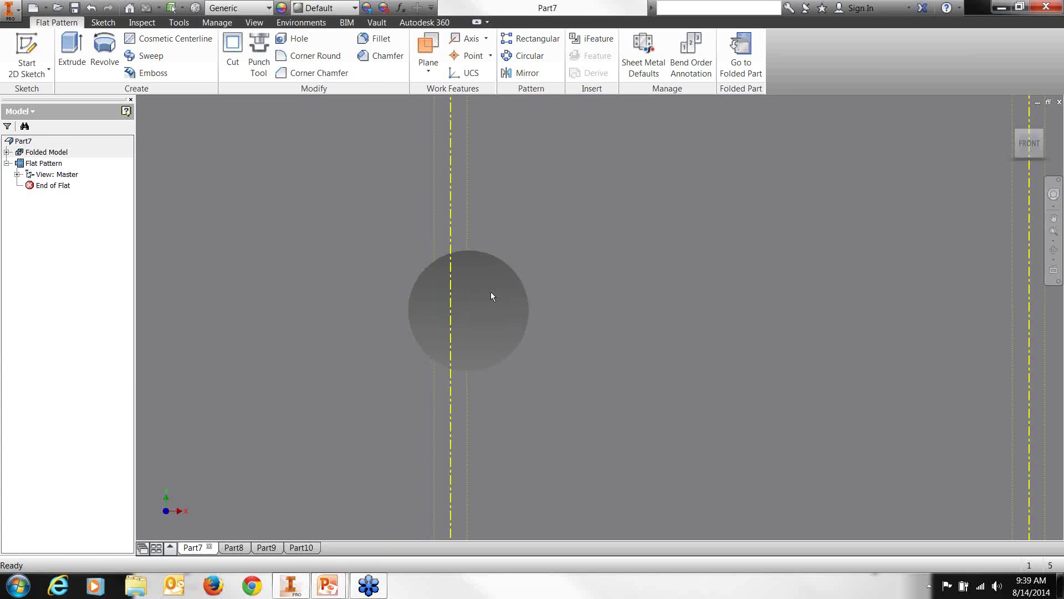
pyautogui.scroll(3, 491, 293)
pyautogui.moveTo(773, 468); pyautogui.dragTo(669, 447, button='middle')
pyautogui.scroll(3, 716, 451)
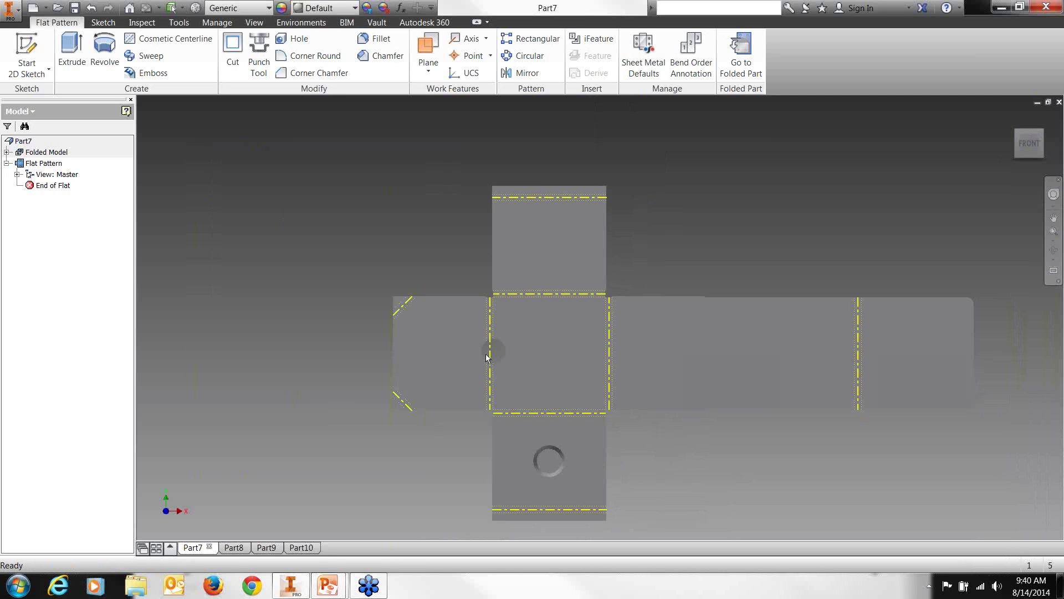
pyautogui.scroll(-5, 495, 348)
pyautogui.scroll(4, 487, 341)
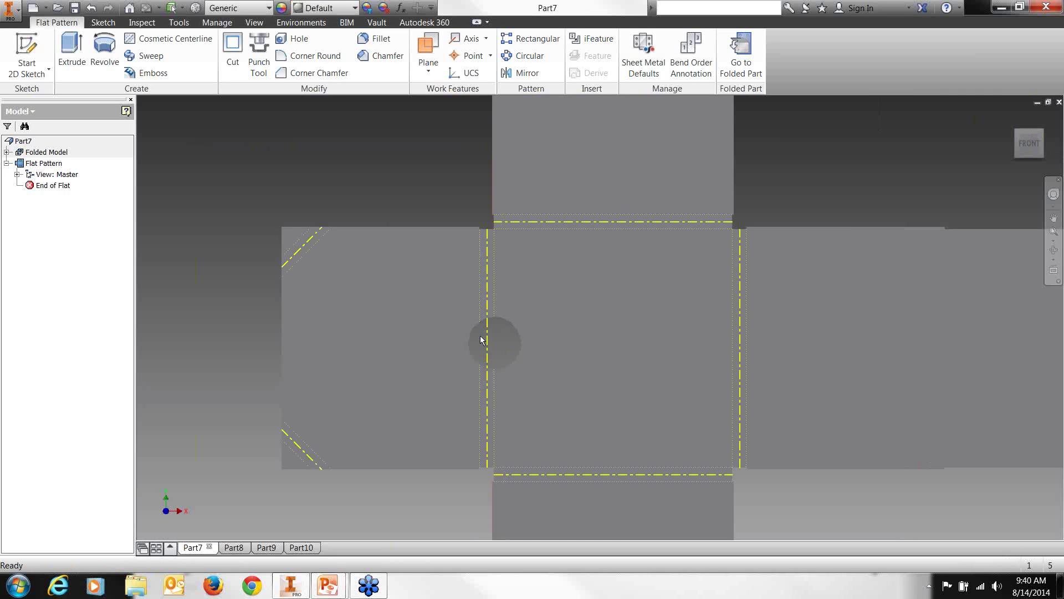
pyautogui.moveTo(863, 445); pyautogui.dragTo(734, 445, button='middle')
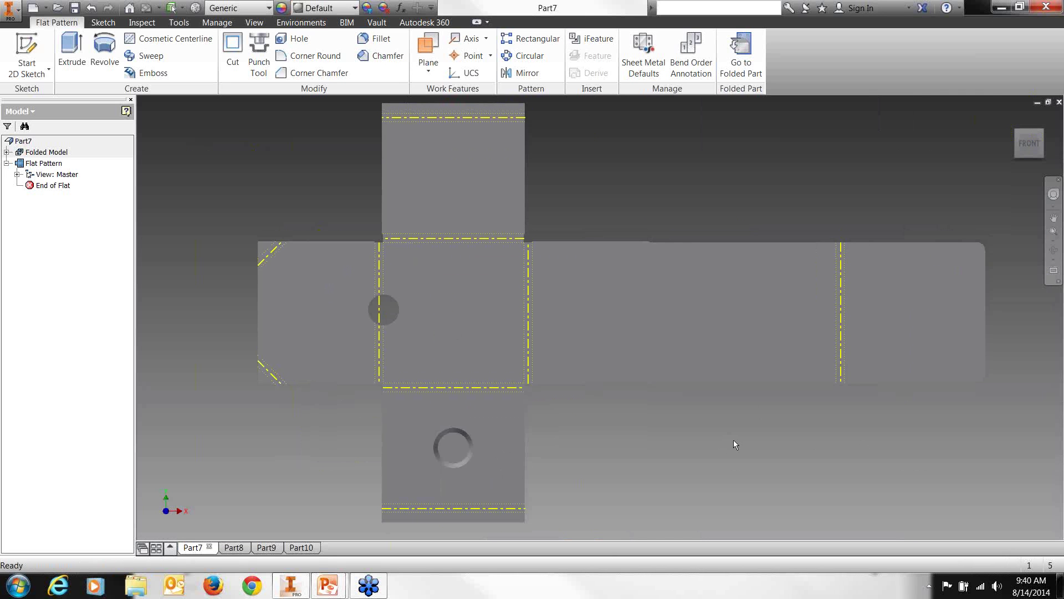
pyautogui.scroll(3, 733, 444)
pyautogui.scroll(-4, 731, 443)
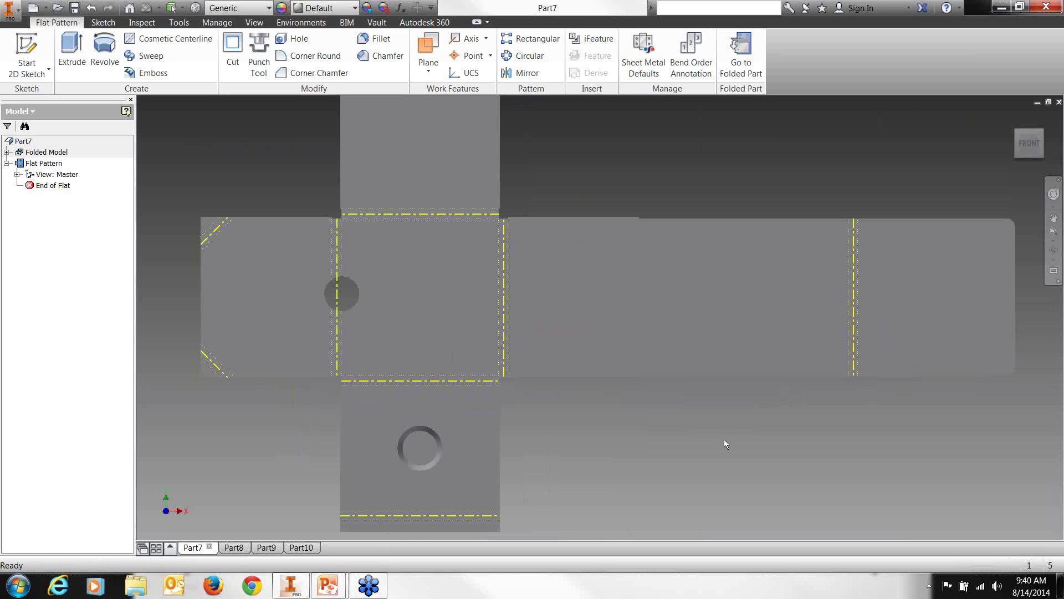
pyautogui.scroll(3, 731, 430)
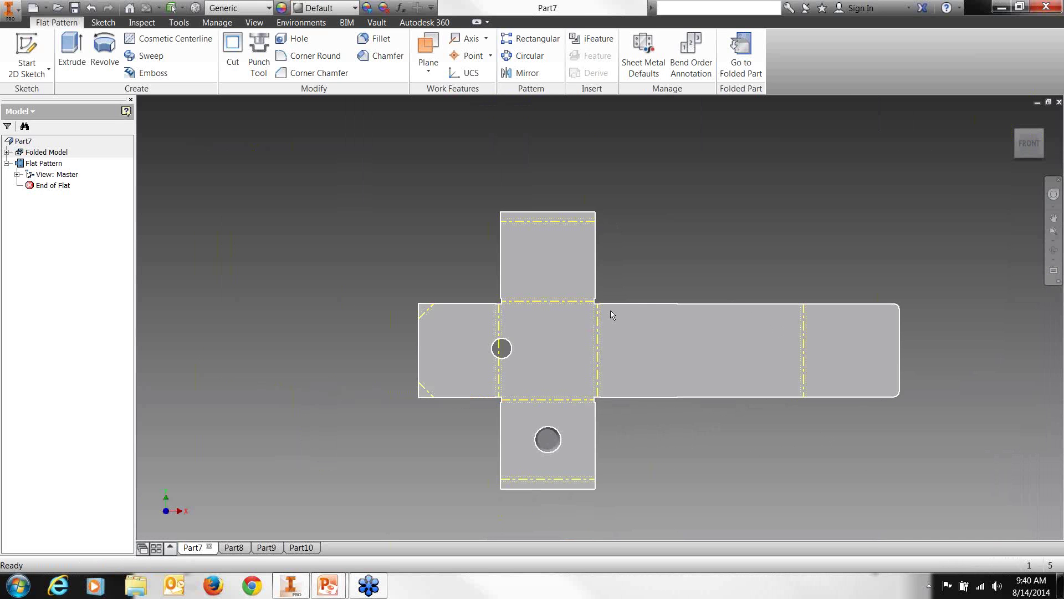
# Show the Bend Order Annotation numbering on the flat pattern's bend lines.
pyautogui.click(687, 73)
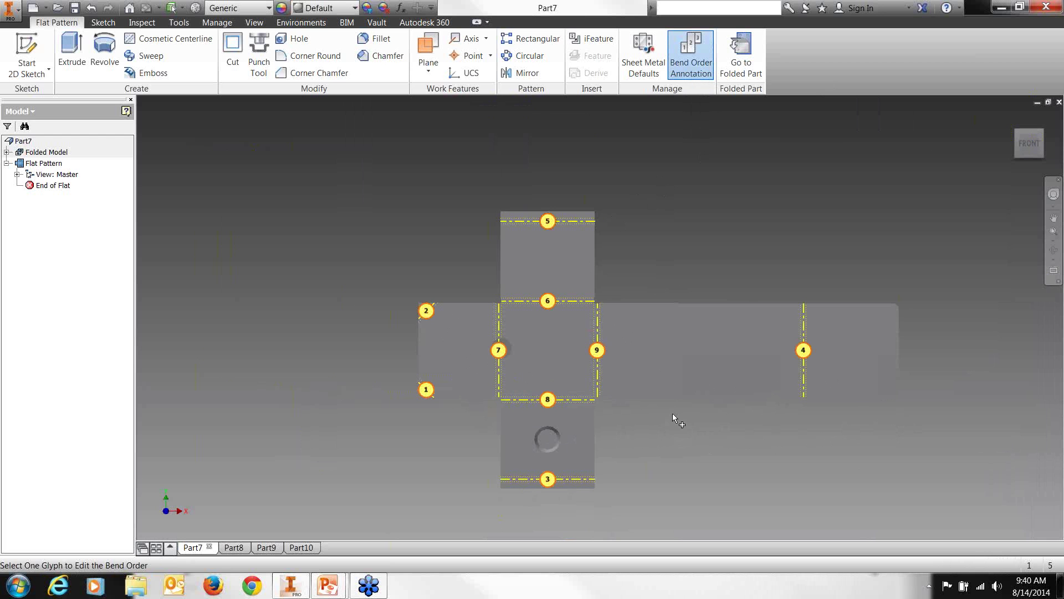
pyautogui.moveTo(673, 413); pyautogui.dragTo(633, 366, button='middle')
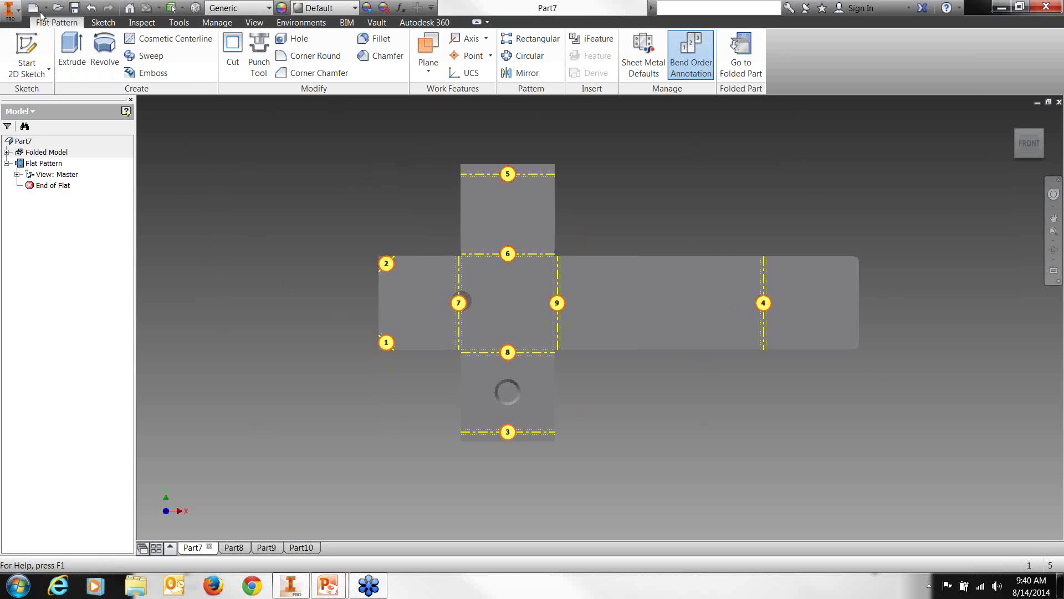
# Preview the part files in the Sheet Metal Parts folder and open the Contour Roll part.
pyautogui.click(56, 10)
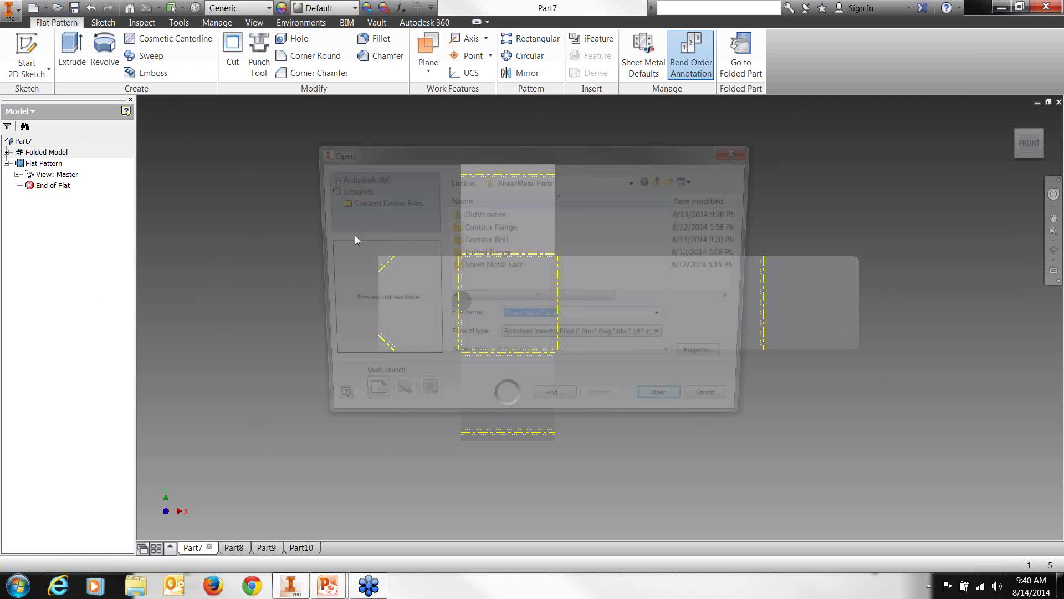
pyautogui.click(488, 227)
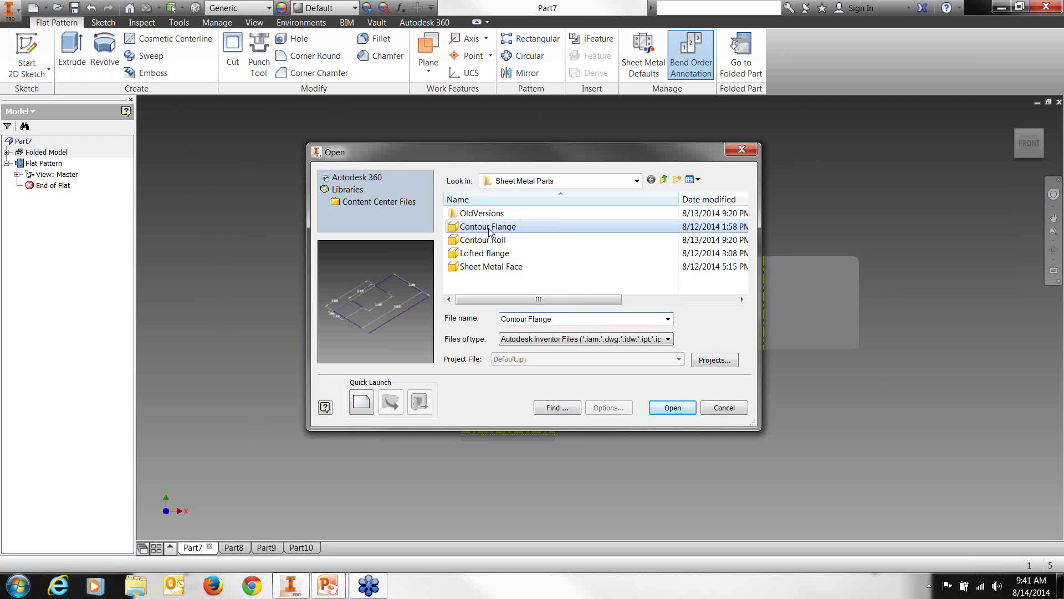
pyautogui.click(488, 240)
pyautogui.click(489, 228)
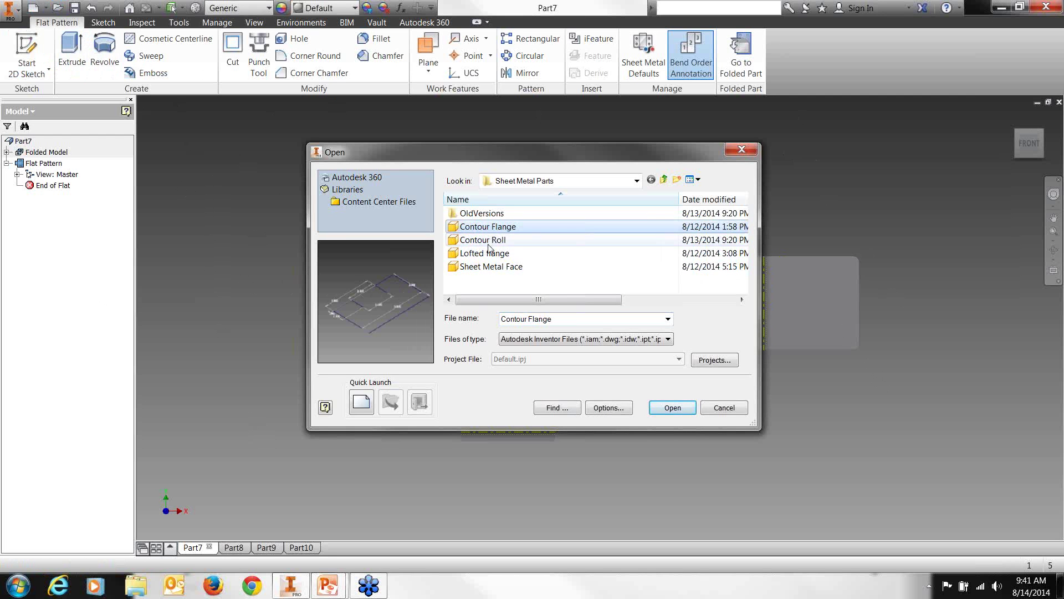
pyautogui.click(488, 243)
pyautogui.click(489, 255)
pyautogui.click(485, 267)
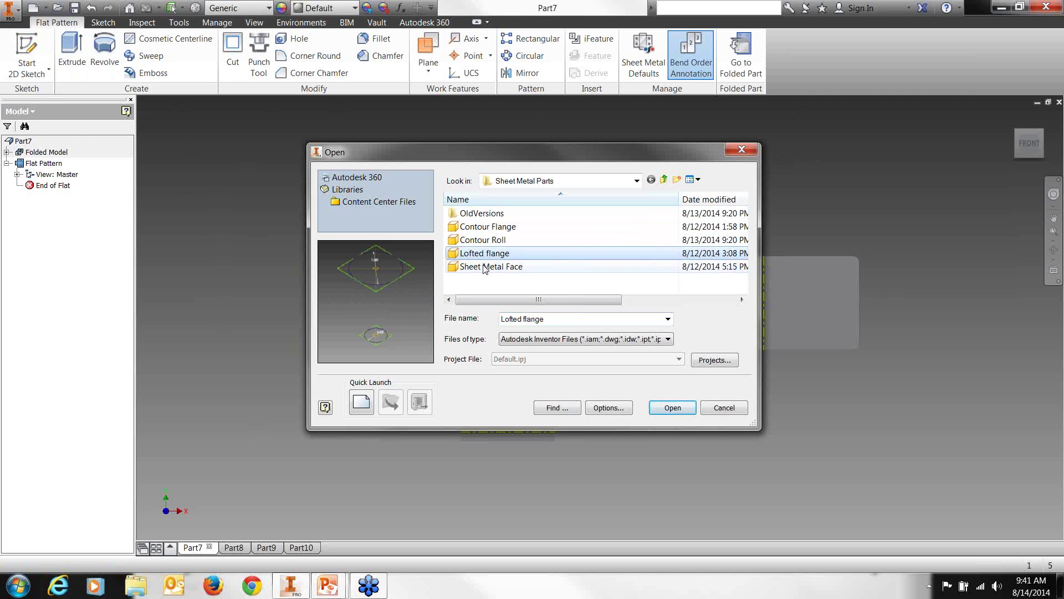
pyautogui.click(485, 256)
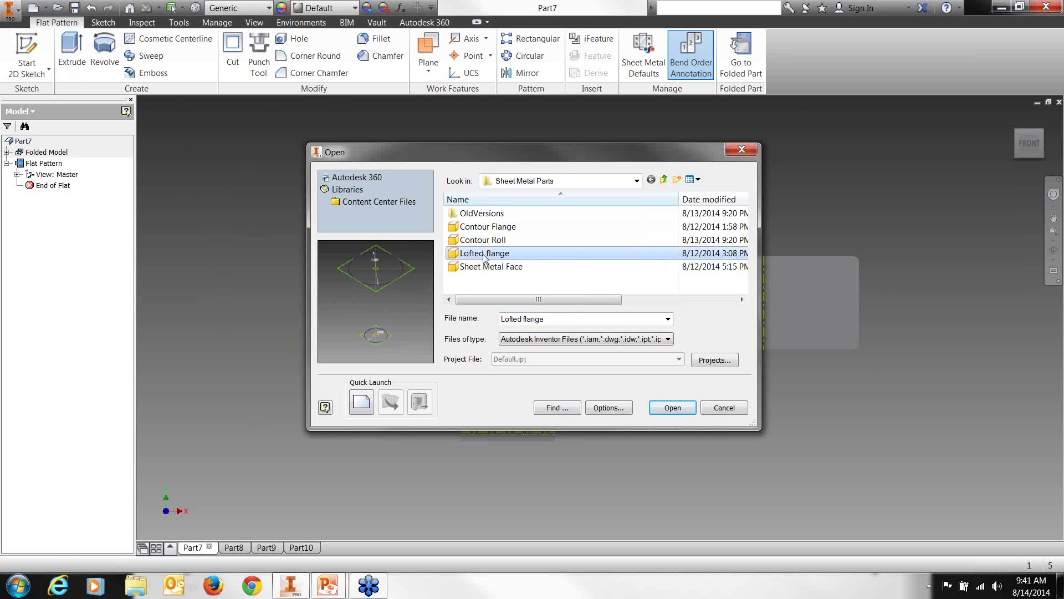
pyautogui.click(485, 242)
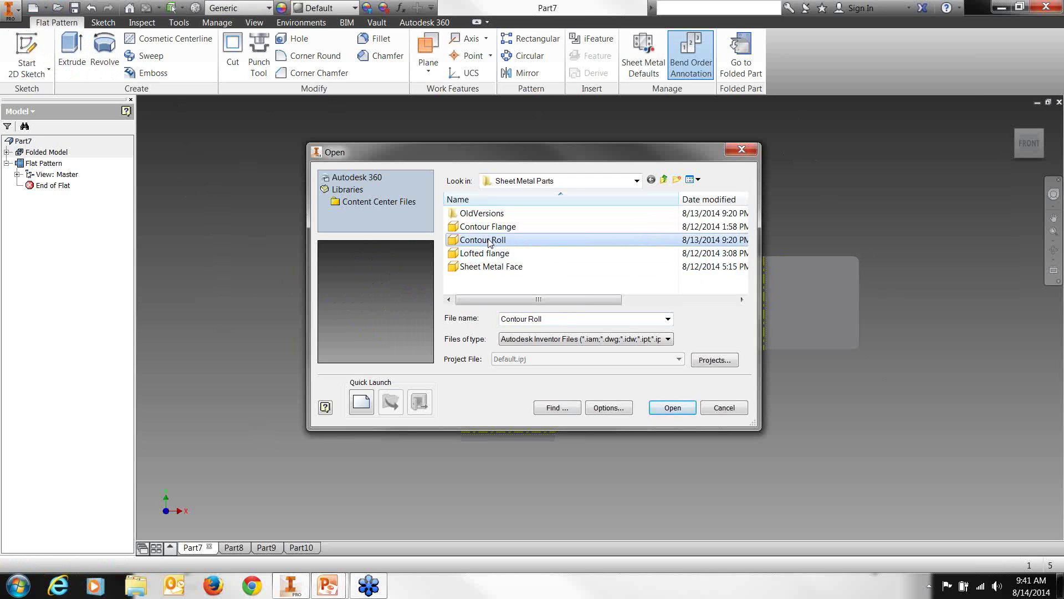
pyautogui.click(671, 411)
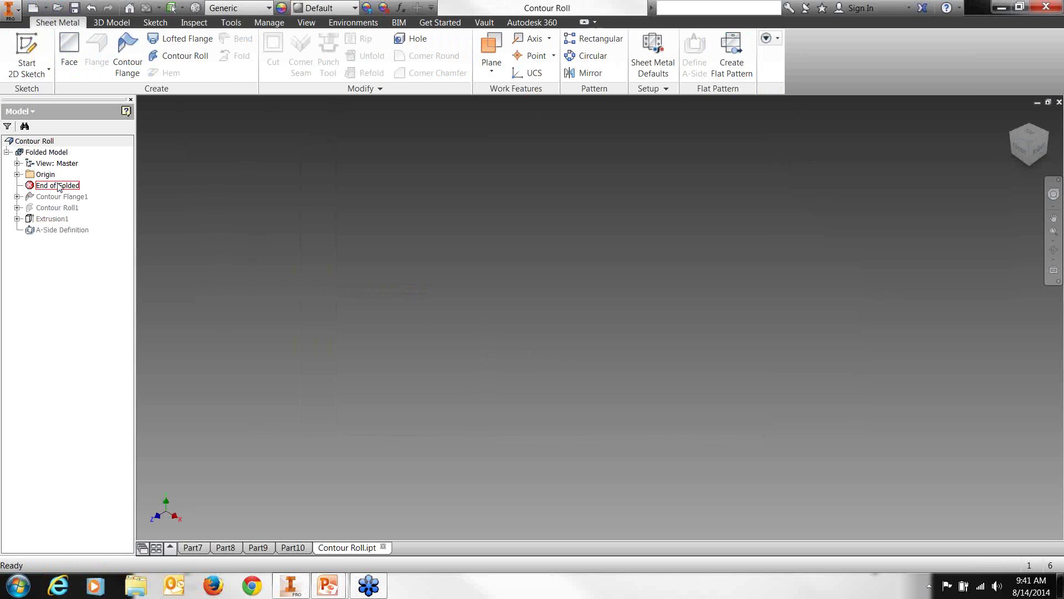
# Move the End of Folded marker down past Contour Flange1 and Contour Roll1 to rebuild both features.
pyautogui.moveTo(59, 187); pyautogui.dragTo(59, 208)
pyautogui.scroll(-5, 500, 383)
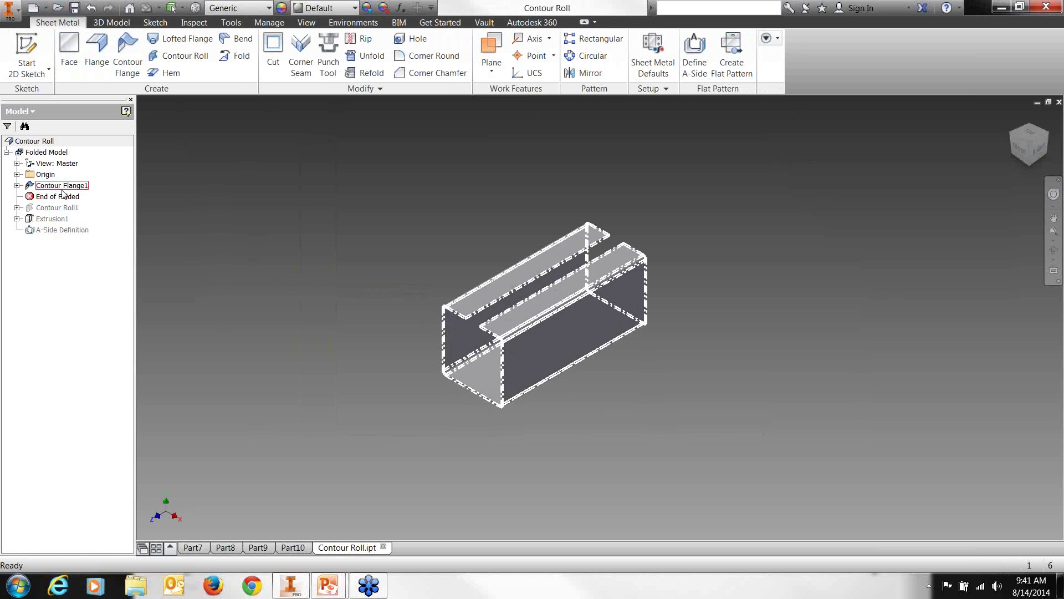
pyautogui.moveTo(63, 198); pyautogui.dragTo(70, 214)
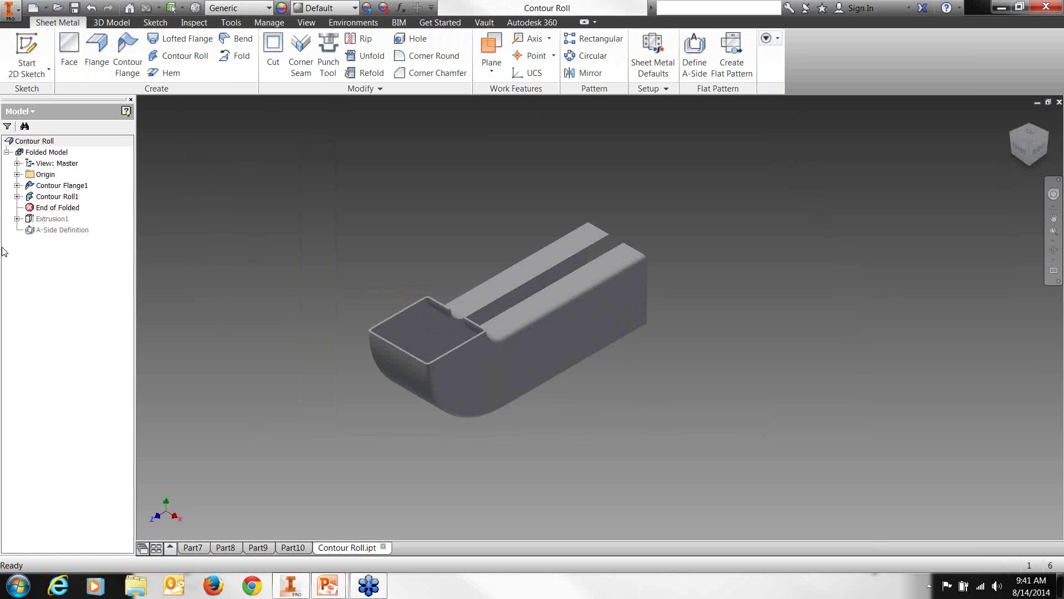
# Expand Contour Roll1 and highlight its Sketch2 to inspect the line used for the roll.
pyautogui.click(17, 196)
pyautogui.click(56, 208)
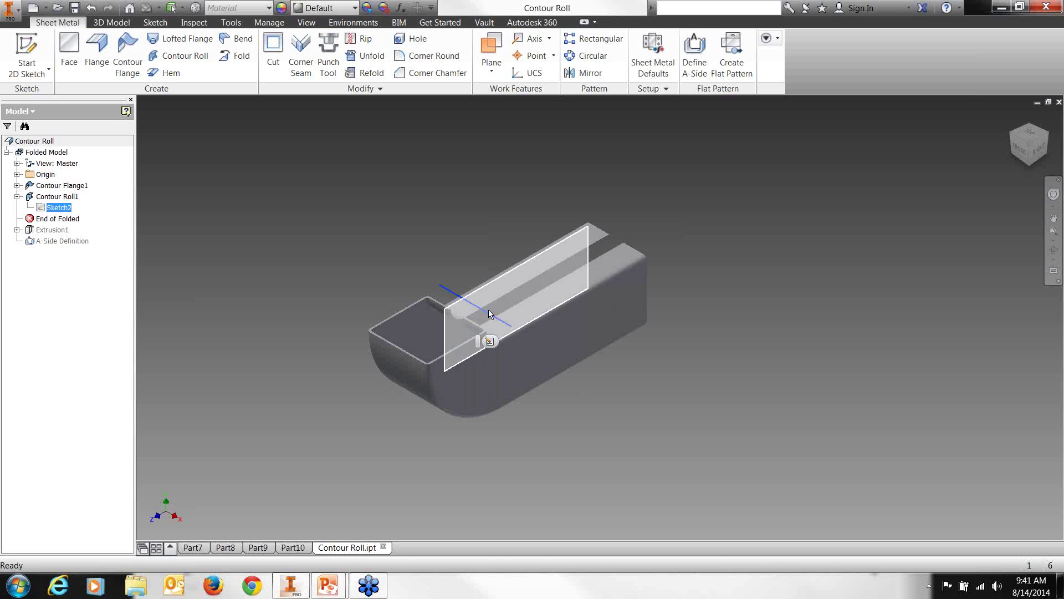
pyautogui.click(57, 207)
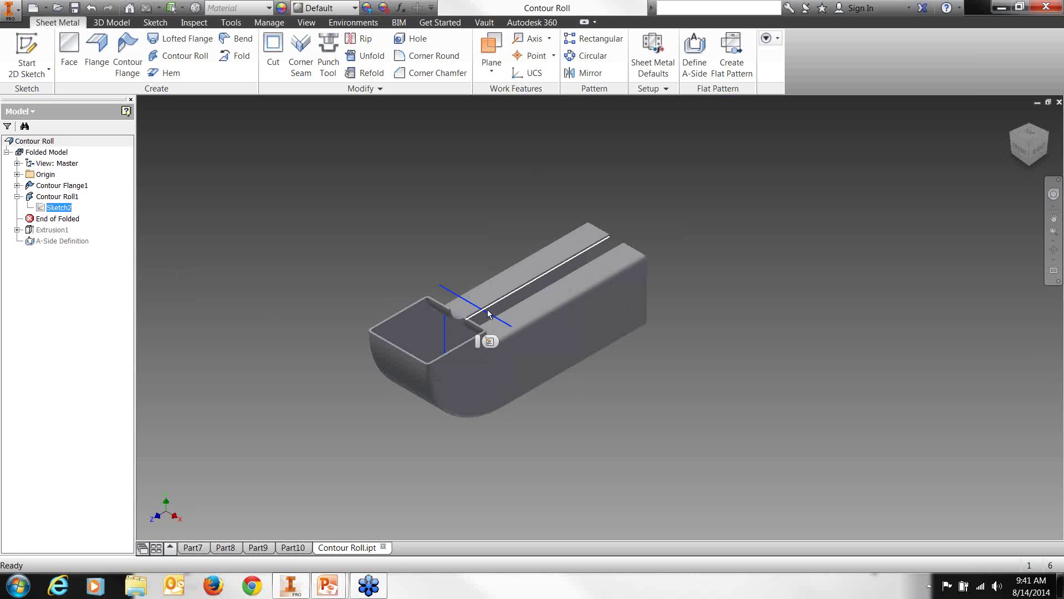
pyautogui.click(439, 414)
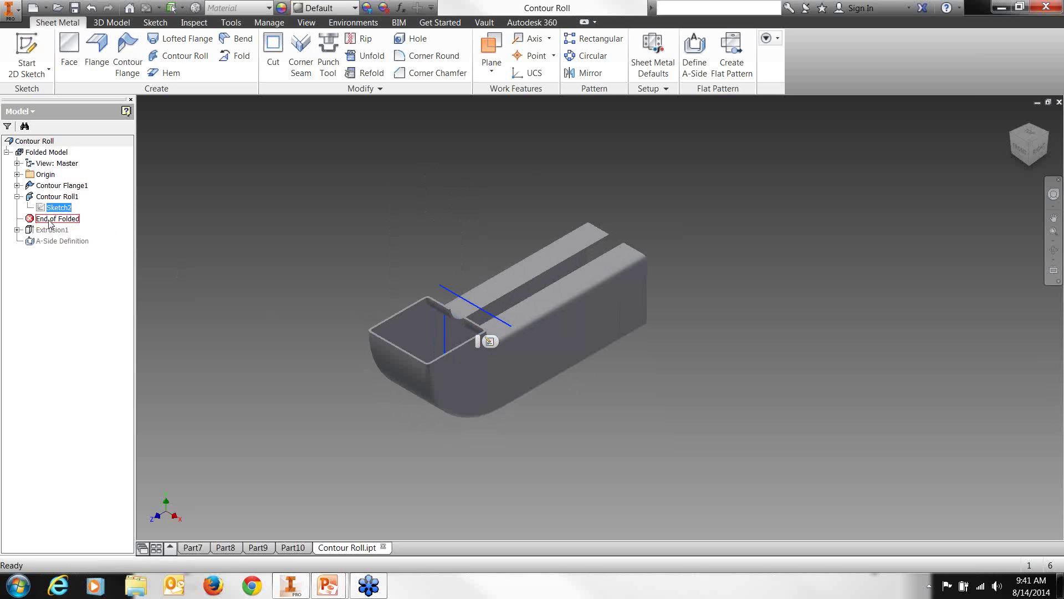
# Move the End of Folded marker below Extrusion1 to include the upright leg in the model.
pyautogui.moveTo(50, 220); pyautogui.dragTo(53, 236)
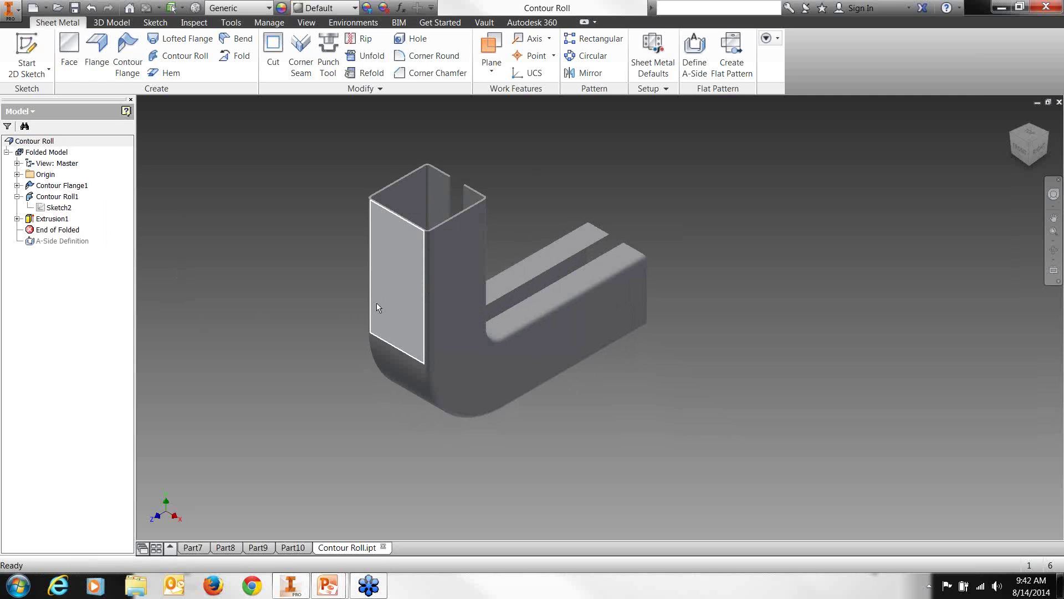
pyautogui.moveTo(377, 304)
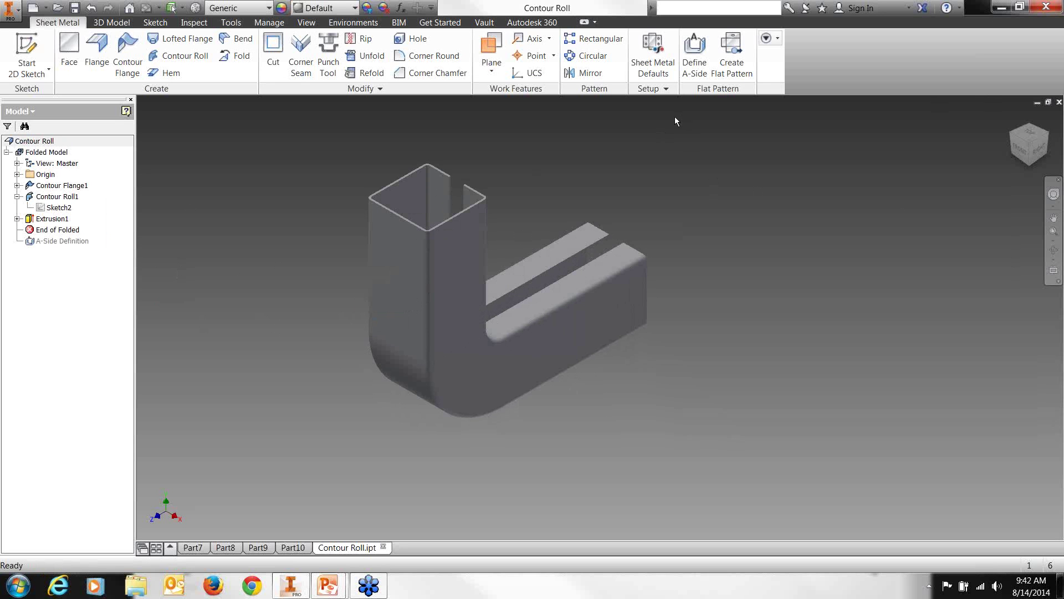
pyautogui.click(660, 91)
# Switch back to Part7 and return from its flat pattern to the folded model.
pyautogui.click(193, 549)
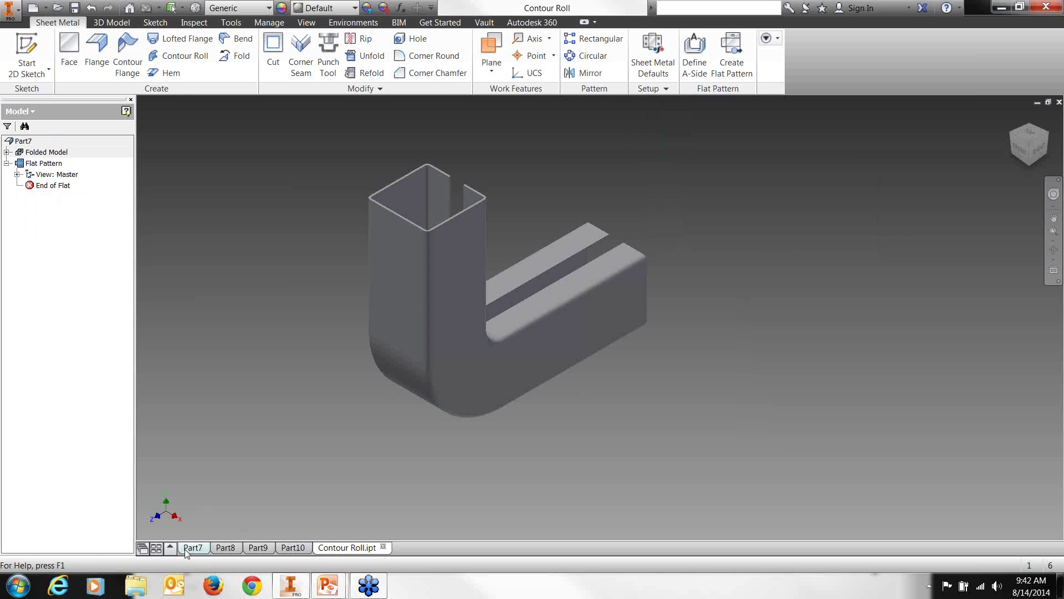
pyautogui.scroll(3, 649, 360)
pyautogui.moveTo(727, 367); pyautogui.dragTo(576, 310, button='middle')
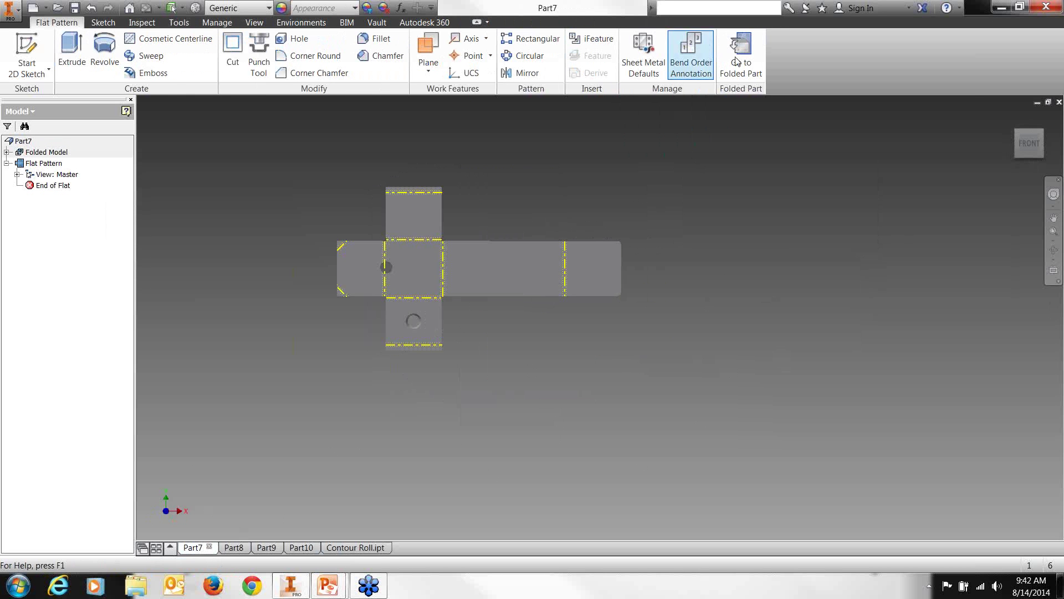
pyautogui.click(740, 80)
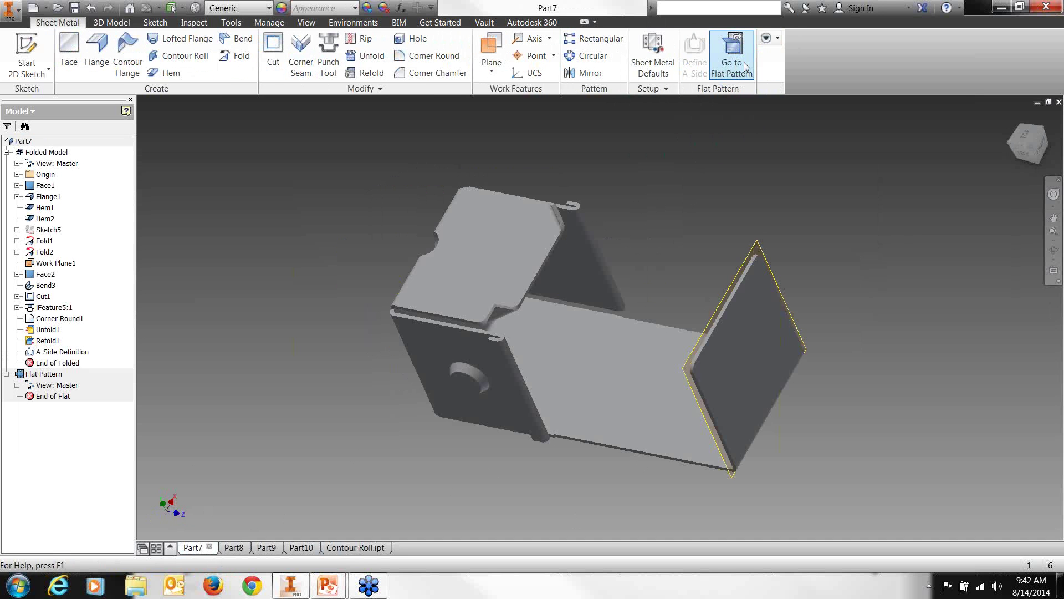
pyautogui.moveTo(641, 324); pyautogui.dragTo(495, 339, button='middle')
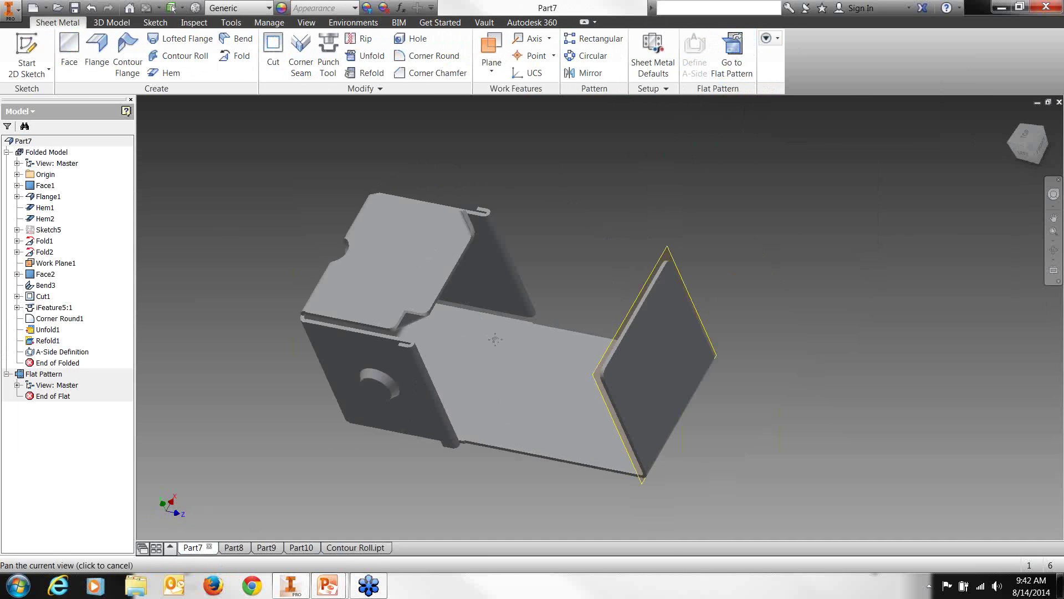
pyautogui.scroll(-3, 454, 302)
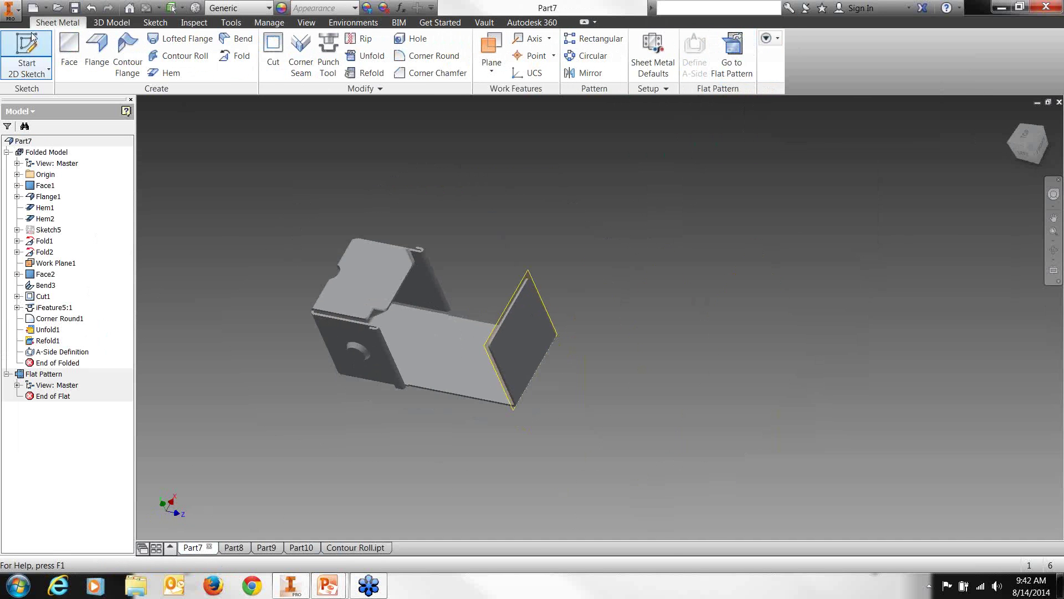
# Create a new drawing from the Standard.idw template.
pyautogui.hotkey('ctrl', 'n')
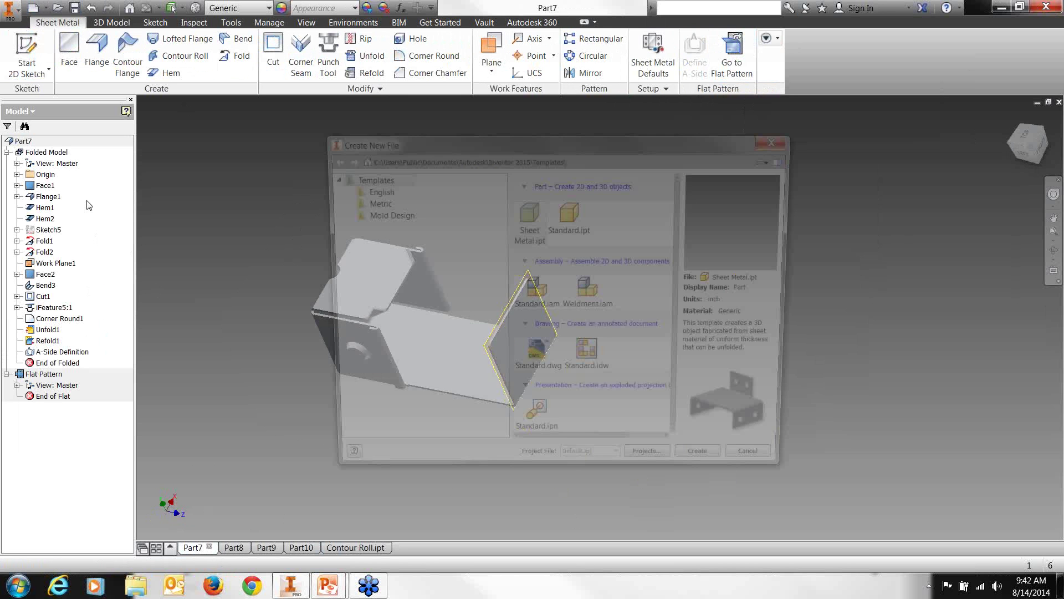
pyautogui.click(592, 376)
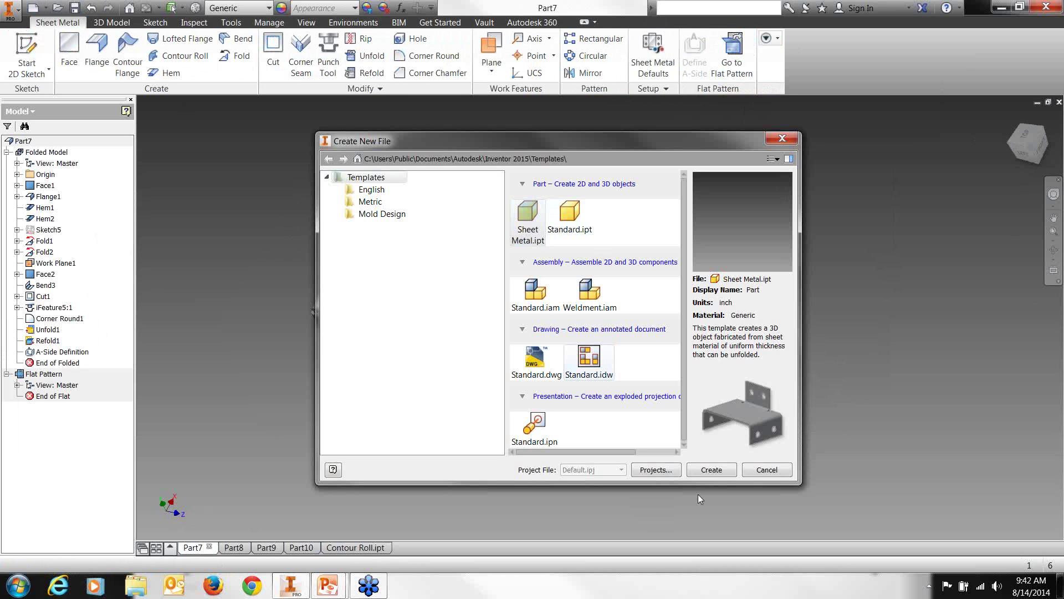
pyautogui.click(712, 470)
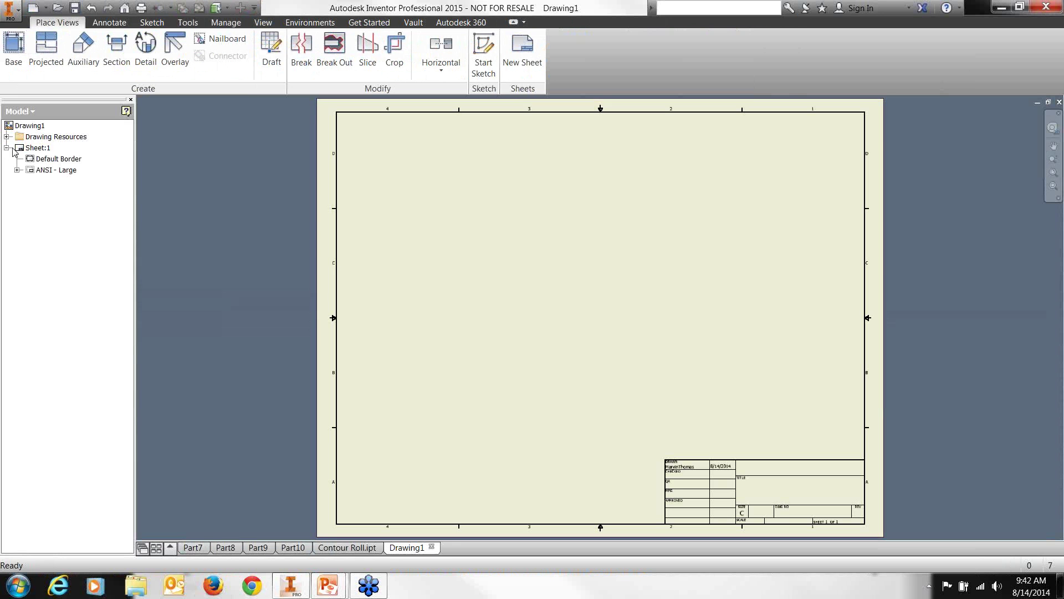
# Edit the drawing sheet and set its size to F.
pyautogui.rightClick(34, 148)
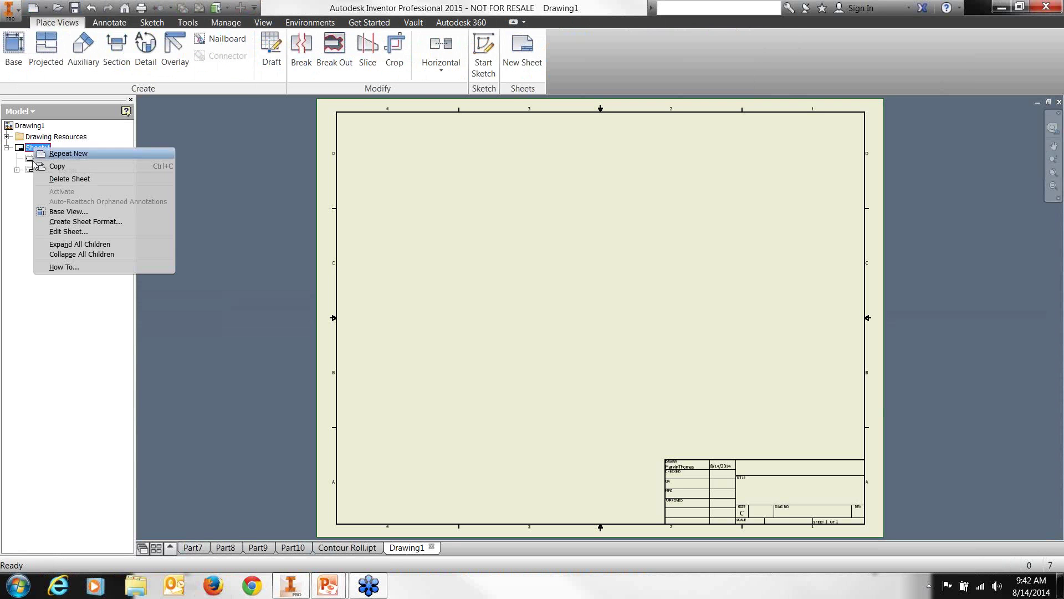
pyautogui.click(68, 231)
pyautogui.click(189, 190)
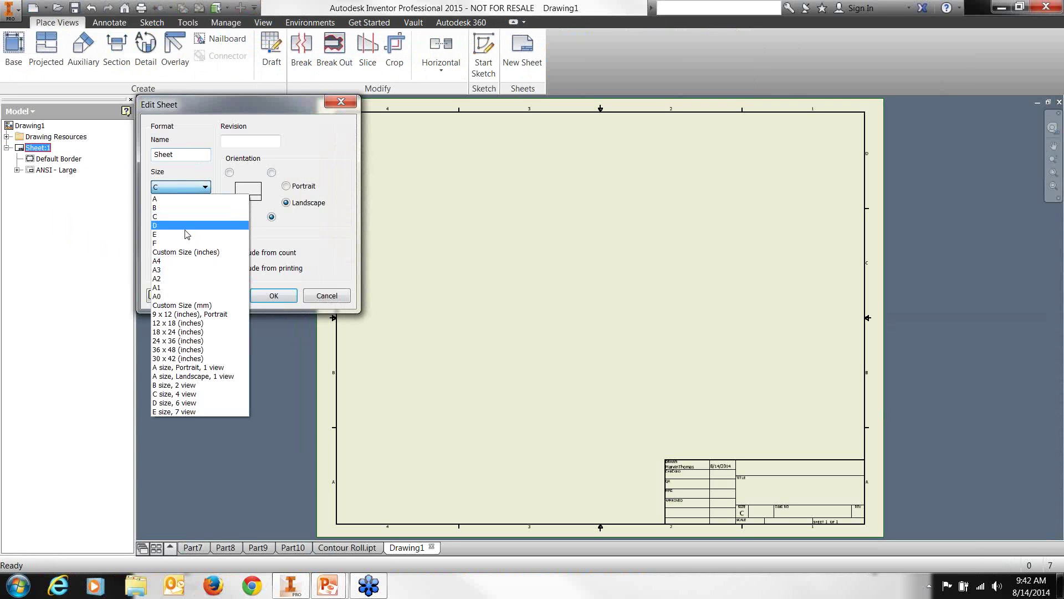
pyautogui.click(158, 243)
pyautogui.click(274, 296)
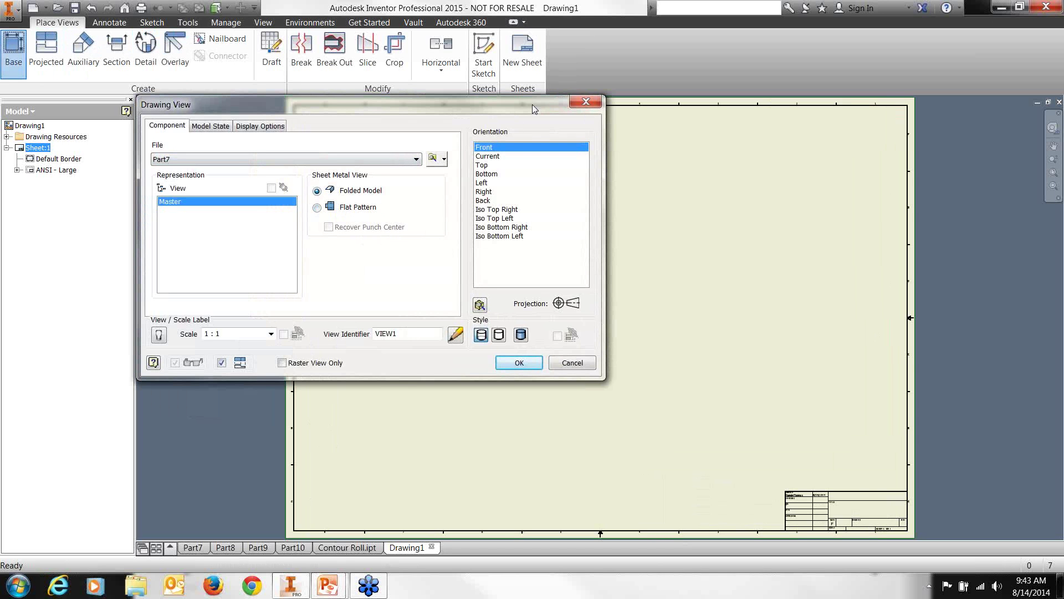
pyautogui.click(589, 102)
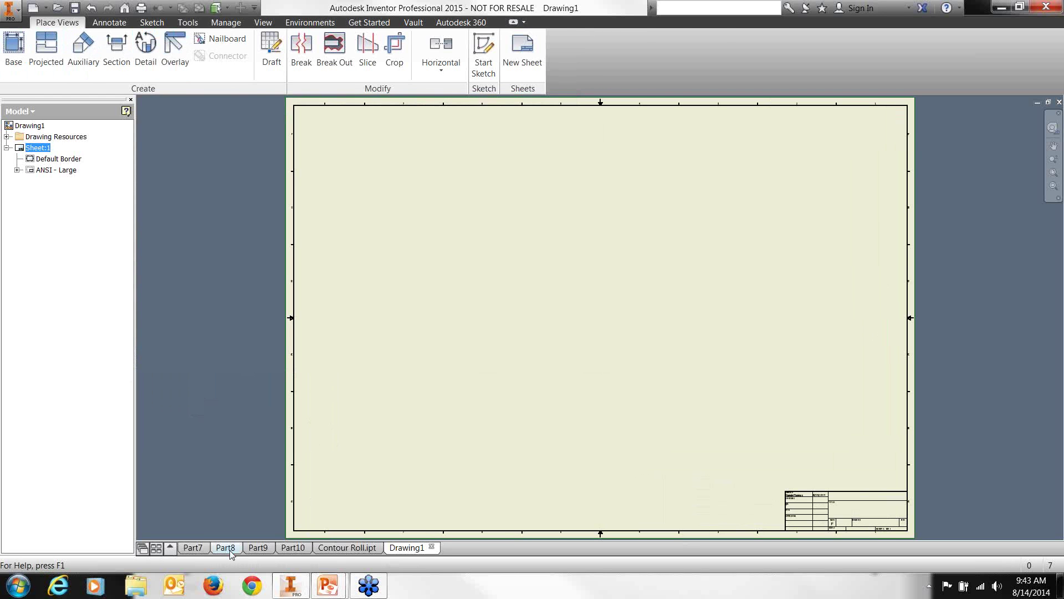
pyautogui.click(230, 547)
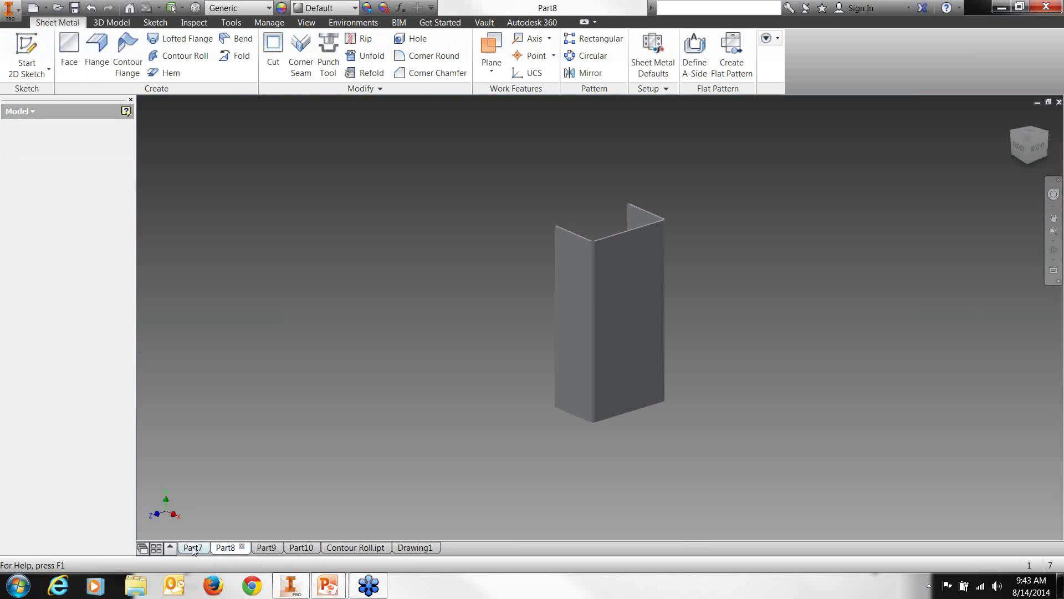
pyautogui.click(193, 547)
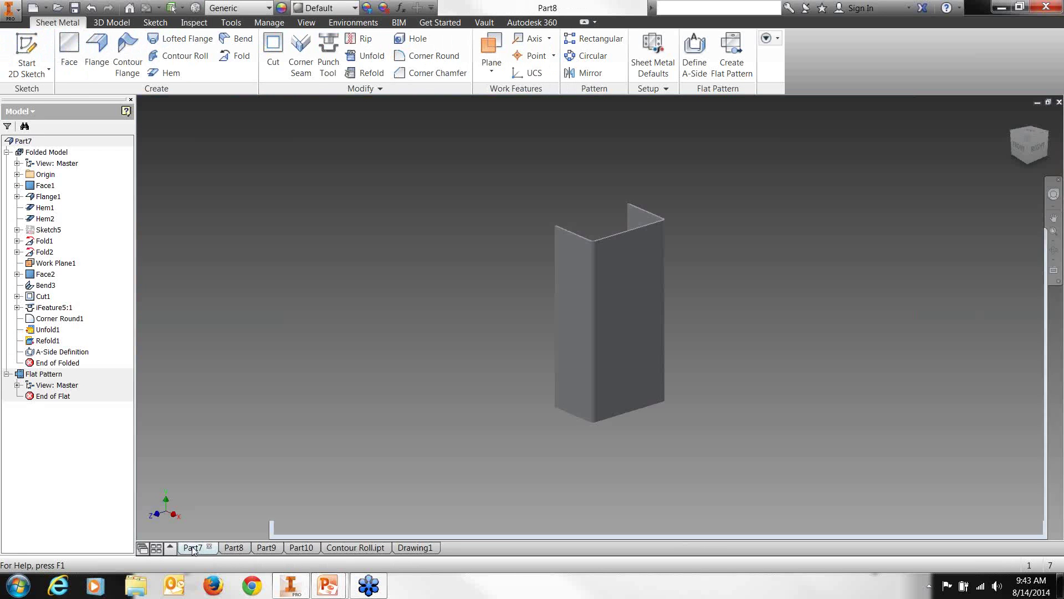
pyautogui.click(422, 547)
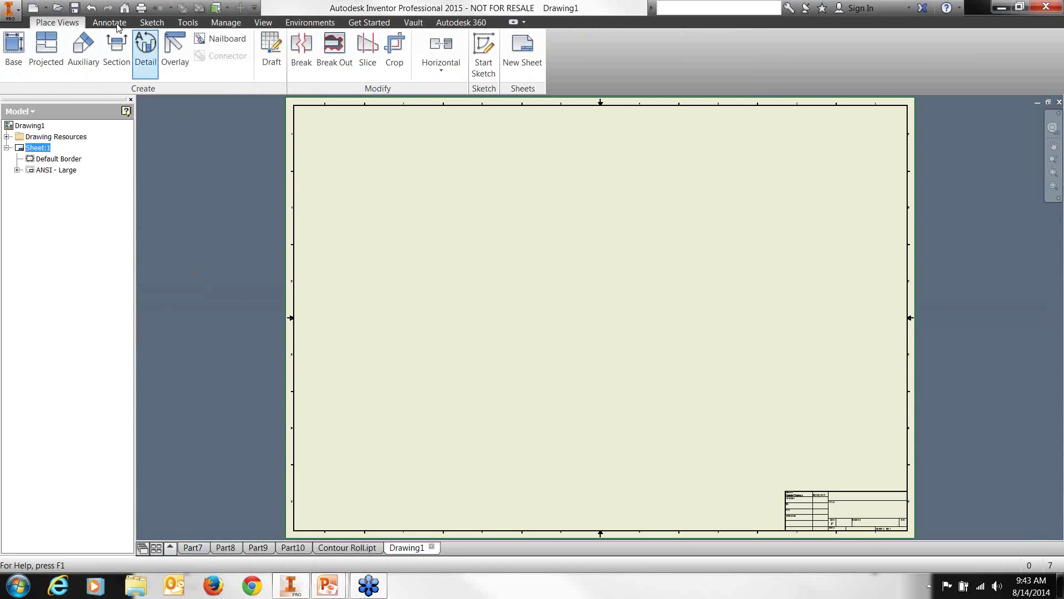
pyautogui.click(14, 49)
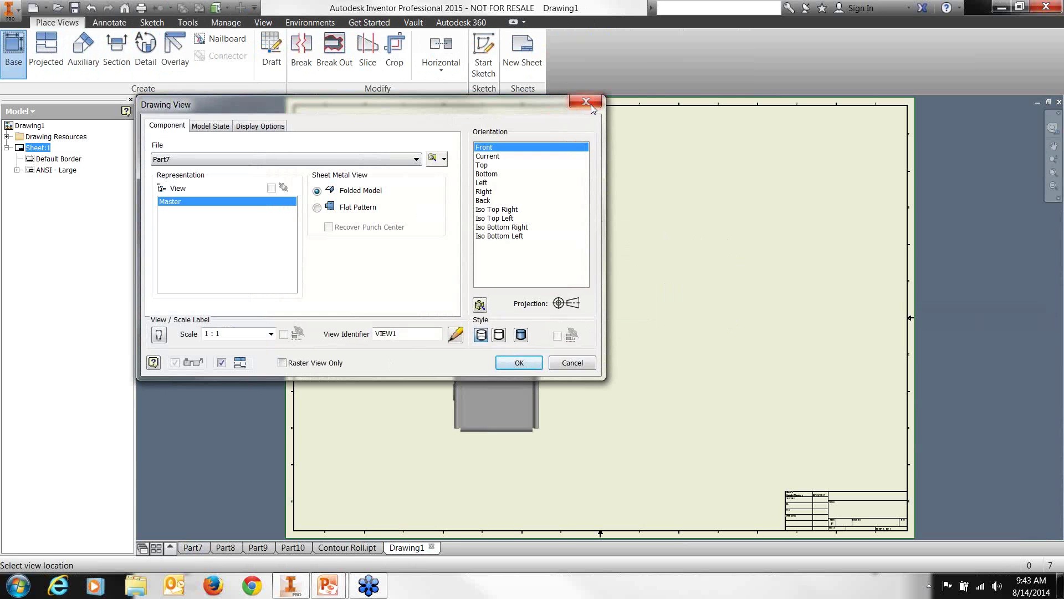
pyautogui.click(582, 105)
# Switch to Part7 and save it in the Sheet Metal Parts folder under the file name Example.
pyautogui.click(187, 548)
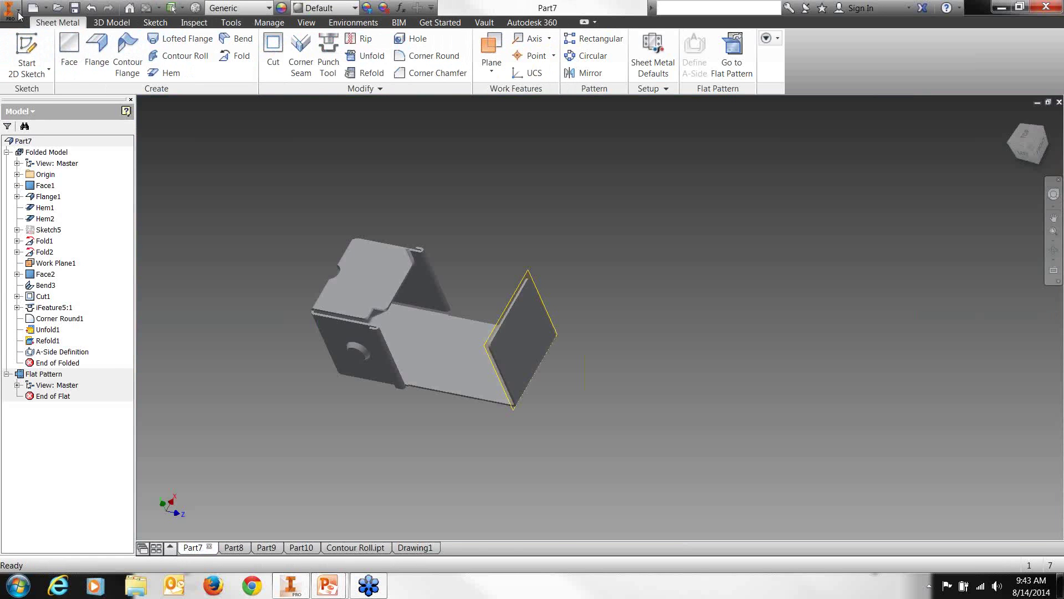
pyautogui.click(18, 16)
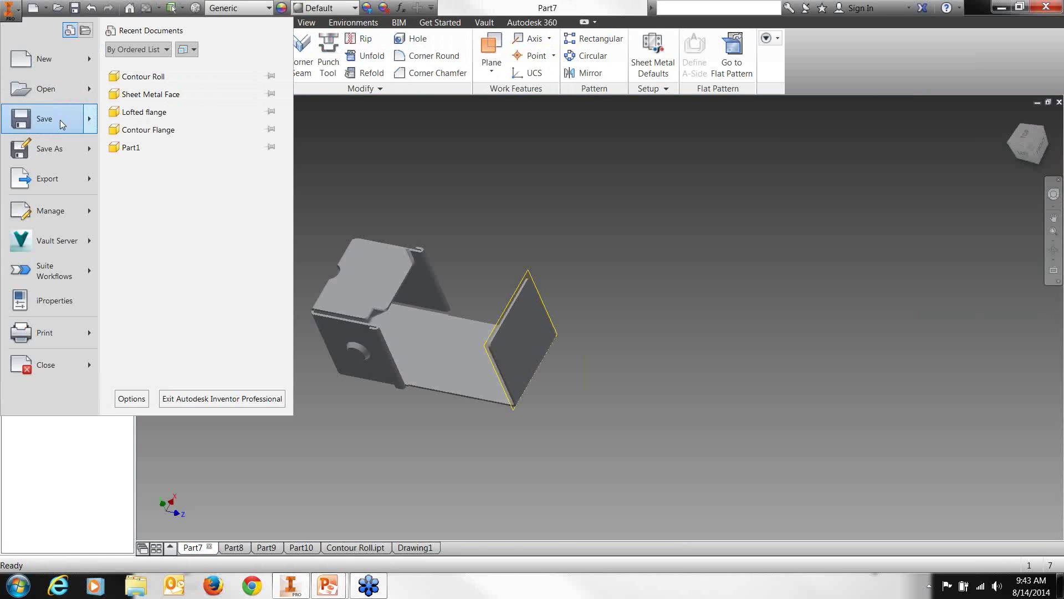
pyautogui.click(359, 226)
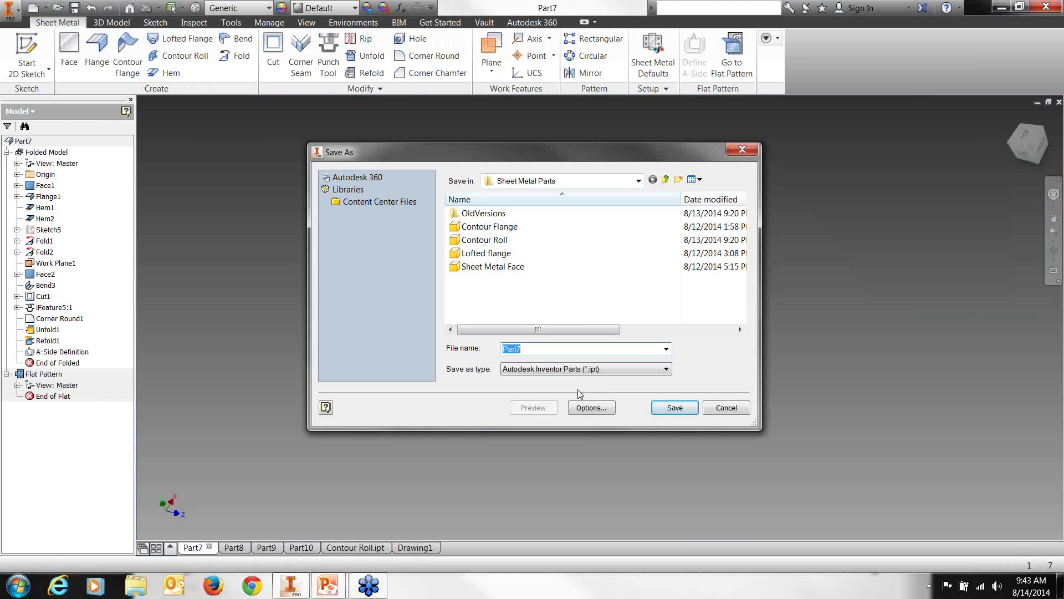
pyautogui.write('Example')
pyautogui.click(683, 407)
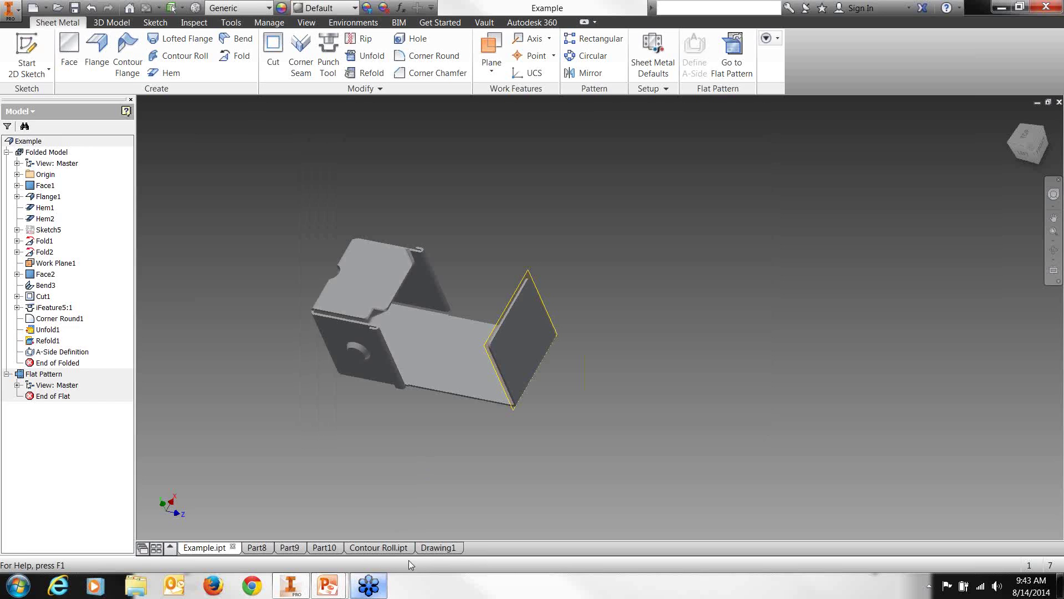
# Return to Drawing1 and place a 1:1 base view of Example.ipt as a folded model in Left orientation.
pyautogui.click(438, 547)
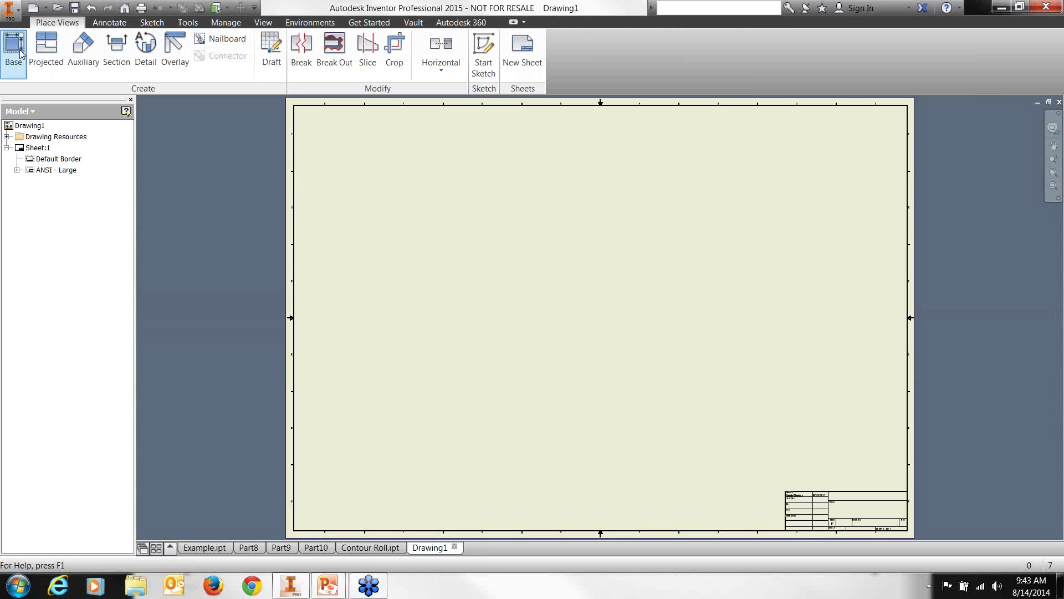
pyautogui.click(21, 53)
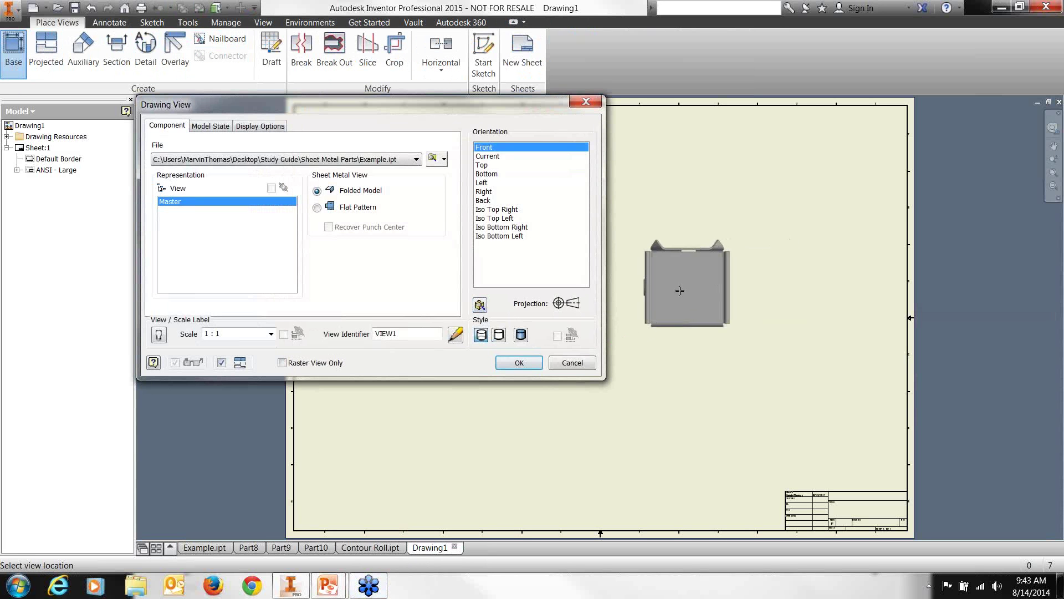
pyautogui.click(495, 157)
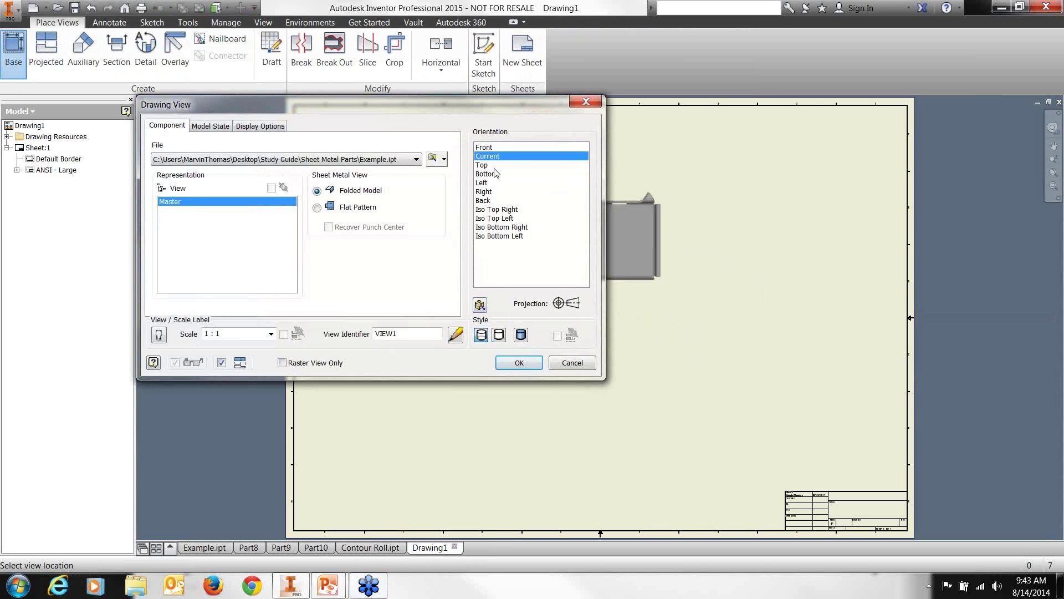
pyautogui.click(488, 165)
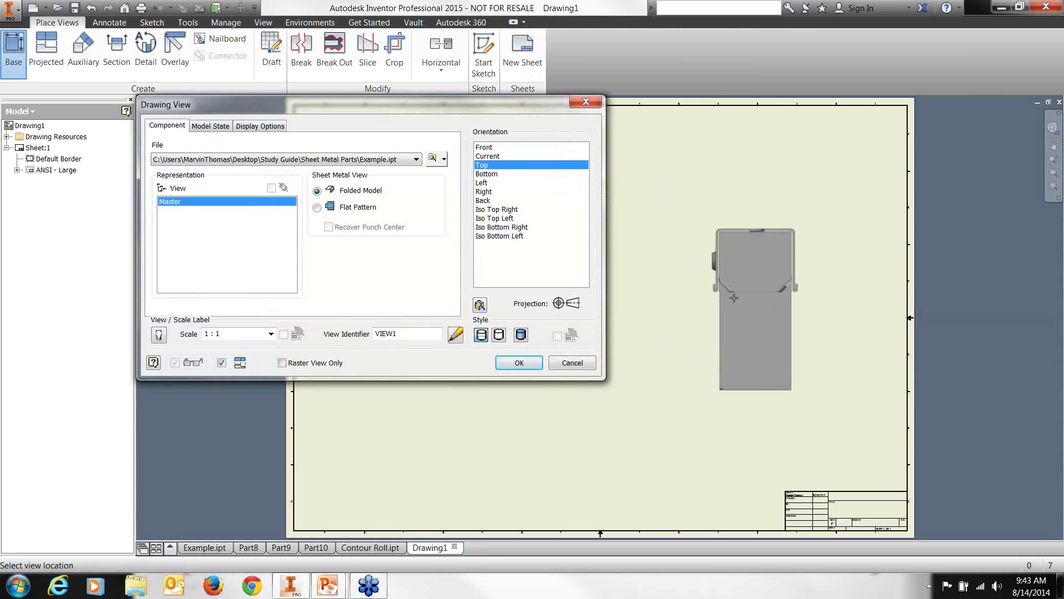
pyautogui.click(489, 174)
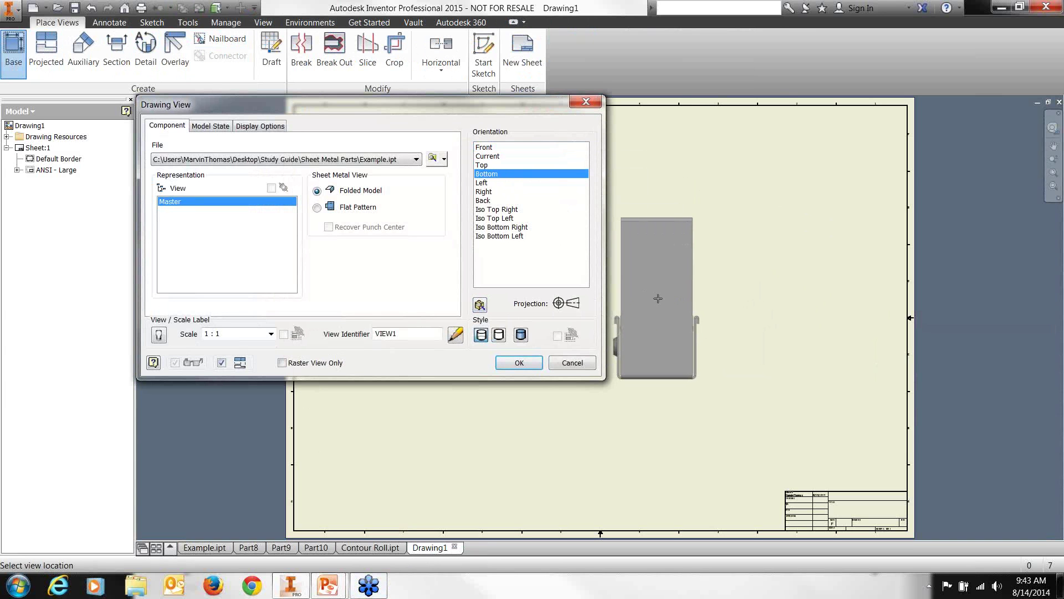
pyautogui.press('Down')
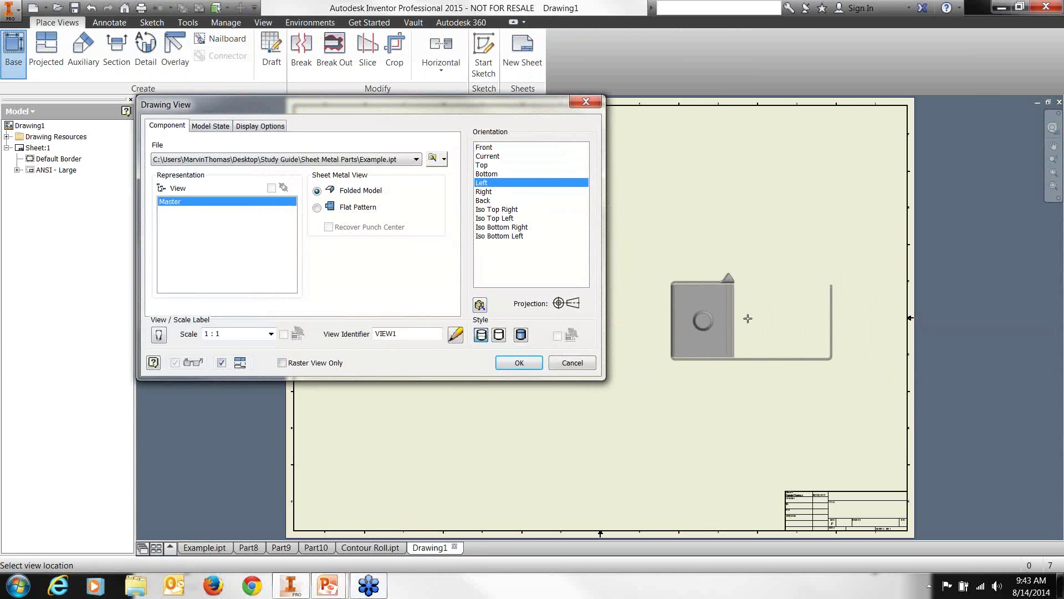
pyautogui.click(732, 369)
# Create two projected views from the folded base view, one above it and one beside it.
pyautogui.click(735, 239)
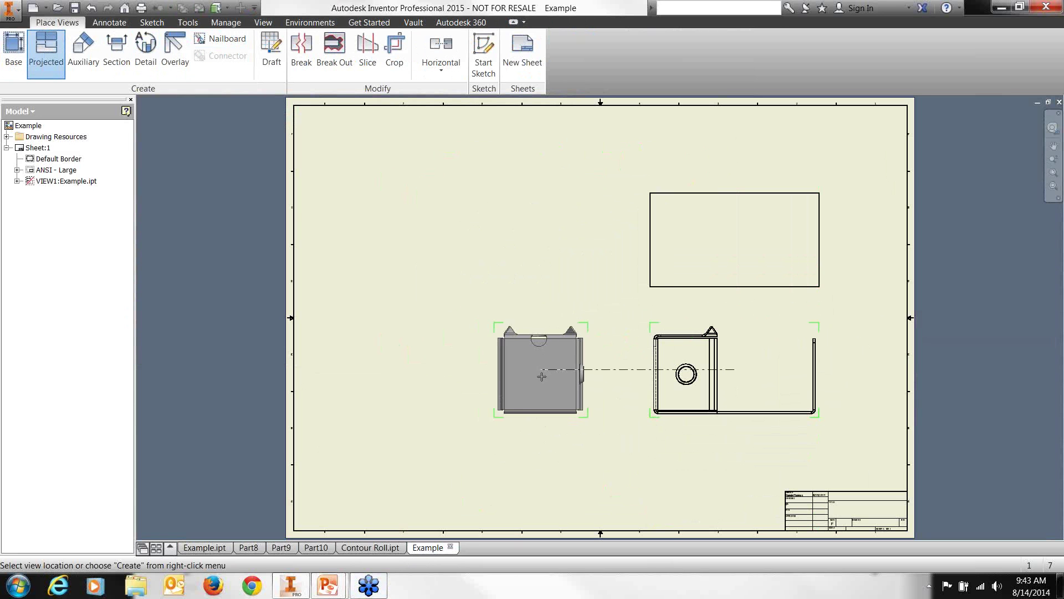
pyautogui.click(553, 379)
pyautogui.rightClick(552, 379)
pyautogui.click(591, 375)
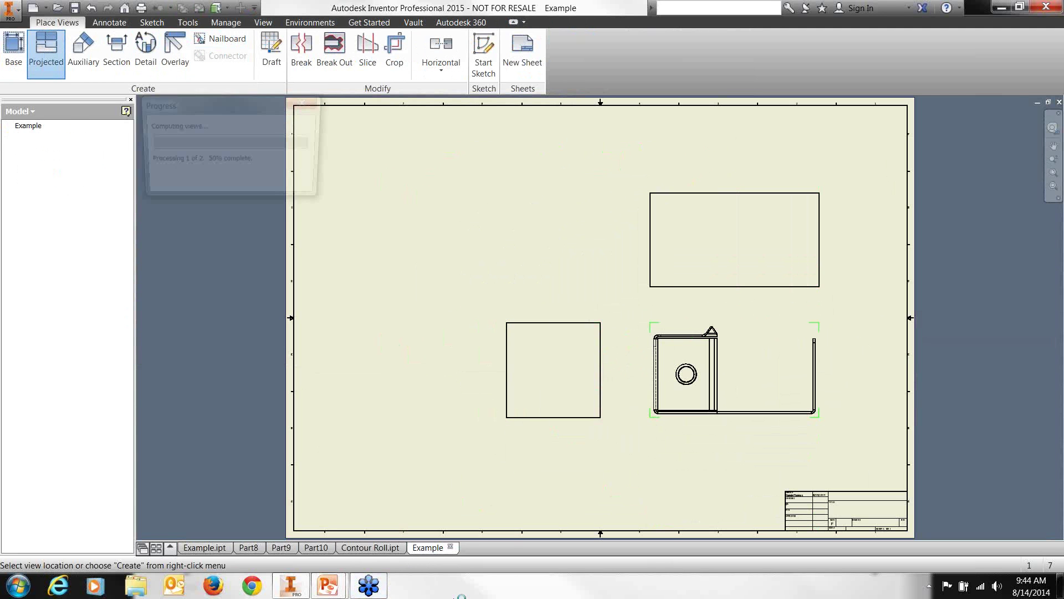
# Place a 1:1 flat pattern base view of Example.ipt in Default orientation near the sheet's upper-left corner, without projected views.
pyautogui.scroll(-5, 703, 281)
pyautogui.moveTo(693, 260); pyautogui.dragTo(673, 318, button='middle')
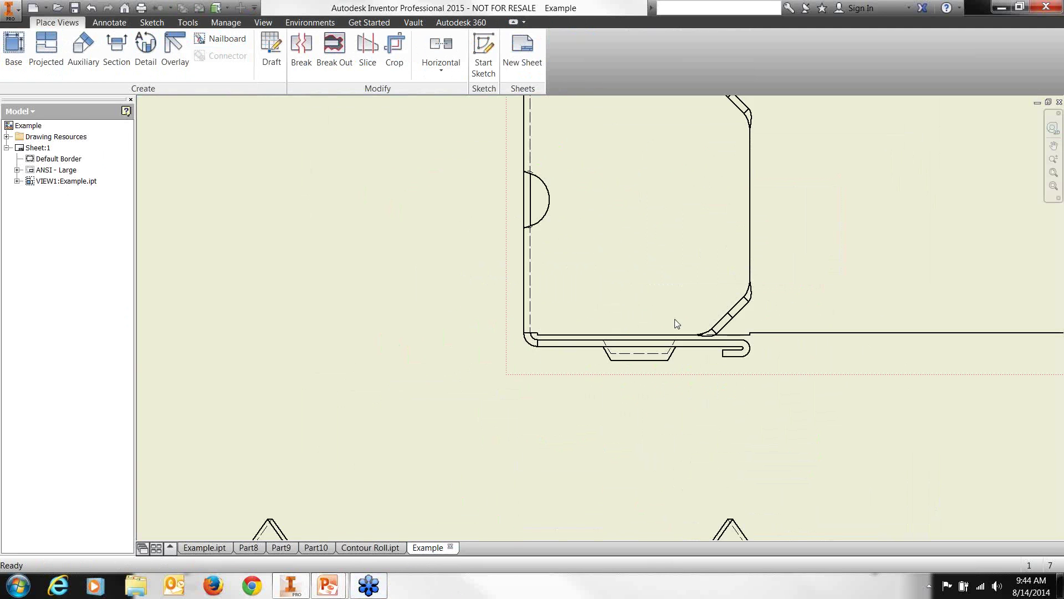
pyautogui.scroll(4, 673, 318)
pyautogui.moveTo(681, 360); pyautogui.dragTo(711, 341, button='middle')
pyautogui.click(13, 49)
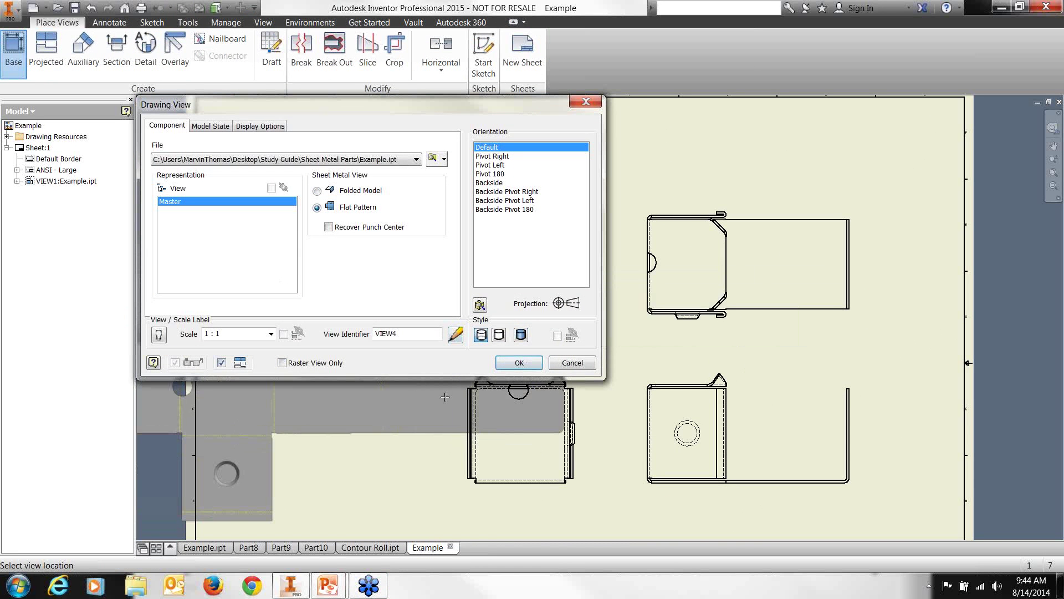
pyautogui.moveTo(446, 393); pyautogui.dragTo(595, 495, button='middle')
pyautogui.moveTo(638, 339); pyautogui.dragTo(850, 382, button='middle')
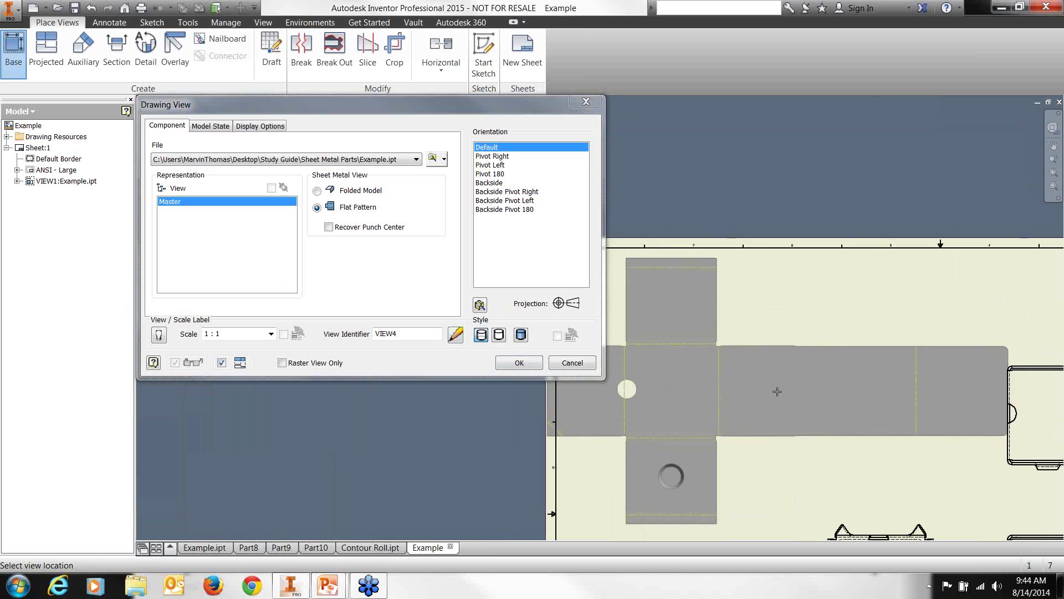
pyautogui.scroll(4, 771, 407)
pyautogui.scroll(-2, 780, 399)
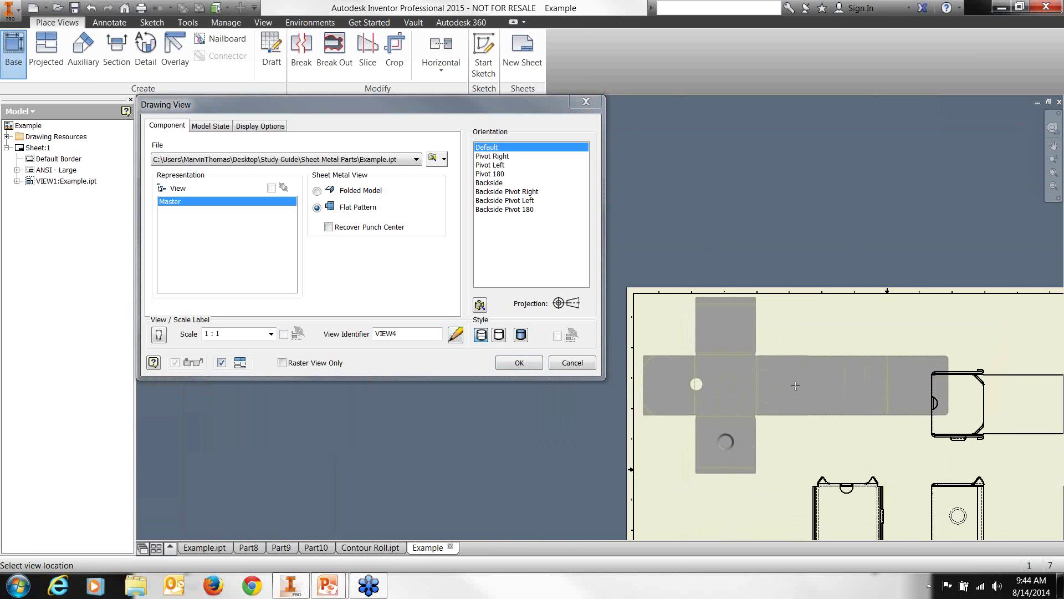
pyautogui.click(787, 404)
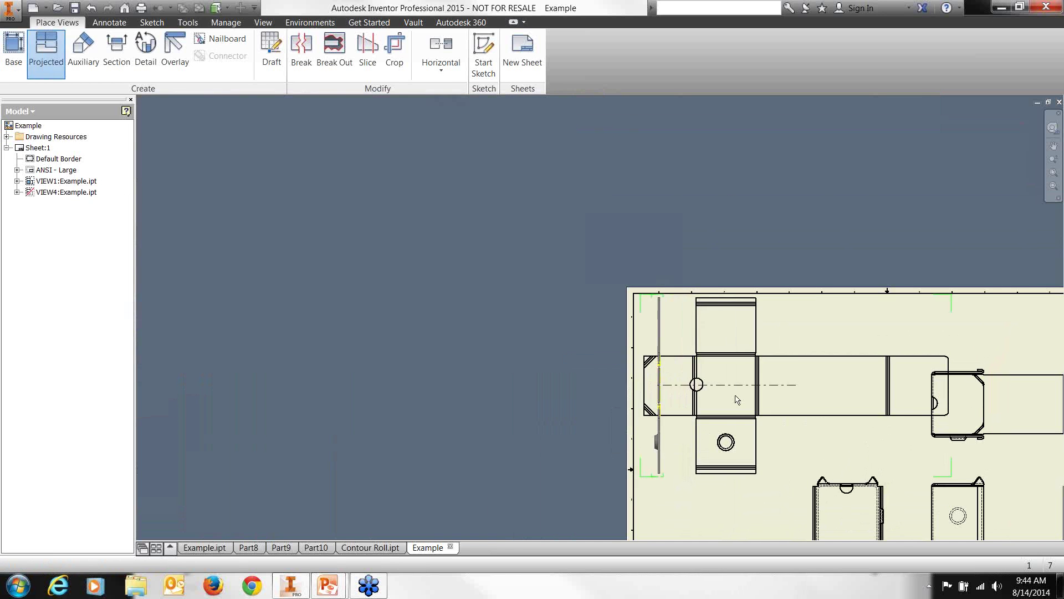
pyautogui.press('Escape')
# Move the folded base view toward the sheet's right border, clear of the flat pattern, and shift its projected side view closer to it.
pyautogui.moveTo(731, 383); pyautogui.dragTo(583, 328, button='middle')
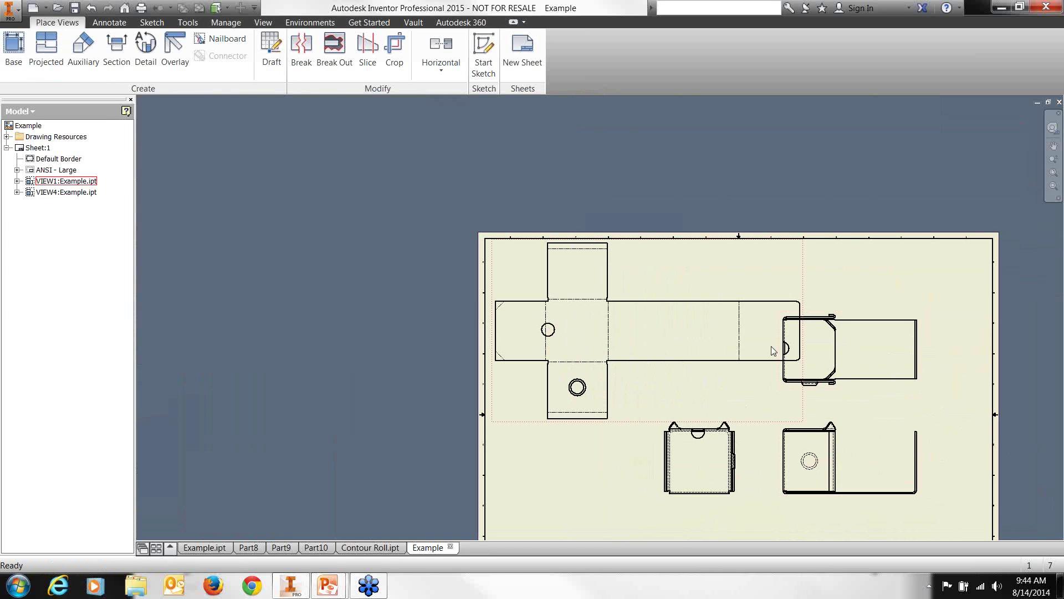
pyautogui.moveTo(774, 351); pyautogui.dragTo(770, 262, button='middle')
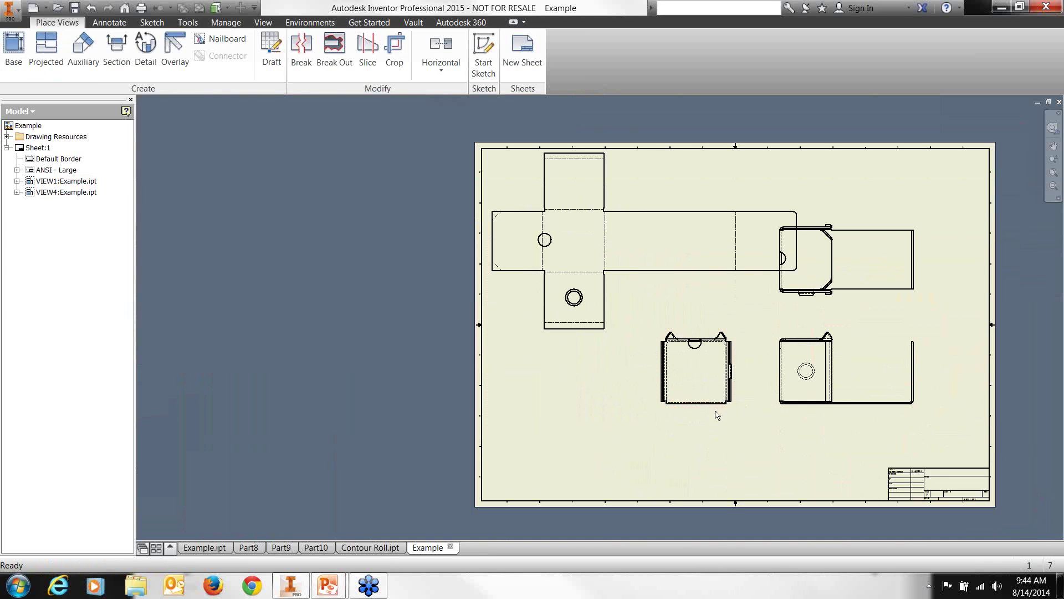
pyautogui.moveTo(733, 406); pyautogui.dragTo(734, 451)
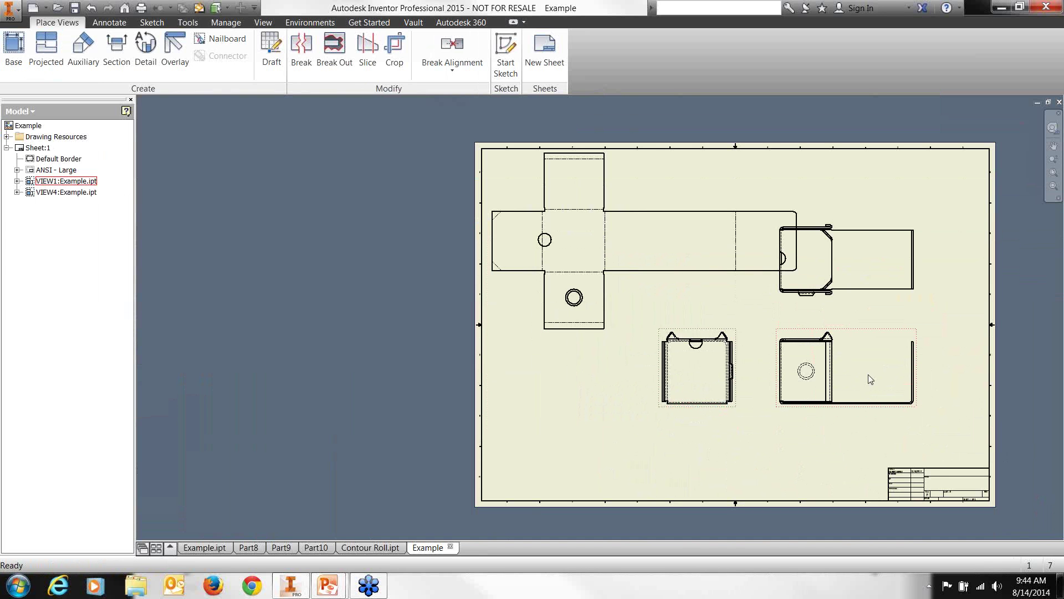
pyautogui.moveTo(869, 374); pyautogui.dragTo(869, 410, button='right')
pyautogui.moveTo(910, 335); pyautogui.dragTo(953, 336)
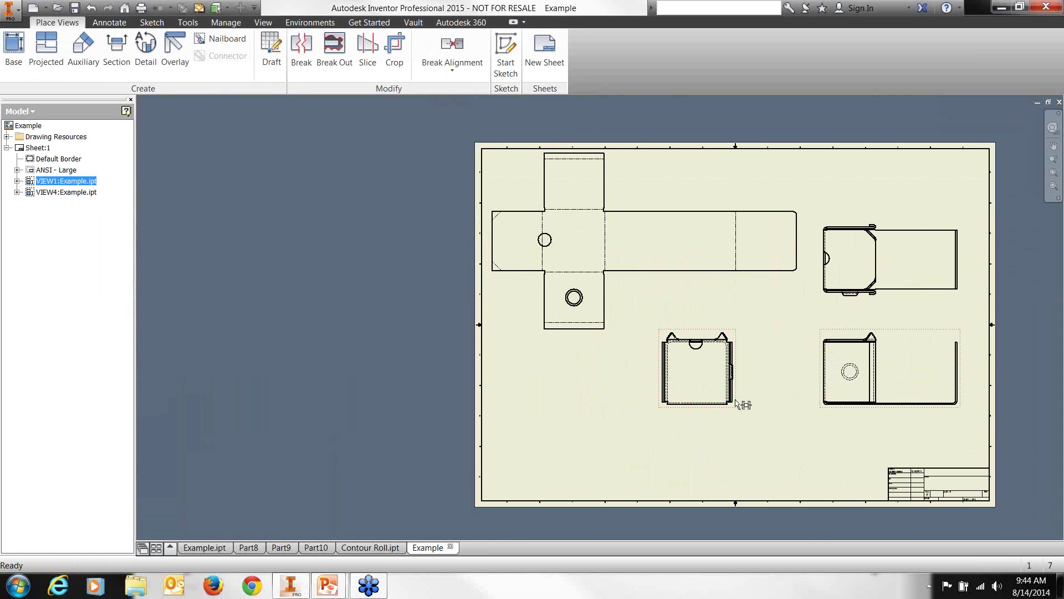
pyautogui.moveTo(735, 399); pyautogui.dragTo(752, 421)
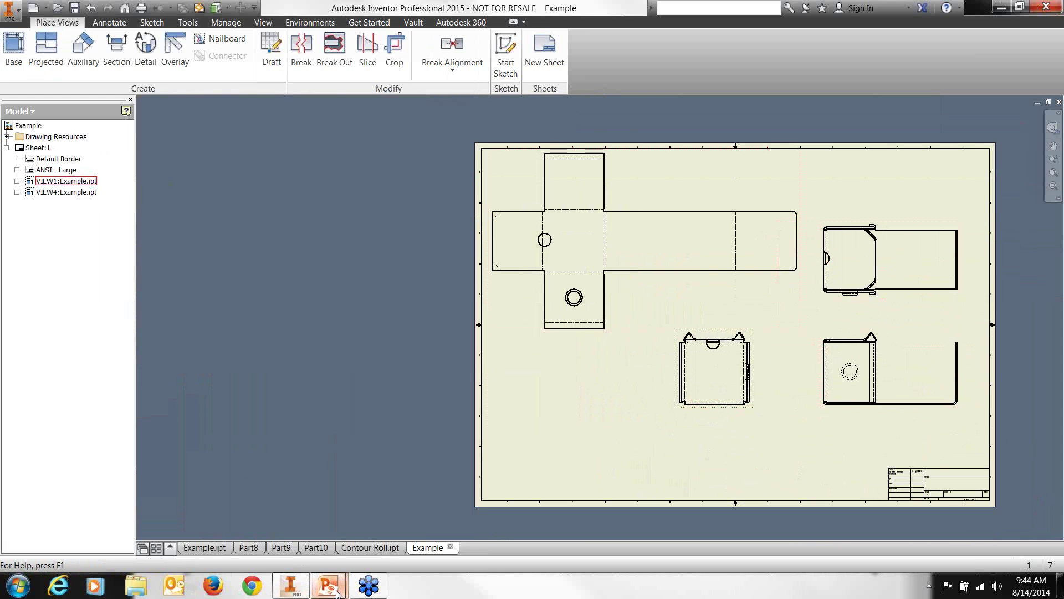
# Switch to the PowerPoint slide show and advance from the Sheet Metal Drawing slide to the Questions slide.
pyautogui.moveTo(337, 592)
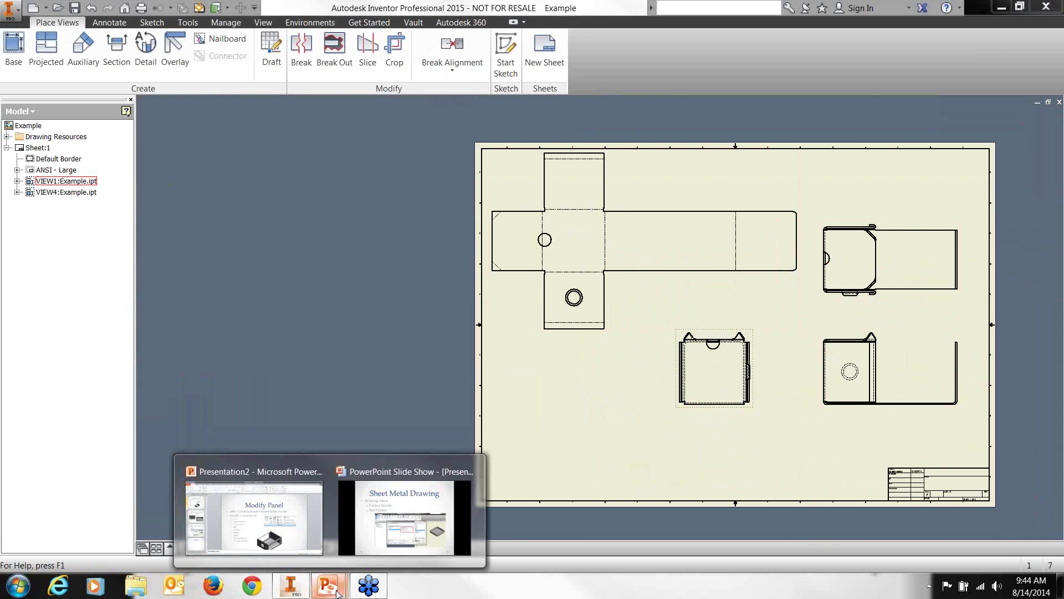
pyautogui.click(381, 526)
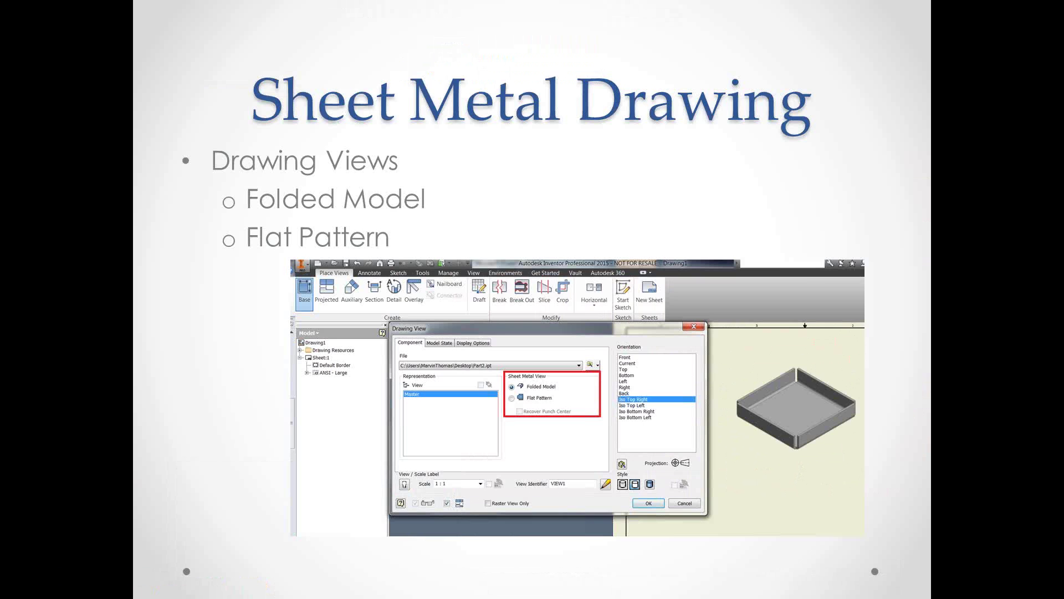
pyautogui.press('Right')
pyautogui.press('Left')
pyautogui.press('Right')
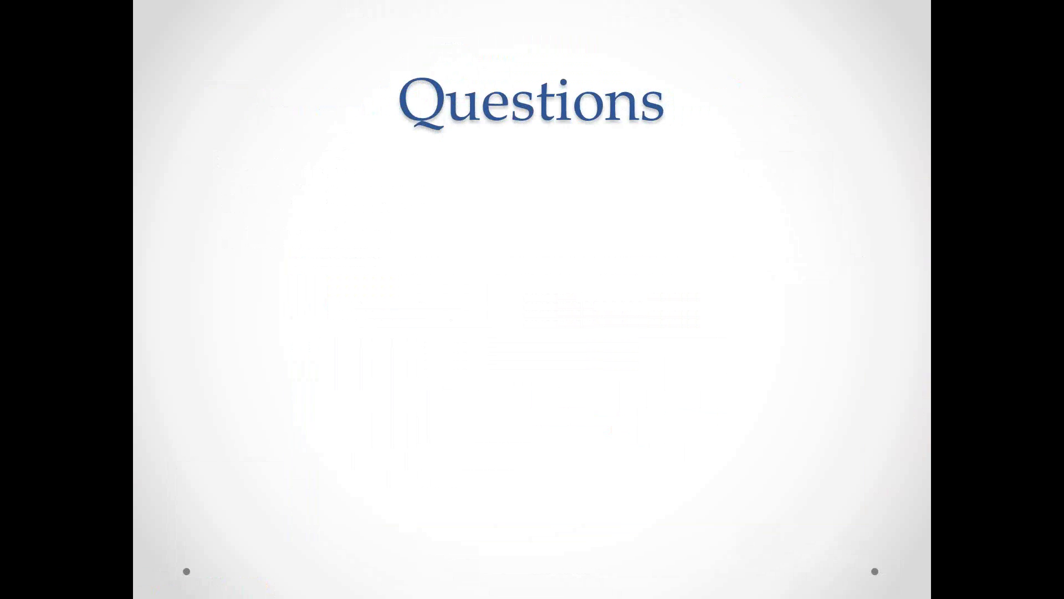
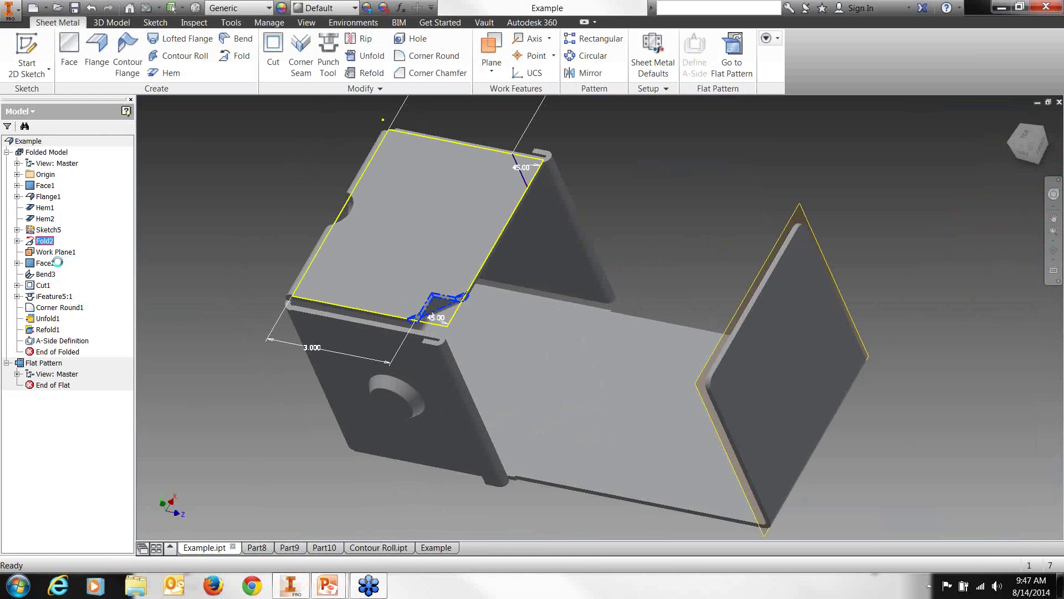
# Delete the remaining corner fold, Fold2, from the folded model of Example.ipt.
pyautogui.rightClick(45, 229)
pyautogui.click(66, 260)
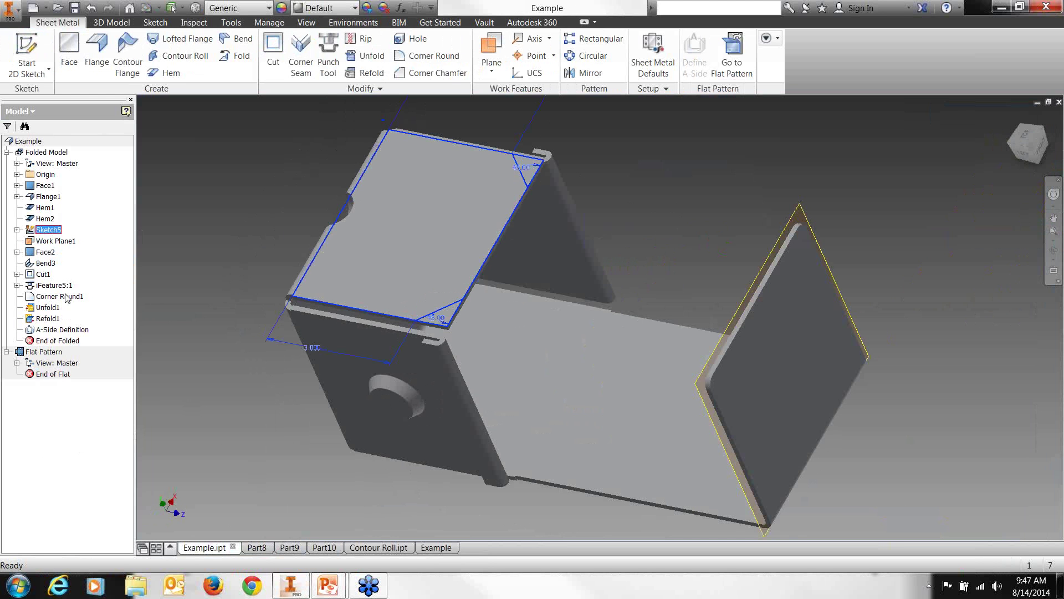
# Set up a Corner Seam between the top face and the adjacent side wall's edge, using Maximum Gap Distance with Overlap.
pyautogui.scroll(-4, 423, 332)
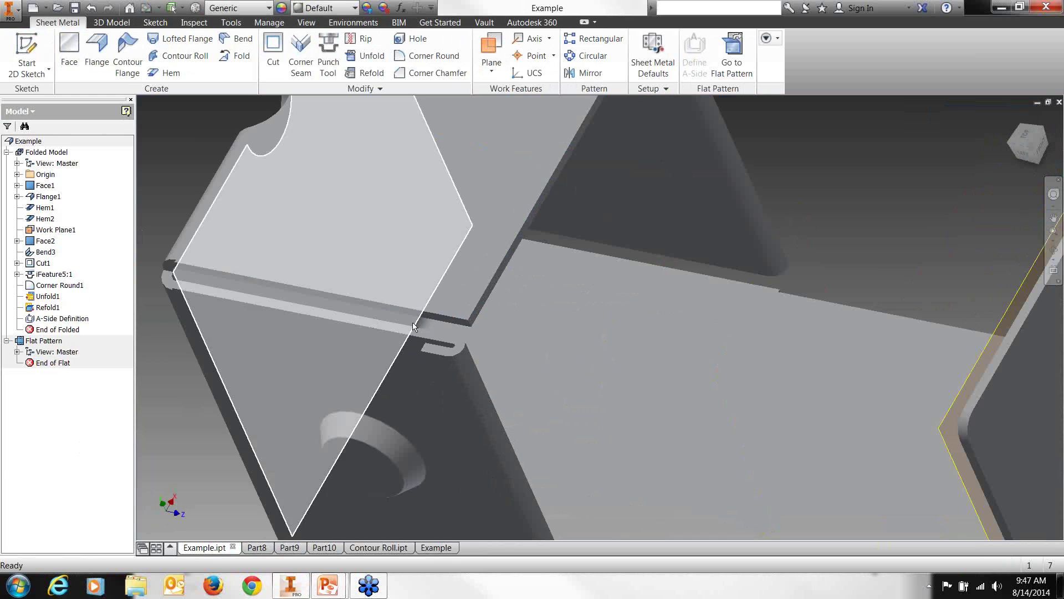
pyautogui.scroll(3, 423, 333)
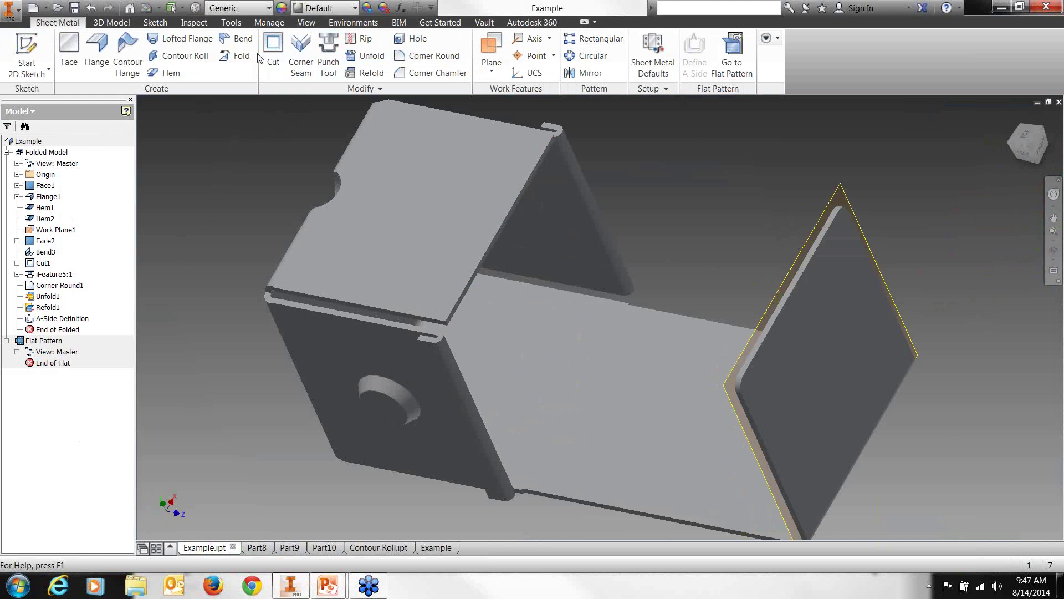
pyautogui.click(301, 54)
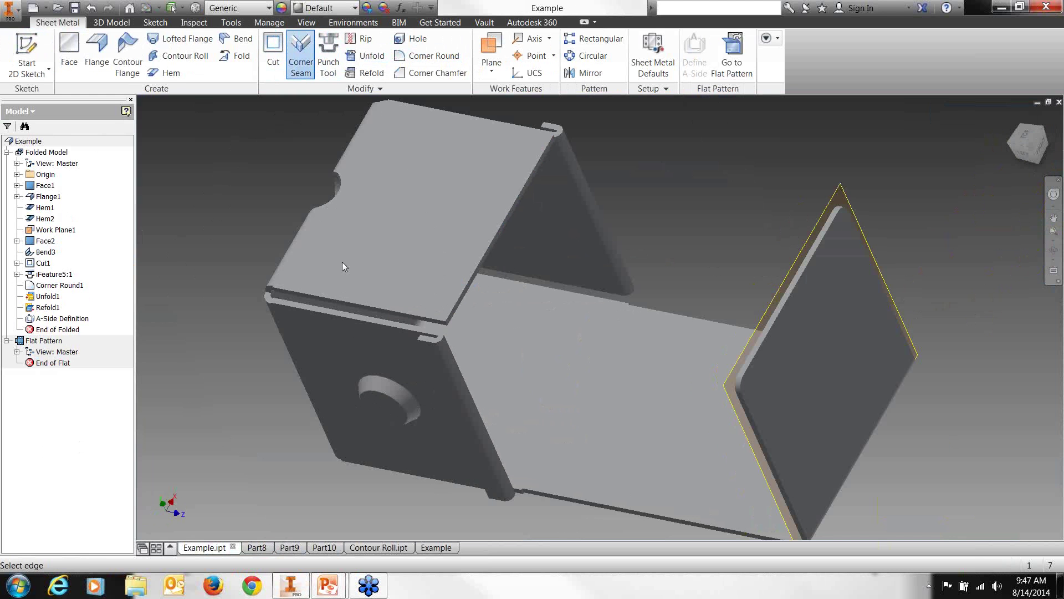
pyautogui.moveTo(272, 103); pyautogui.dragTo(703, 114)
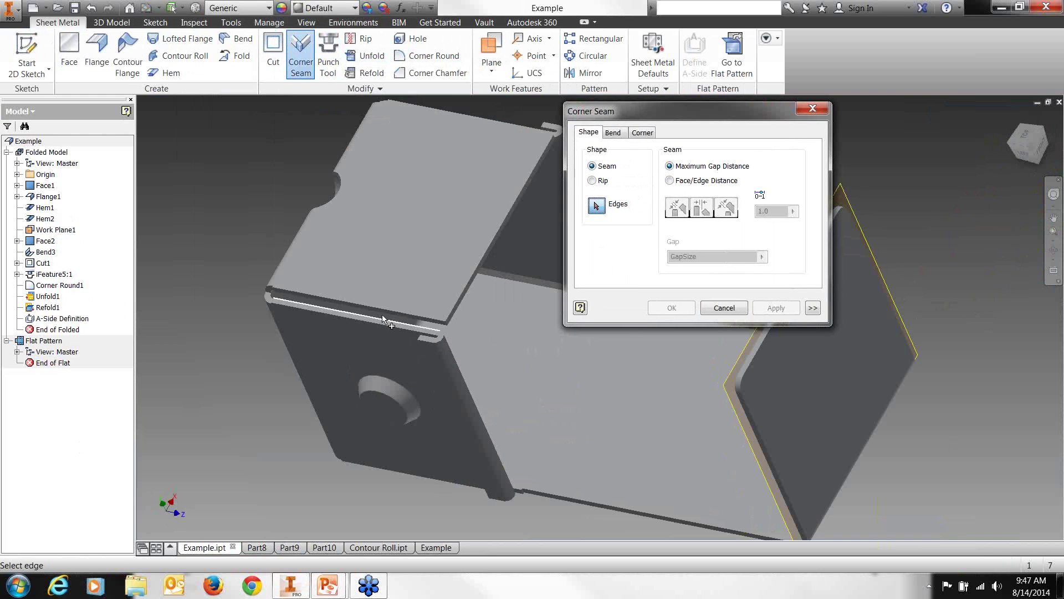
pyautogui.scroll(-3, 383, 320)
pyautogui.click(361, 331)
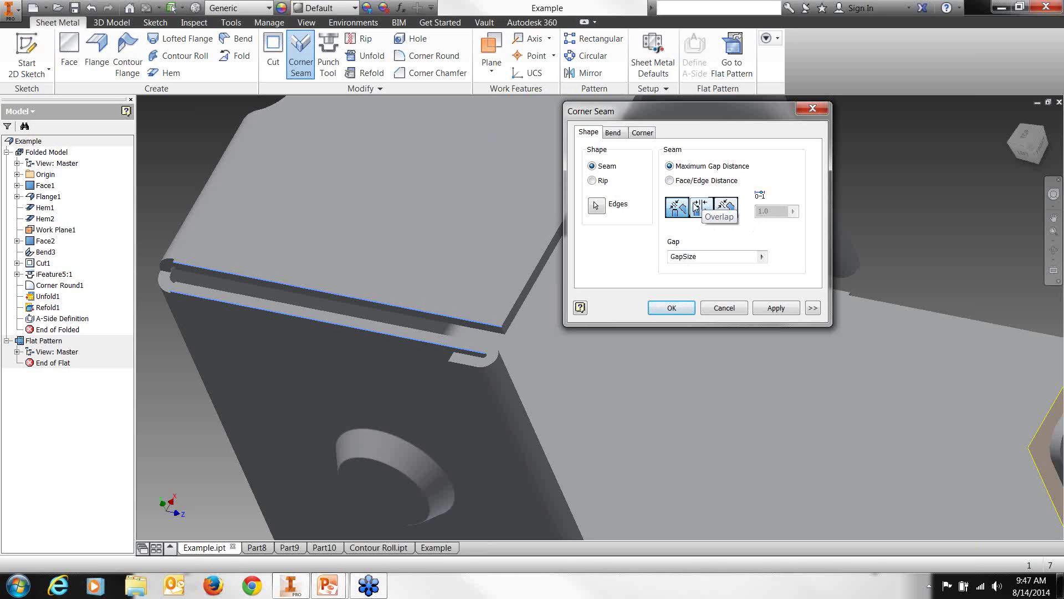
pyautogui.click(696, 208)
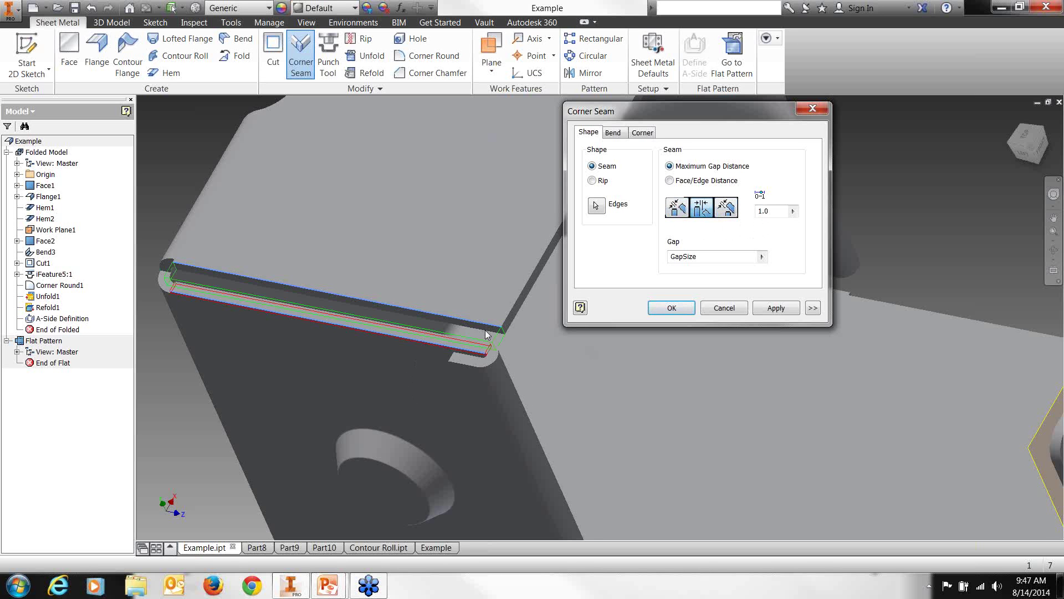
pyautogui.scroll(2, 485, 330)
pyautogui.moveTo(421, 384); pyautogui.dragTo(599, 350, button='middle')
# Set the seam's corner relief shape to Tear, apply the corner seam and finish the command.
pyautogui.click(642, 133)
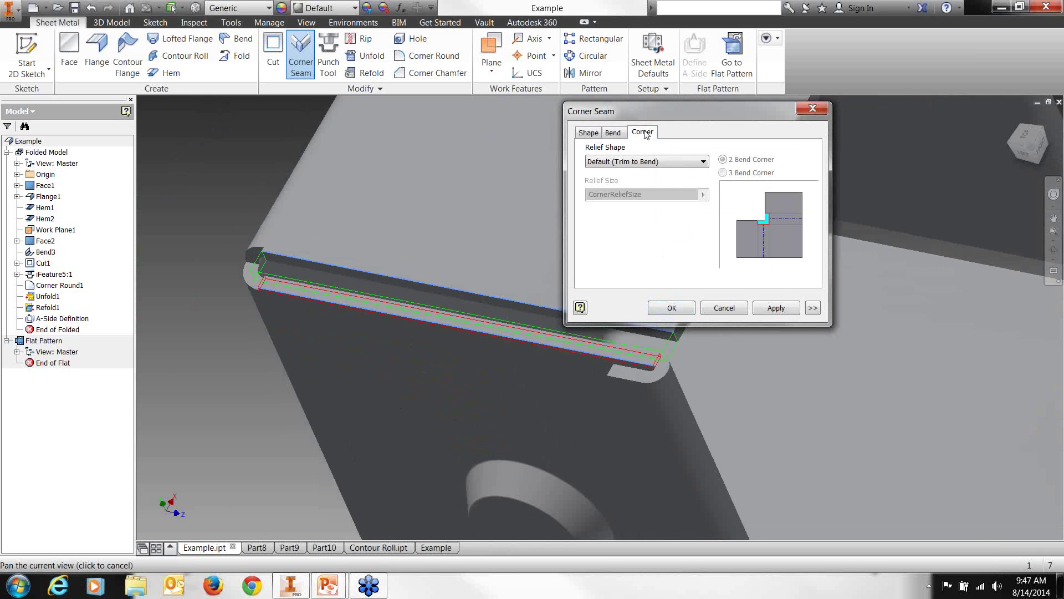
pyautogui.click(665, 162)
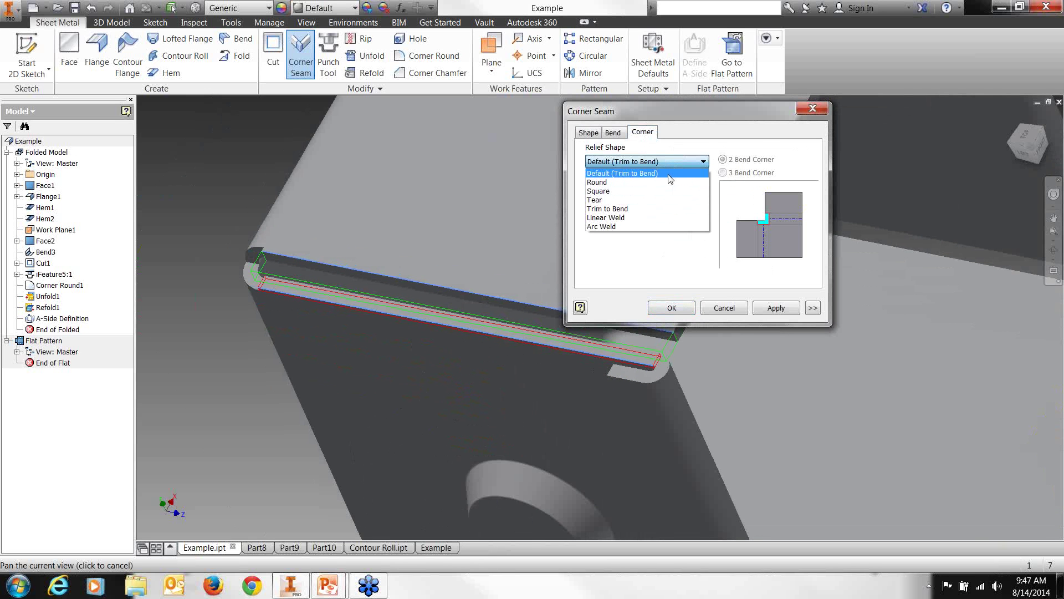
pyautogui.click(647, 201)
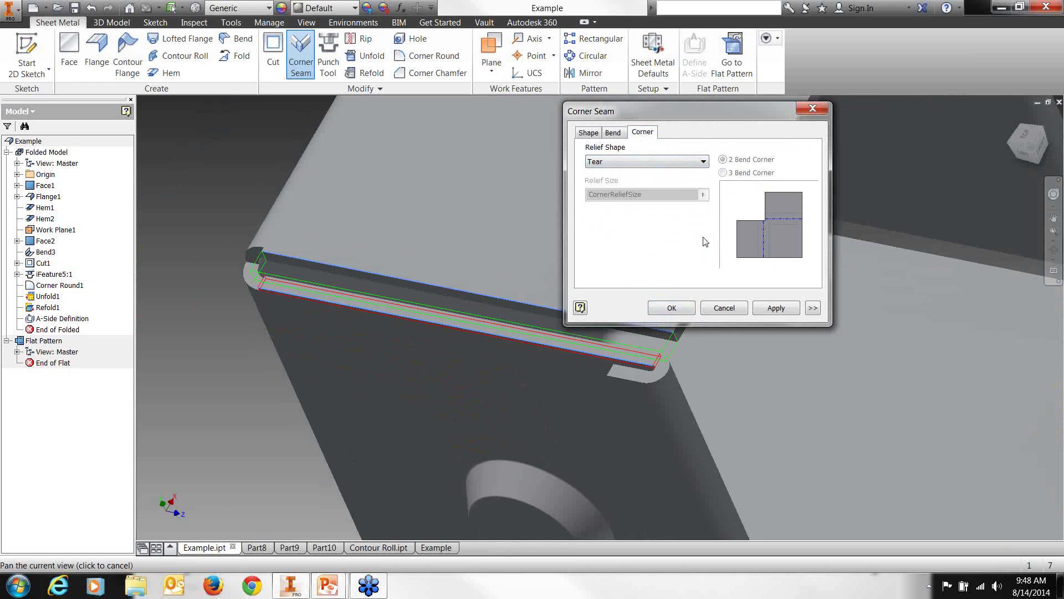
pyautogui.click(770, 309)
pyautogui.click(770, 309)
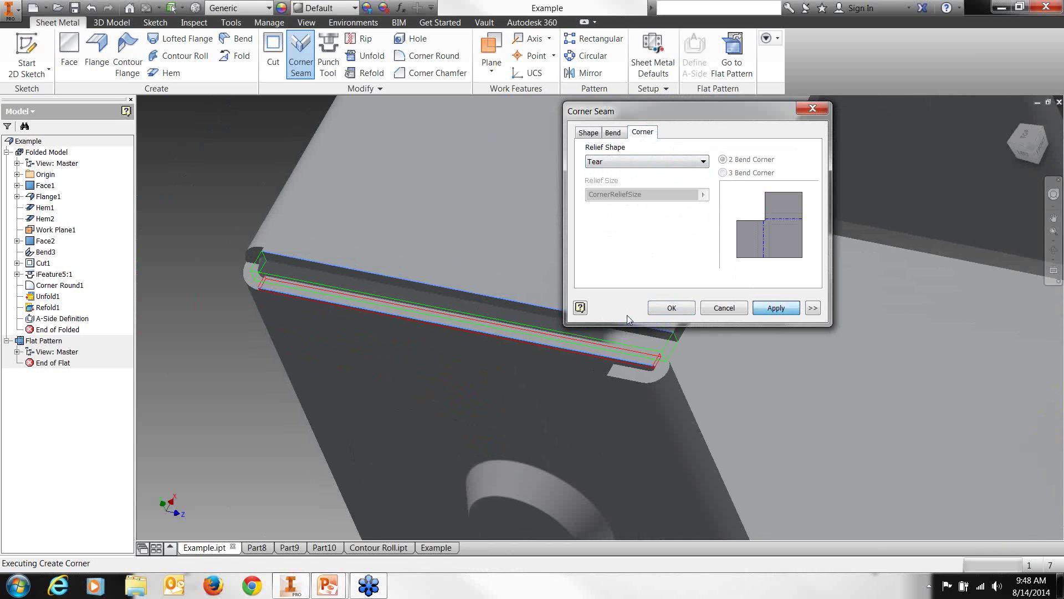
pyautogui.scroll(-1, 332, 300)
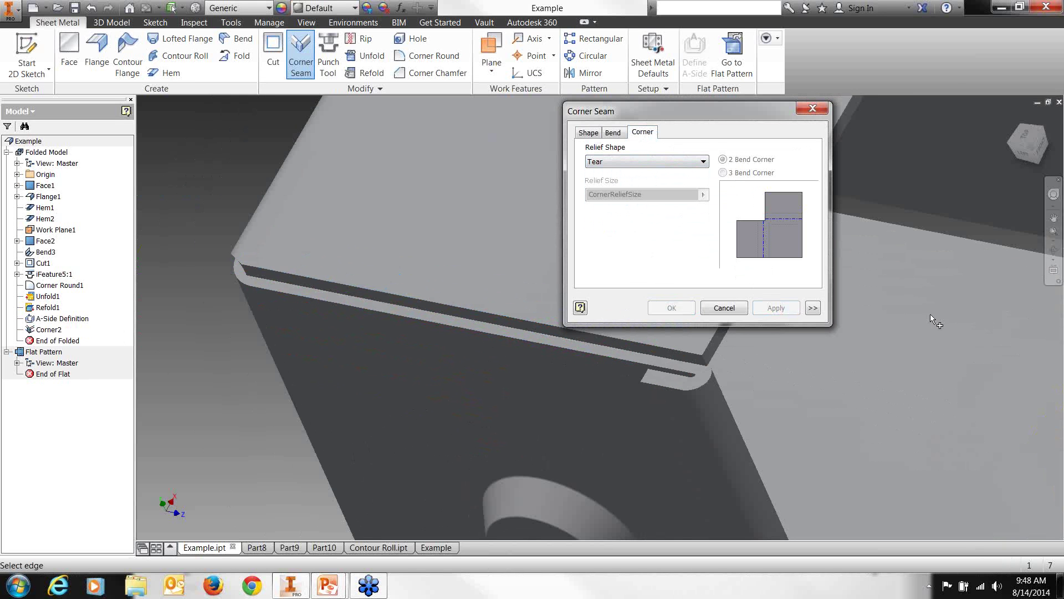
pyautogui.click(1055, 252)
pyautogui.moveTo(439, 423); pyautogui.dragTo(435, 315)
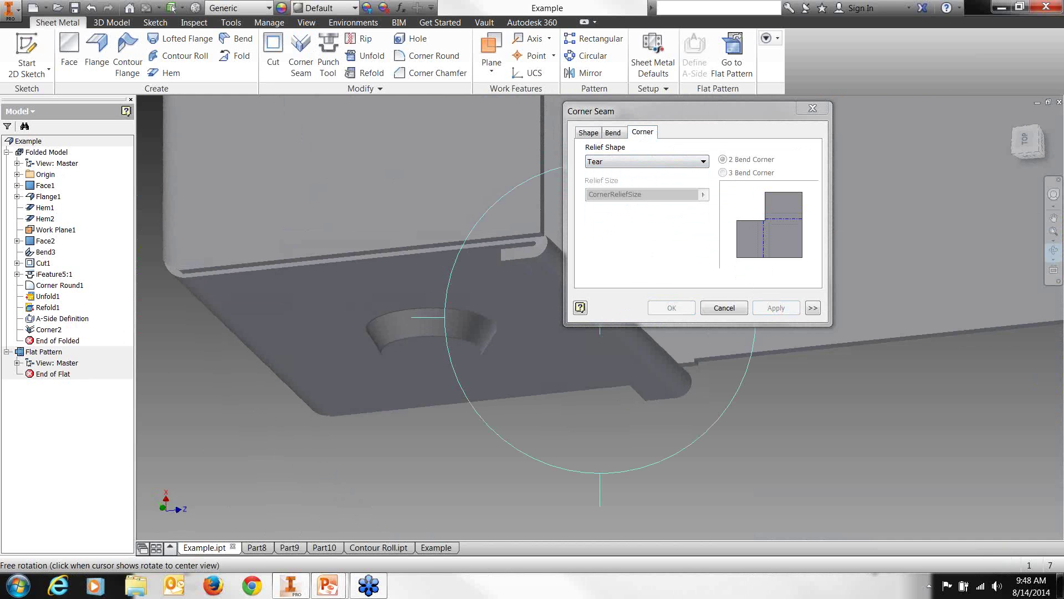
pyautogui.click(808, 110)
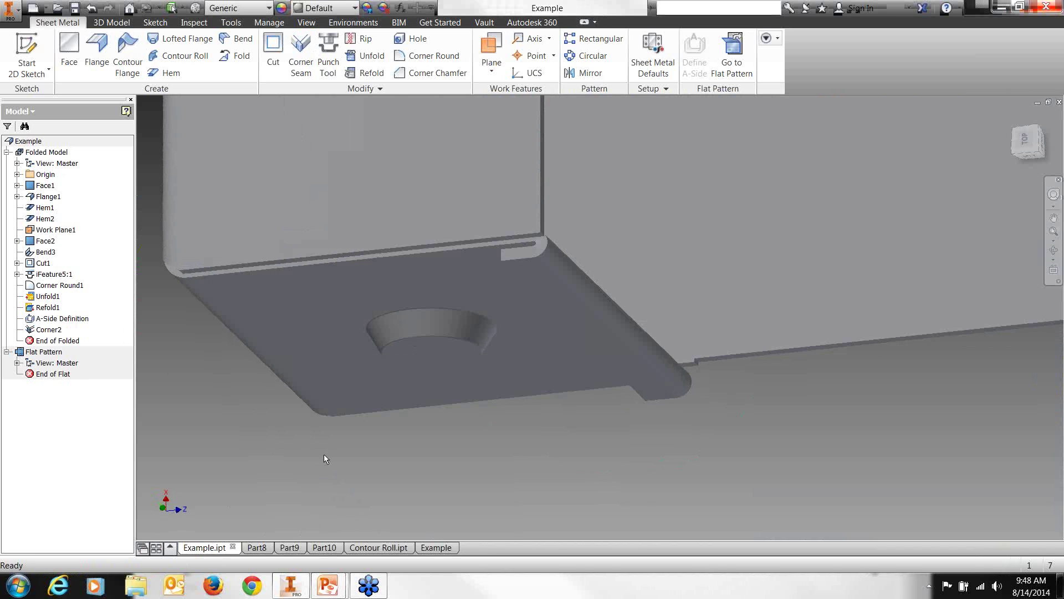
# Review the flat pattern and folded views in the Example drawing and return to Example.ipt.
pyautogui.click(428, 550)
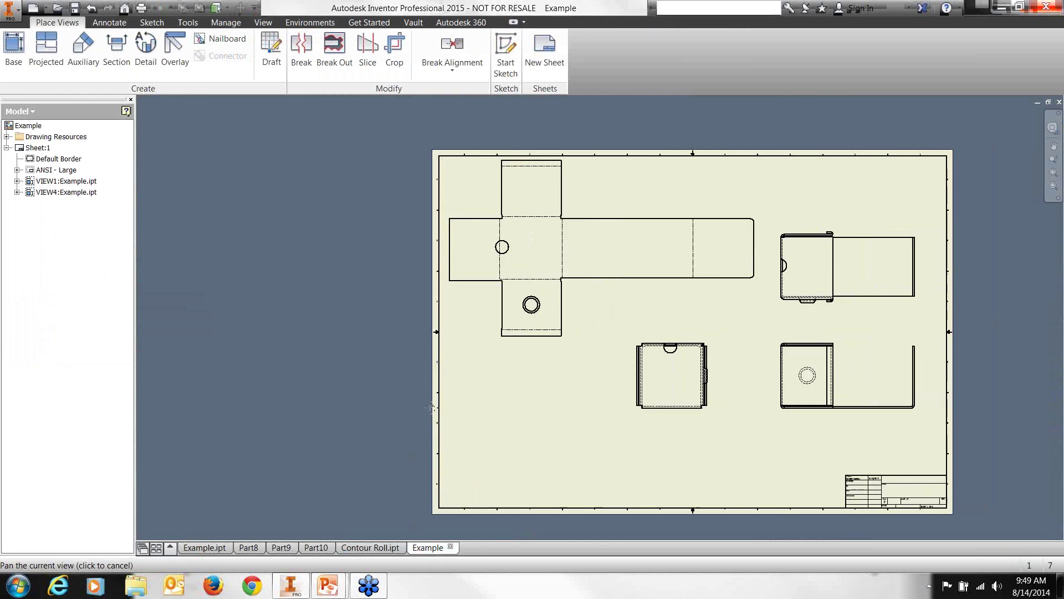
pyautogui.moveTo(432, 408); pyautogui.dragTo(363, 417)
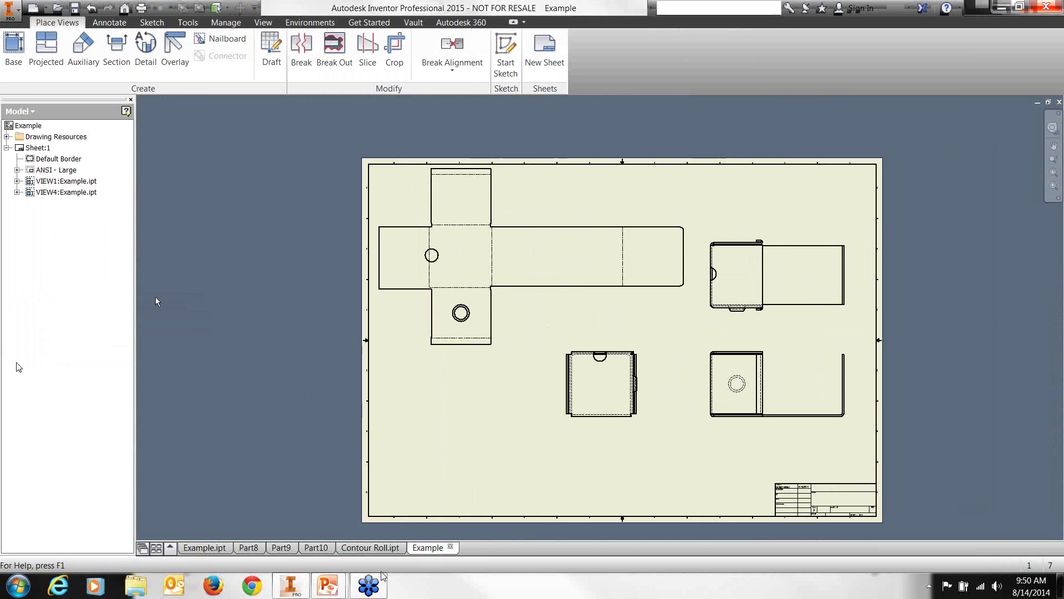
pyautogui.click(208, 547)
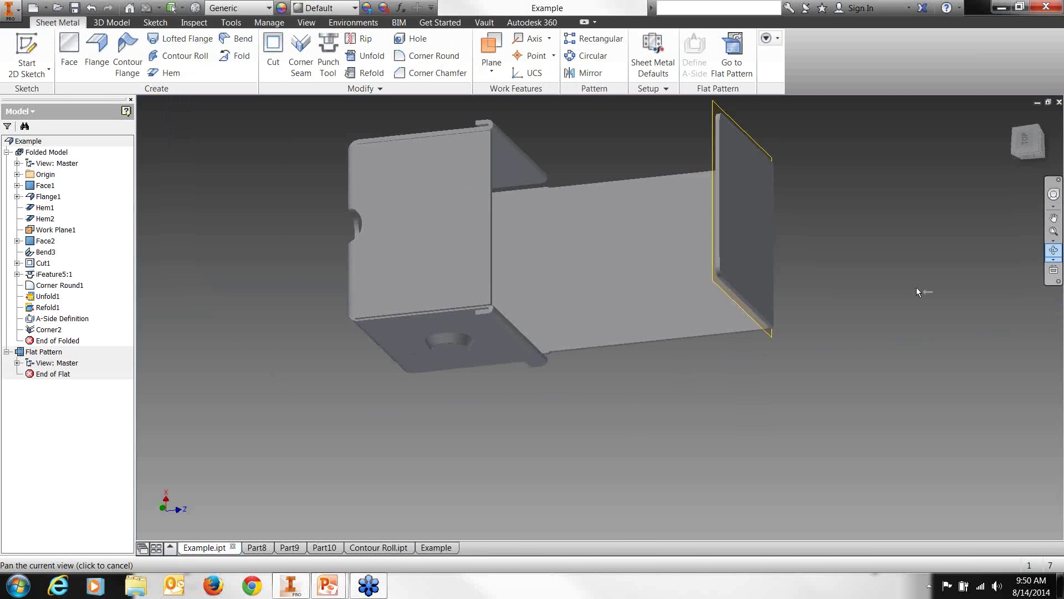
# Edit Cut1, the round cut on the box's bent edge, to turn off Cut Across Bend.
pyautogui.click(1053, 250)
pyautogui.moveTo(552, 302); pyautogui.dragTo(498, 136)
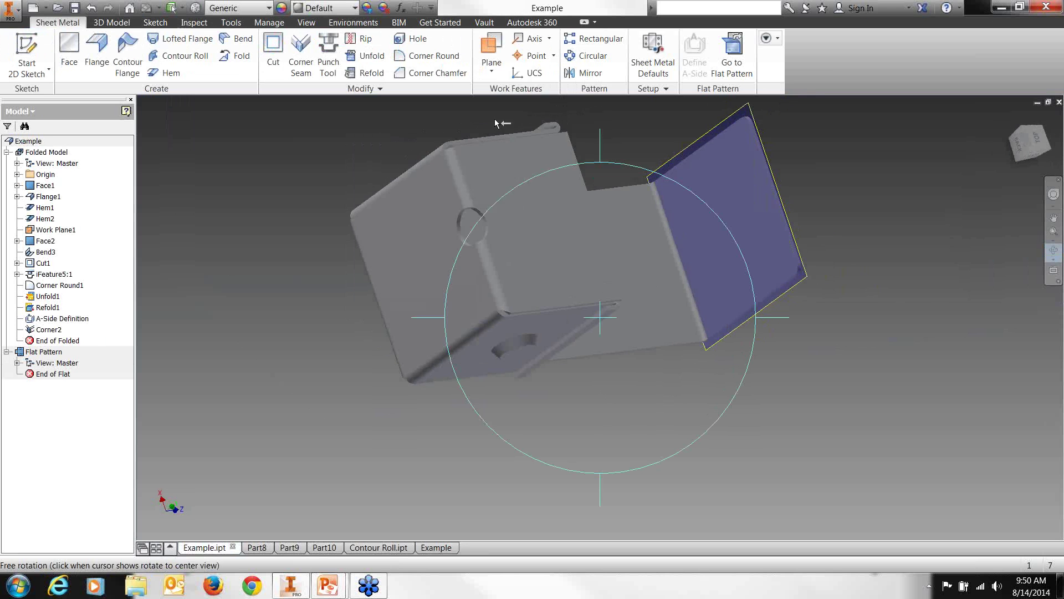
pyautogui.rightClick(498, 136)
pyautogui.click(547, 117)
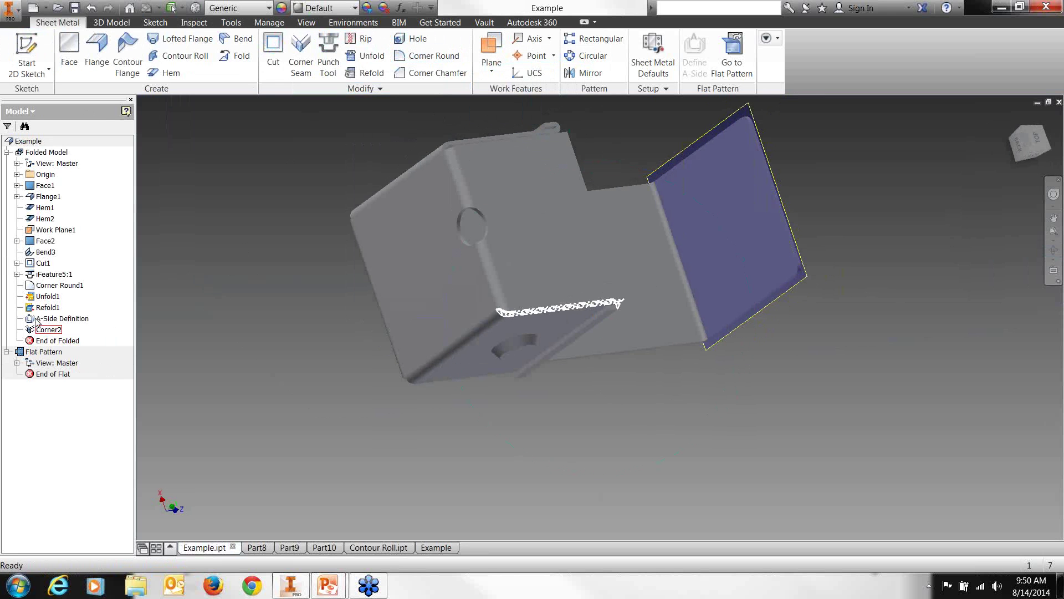
pyautogui.doubleClick(41, 264)
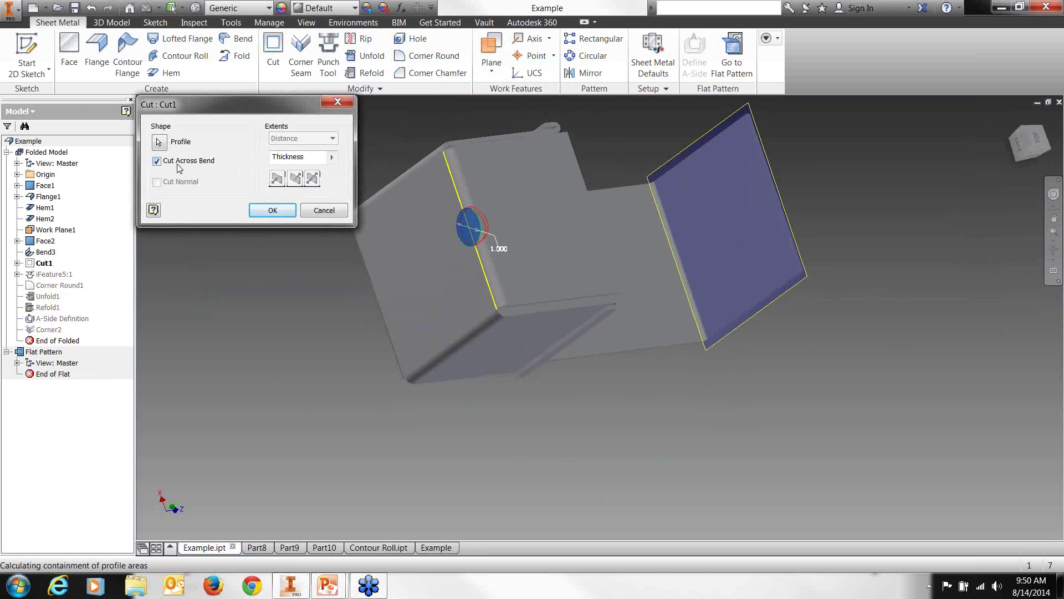
pyautogui.click(157, 161)
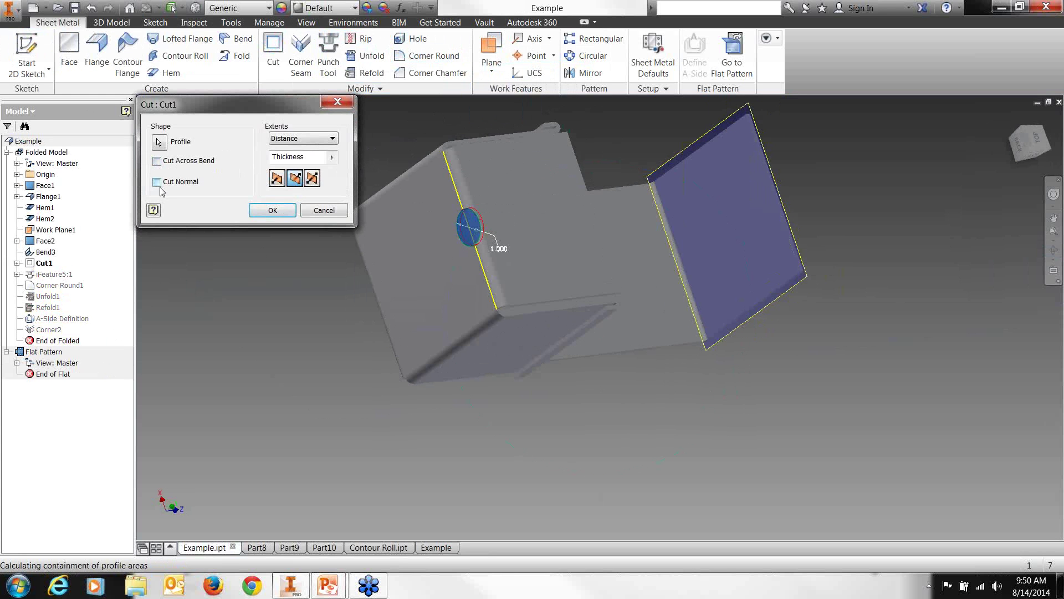
pyautogui.click(157, 182)
pyautogui.click(274, 211)
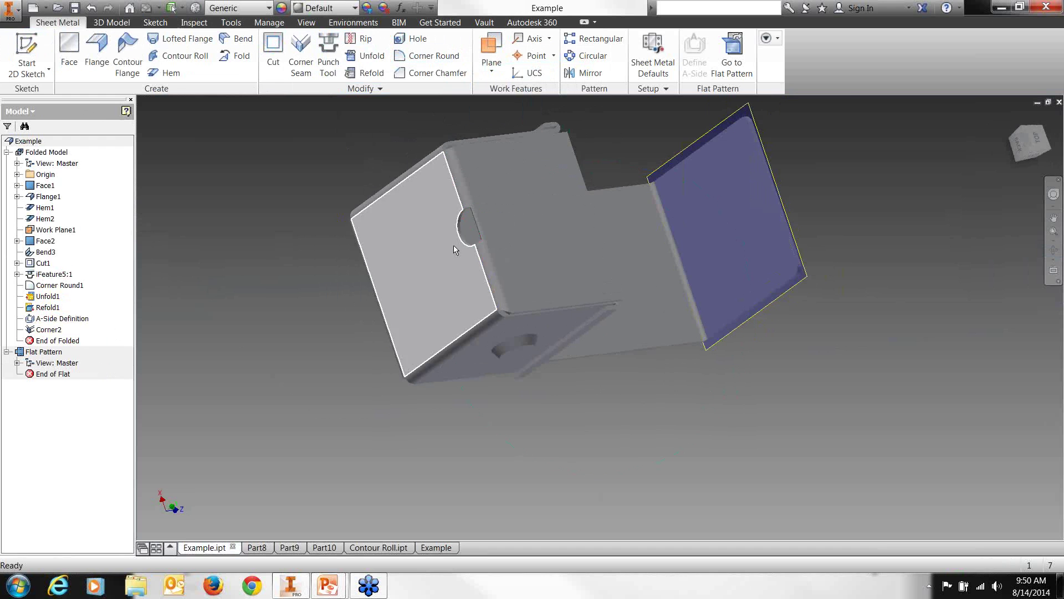
# Examine the round cut at the bend in the folded model and in the flat pattern, ending back in the folded part.
pyautogui.scroll(-3, 466, 237)
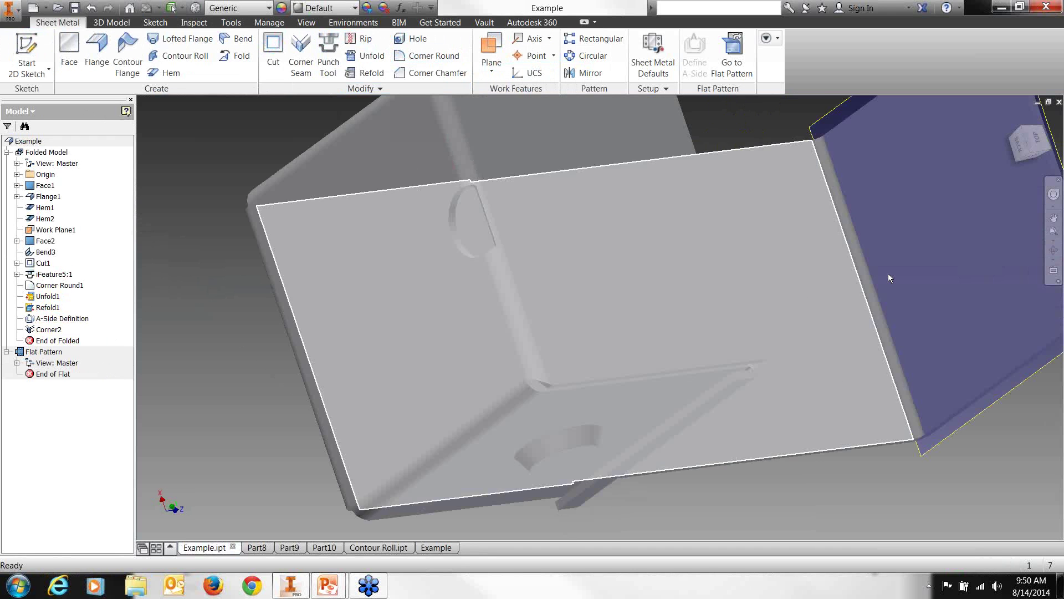
pyautogui.click(1054, 250)
pyautogui.moveTo(585, 291)
pyautogui.mouseDown()
pyautogui.moveTo(649, 287)
pyautogui.moveTo(580, 306)
pyautogui.mouseUp()
pyautogui.scroll(-3, 626, 164)
pyautogui.scroll(3, 644, 283)
pyautogui.click(732, 56)
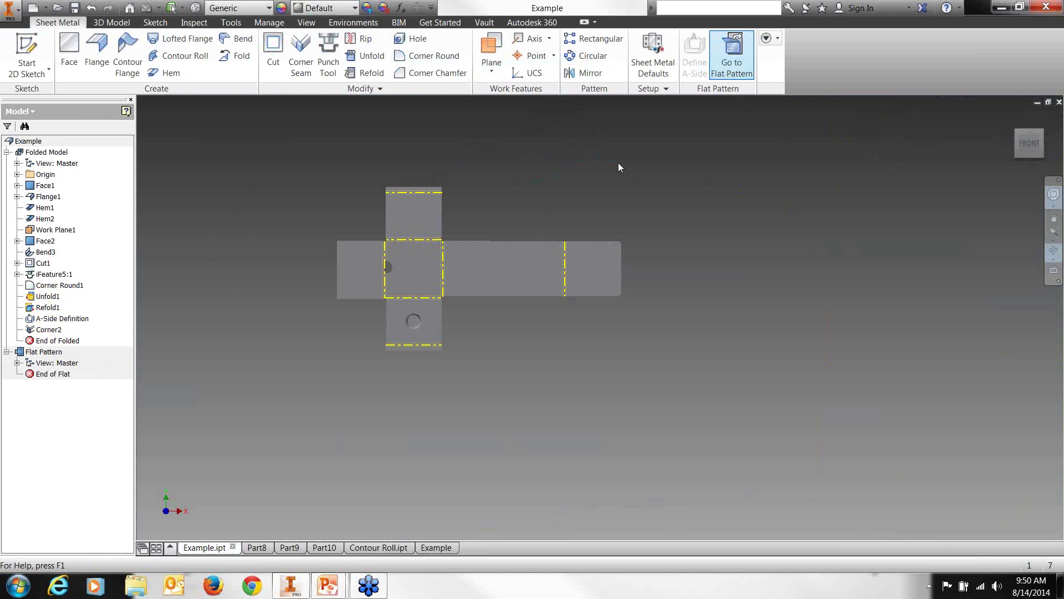
pyautogui.scroll(-5, 403, 265)
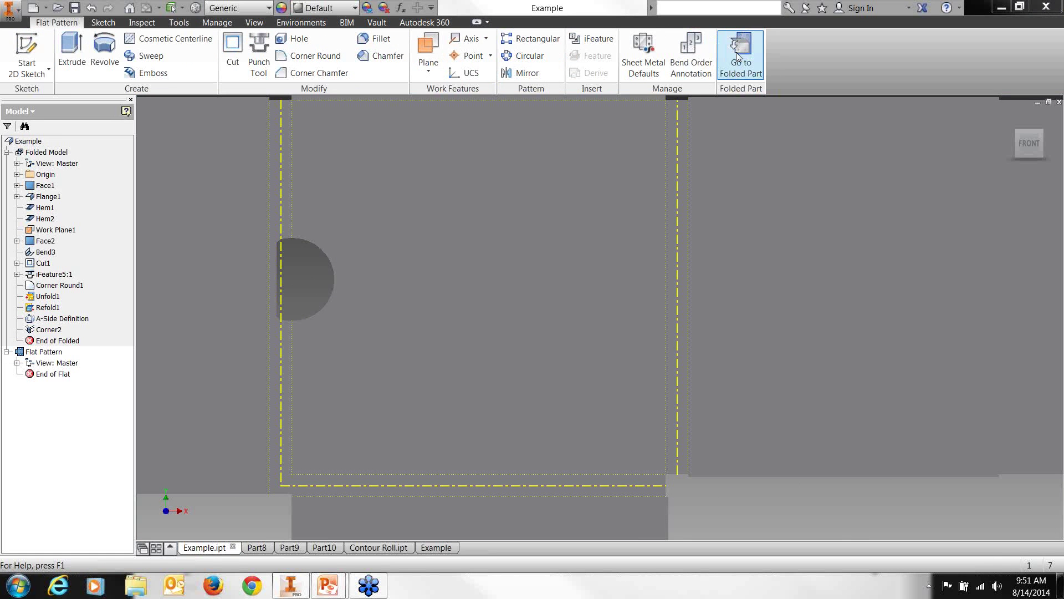
pyautogui.click(737, 56)
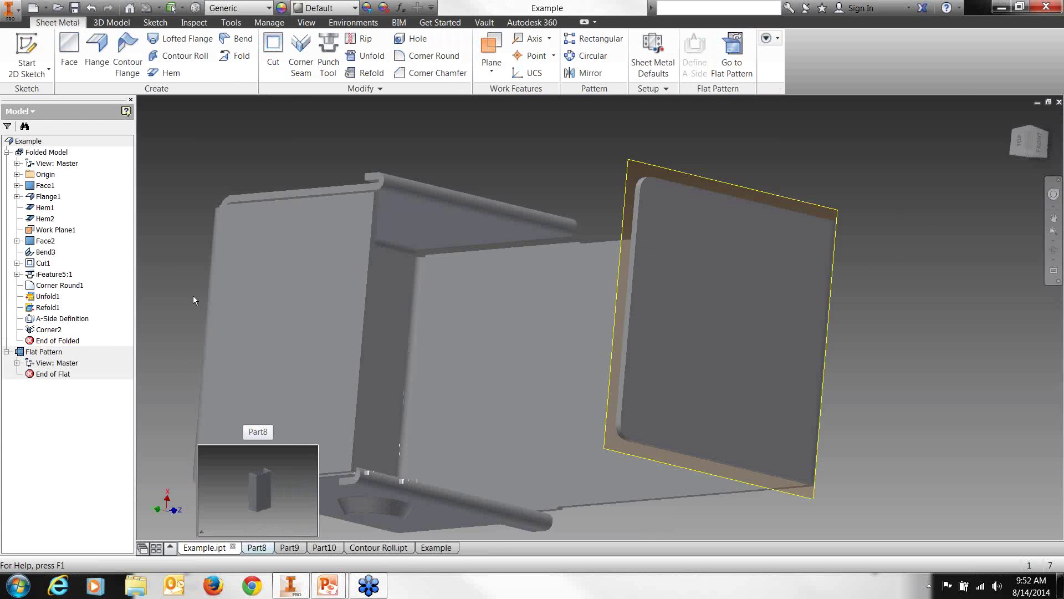
# Create a new part from the Sheet Metal.ipt template and start a 2D sketch on the XY plane.
pyautogui.click(26, 52)
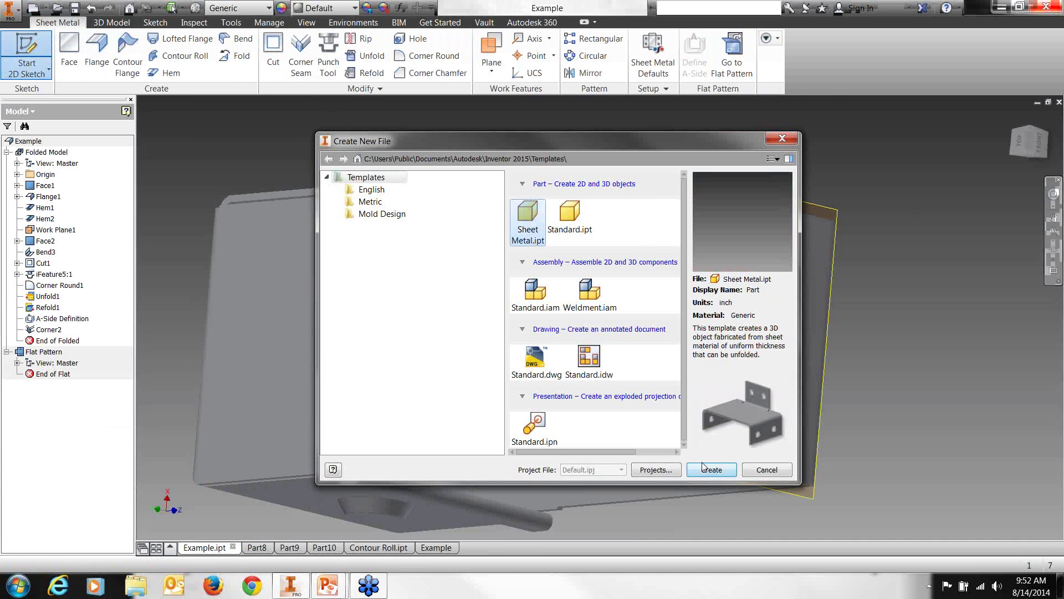
pyautogui.click(703, 468)
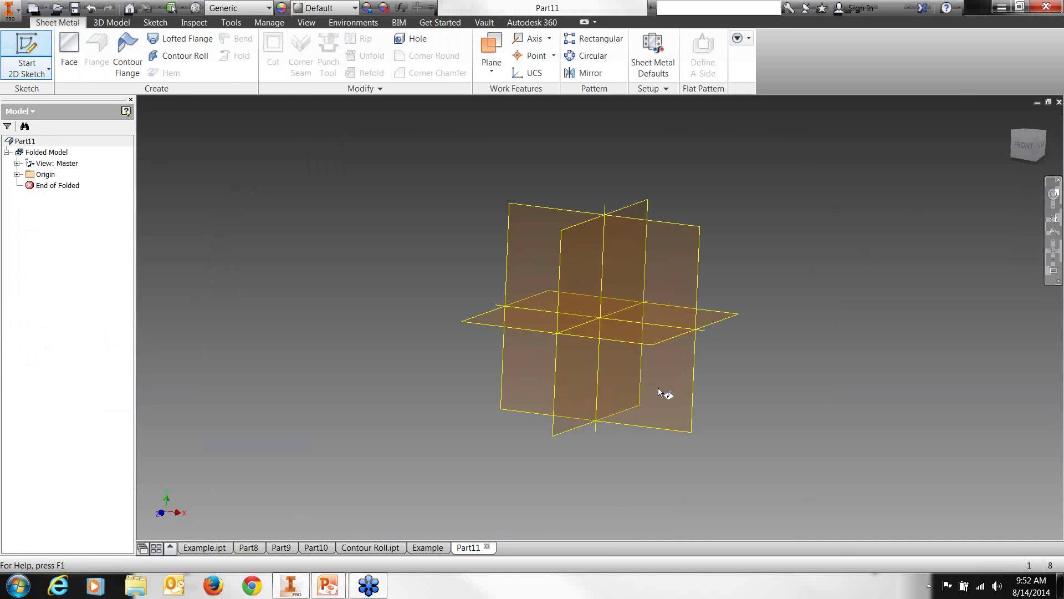
pyautogui.click(648, 285)
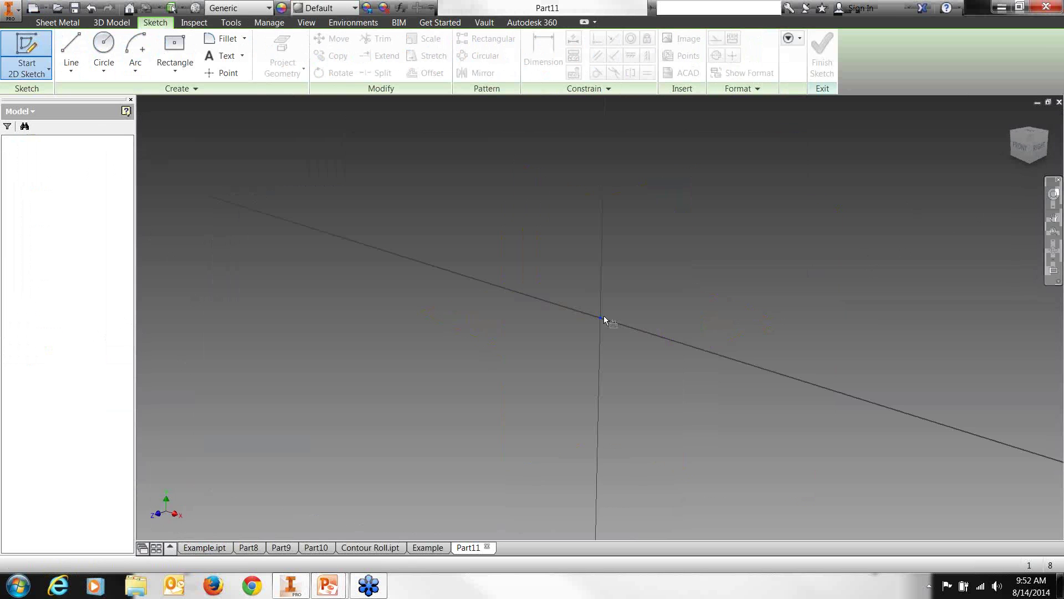
# Make the origin's Y Axis visible in the new part.
pyautogui.click(56, 231)
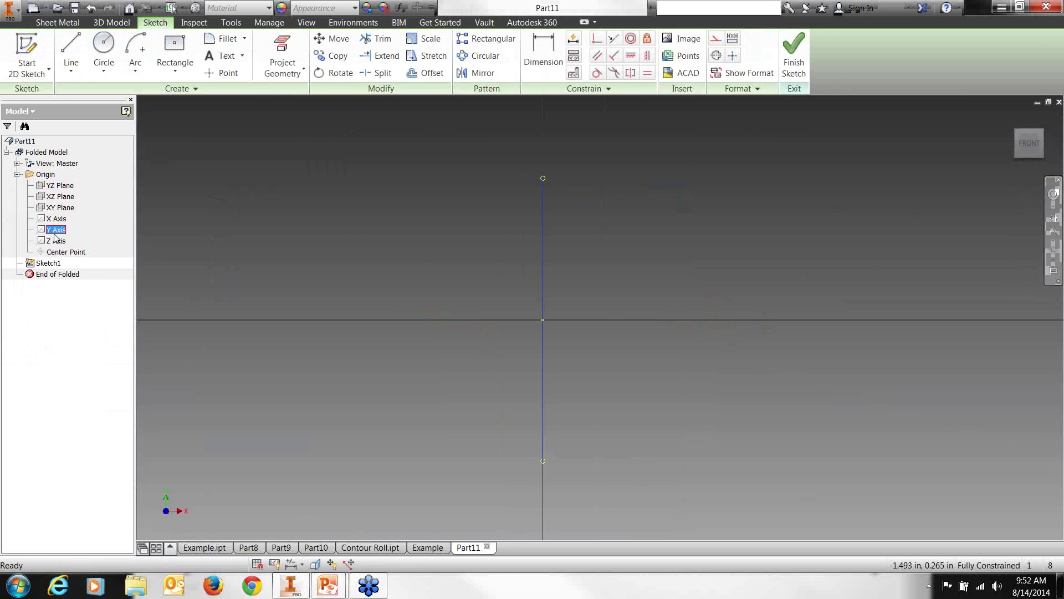
pyautogui.rightClick(56, 236)
pyautogui.click(83, 334)
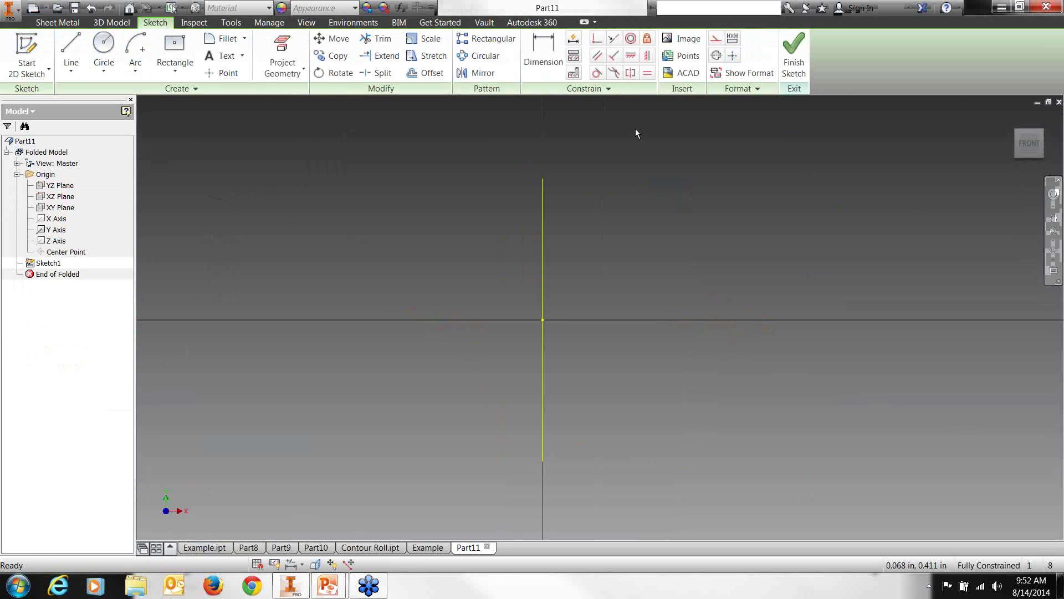
# Sketch a three-point arc with a radius of about 0.43 in, right of the Y axis and bulging away from it.
pyautogui.click(135, 70)
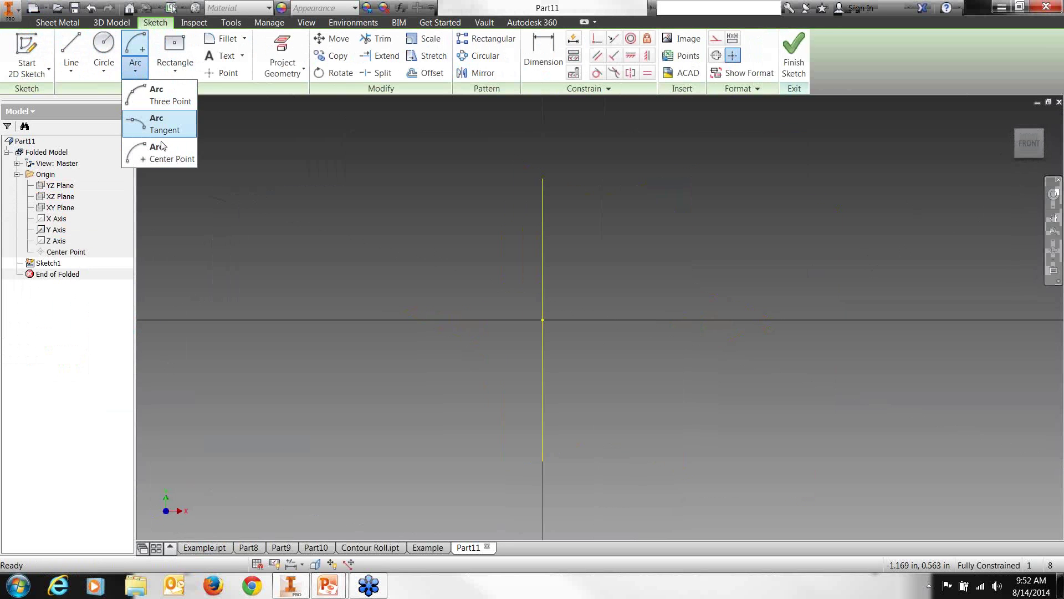
pyautogui.click(153, 101)
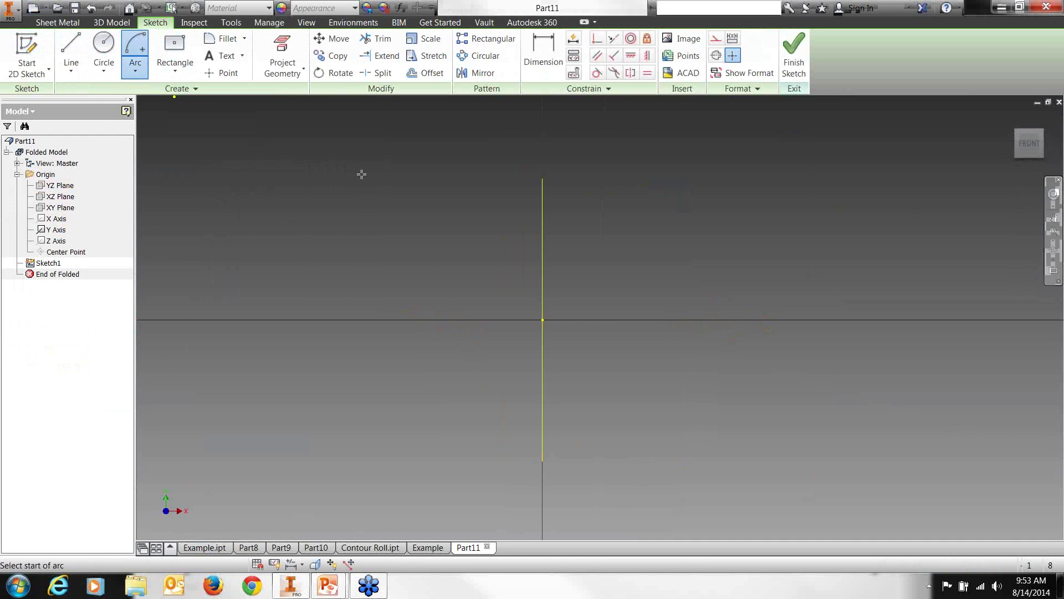
pyautogui.click(688, 199)
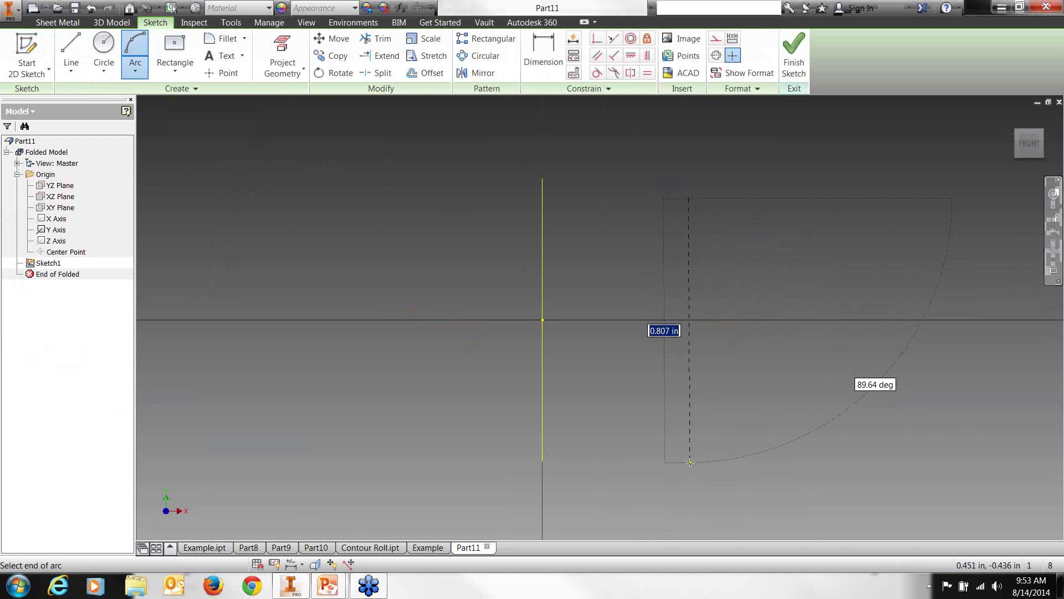
pyautogui.click(690, 462)
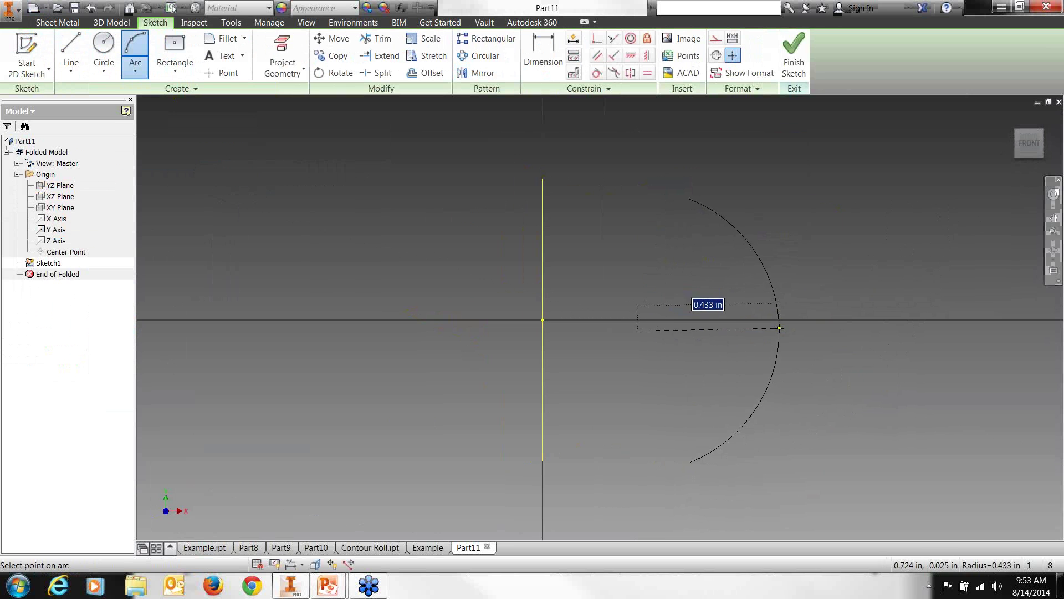
pyautogui.click(780, 328)
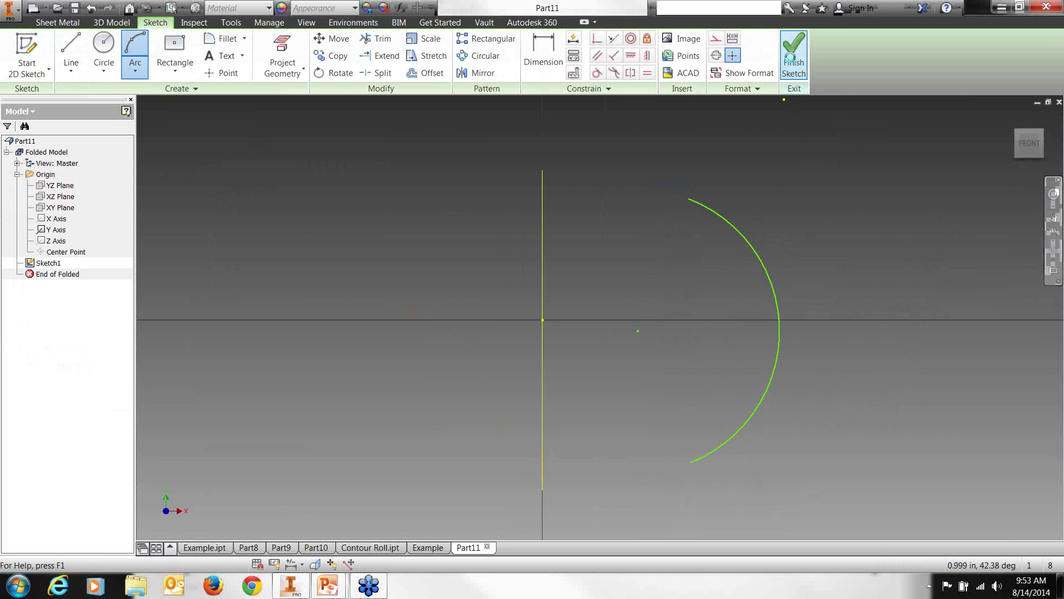
# Finish the arc sketch and create a 180-degree contour roll of the arc about the Y axis using the Centroid Cylinder unroll method.
pyautogui.click(789, 55)
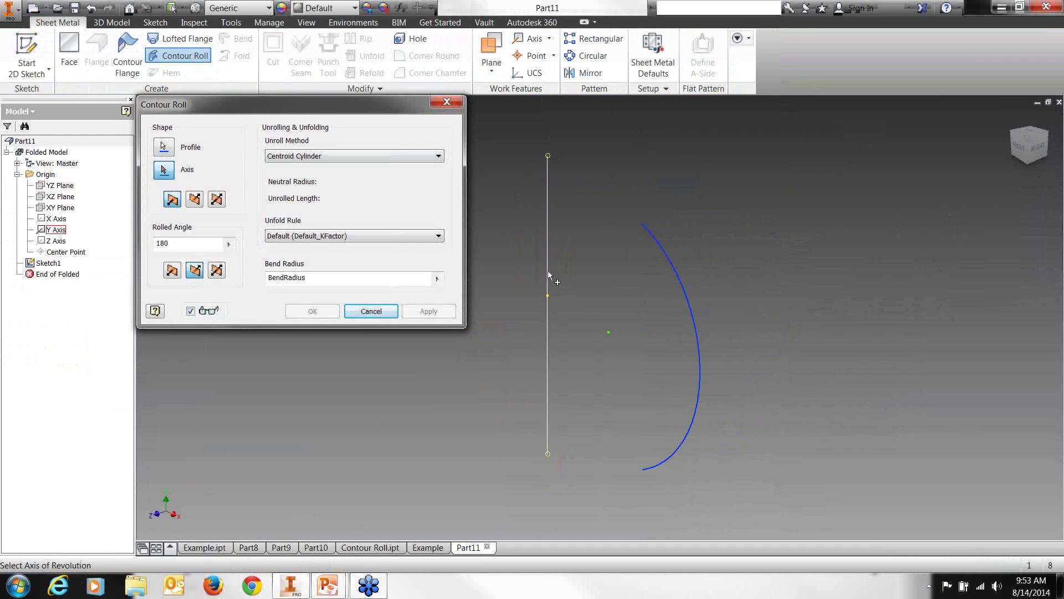
pyautogui.click(548, 271)
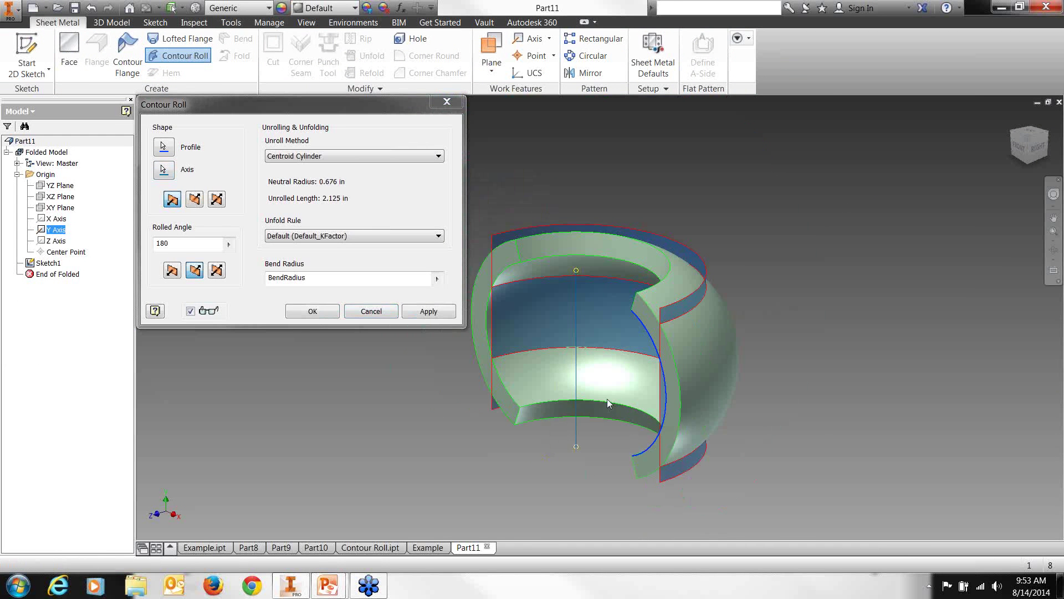
pyautogui.moveTo(607, 398); pyautogui.dragTo(754, 288, button='middle')
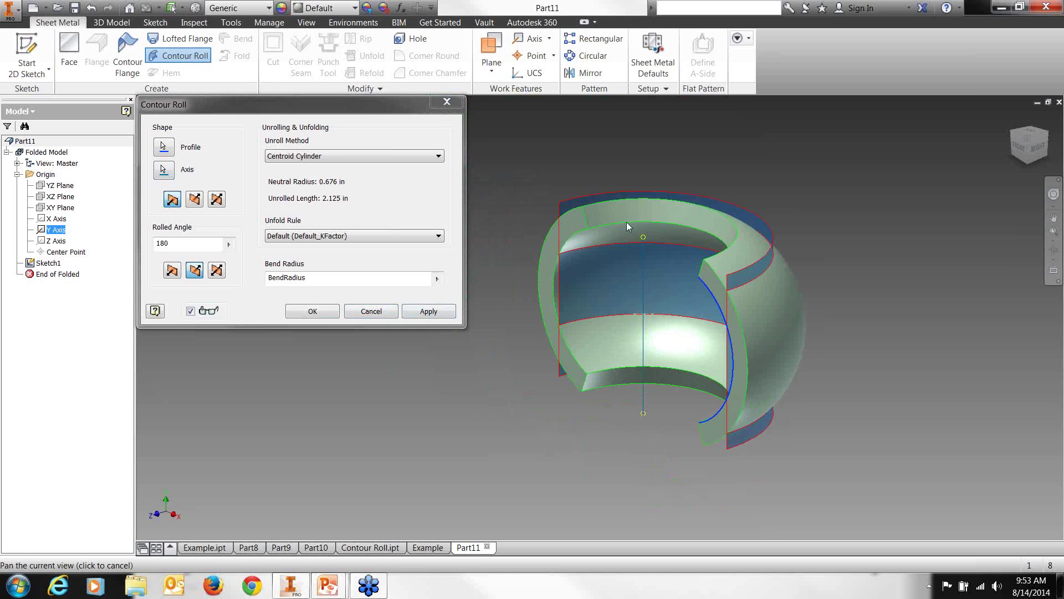
pyautogui.click(428, 312)
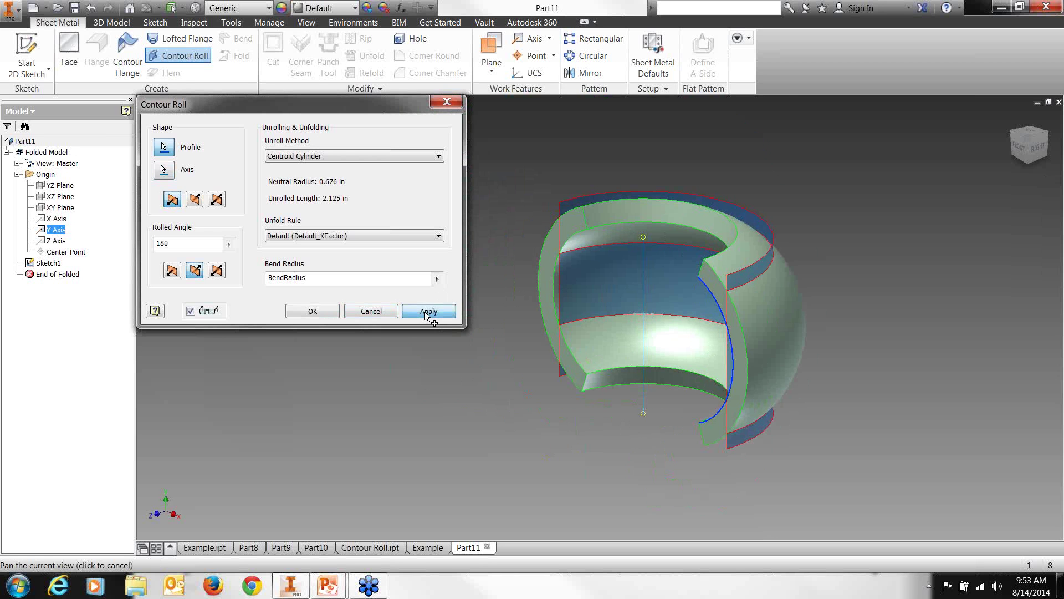
pyautogui.click(370, 310)
# Try to override the rule's sheet thickness in the Sheet Metal Defaults of the contour roll part.
pyautogui.click(653, 56)
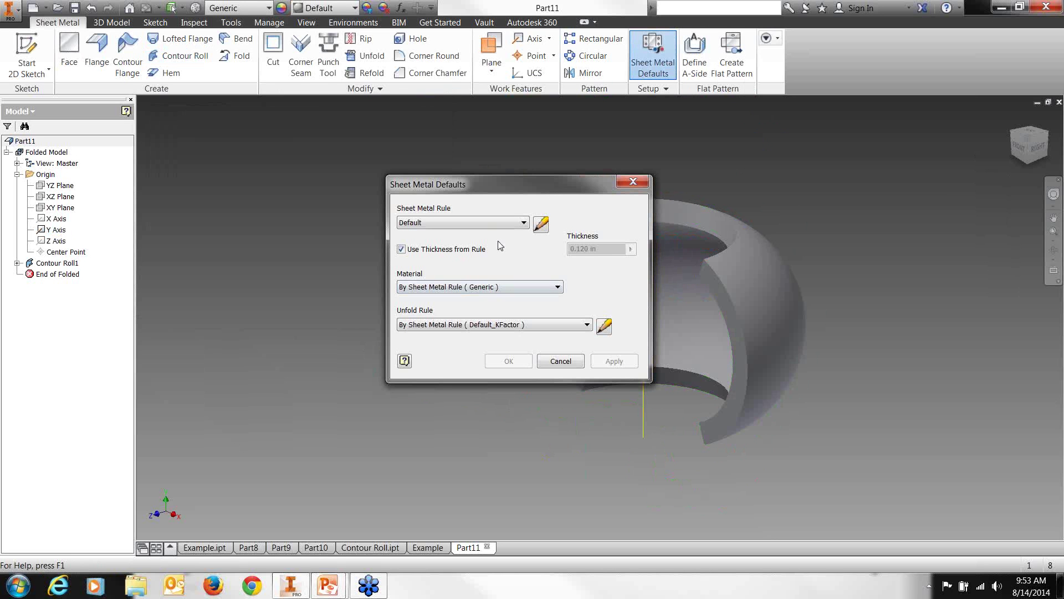
pyautogui.click(403, 250)
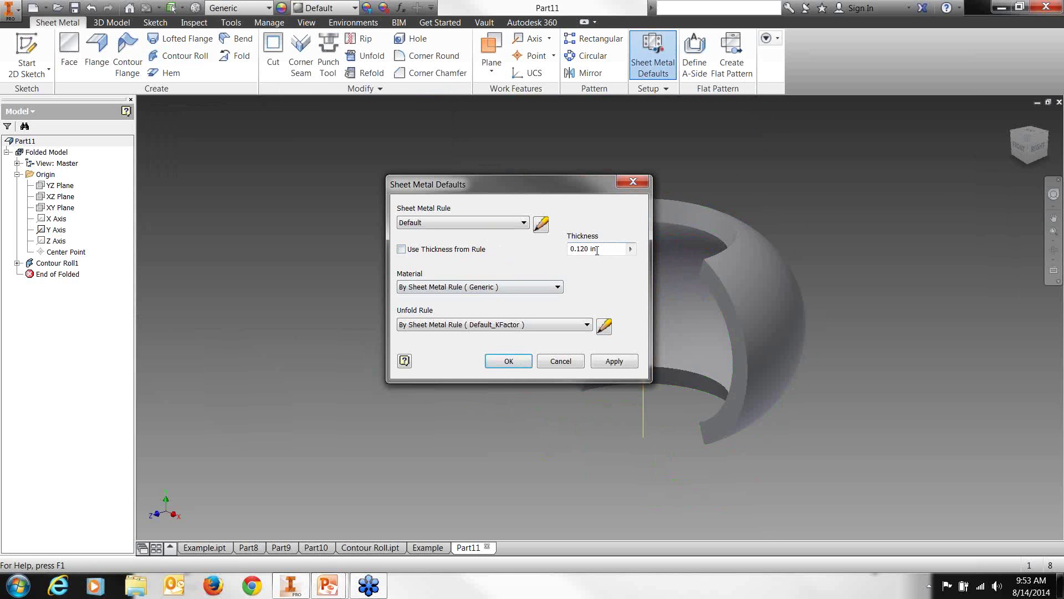
pyautogui.click(570, 363)
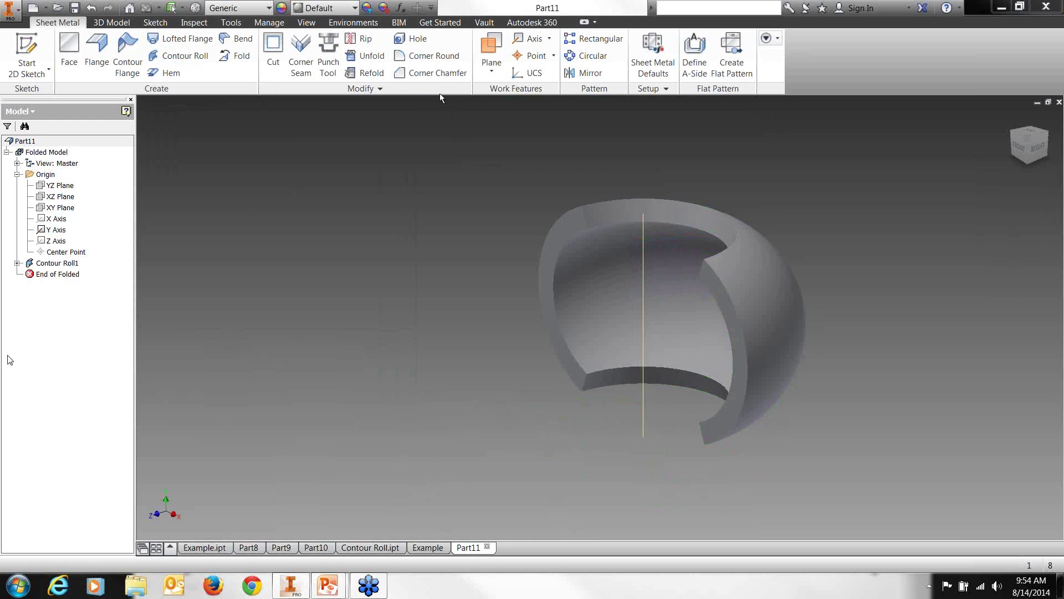
# Look through the available materials in the Sheet Metal Defaults and close them without changing anything.
pyautogui.click(665, 68)
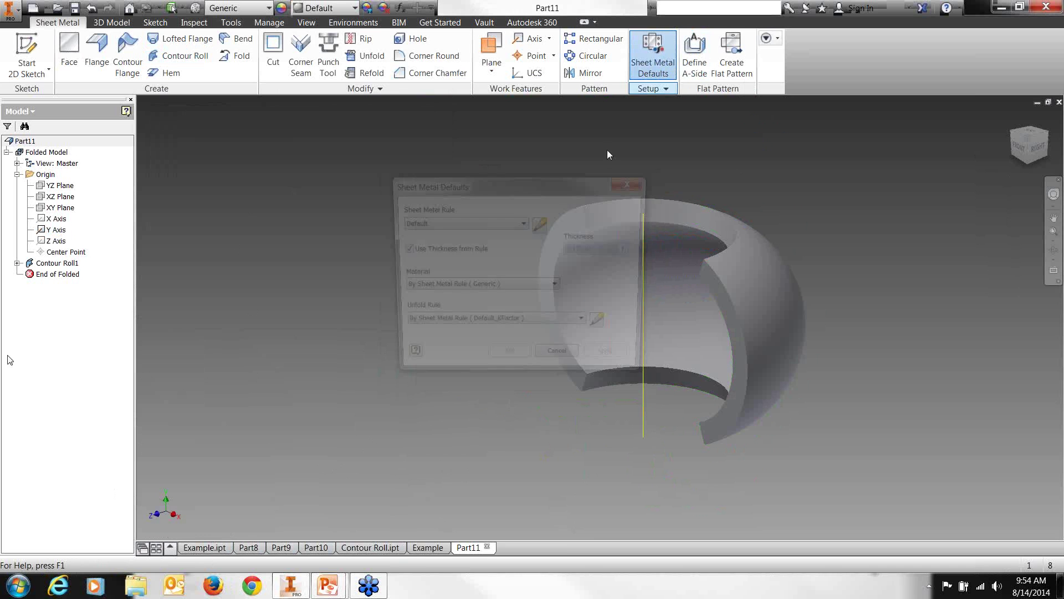
pyautogui.click(557, 287)
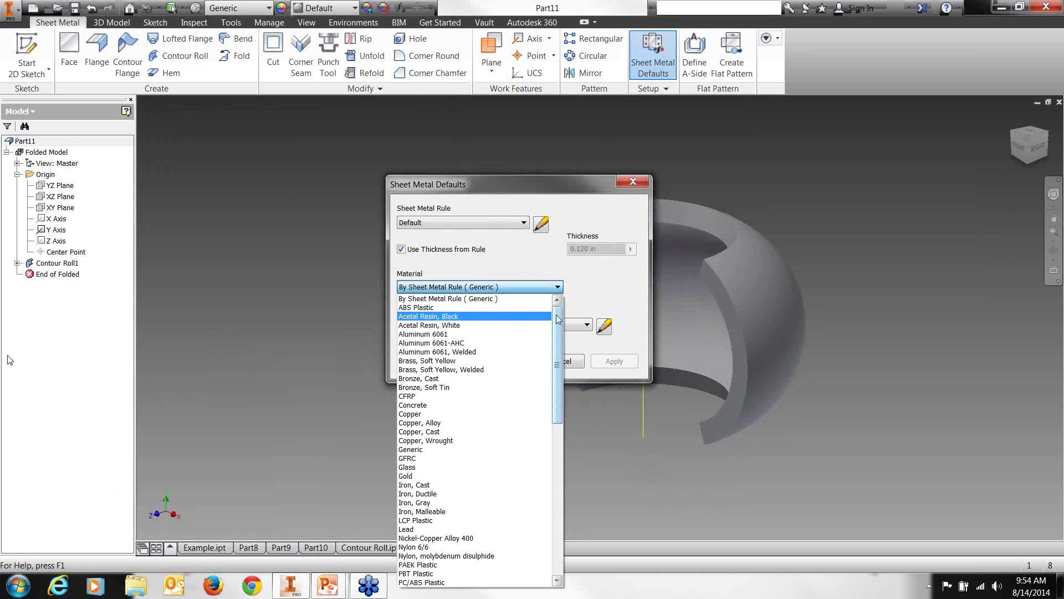
pyautogui.moveTo(559, 312); pyautogui.dragTo(557, 505)
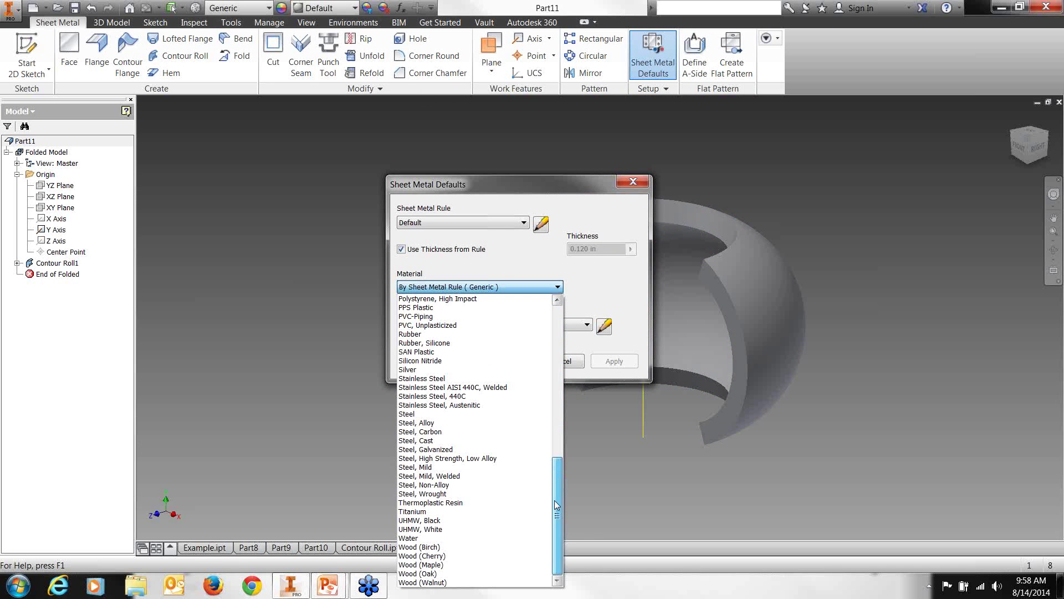
pyautogui.moveTo(552, 466); pyautogui.dragTo(551, 313)
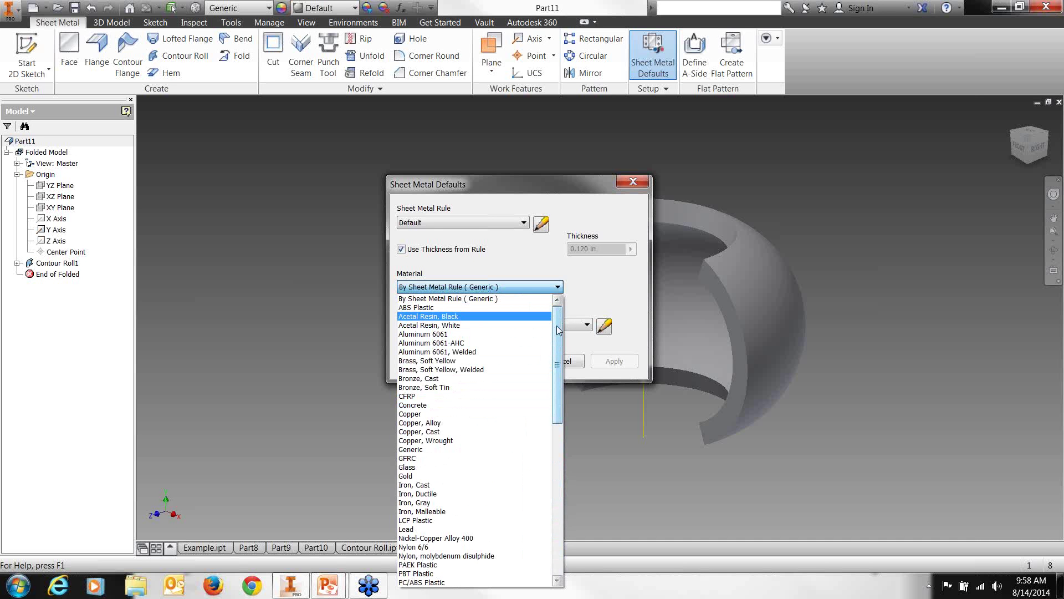
pyautogui.moveTo(557, 329); pyautogui.dragTo(566, 306)
pyautogui.click(609, 281)
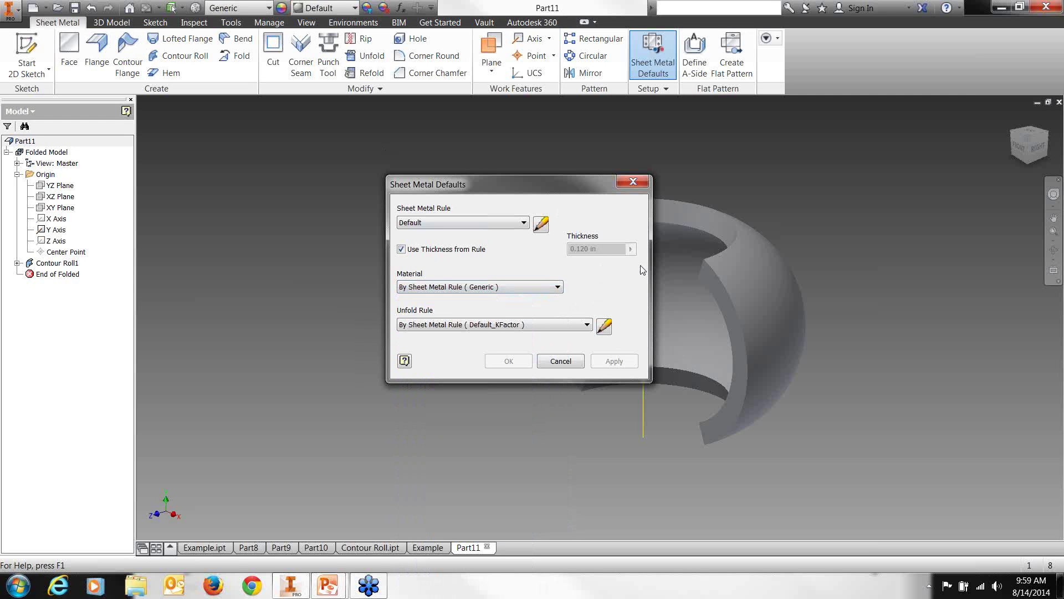
pyautogui.click(630, 183)
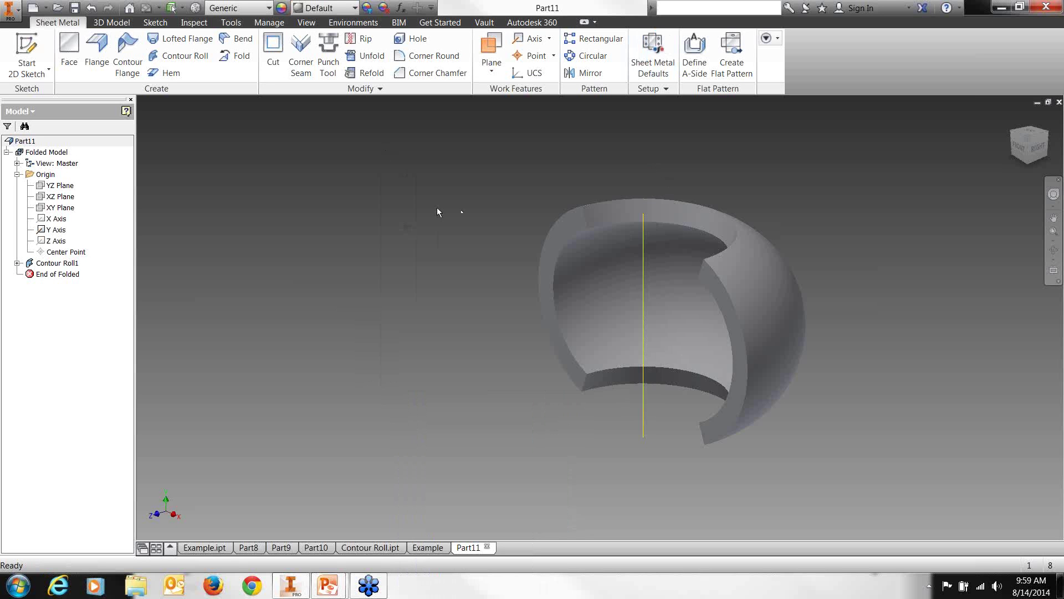
# Examine the Default sheet metal rule in the Style and Standard Editor, including the new-style option and the material choices.
pyautogui.click(654, 56)
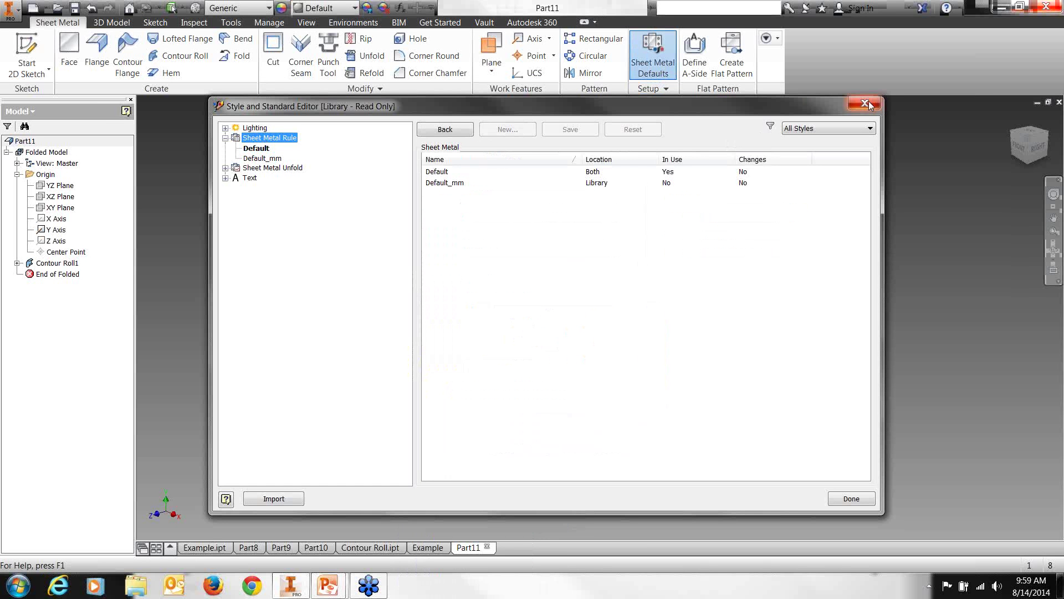
pyautogui.click(264, 148)
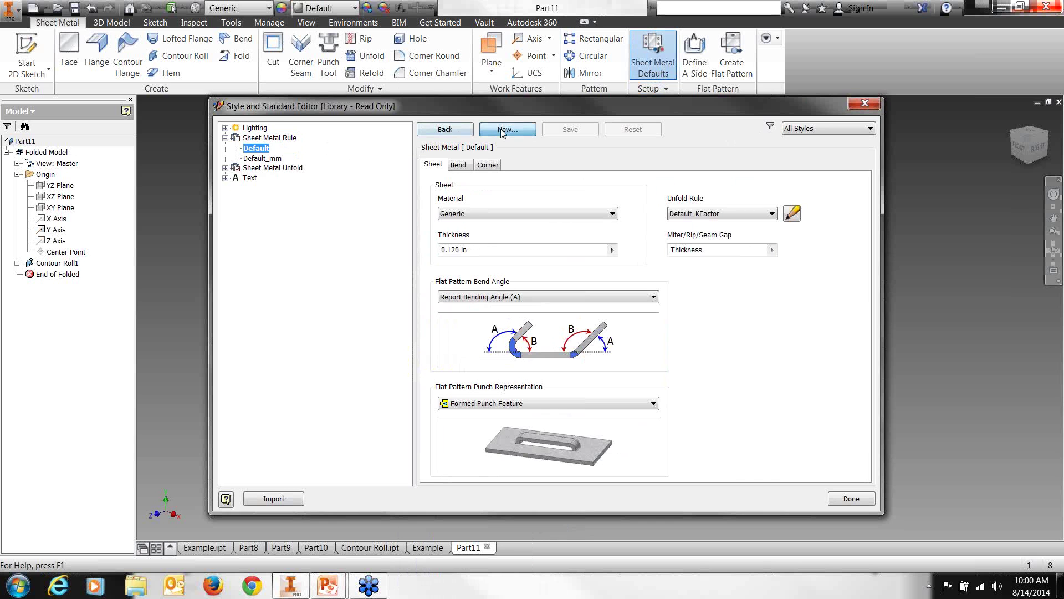
pyautogui.click(502, 131)
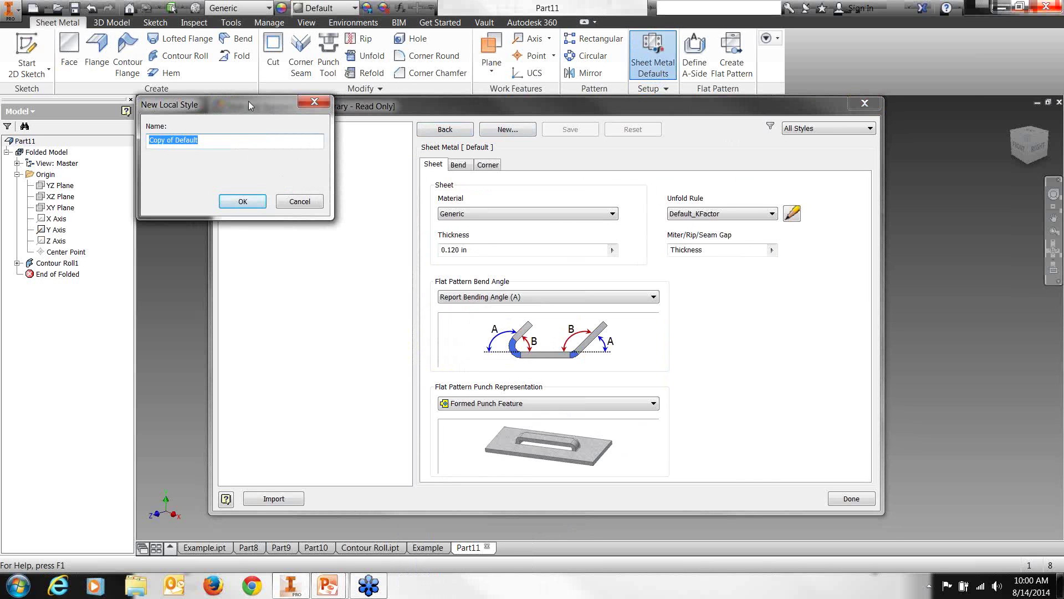
pyautogui.click(303, 103)
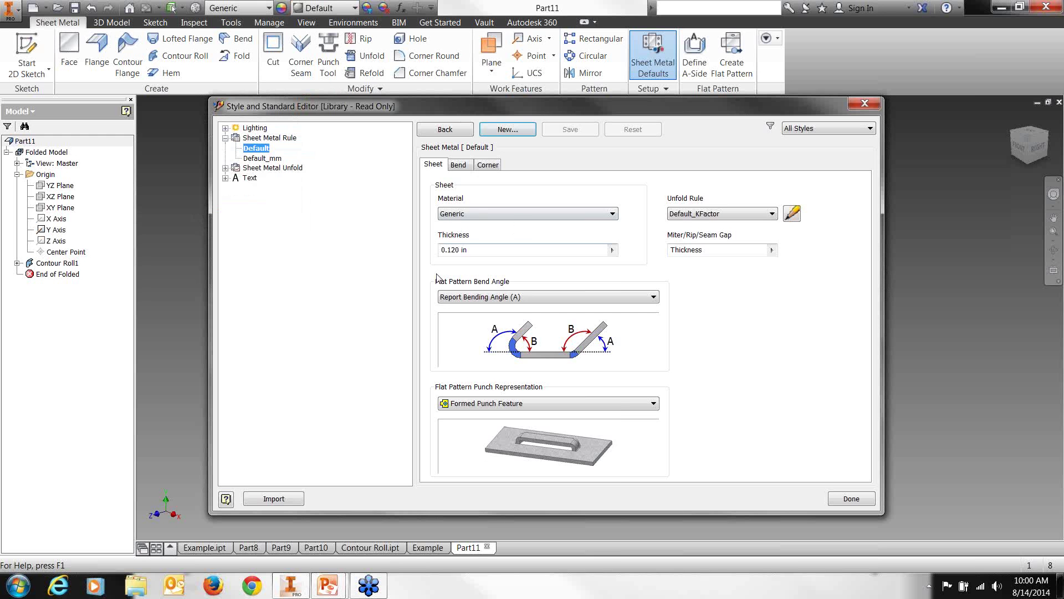
pyautogui.click(478, 214)
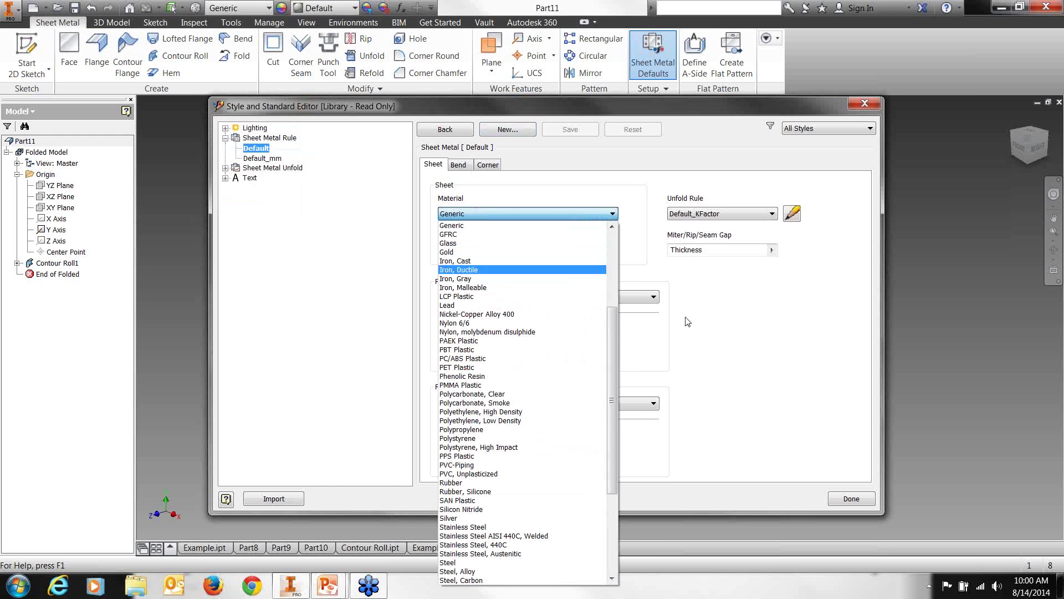
pyautogui.click(730, 345)
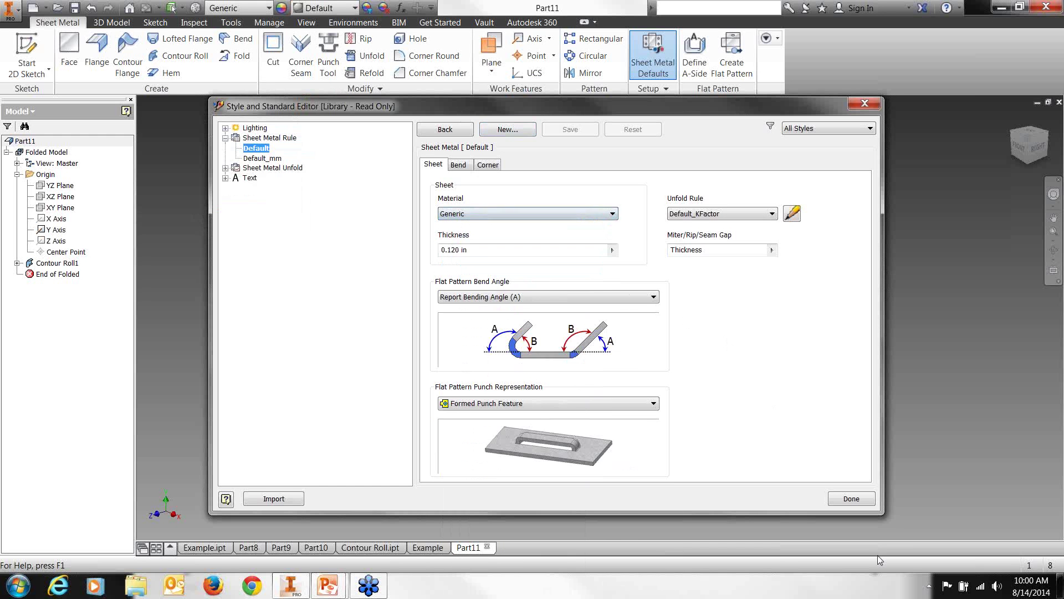
pyautogui.click(835, 496)
pyautogui.click(632, 182)
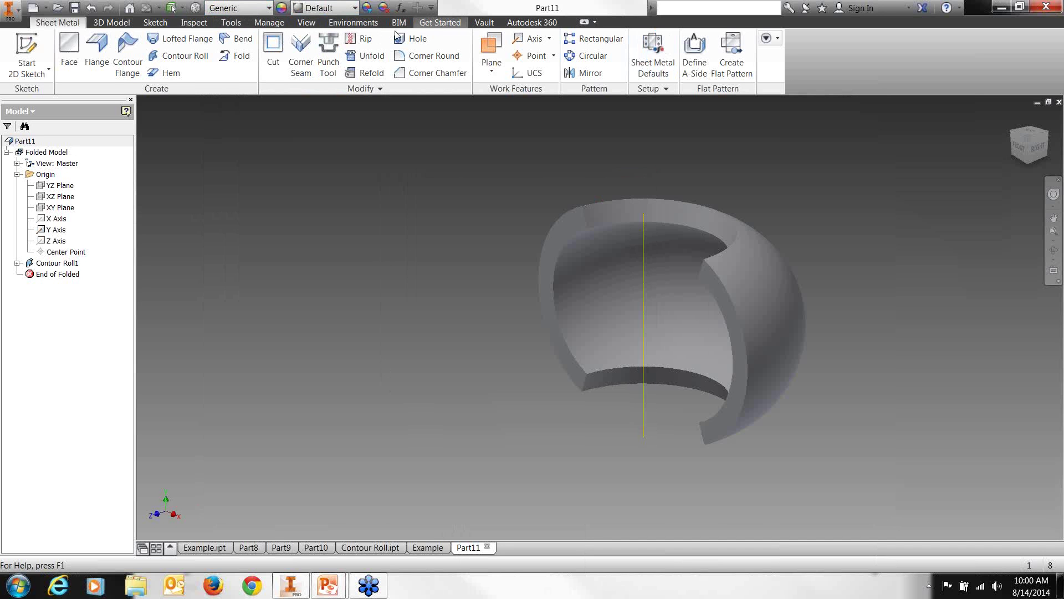
# Check the active Default project's settings, including how it uses the style library.
pyautogui.click(440, 22)
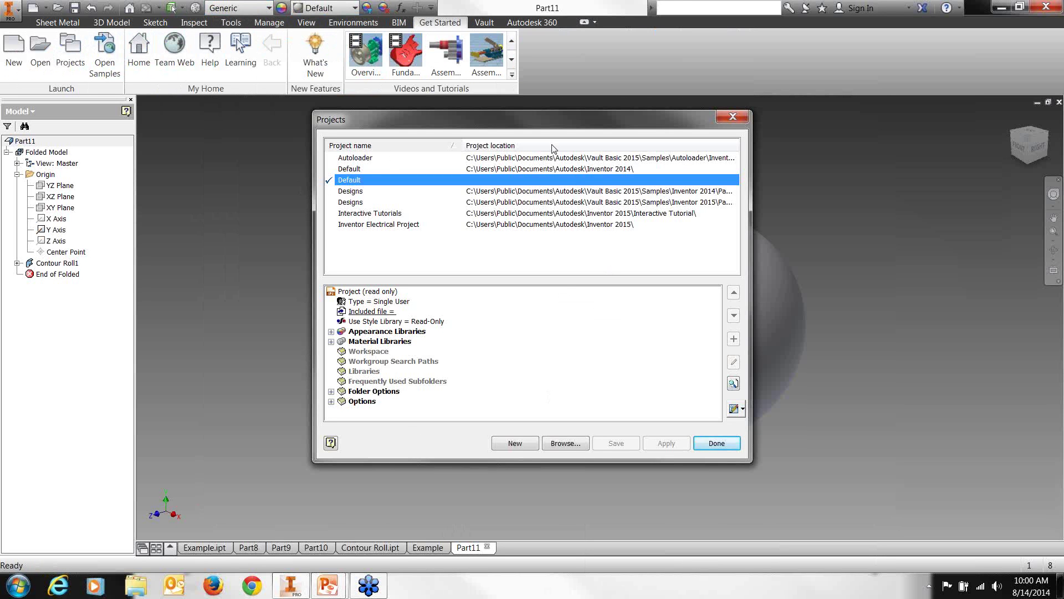
pyautogui.click(718, 442)
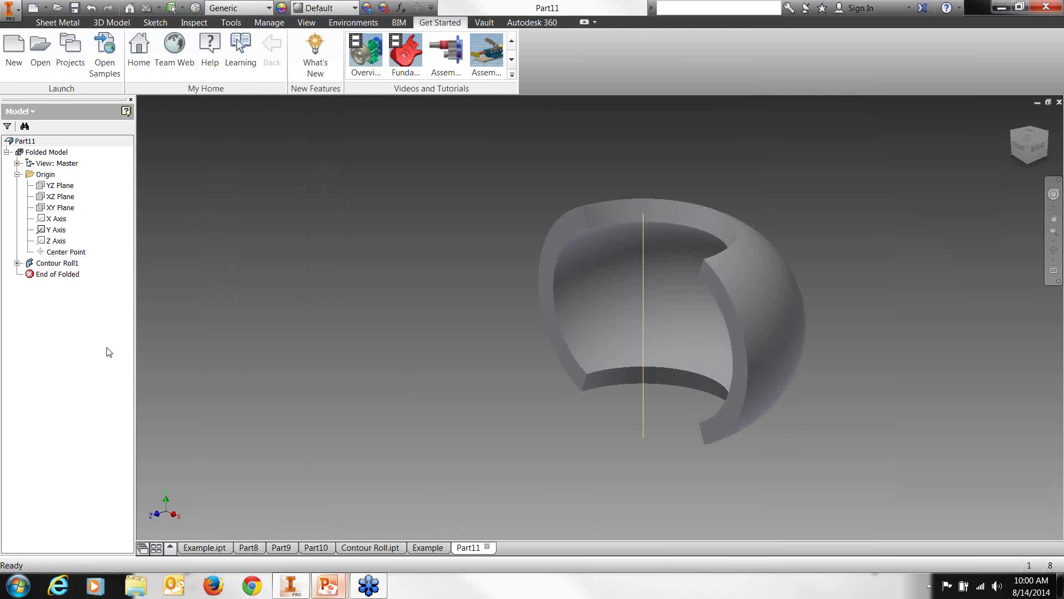
# Switch to the recently used Example sheet metal part.
pyautogui.moveTo(329, 592)
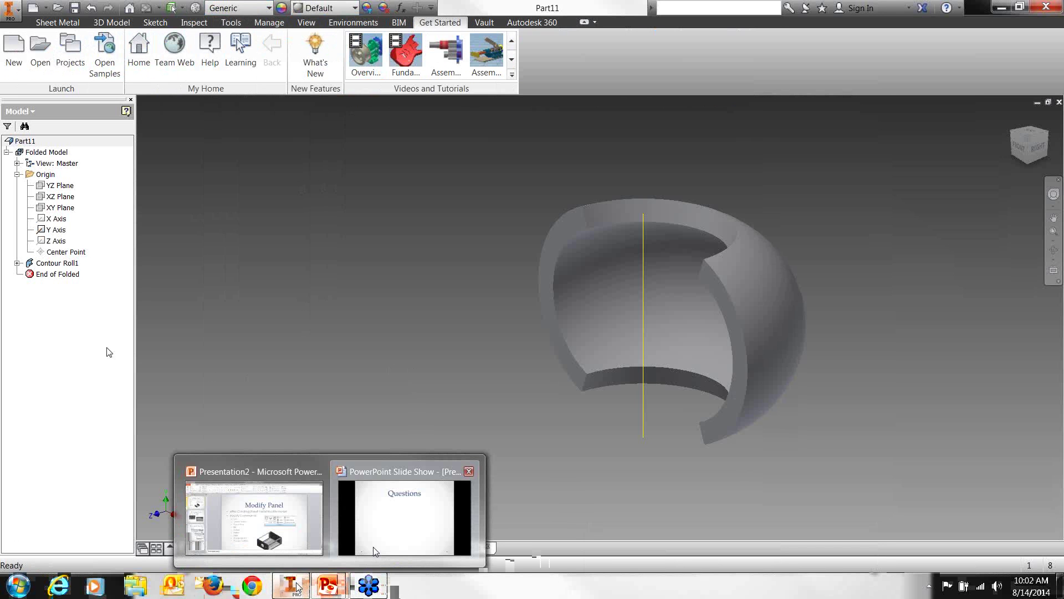
pyautogui.rightClick(294, 587)
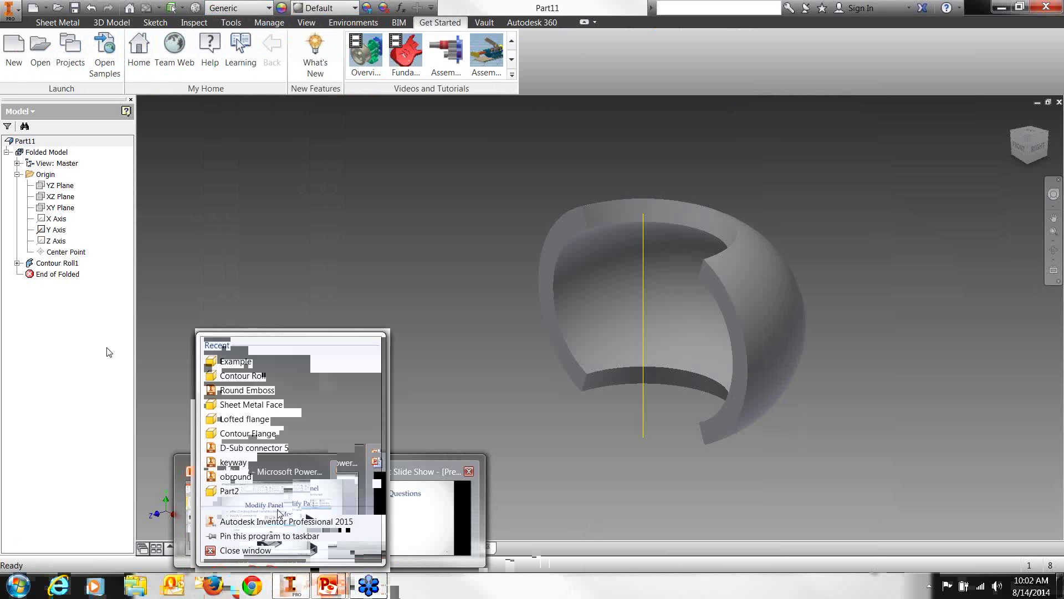
pyautogui.click(254, 364)
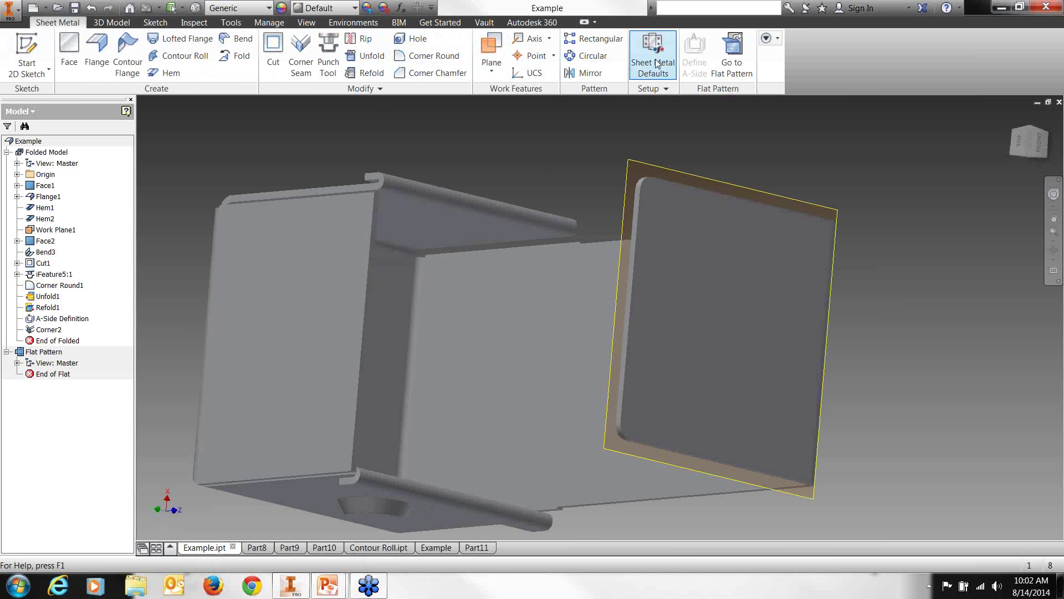
# Examine the sheet, bend and corner settings of the Default sheet metal rule in the Example part.
pyautogui.click(656, 64)
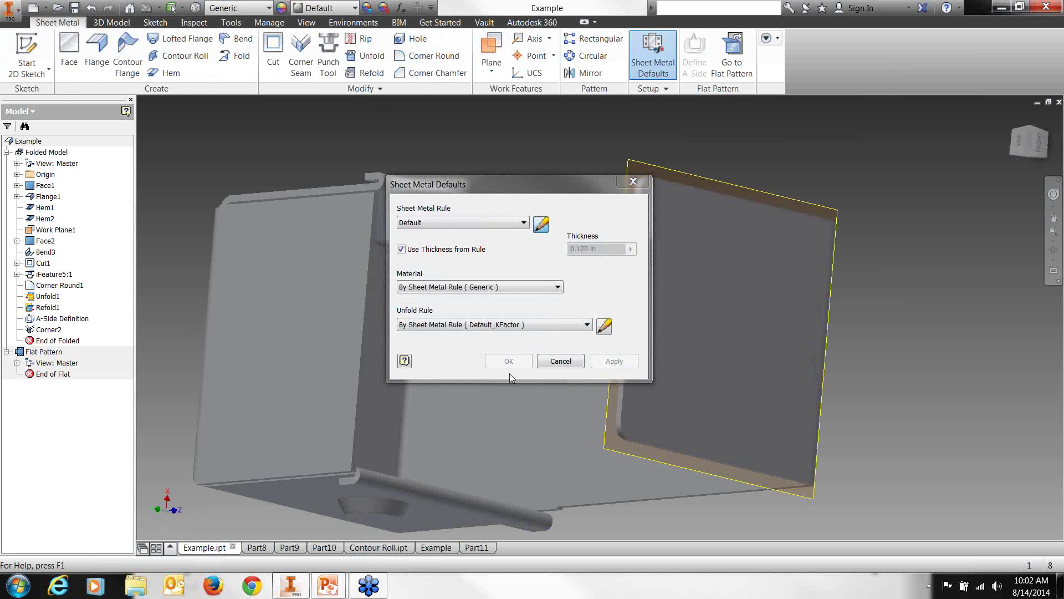
pyautogui.click(541, 224)
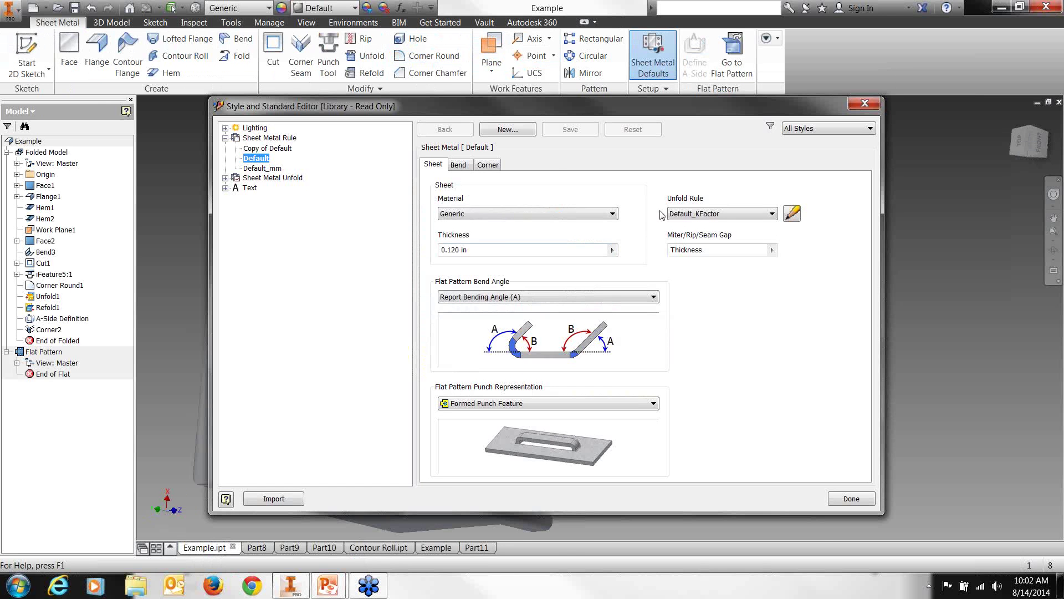
pyautogui.click(466, 165)
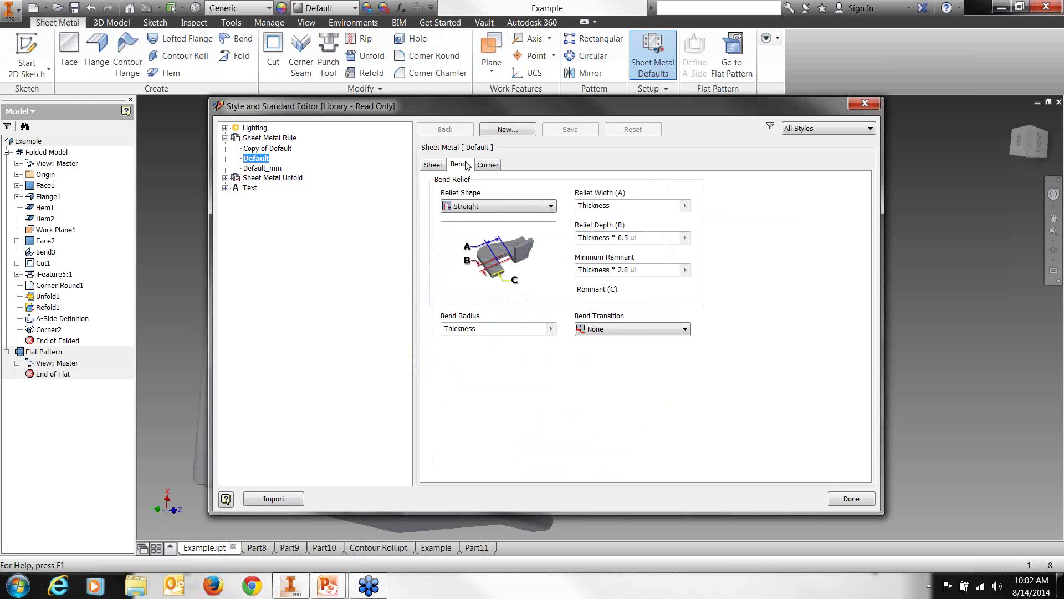
pyautogui.click(483, 165)
pyautogui.click(455, 166)
pyautogui.click(435, 165)
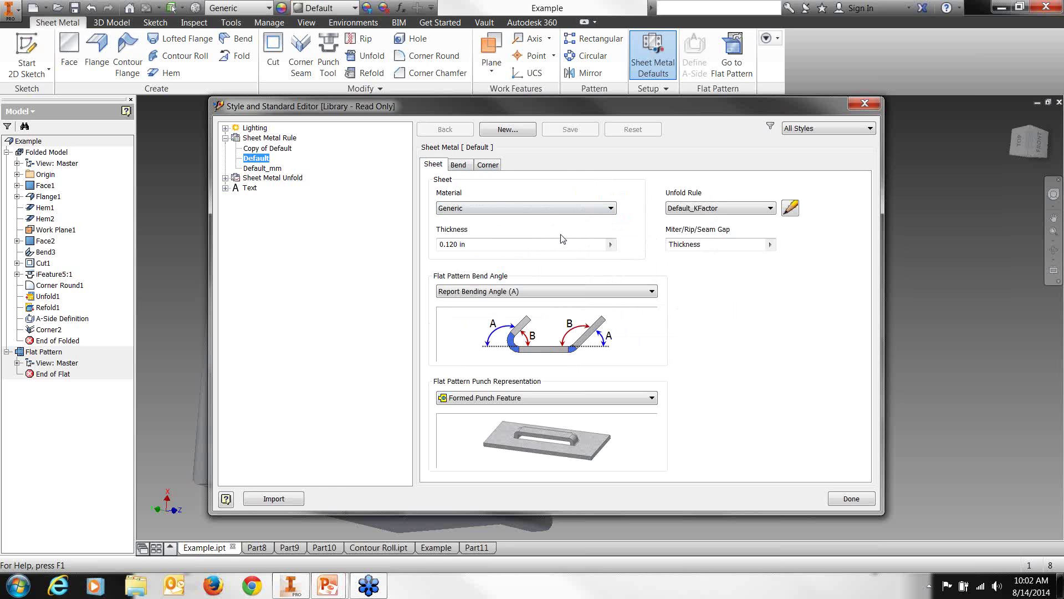
# Inspect the unfold rule choices and the Default_KFactor definition, leaving the sheet metal defaults unchanged.
pyautogui.click(764, 209)
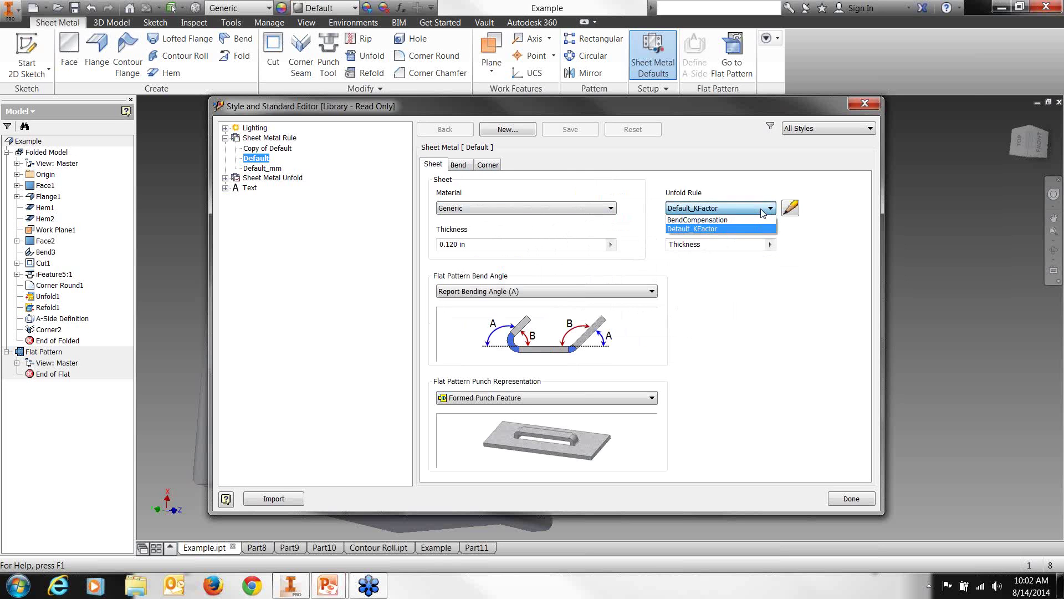
pyautogui.click(789, 211)
pyautogui.click(790, 210)
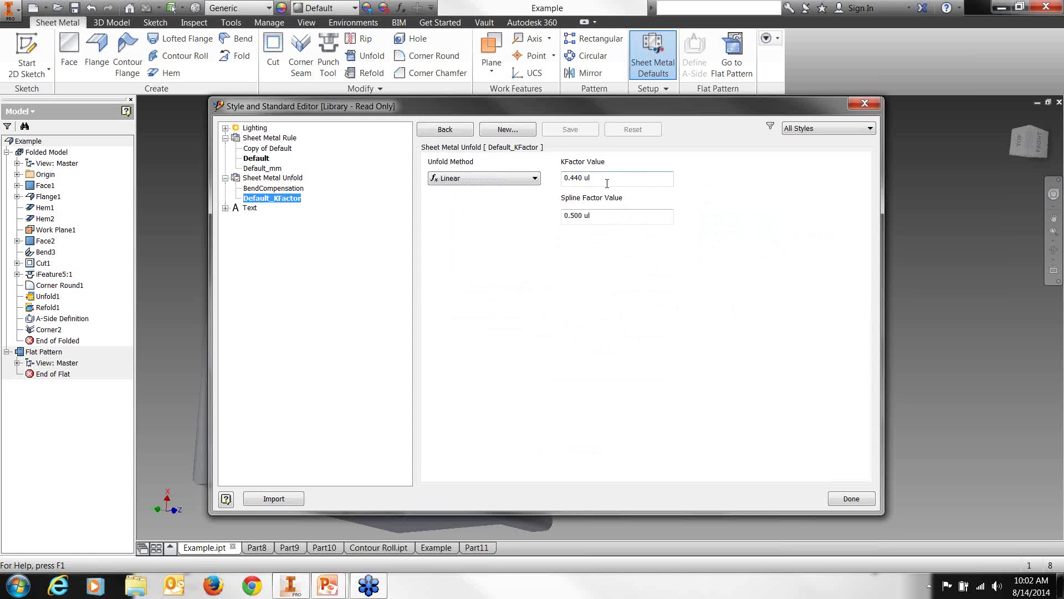
pyautogui.click(863, 498)
pyautogui.click(565, 361)
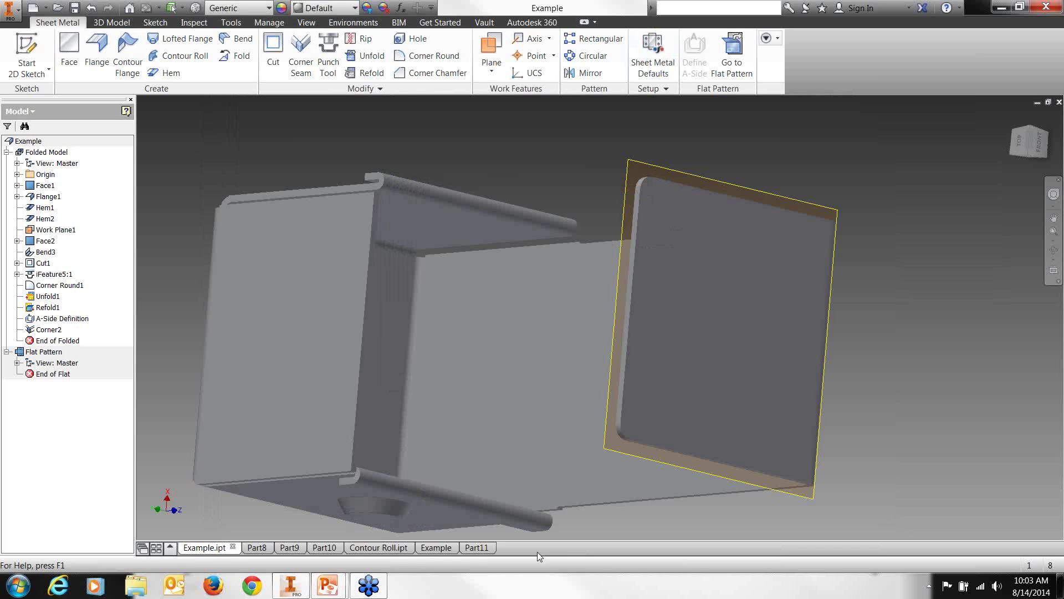
# Review the K-factor value of the Default rule's unfold rule again, closing the style editor and Sheet Metal Defaults.
pyautogui.click(664, 61)
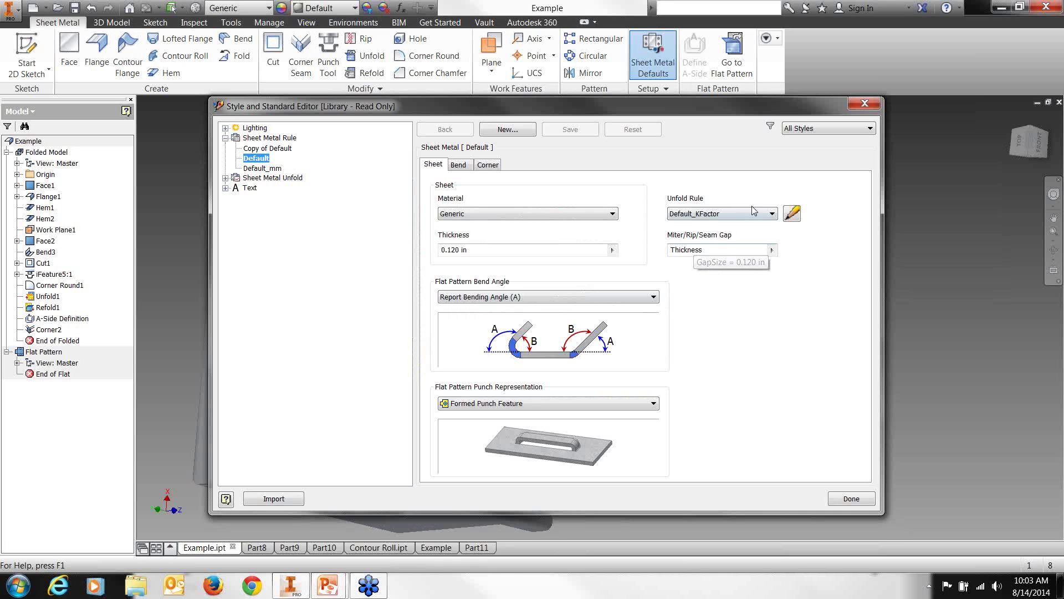
pyautogui.click(787, 213)
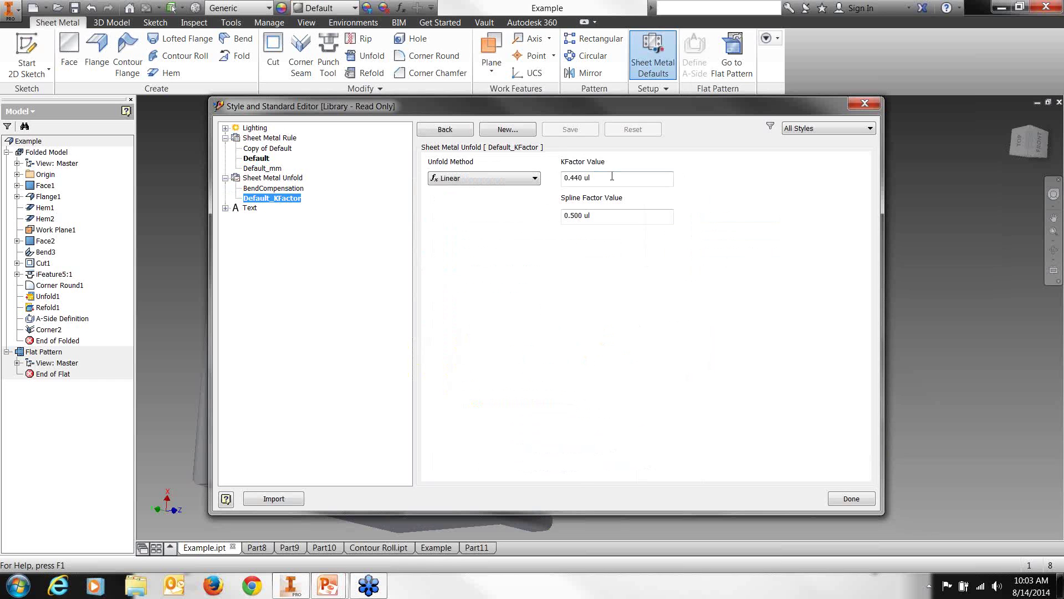
pyautogui.click(852, 499)
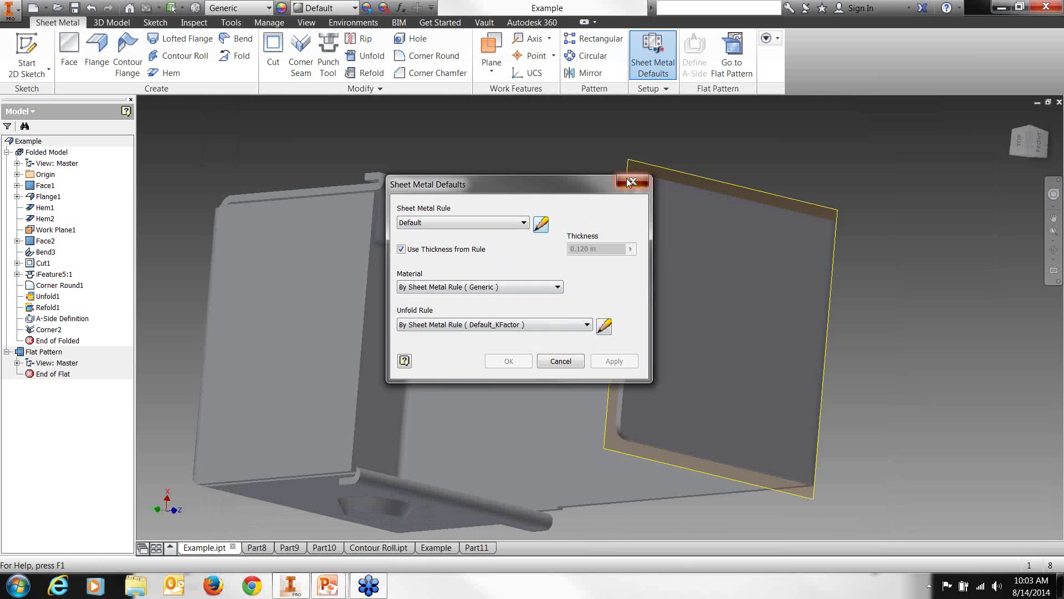
pyautogui.click(630, 182)
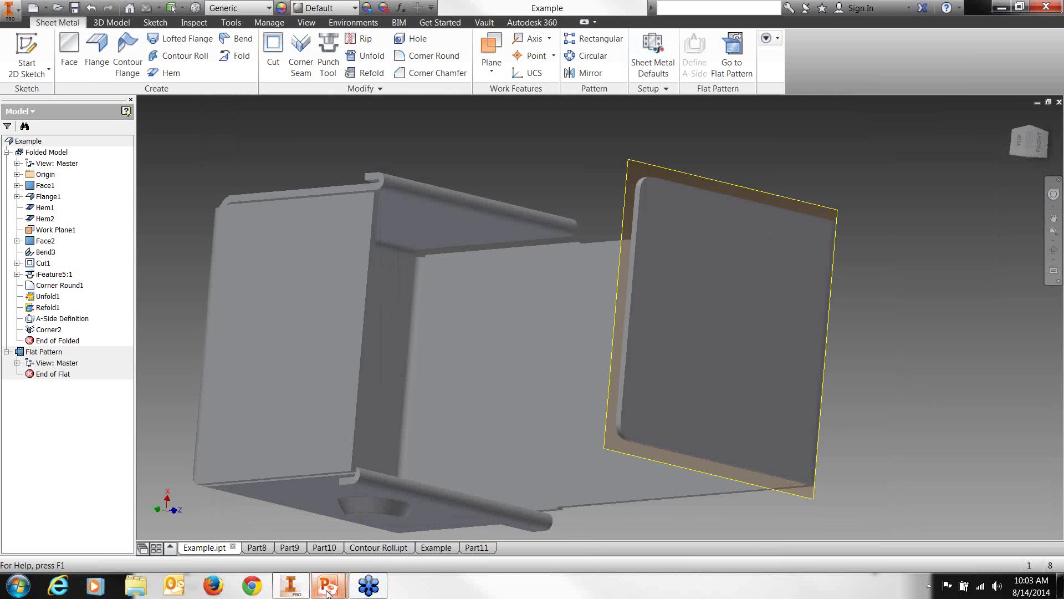
pyautogui.moveTo(330, 581)
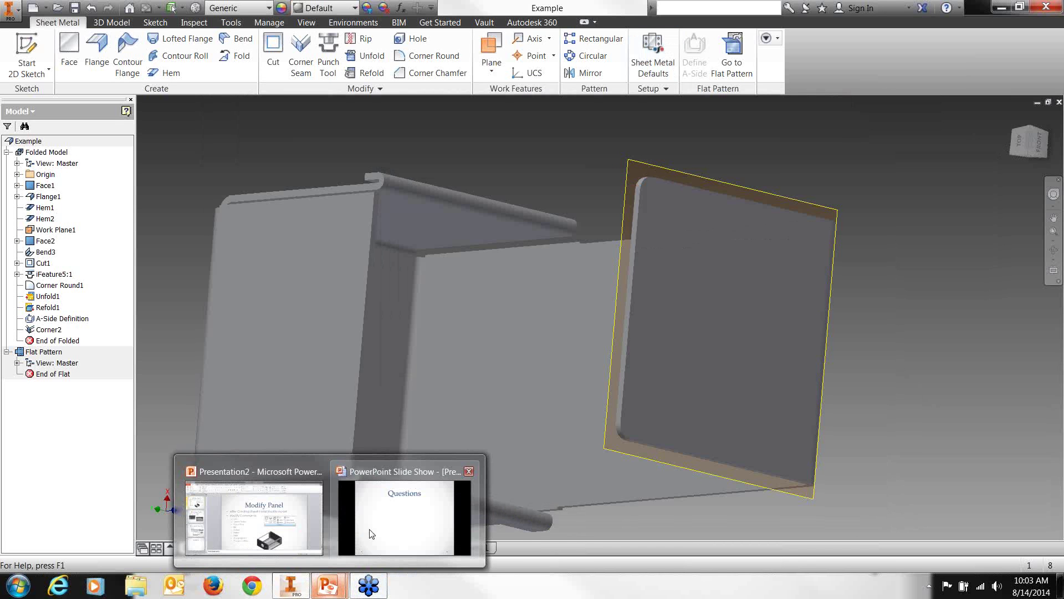